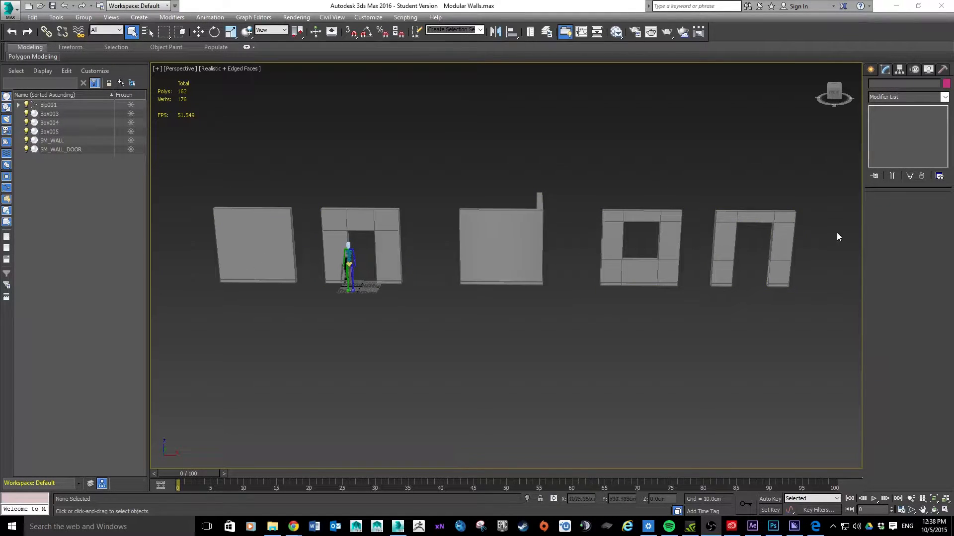
{"action": "left_click_drag", "start_coordinate": [252, 172], "coordinate": [255, 232]}
{"action": "left_click_drag", "start_coordinate": [362, 172], "coordinate": [367, 226]}
{"action": "left_click_drag", "start_coordinate": [494, 185], "coordinate": [499, 232]}
{"action": "left_click_drag", "start_coordinate": [648, 196], "coordinate": [643, 233]}
{"action": "left_click", "coordinate": [650, 356]}
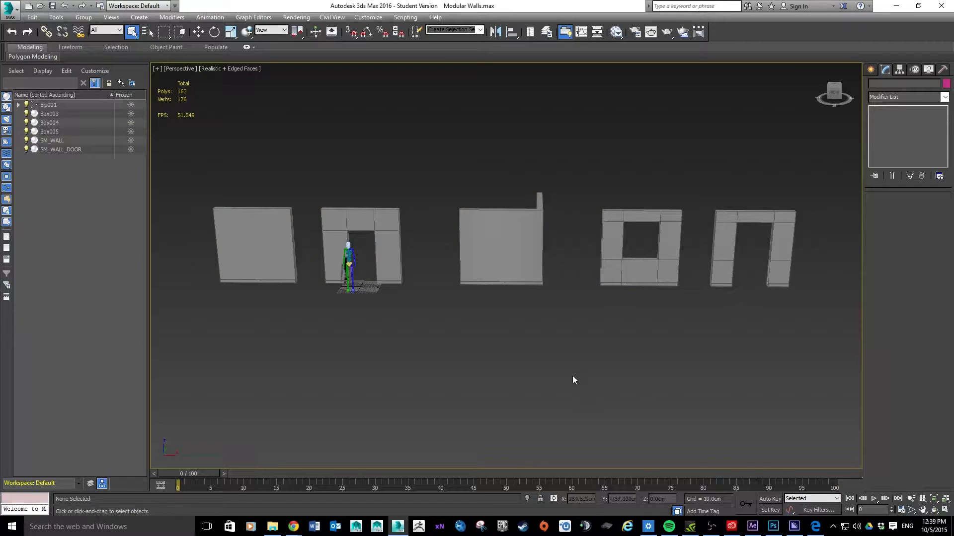
Step: View the UV MAPPING.jpg checker texture in Photoshop, and browse the uv checker image results in Chrome
{"action": "mouse_move", "coordinate": [776, 532]}
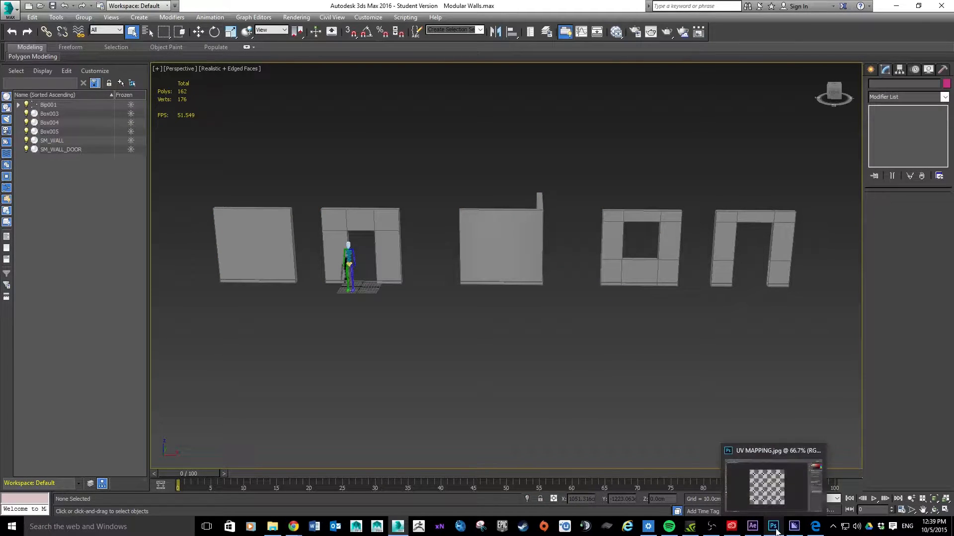
{"action": "left_click", "coordinate": [764, 487]}
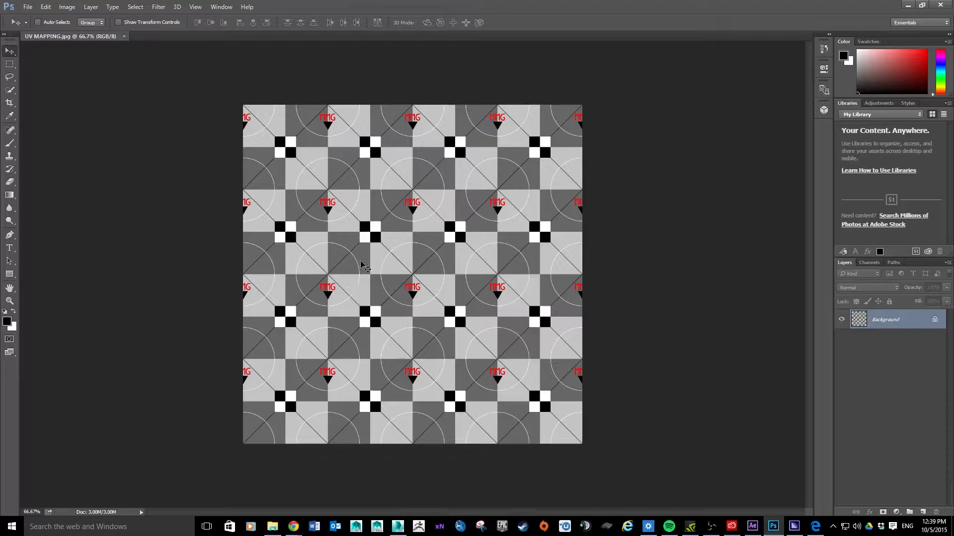
{"action": "left_click", "coordinate": [293, 527]}
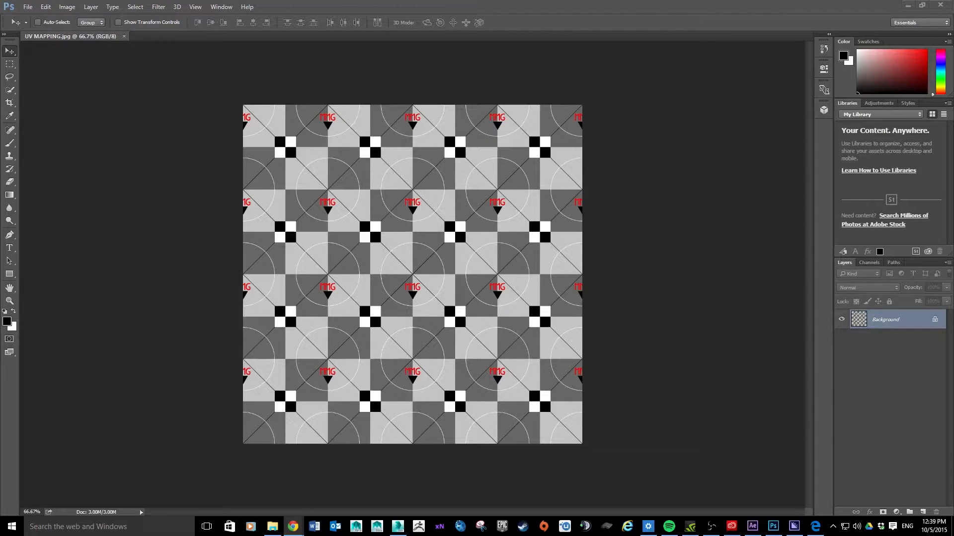
{"action": "left_click_drag", "start_coordinate": [953, 85], "coordinate": [458, 1]}
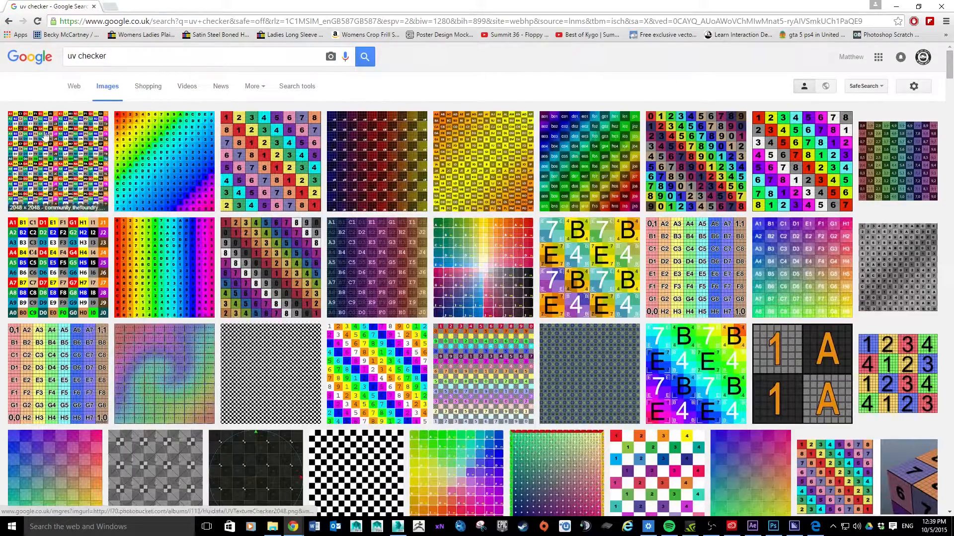
{"action": "scroll", "coordinate": [613, 250], "scroll_direction": "down", "scroll_amount": 7}
{"action": "scroll", "coordinate": [613, 251], "scroll_direction": "down", "scroll_amount": 20}
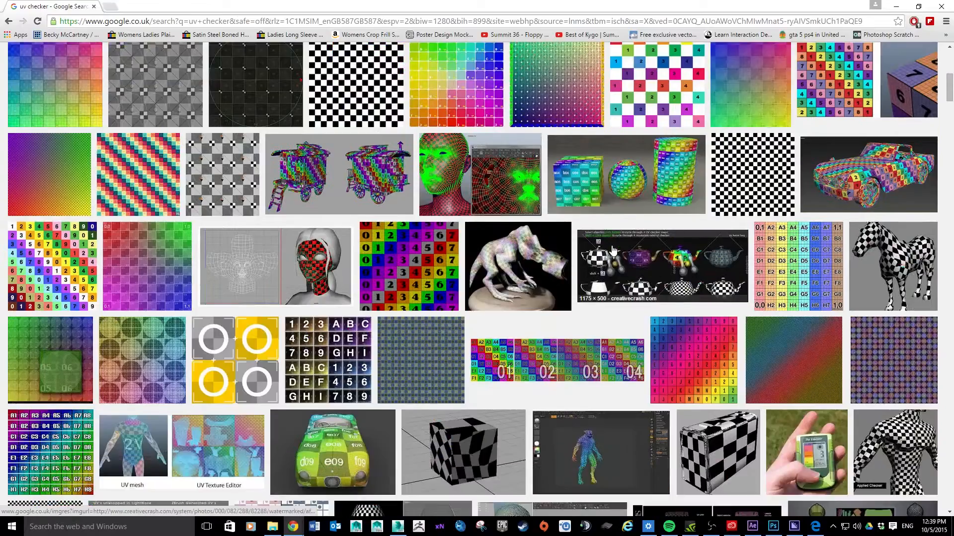
{"action": "scroll", "coordinate": [613, 251], "scroll_direction": "up", "scroll_amount": 15}
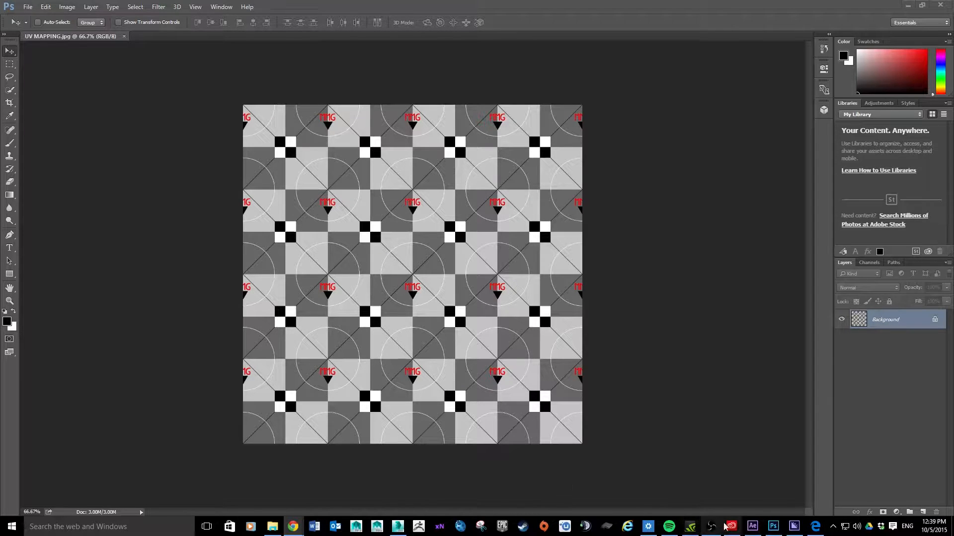
Step: Switch back to 3ds Max and frame the solid SM_WALL piece to inspect it up close
{"action": "left_click", "coordinate": [398, 526]}
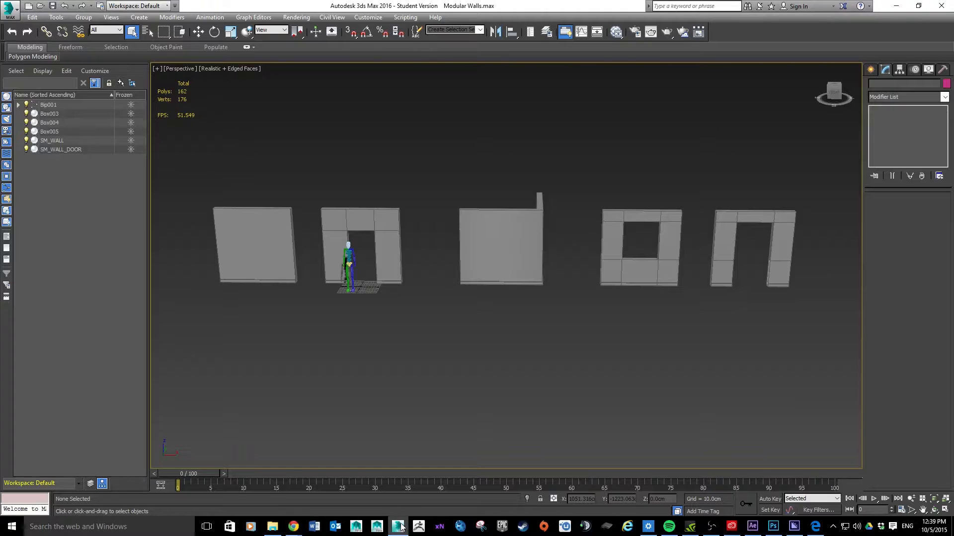
{"action": "left_click", "coordinate": [262, 227]}
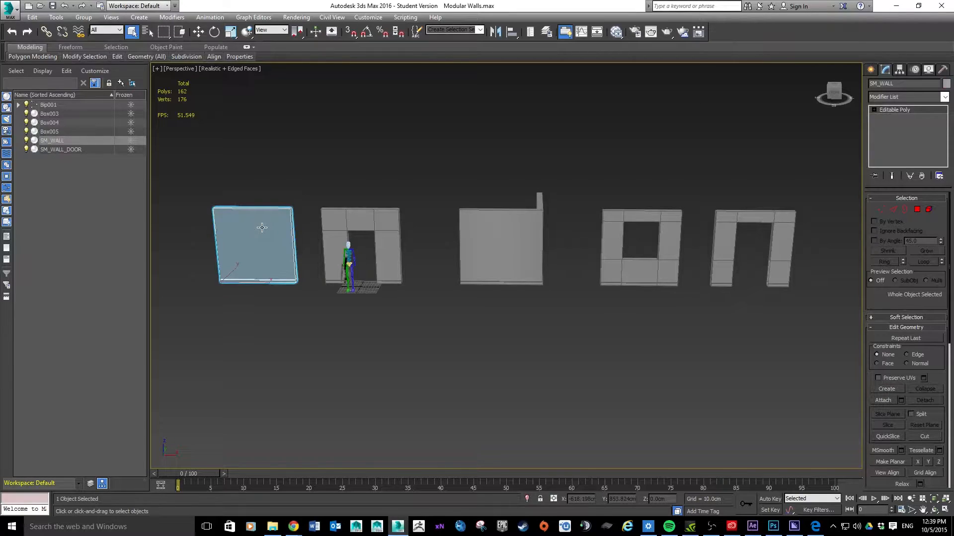
{"action": "key", "text": "z"}
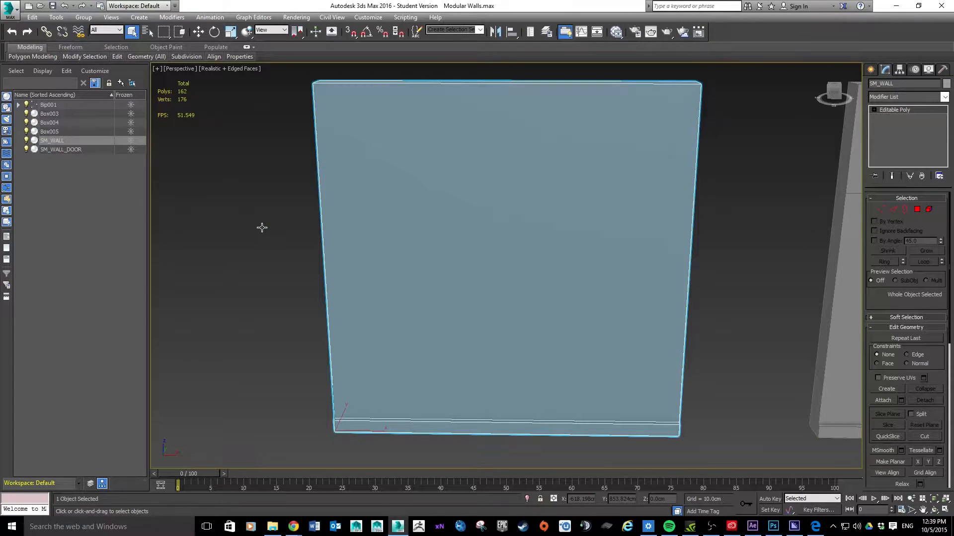
{"action": "left_click", "coordinate": [732, 217]}
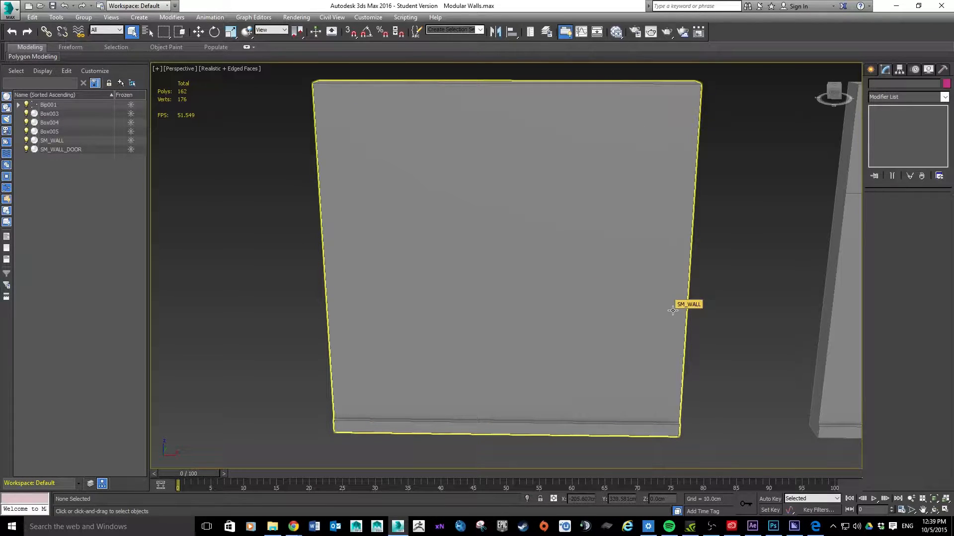
{"action": "scroll", "coordinate": [645, 226], "scroll_direction": "down", "scroll_amount": 4}
{"action": "scroll", "coordinate": [646, 227], "scroll_direction": "up", "scroll_amount": 2}
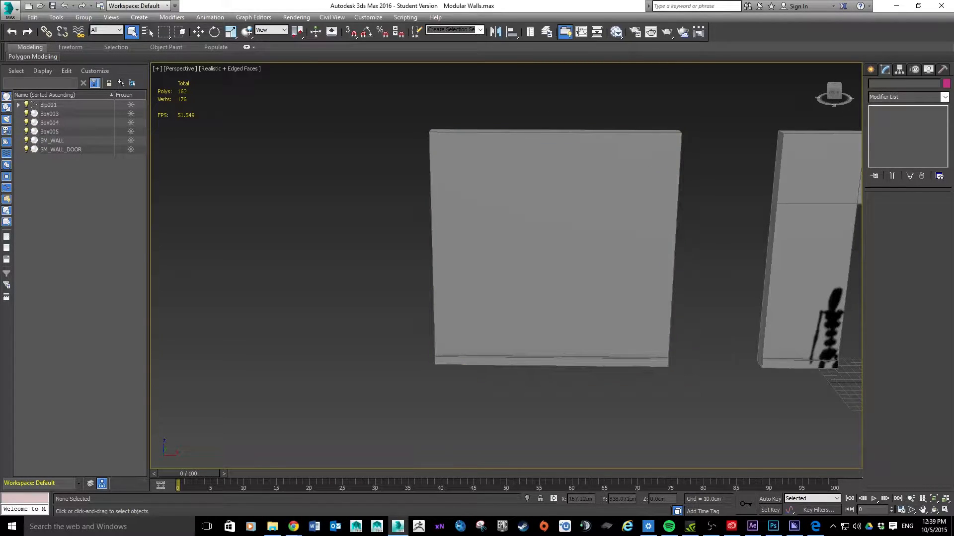
Step: Switch to Chrome to examine the flattened cereal box images as an unwrapping reference, and return to 3ds Max
{"action": "key", "text": "alt+Tab"}
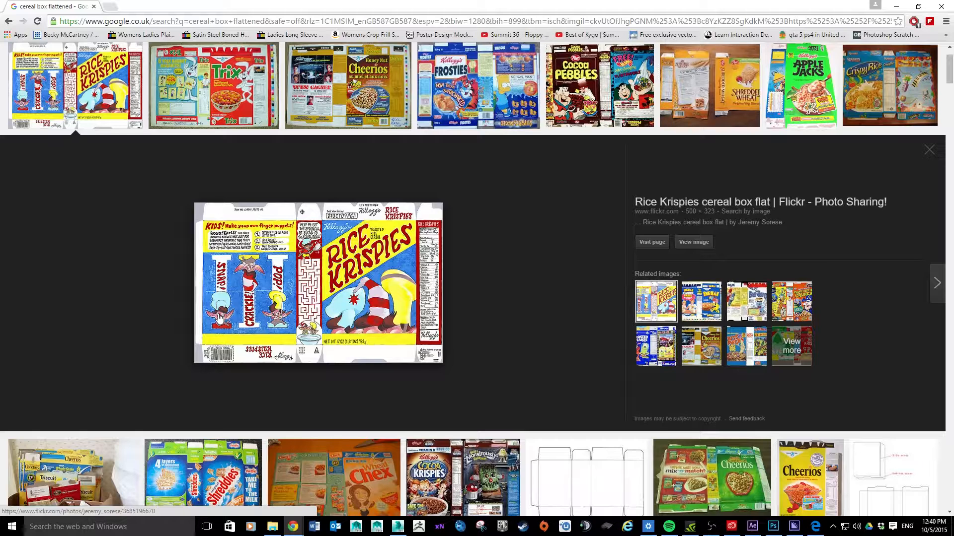
{"action": "scroll", "coordinate": [390, 295], "scroll_direction": "down", "scroll_amount": 4}
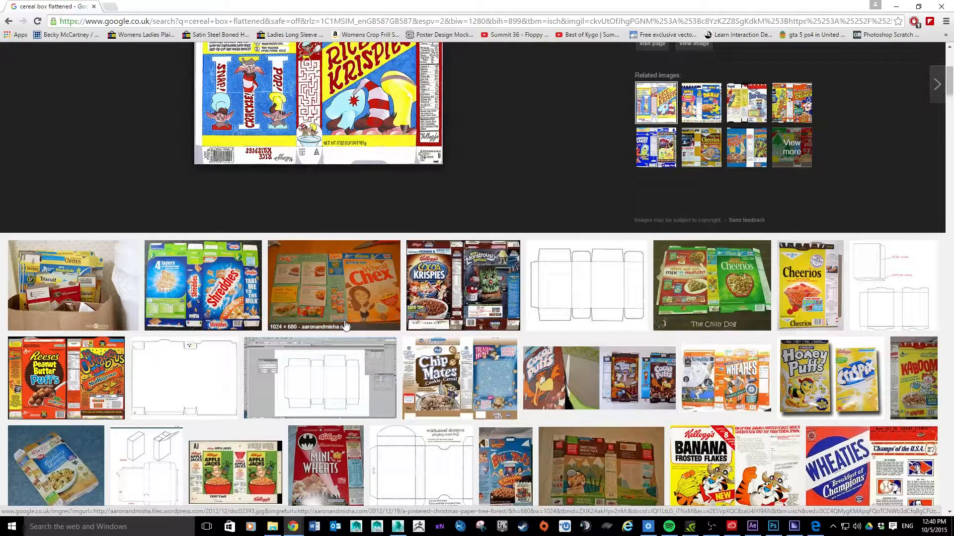
{"action": "scroll", "coordinate": [346, 326], "scroll_direction": "up", "scroll_amount": 2}
{"action": "left_click_drag", "start_coordinate": [65, 6], "coordinate": [953, 105]}
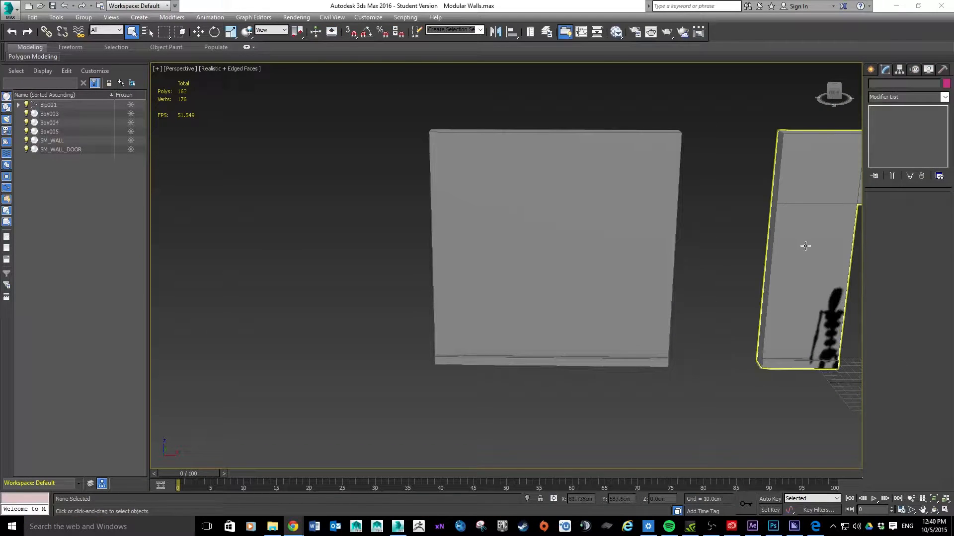
{"action": "left_click", "coordinate": [492, 224]}
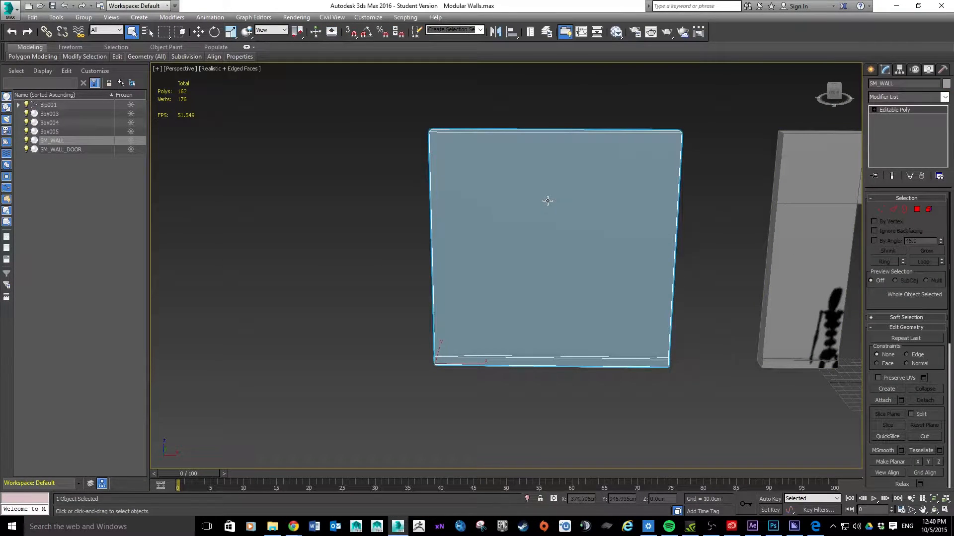
{"action": "left_click", "coordinate": [712, 209]}
{"action": "left_click", "coordinate": [588, 230]}
{"action": "left_click", "coordinate": [711, 174]}
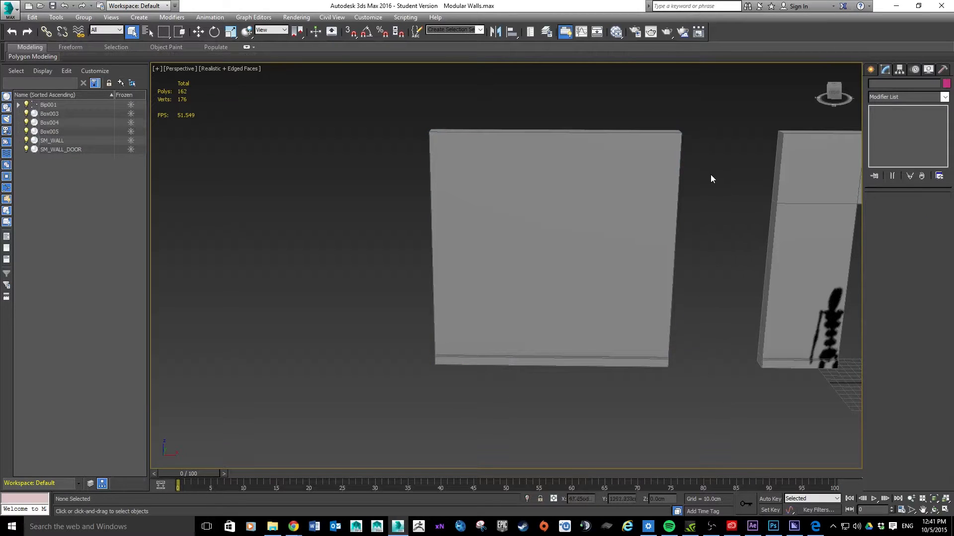
{"action": "left_click", "coordinate": [631, 206]}
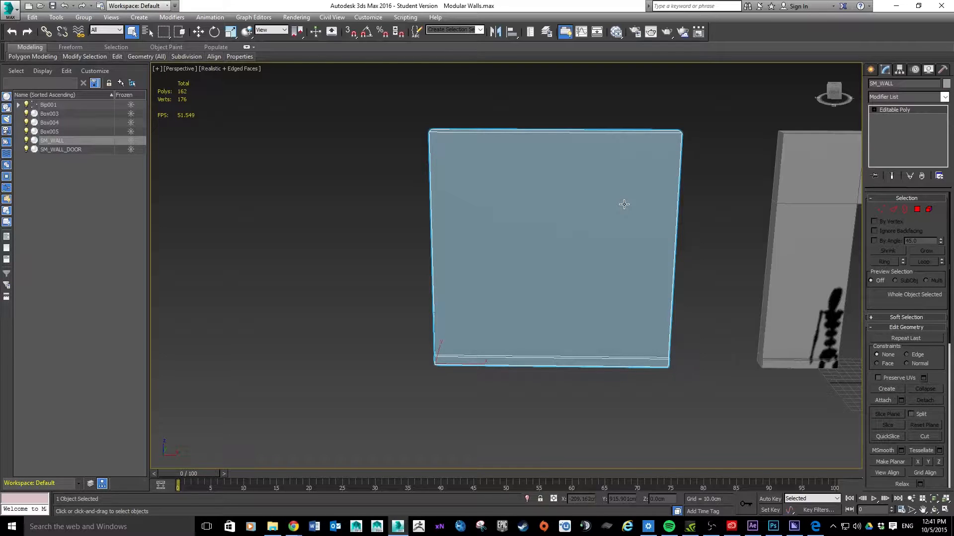
{"action": "left_click", "coordinate": [690, 154]}
Step: Apply an Unwrap UVW modifier to the SM_WALL object
{"action": "left_click", "coordinate": [557, 202]}
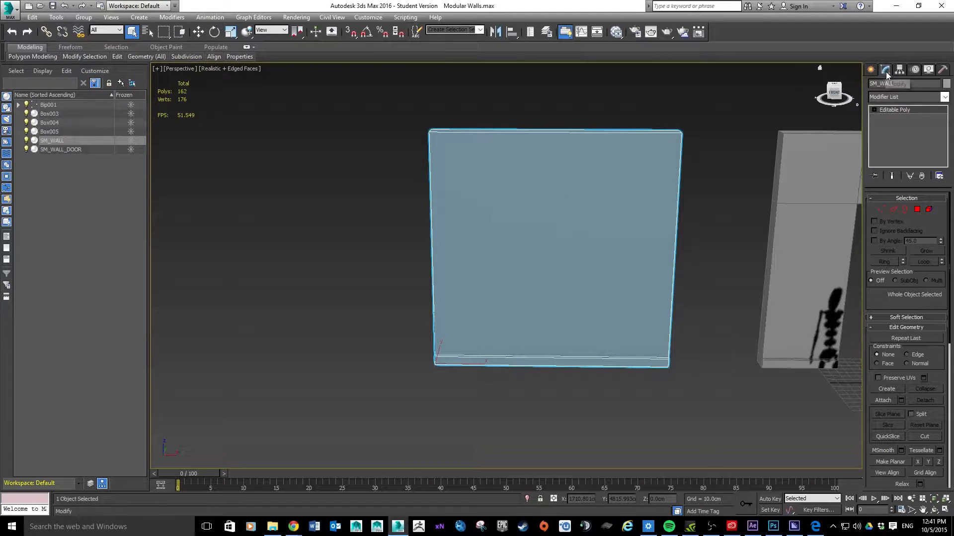
{"action": "left_click", "coordinate": [903, 98]}
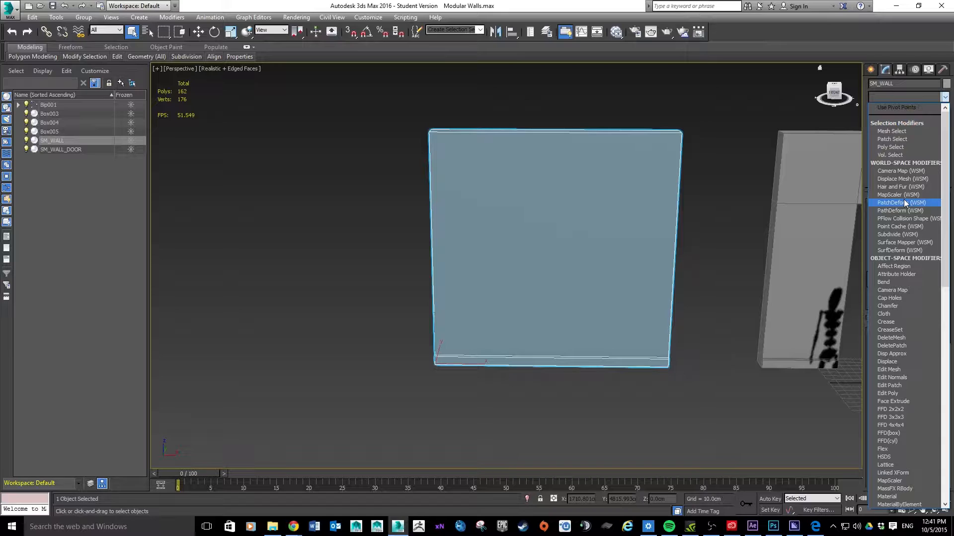
{"action": "key", "text": "u"}
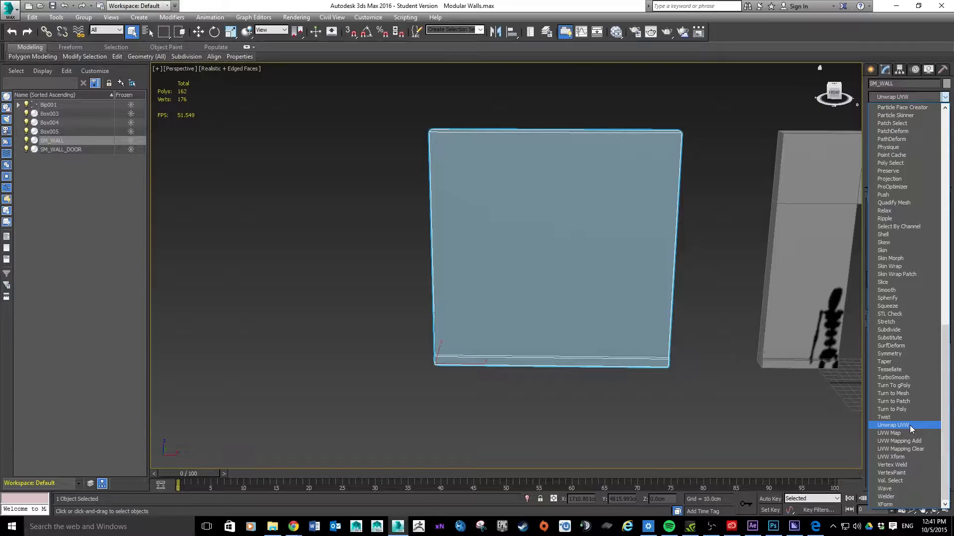
{"action": "left_click", "coordinate": [892, 425]}
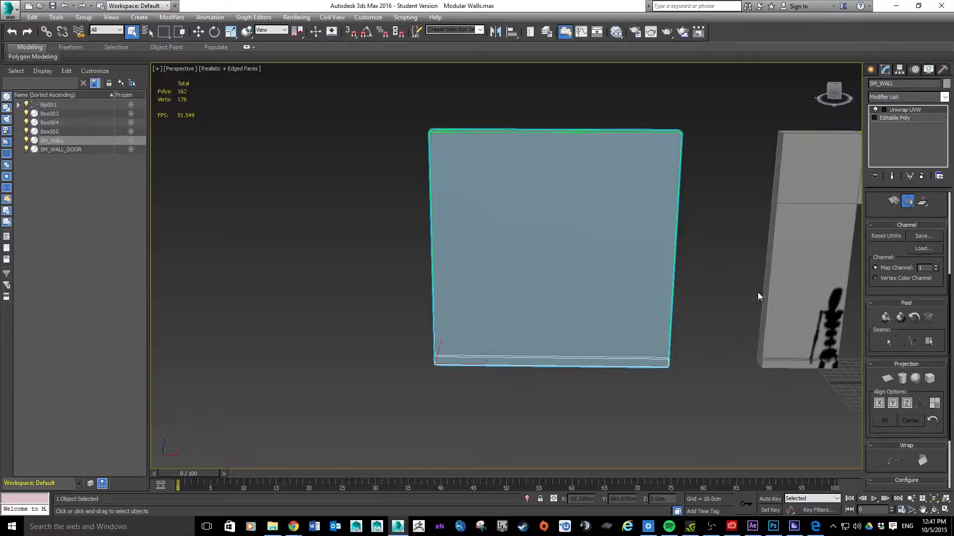
Step: Open the UV editor for SM_WALL, and move and resize its window so it sits beside the wall
{"action": "middle_click_drag", "start_coordinate": [702, 215], "coordinate": [549, 255], "text": "alt"}
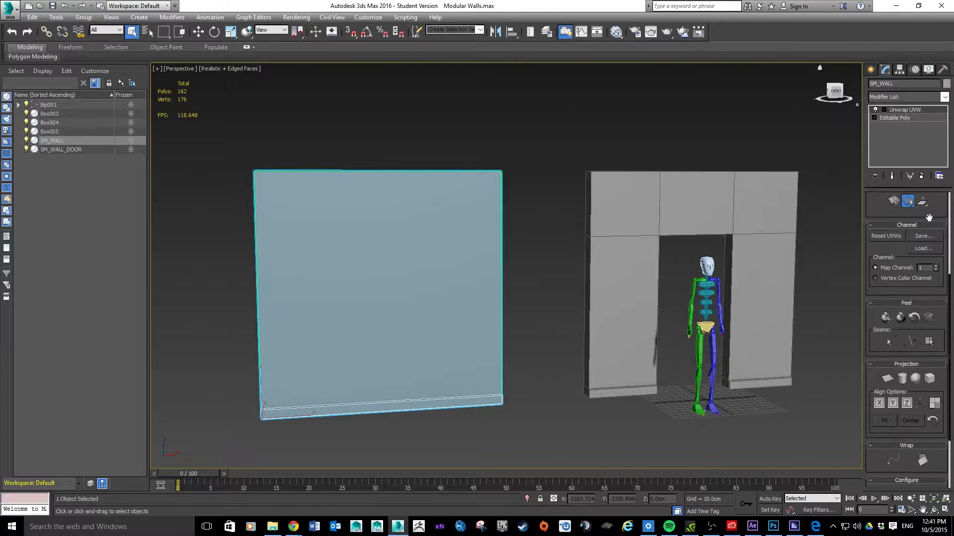
{"action": "scroll", "coordinate": [916, 355], "scroll_direction": "down", "scroll_amount": 5}
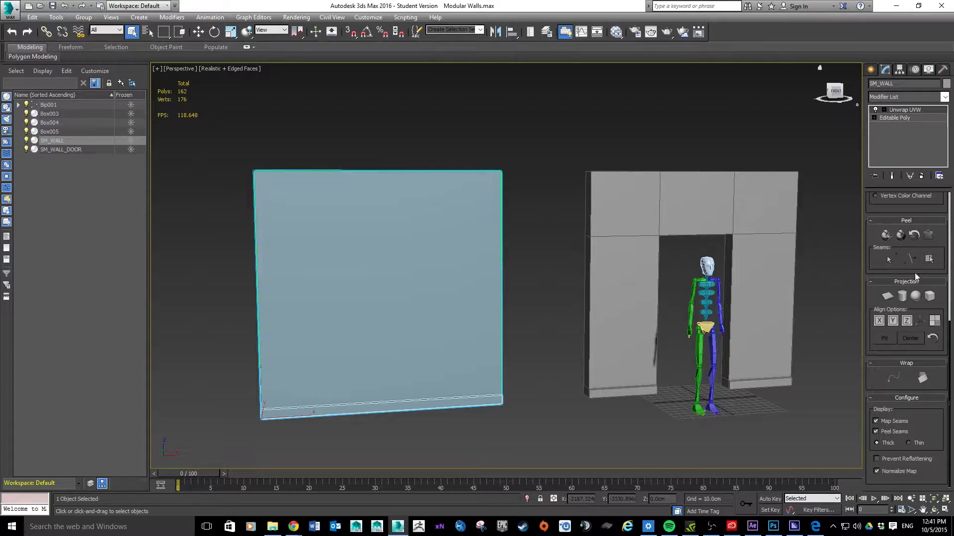
{"action": "left_click_drag", "start_coordinate": [904, 276], "coordinate": [890, 477]}
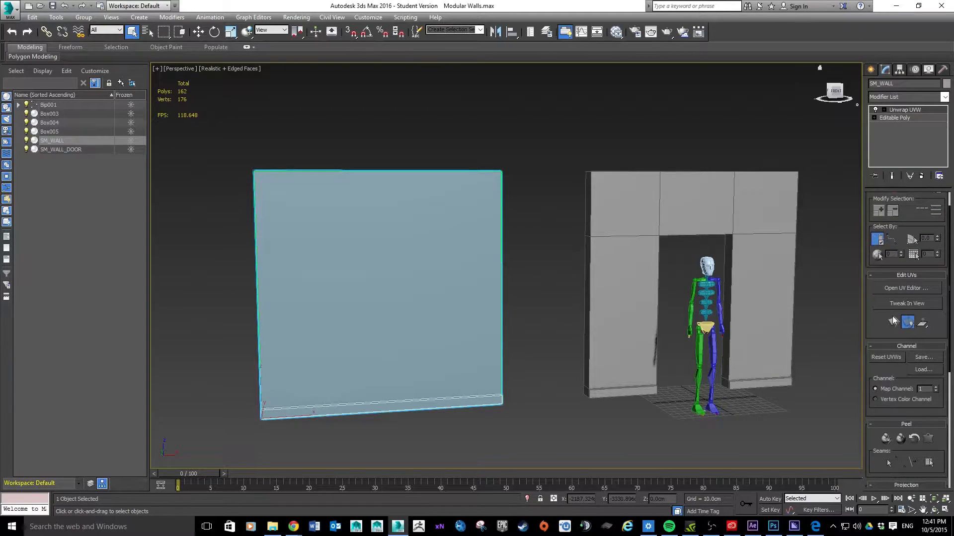
{"action": "left_click", "coordinate": [902, 288]}
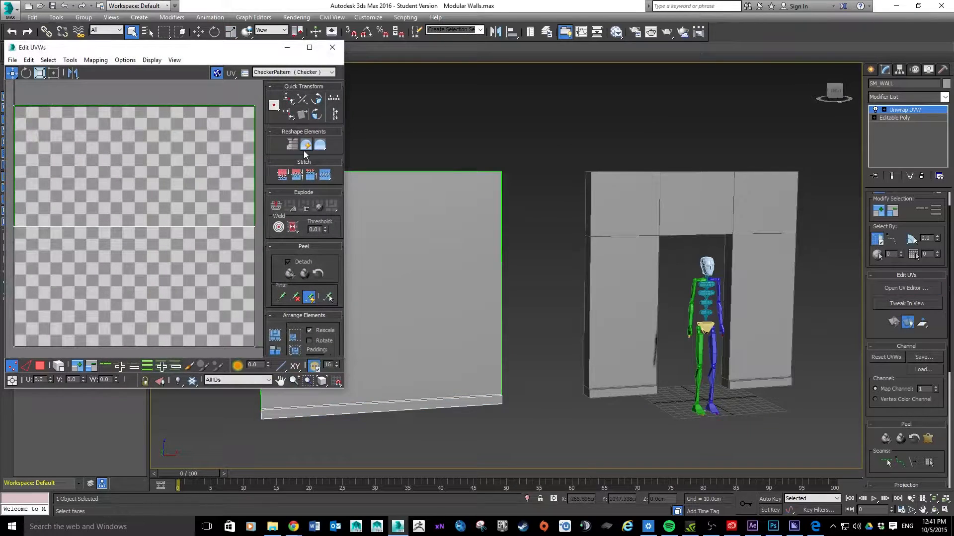
{"action": "left_click_drag", "start_coordinate": [343, 389], "coordinate": [373, 397]}
{"action": "left_click_drag", "start_coordinate": [202, 55], "coordinate": [708, 77]}
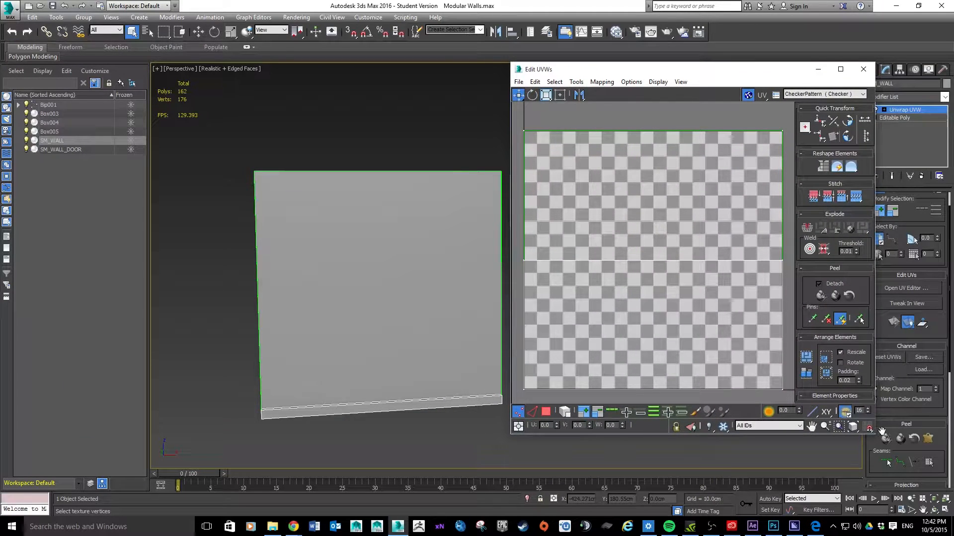
{"action": "left_click_drag", "start_coordinate": [874, 435], "coordinate": [849, 406]}
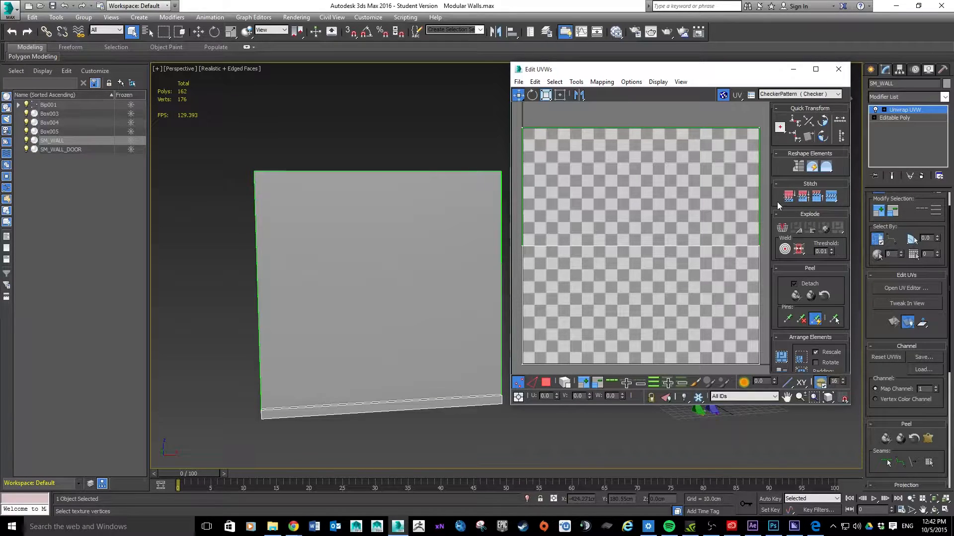
Step: Switch the UV editor to polygon selection and clear the current selection
{"action": "scroll", "coordinate": [605, 183], "scroll_direction": "down", "scroll_amount": 3}
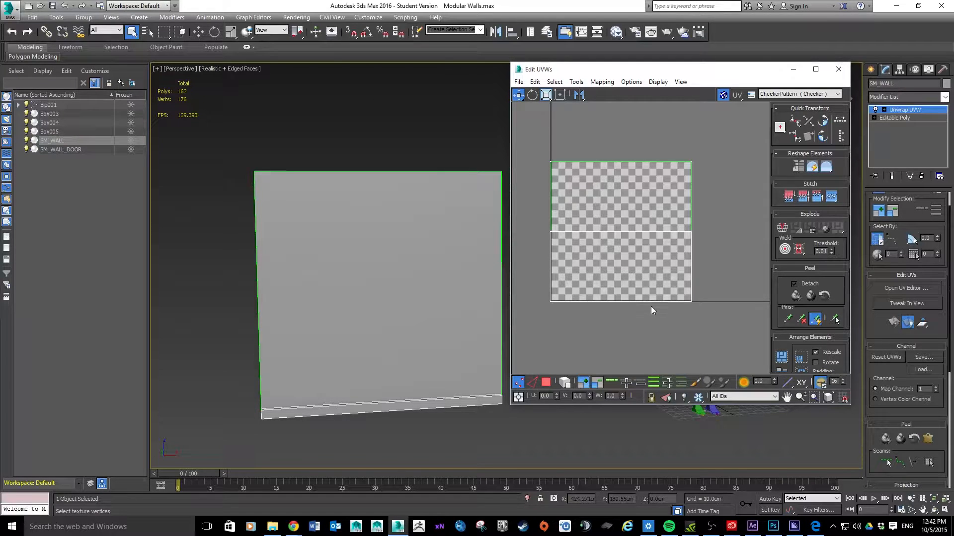
{"action": "left_click_drag", "start_coordinate": [695, 315], "coordinate": [704, 323]}
{"action": "left_click", "coordinate": [730, 290]}
{"action": "left_click", "coordinate": [547, 382]}
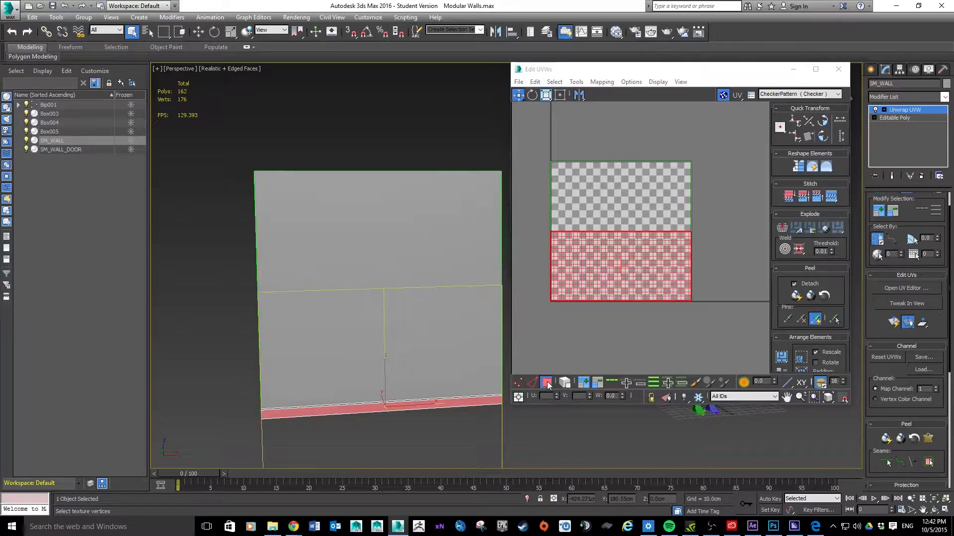
{"action": "left_click", "coordinate": [619, 323]}
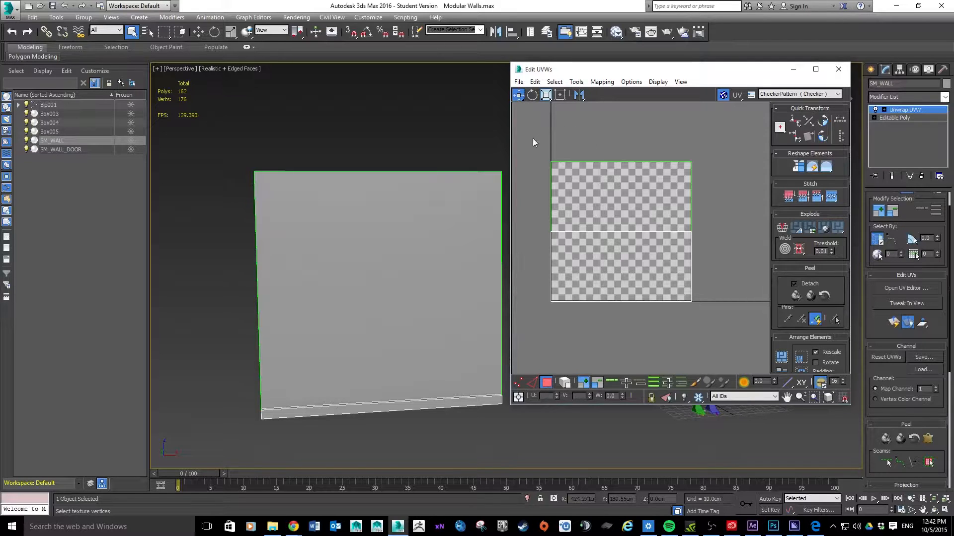
Step: Select all the wall's UV faces, move them above the checker tile, and deselect them
{"action": "key", "text": "ctrl+a"}
{"action": "scroll", "coordinate": [677, 255], "scroll_direction": "down", "scroll_amount": 5}
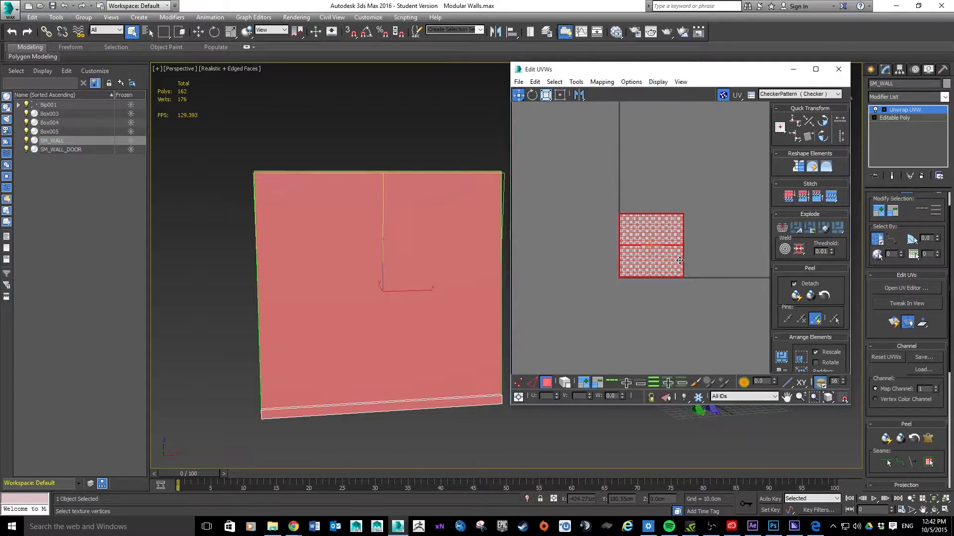
{"action": "left_click_drag", "start_coordinate": [652, 248], "coordinate": [651, 148]}
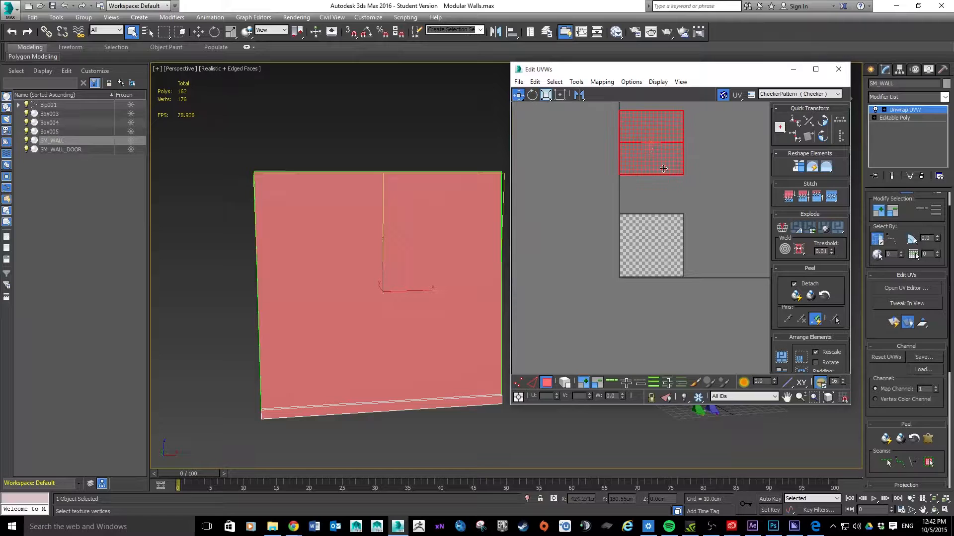
{"action": "left_click", "coordinate": [694, 227]}
{"action": "scroll", "coordinate": [651, 247], "scroll_direction": "up", "scroll_amount": 4}
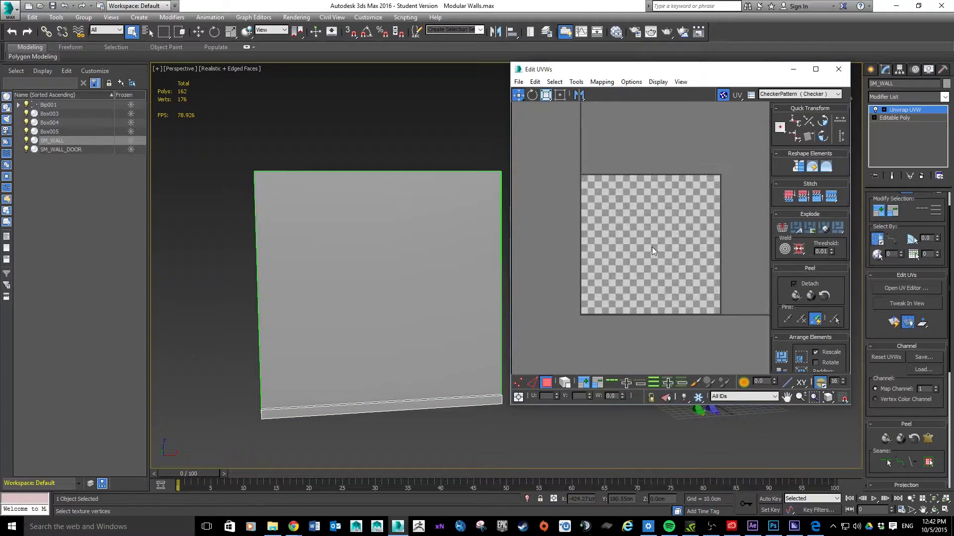
Step: Select the wall's large front face and apply a planar projection to it
{"action": "left_click", "coordinate": [405, 253]}
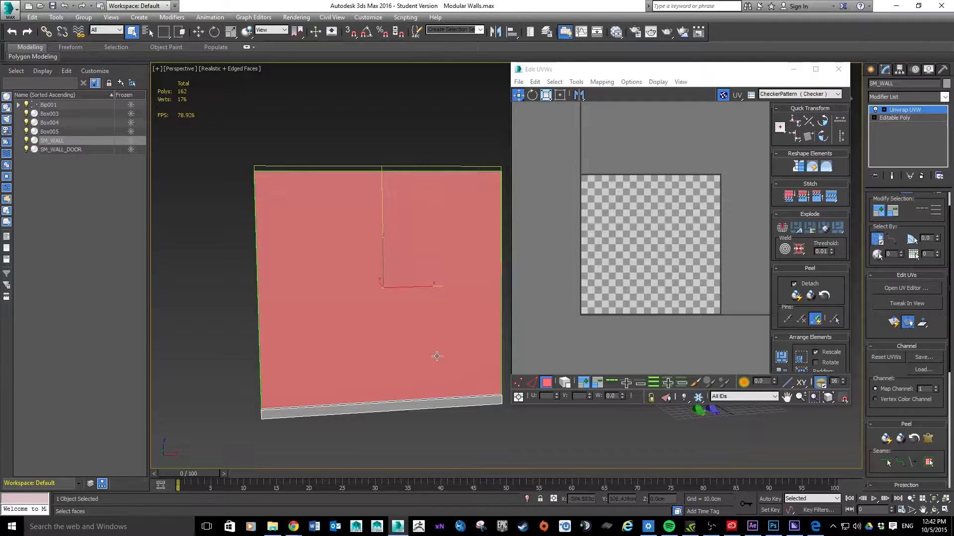
{"action": "left_click", "coordinate": [575, 336]}
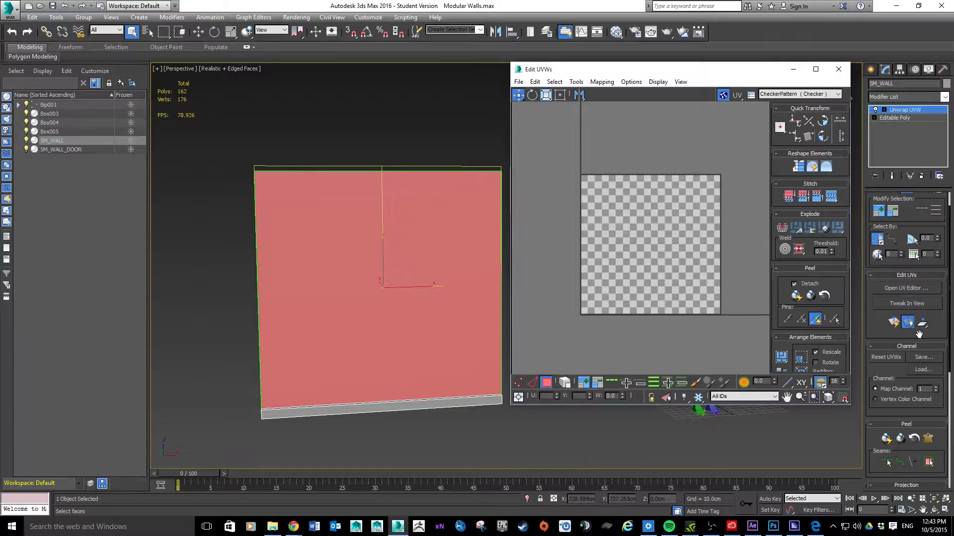
{"action": "left_click_drag", "start_coordinate": [925, 340], "coordinate": [926, 246]}
{"action": "scroll", "coordinate": [925, 246], "scroll_direction": "down", "scroll_amount": 3}
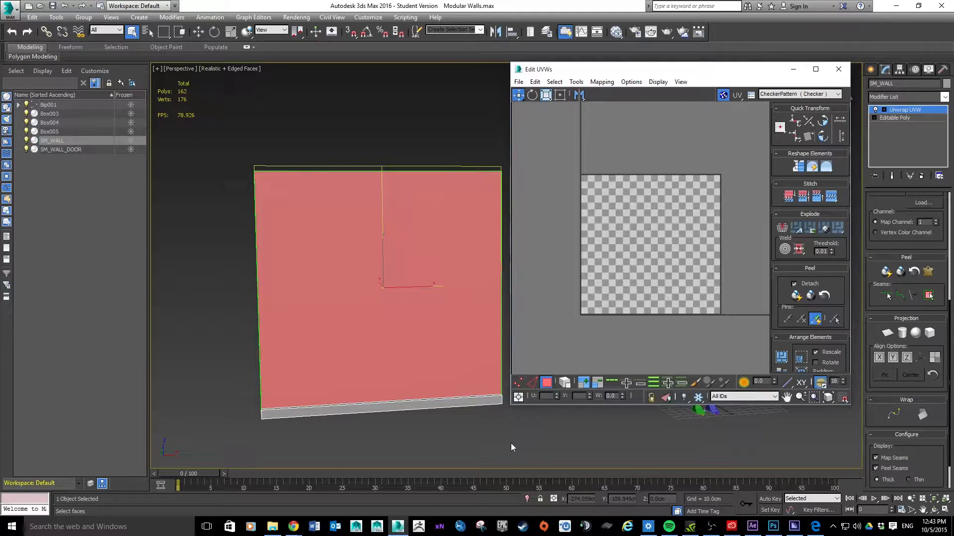
{"action": "left_click", "coordinate": [888, 333]}
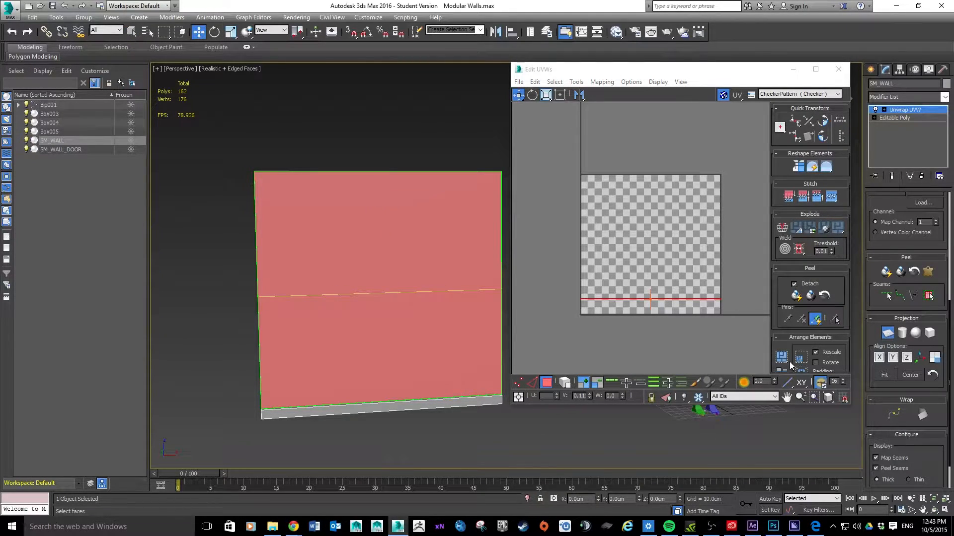
{"action": "left_click", "coordinate": [660, 340]}
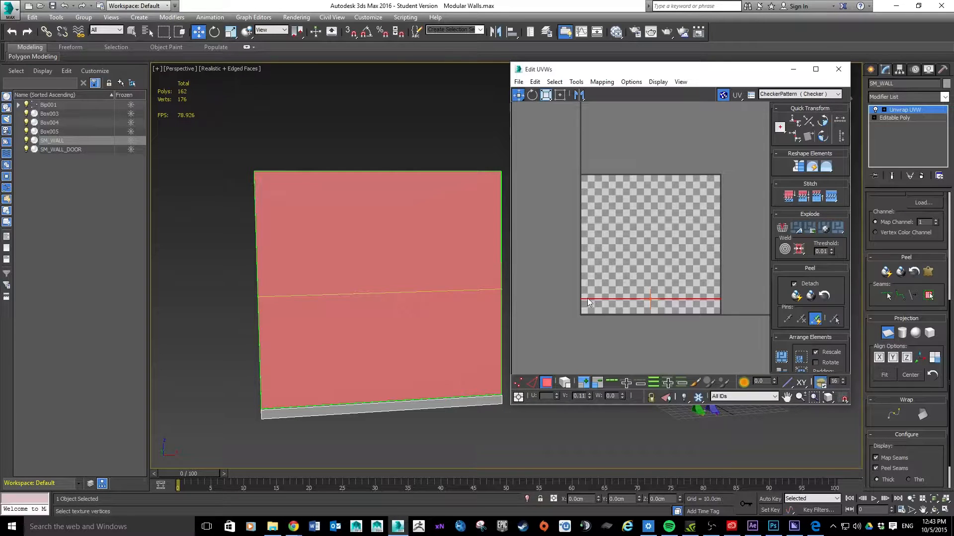
{"action": "scroll", "coordinate": [656, 304], "scroll_direction": "up", "scroll_amount": 10}
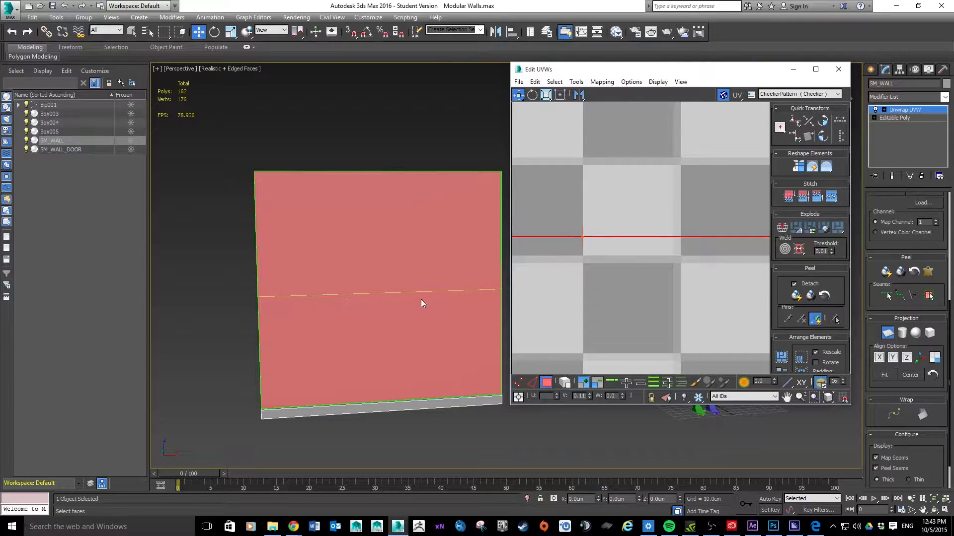
{"action": "scroll", "coordinate": [424, 299], "scroll_direction": "down", "scroll_amount": 5}
{"action": "scroll", "coordinate": [427, 299], "scroll_direction": "up", "scroll_amount": 2}
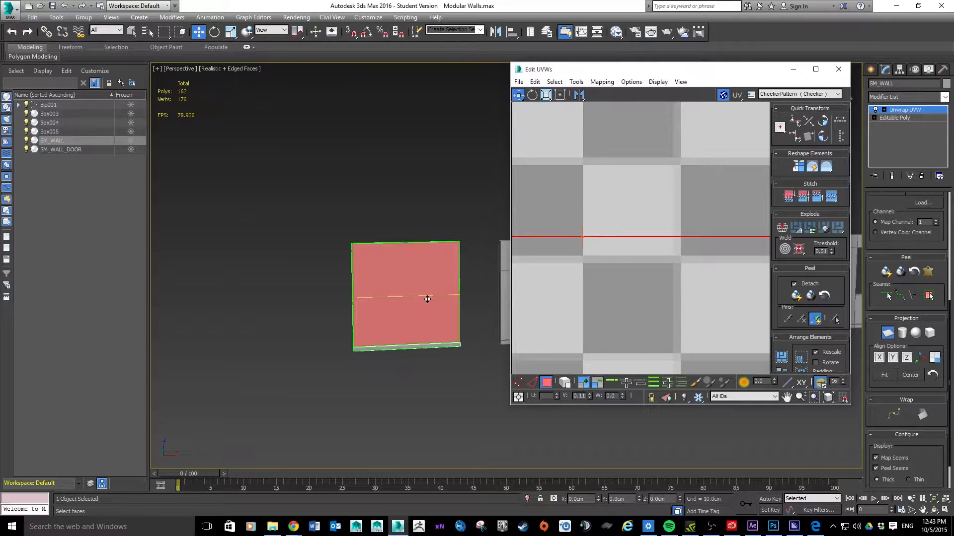
Step: Align the front face's planar projection to X, switch the alignment to Y, and exit planar mapping
{"action": "left_click", "coordinate": [879, 358]}
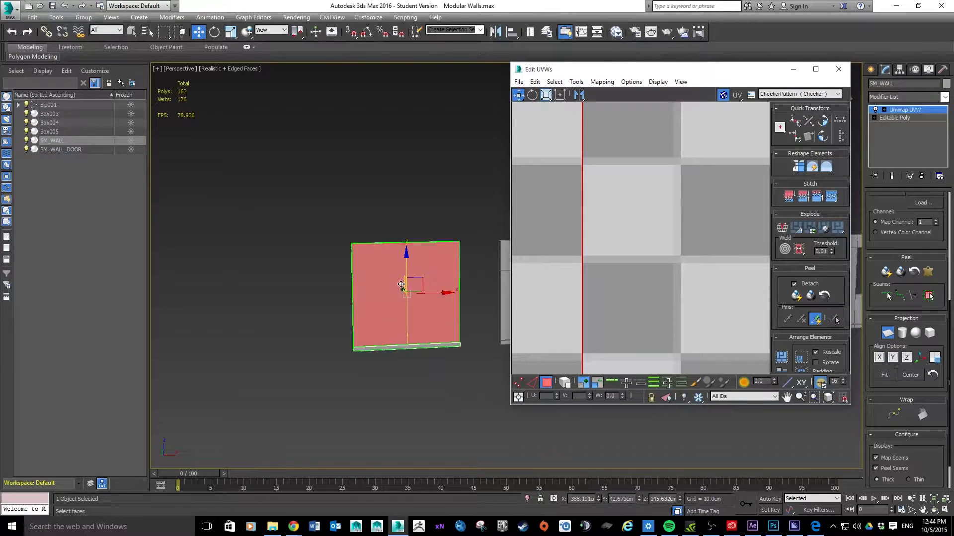
{"action": "middle_click_drag", "start_coordinate": [406, 283], "coordinate": [421, 280], "text": "alt"}
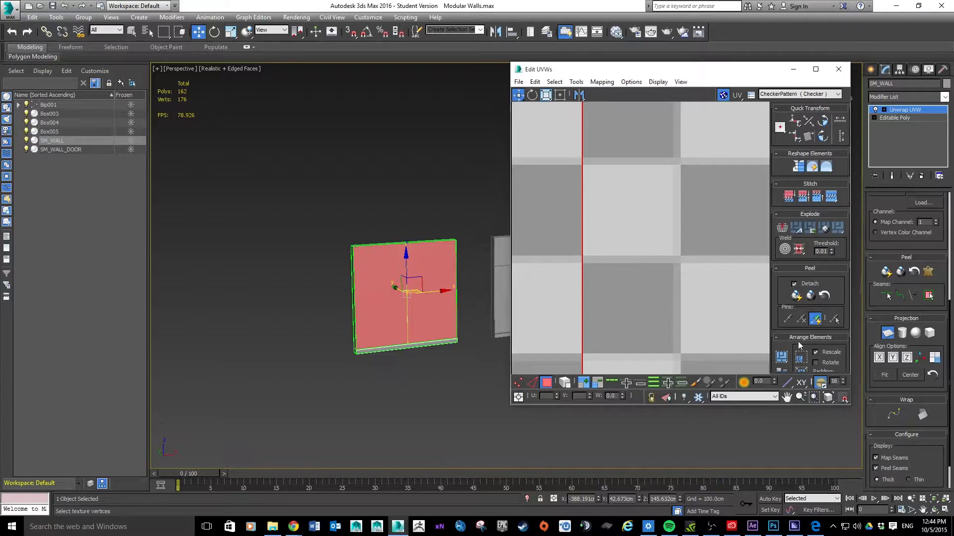
{"action": "left_click", "coordinate": [893, 359]}
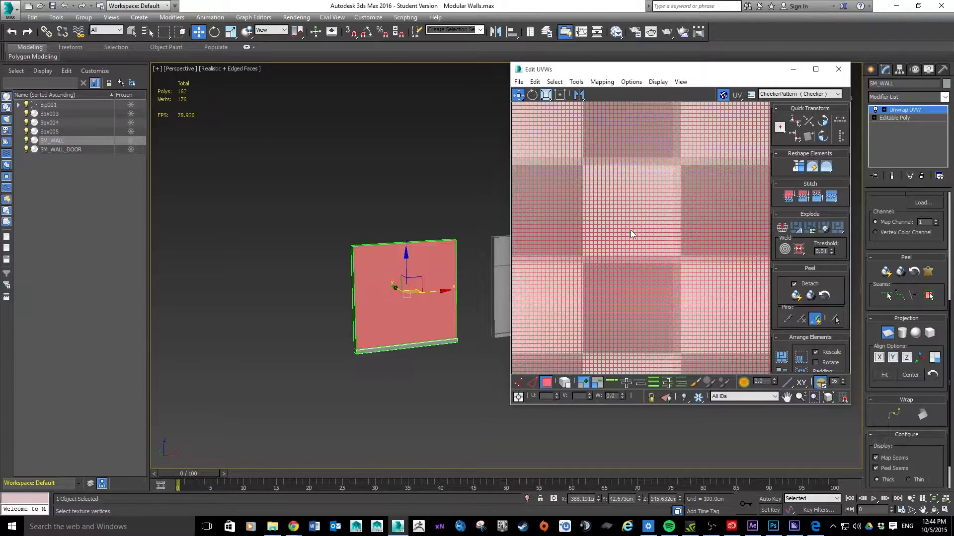
{"action": "scroll", "coordinate": [636, 232], "scroll_direction": "down", "scroll_amount": 5}
{"action": "scroll", "coordinate": [636, 232], "scroll_direction": "down", "scroll_amount": 3}
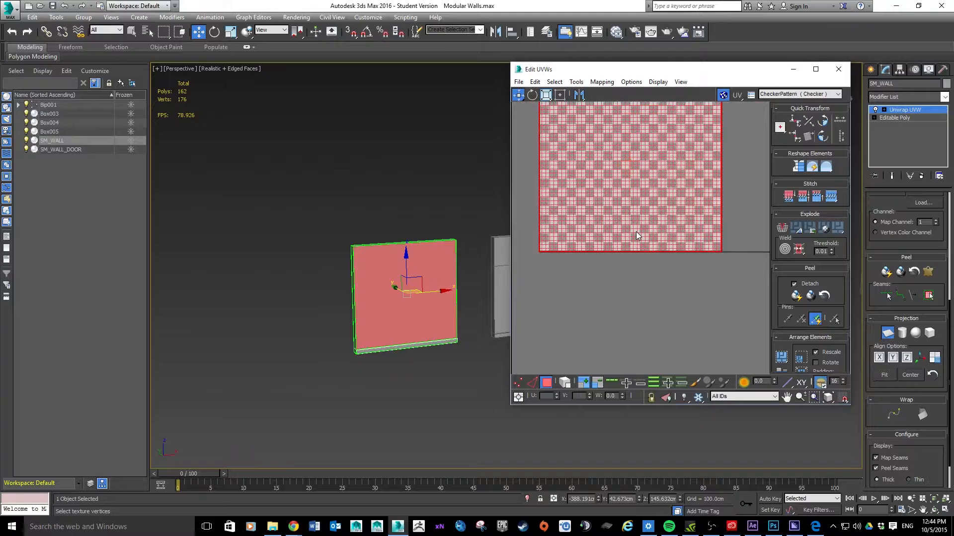
{"action": "middle_click_drag", "start_coordinate": [680, 175], "coordinate": [697, 232]}
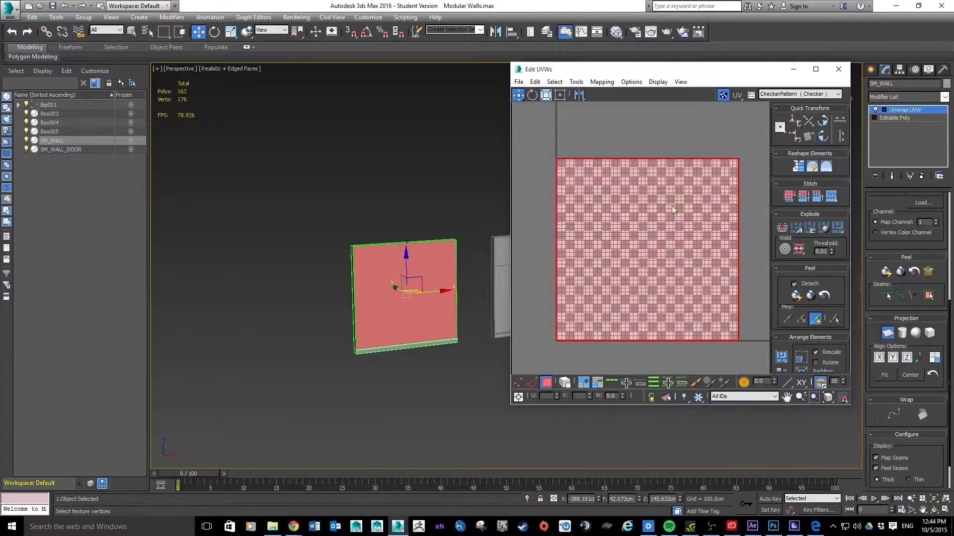
{"action": "scroll", "coordinate": [657, 254], "scroll_direction": "down", "scroll_amount": 5}
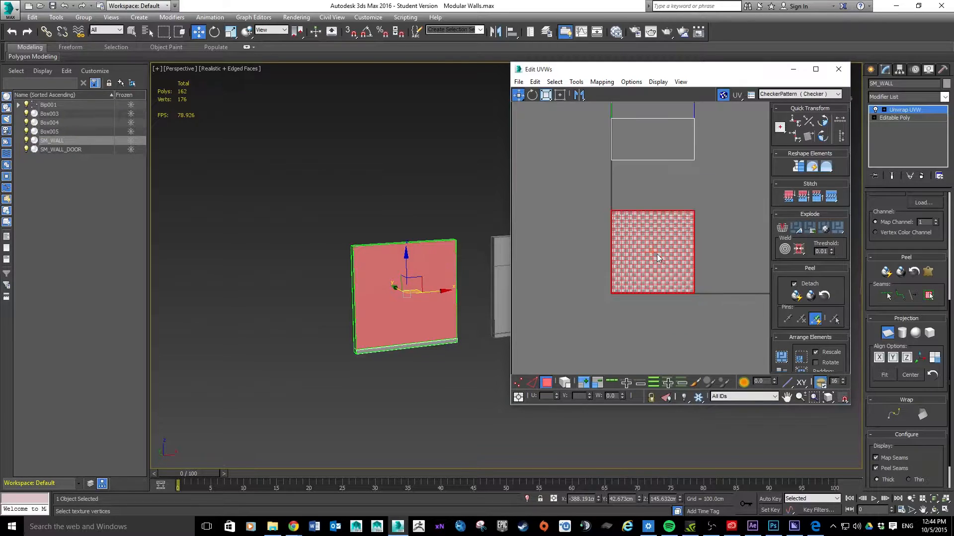
{"action": "scroll", "coordinate": [657, 257], "scroll_direction": "up", "scroll_amount": 2}
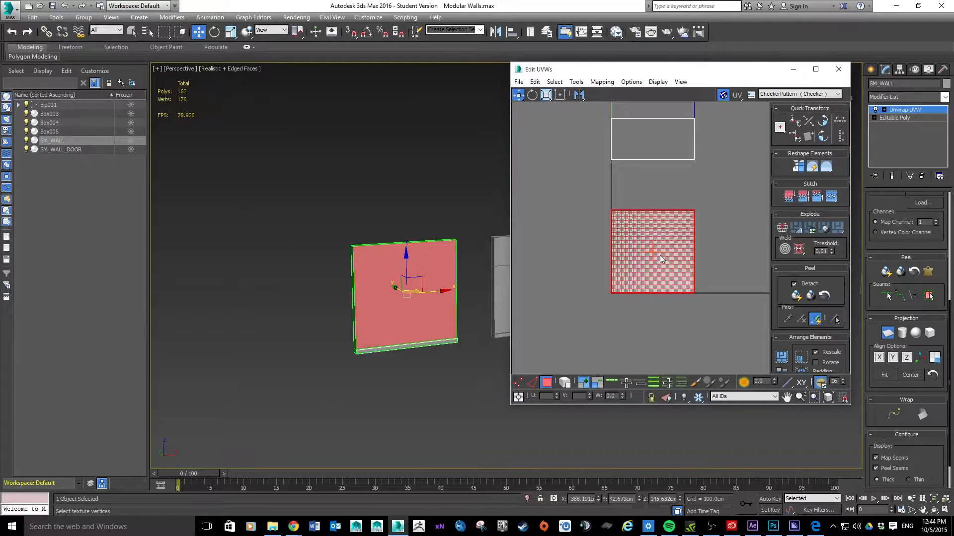
{"action": "scroll", "coordinate": [586, 136], "scroll_direction": "up", "scroll_amount": 2}
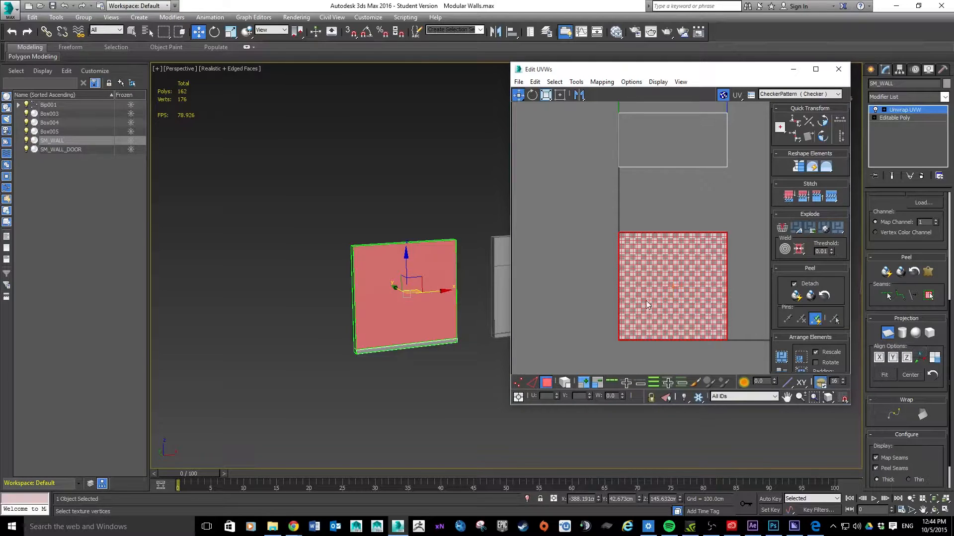
{"action": "left_click", "coordinate": [888, 334]}
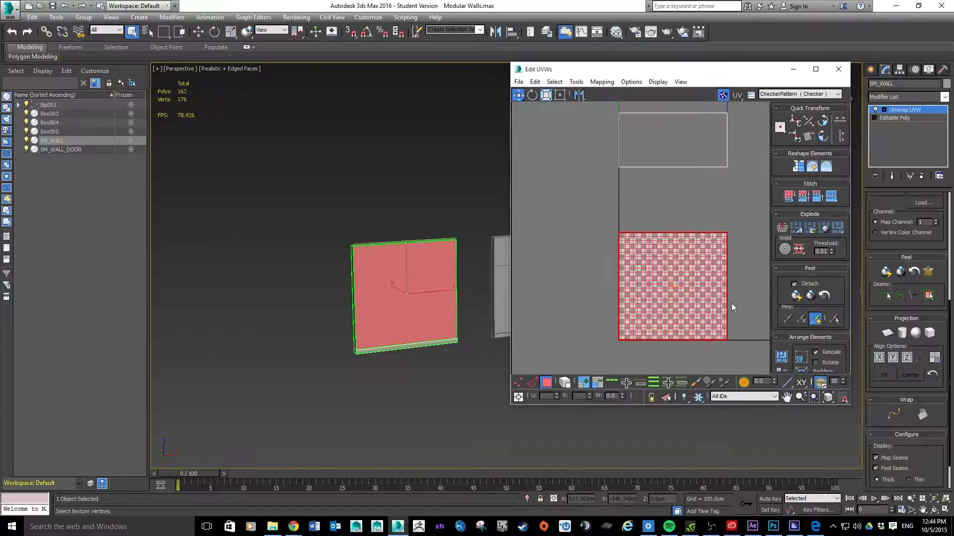
Step: Move the front face's UV square below the checker tile and deselect it
{"action": "left_click", "coordinate": [738, 270]}
{"action": "left_click", "coordinate": [701, 285]}
{"action": "left_click", "coordinate": [740, 315]}
{"action": "left_click", "coordinate": [678, 272]}
{"action": "scroll", "coordinate": [677, 285], "scroll_direction": "down", "scroll_amount": 4}
{"action": "left_click_drag", "start_coordinate": [681, 285], "coordinate": [683, 337]}
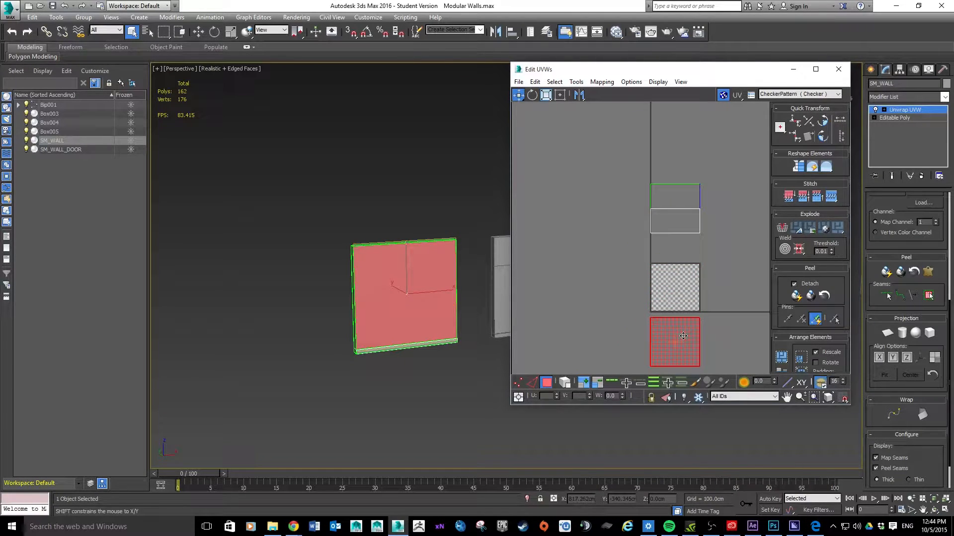
{"action": "left_click", "coordinate": [592, 288]}
Step: Select the narrow ledge face along the top of the wall's baseboard and examine its UVs up close
{"action": "scroll", "coordinate": [407, 325], "scroll_direction": "up", "scroll_amount": 5}
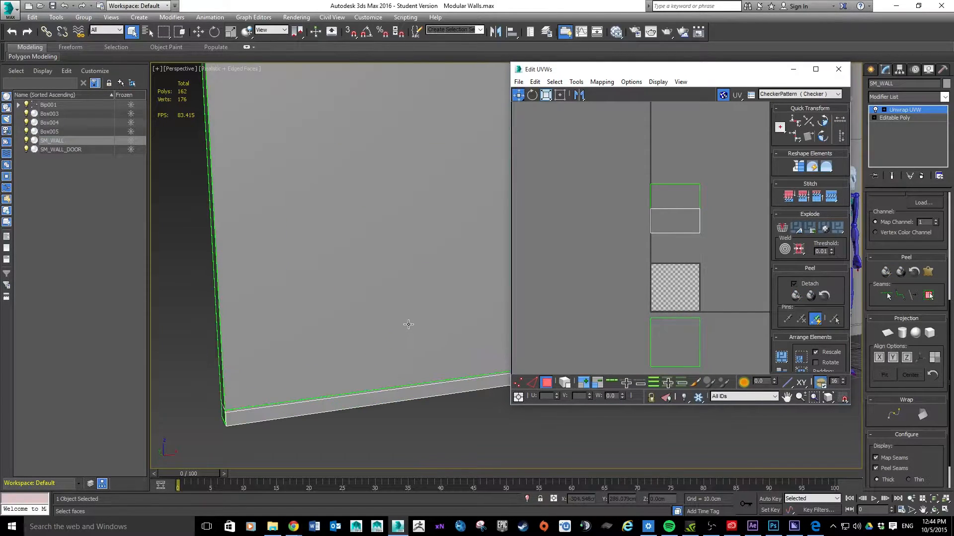
{"action": "middle_click_drag", "start_coordinate": [420, 294], "coordinate": [428, 315], "text": "alt"}
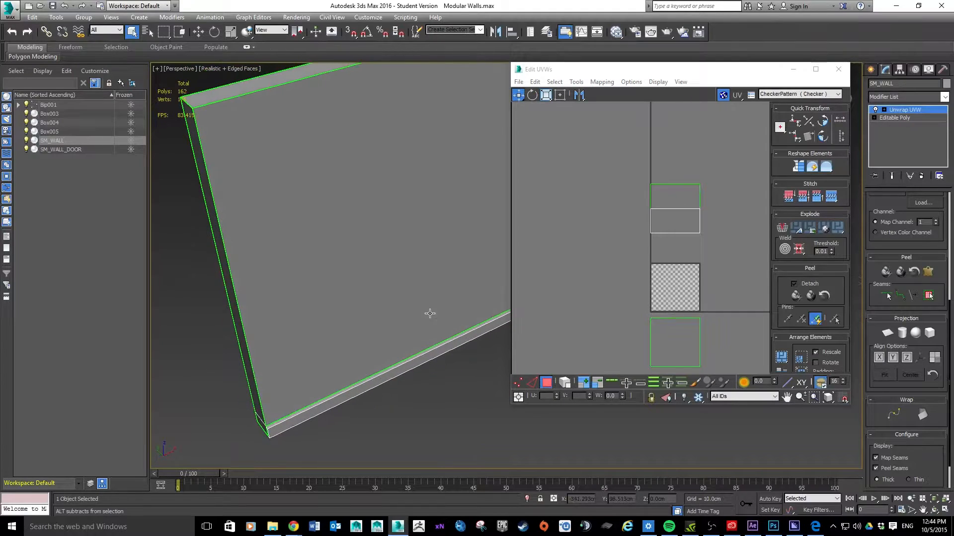
{"action": "left_click", "coordinate": [394, 366]}
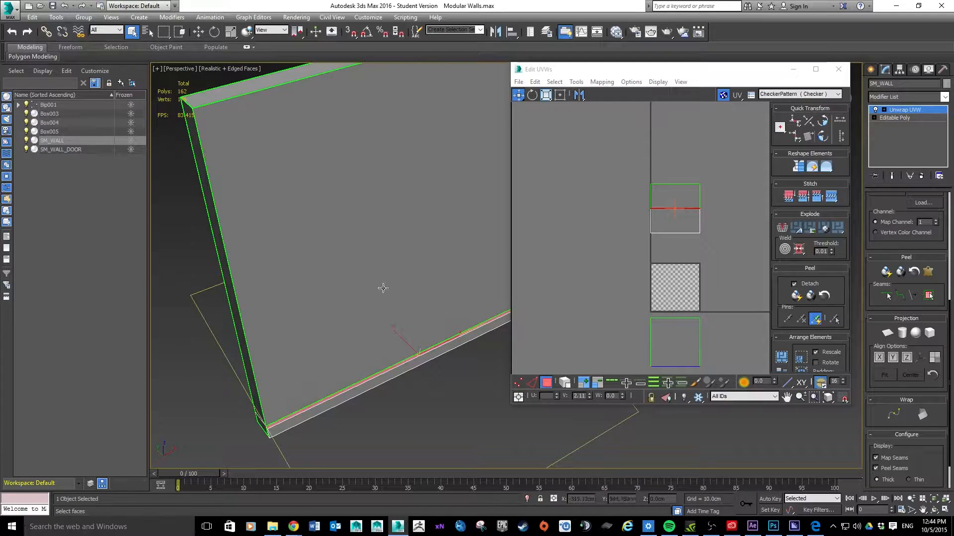
{"action": "left_click", "coordinate": [282, 81]}
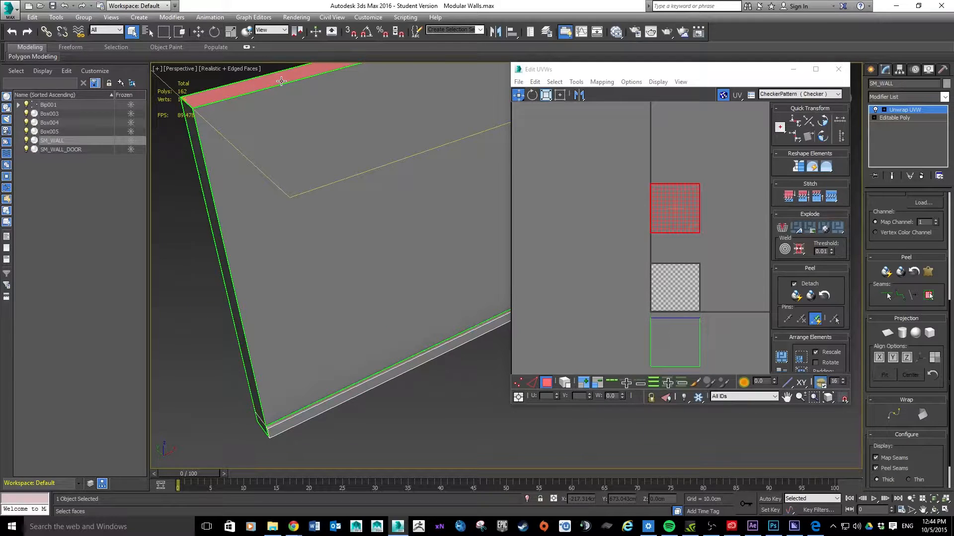
{"action": "left_click", "coordinate": [399, 366]}
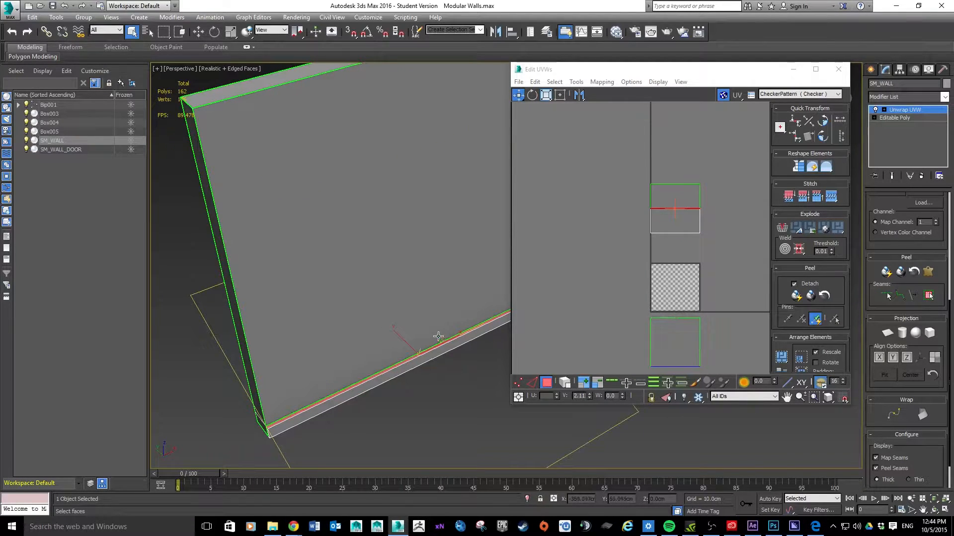
{"action": "scroll", "coordinate": [425, 287], "scroll_direction": "up", "scroll_amount": 3}
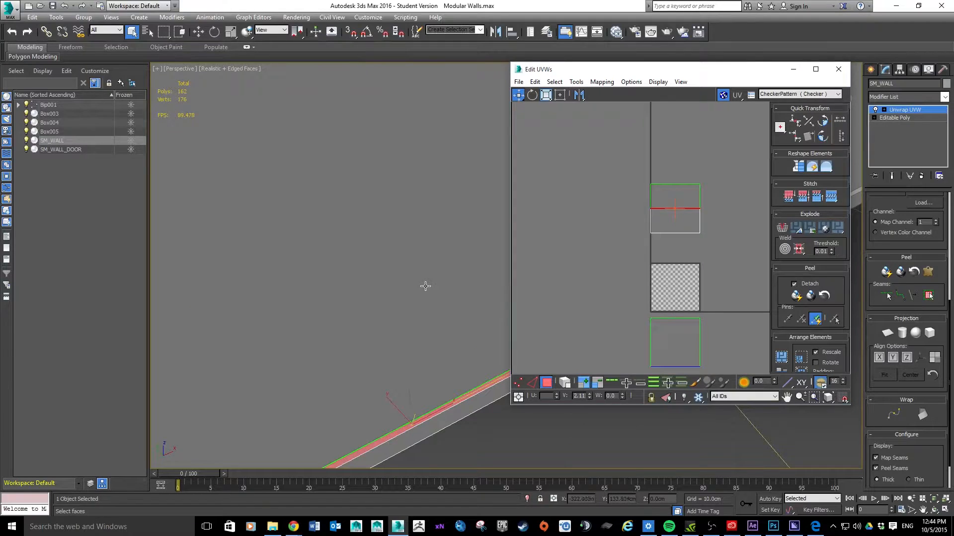
{"action": "scroll", "coordinate": [687, 215], "scroll_direction": "up", "scroll_amount": 6}
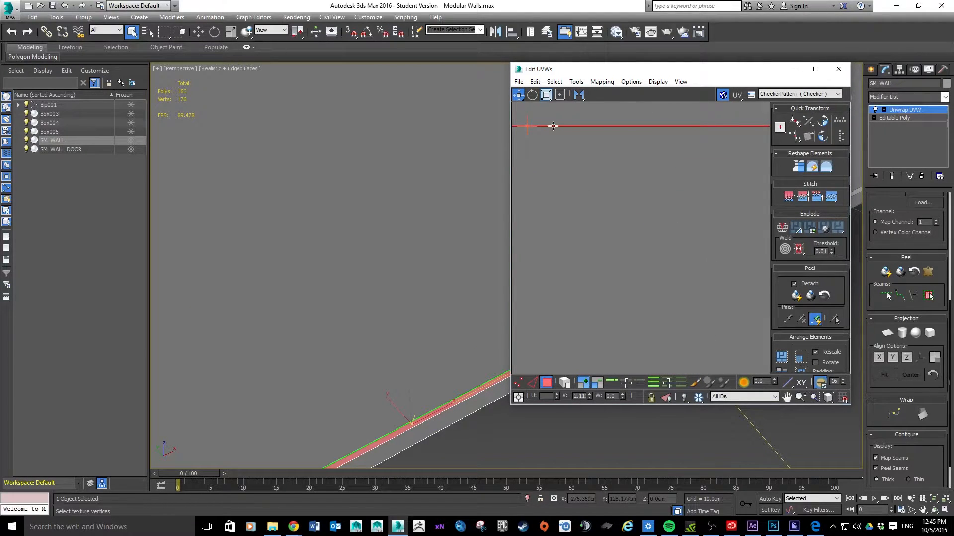
{"action": "middle_click_drag", "start_coordinate": [606, 144], "coordinate": [670, 257]}
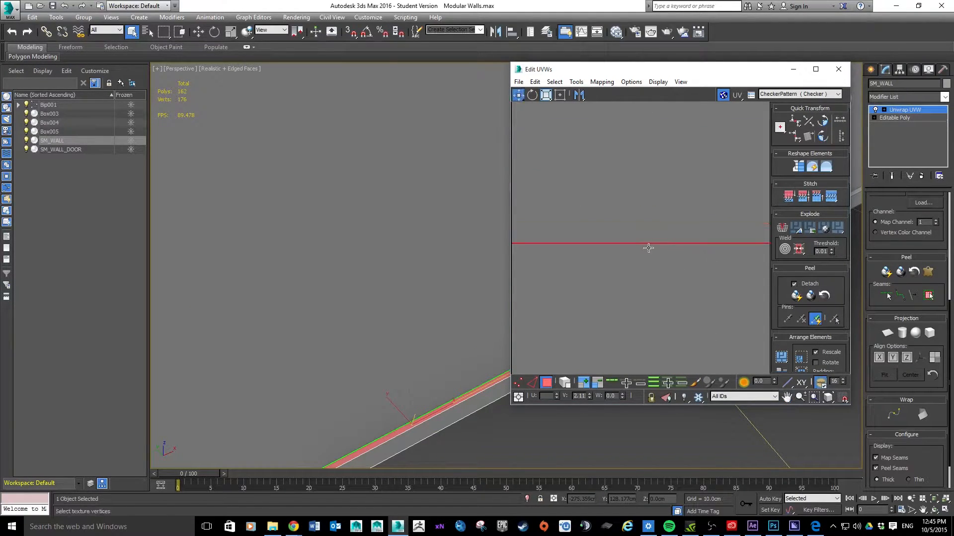
{"action": "scroll", "coordinate": [614, 245], "scroll_direction": "down", "scroll_amount": 5}
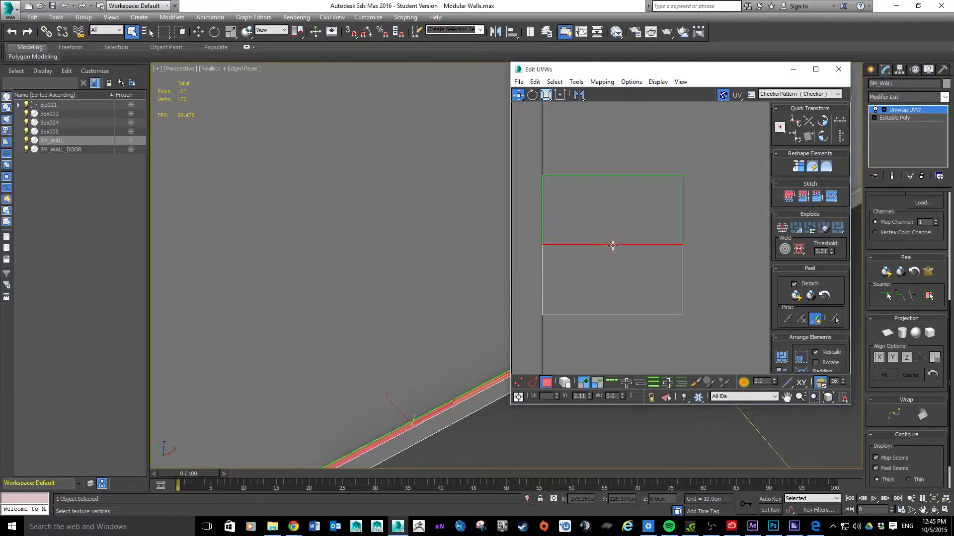
Step: Switch the UV editor to scaling and try to pick the ledge face's collapsed UVs directly in the layout
{"action": "left_click", "coordinate": [546, 97]}
{"action": "scroll", "coordinate": [661, 250], "scroll_direction": "up", "scroll_amount": 3}
{"action": "scroll", "coordinate": [660, 250], "scroll_direction": "down", "scroll_amount": 1}
{"action": "scroll", "coordinate": [451, 266], "scroll_direction": "down", "scroll_amount": 3}
{"action": "middle_click_drag", "start_coordinate": [451, 266], "coordinate": [475, 231], "text": "alt"}
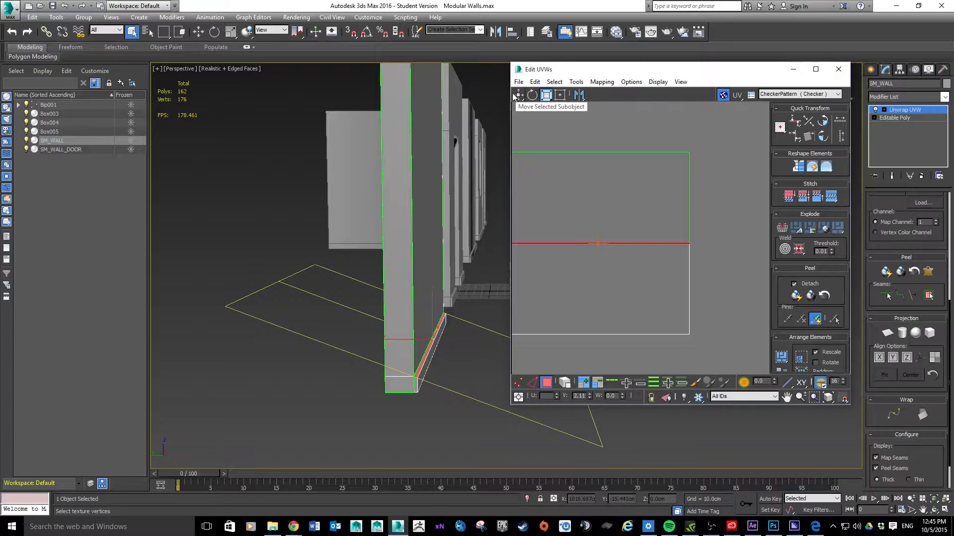
{"action": "left_click", "coordinate": [605, 243]}
{"action": "left_click", "coordinate": [709, 244]}
{"action": "left_click", "coordinate": [668, 243]}
{"action": "left_click", "coordinate": [717, 246]}
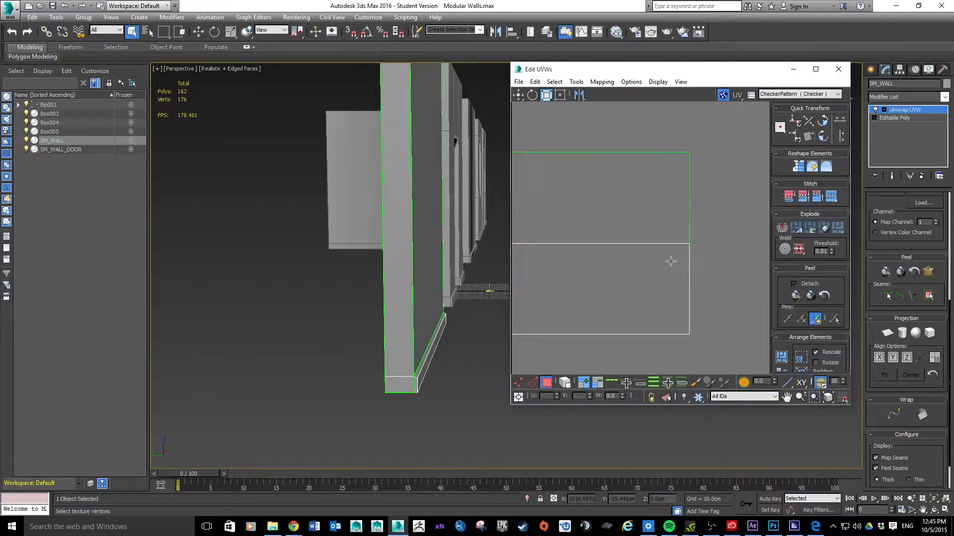
{"action": "left_click", "coordinate": [423, 361]}
{"action": "scroll", "coordinate": [700, 260], "scroll_direction": "down", "scroll_amount": 5}
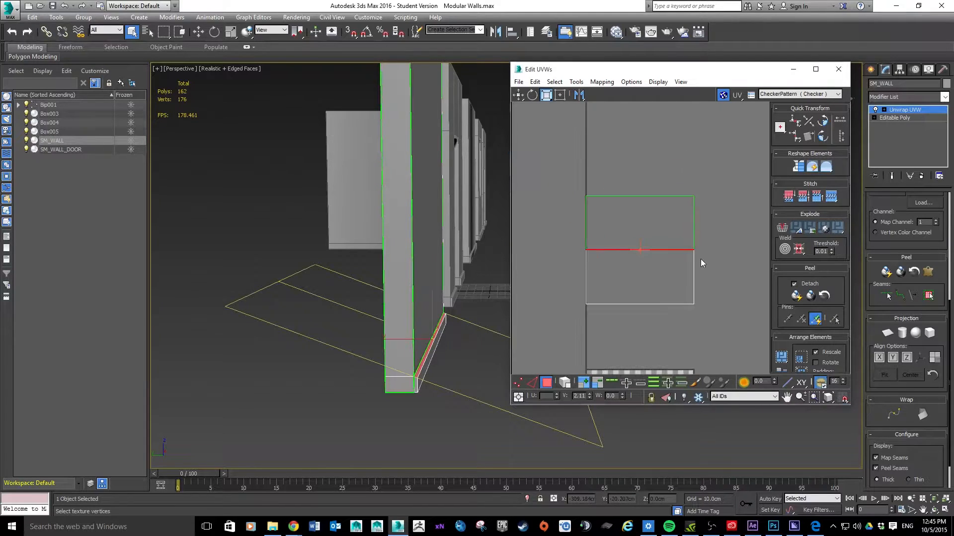
{"action": "left_click", "coordinate": [646, 249]}
{"action": "left_click", "coordinate": [668, 250]}
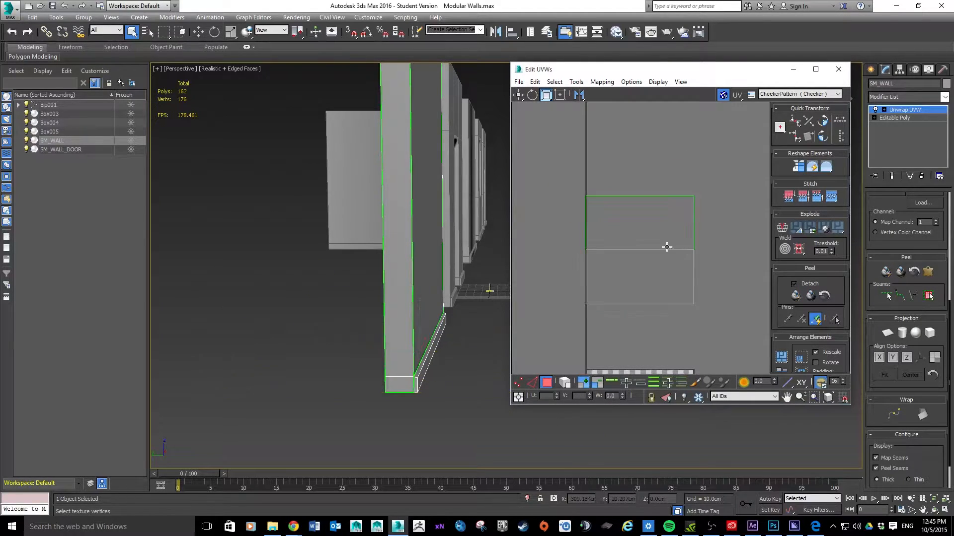
Step: Reselect the baseboard's narrow ledge face on the model and apply a planar projection to it
{"action": "left_click", "coordinate": [433, 339]}
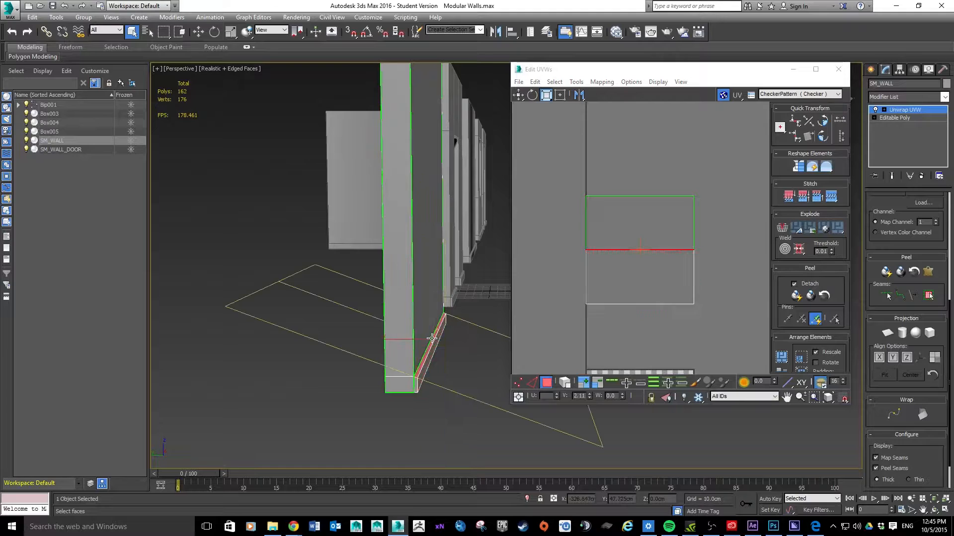
{"action": "left_click", "coordinate": [888, 338]}
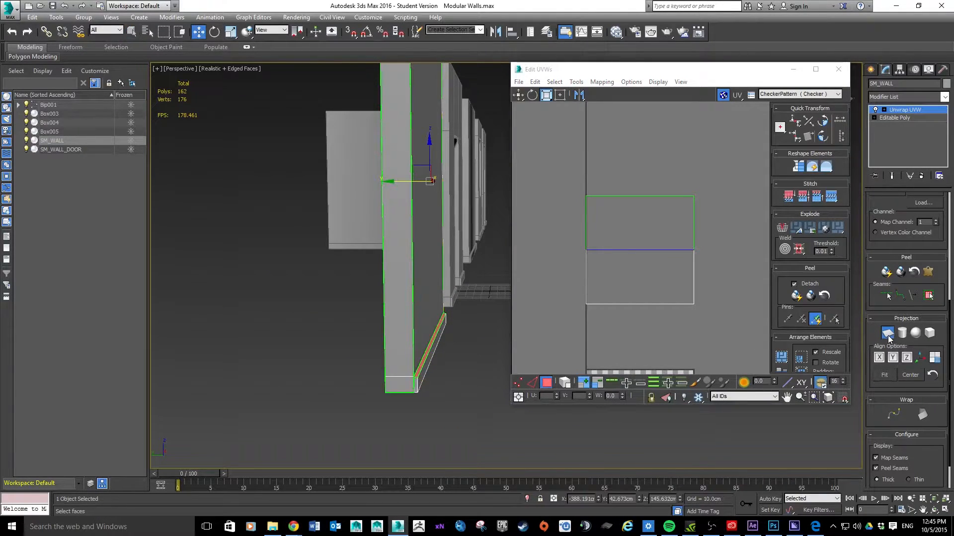
{"action": "scroll", "coordinate": [695, 278], "scroll_direction": "down", "scroll_amount": 3}
{"action": "scroll", "coordinate": [708, 321], "scroll_direction": "down", "scroll_amount": 2}
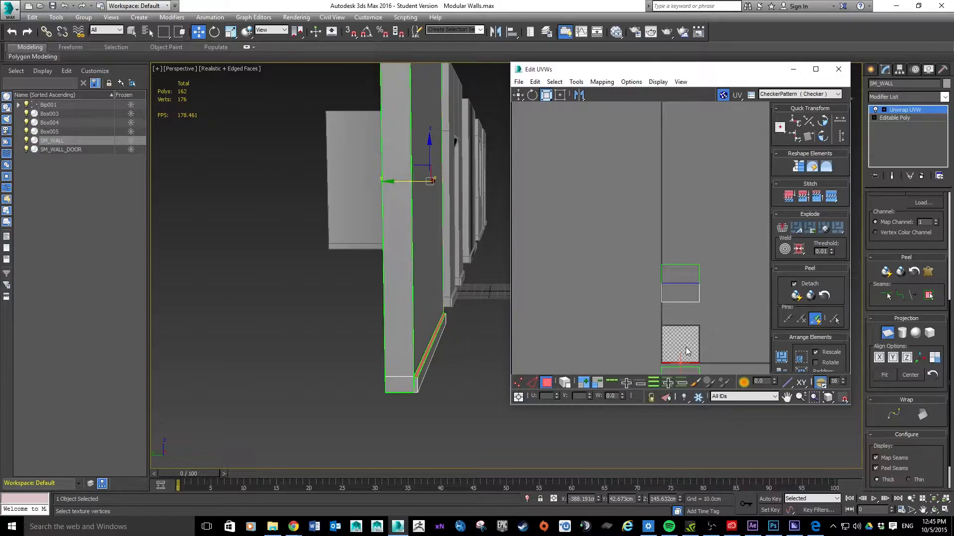
{"action": "middle_click_drag", "start_coordinate": [725, 334], "coordinate": [718, 249]}
{"action": "scroll", "coordinate": [675, 257], "scroll_direction": "up", "scroll_amount": 6}
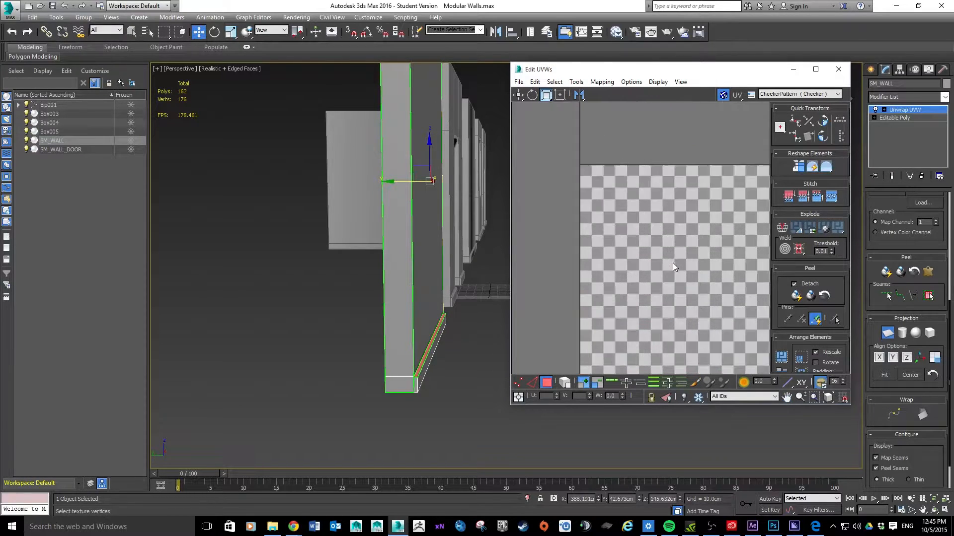
{"action": "scroll", "coordinate": [704, 294], "scroll_direction": "down", "scroll_amount": 3}
{"action": "middle_click_drag", "start_coordinate": [702, 291], "coordinate": [634, 203]}
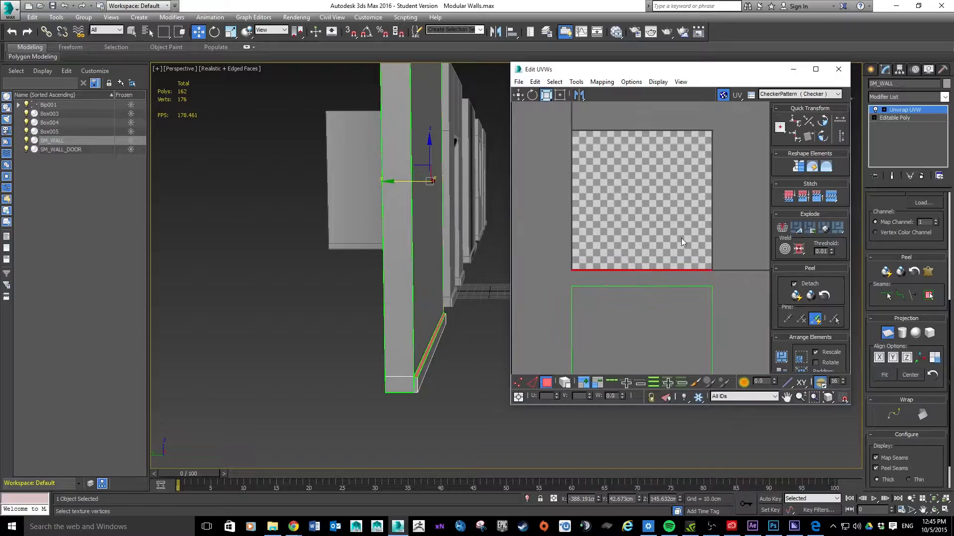
Step: Align the planar projection with the baseboard's ledge face, fit its UVs to the checker tile, and finish the mapping
{"action": "scroll", "coordinate": [681, 237], "scroll_direction": "up", "scroll_amount": 2}
{"action": "middle_click_drag", "start_coordinate": [477, 248], "coordinate": [435, 272], "text": "alt"}
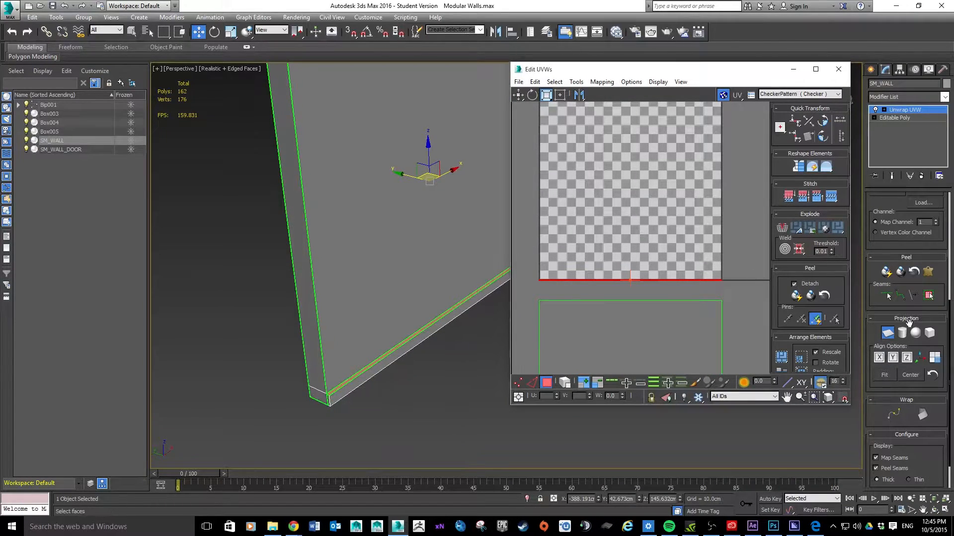
{"action": "left_click", "coordinate": [894, 358]}
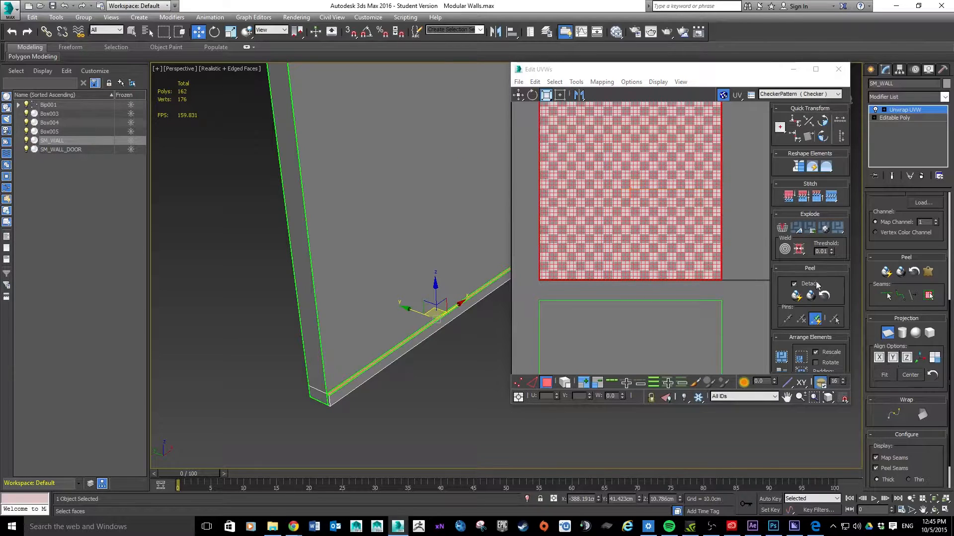
{"action": "scroll", "coordinate": [666, 233], "scroll_direction": "down", "scroll_amount": 2}
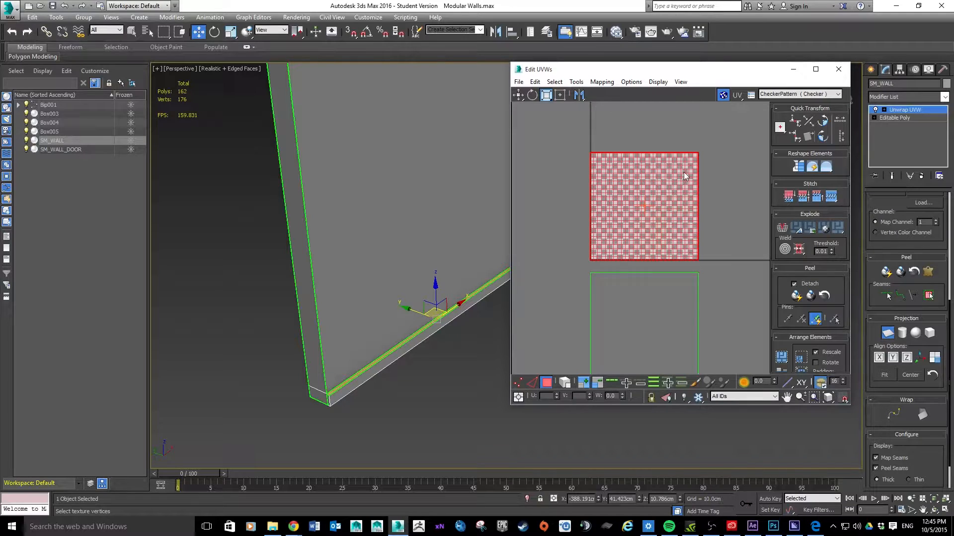
{"action": "left_click", "coordinate": [887, 334]}
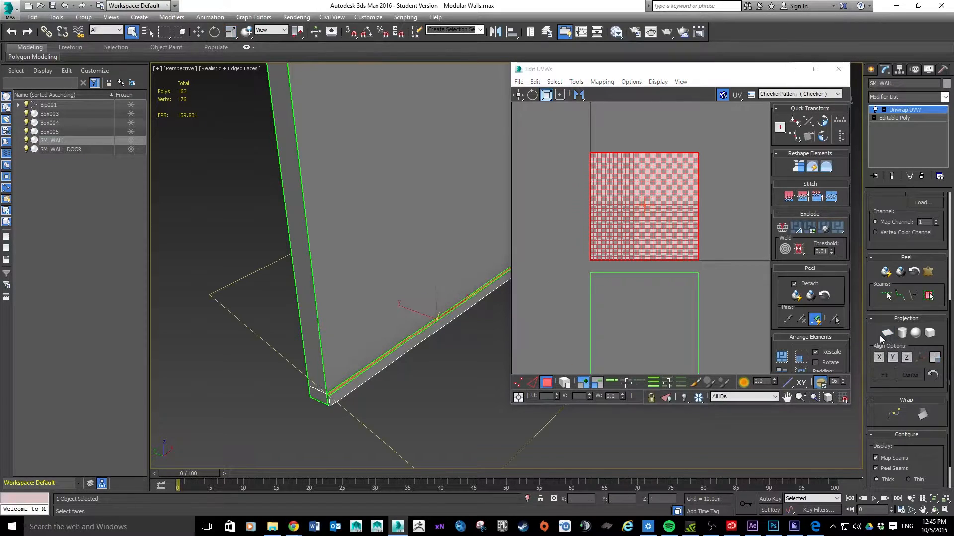
Step: Squash the ledge face's UVs vertically into a thin full-width strip across the checker tile
{"action": "left_click", "coordinate": [702, 194]}
{"action": "left_click", "coordinate": [685, 189]}
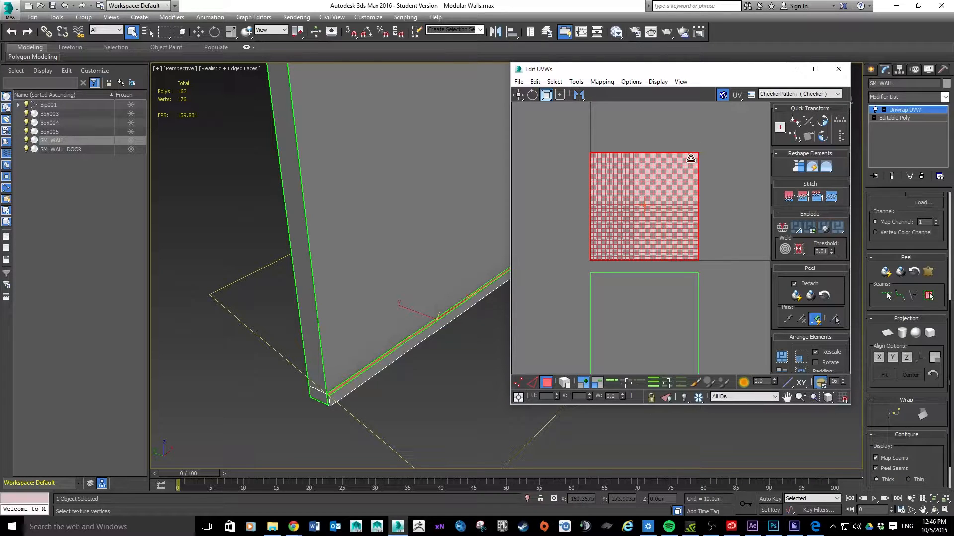
{"action": "left_click_drag", "start_coordinate": [690, 158], "coordinate": [711, 346]}
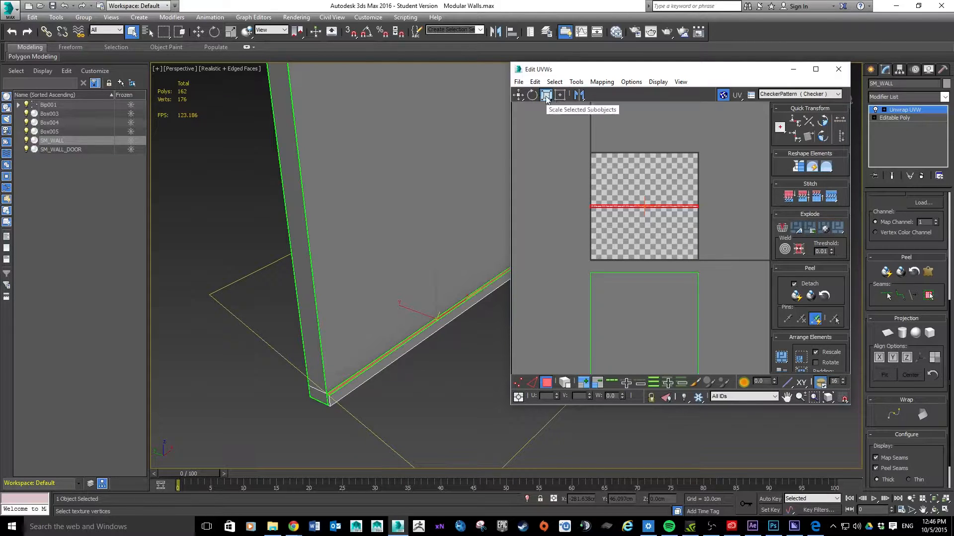
Step: Move the ledge's UV strip directly beneath the front face's UV square and deselect it
{"action": "left_click", "coordinate": [519, 95]}
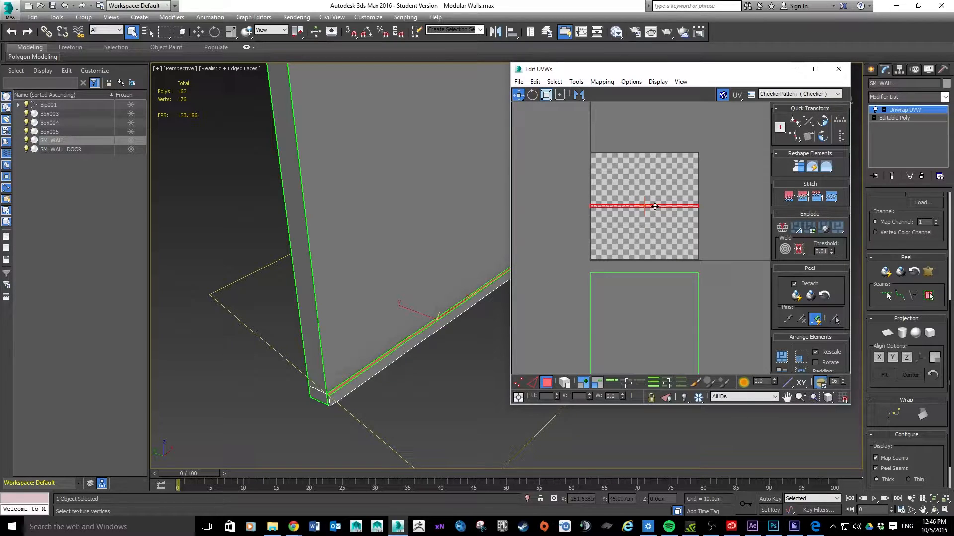
{"action": "left_click_drag", "start_coordinate": [654, 207], "coordinate": [666, 383]}
{"action": "middle_click_drag", "start_coordinate": [722, 327], "coordinate": [721, 249]}
{"action": "left_click_drag", "start_coordinate": [679, 308], "coordinate": [679, 307]}
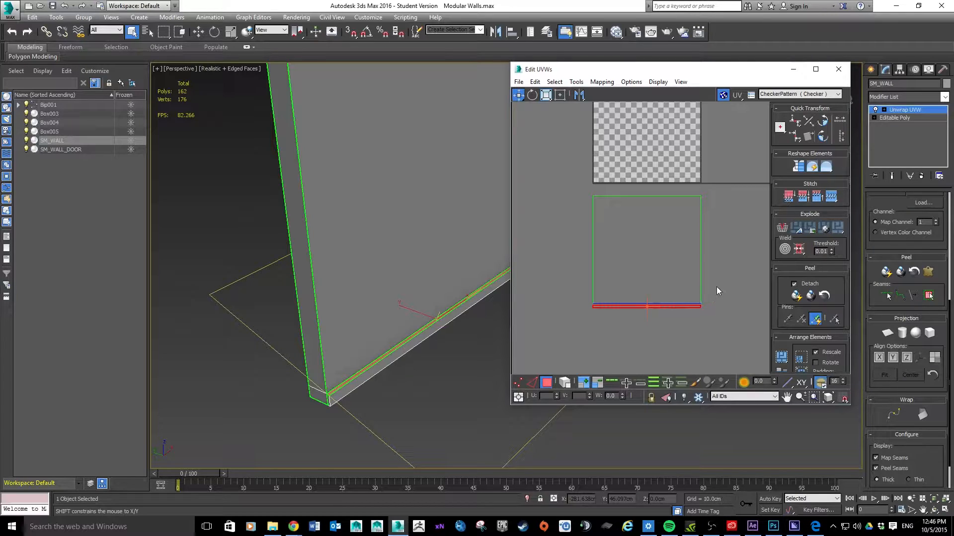
{"action": "left_click", "coordinate": [718, 313]}
{"action": "scroll", "coordinate": [719, 315], "scroll_direction": "up", "scroll_amount": 2}
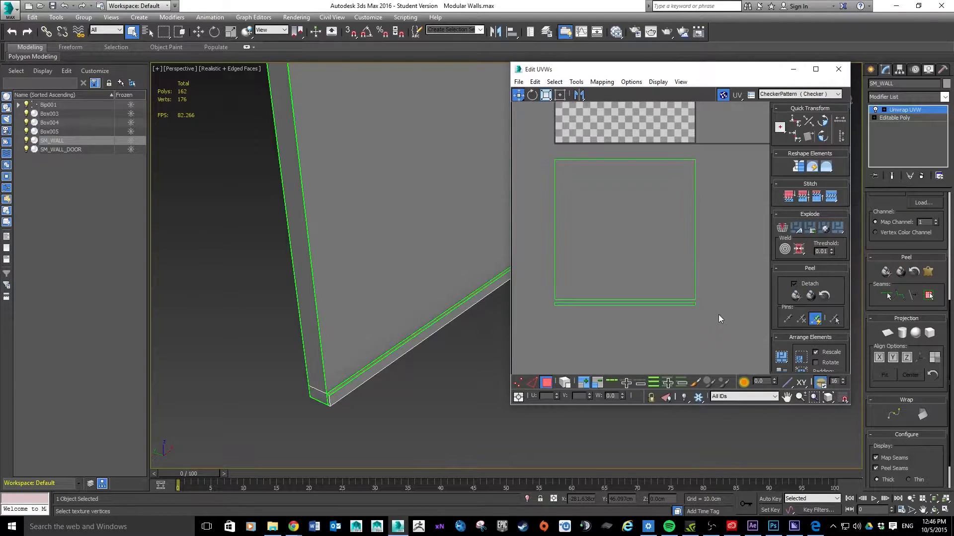
{"action": "scroll", "coordinate": [718, 313], "scroll_direction": "down", "scroll_amount": 1}
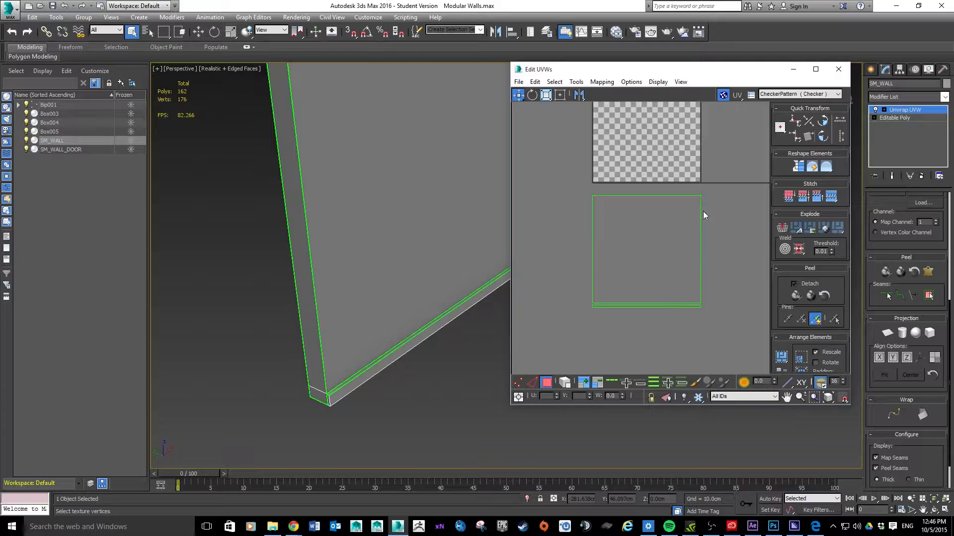
Step: Select the baseboard's front face, try moving its UVs down toward the checker tile, and undo that move
{"action": "left_click", "coordinate": [427, 332]}
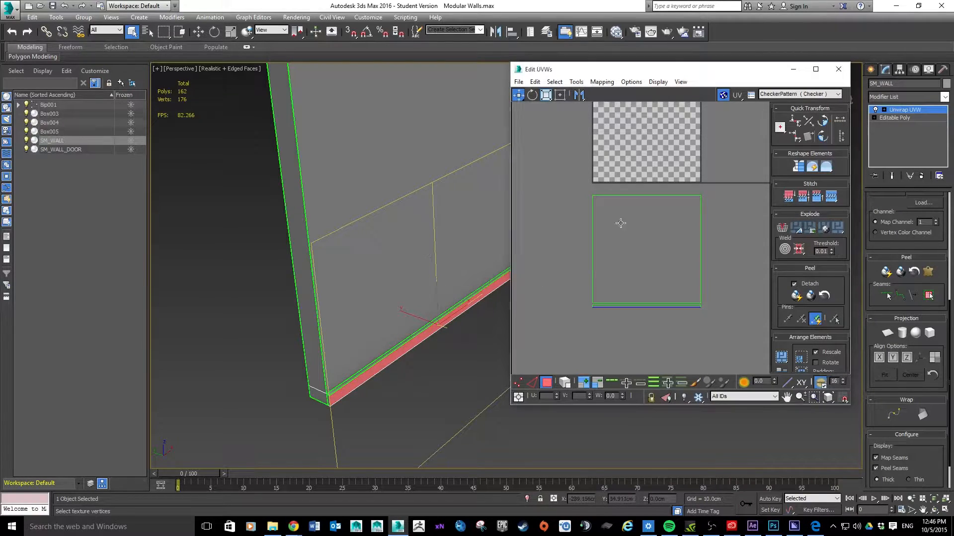
{"action": "middle_click_drag", "start_coordinate": [696, 159], "coordinate": [699, 277]}
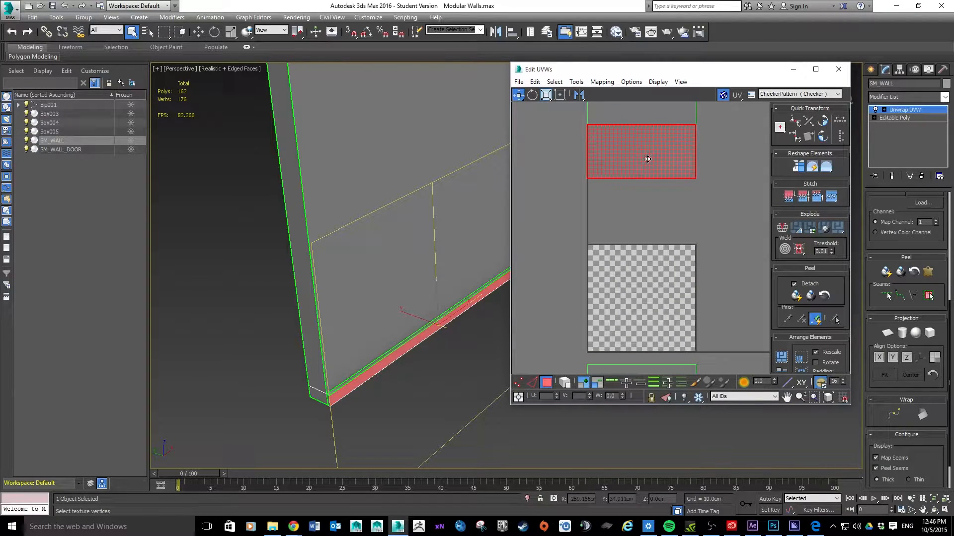
{"action": "left_click_drag", "start_coordinate": [648, 159], "coordinate": [646, 240]}
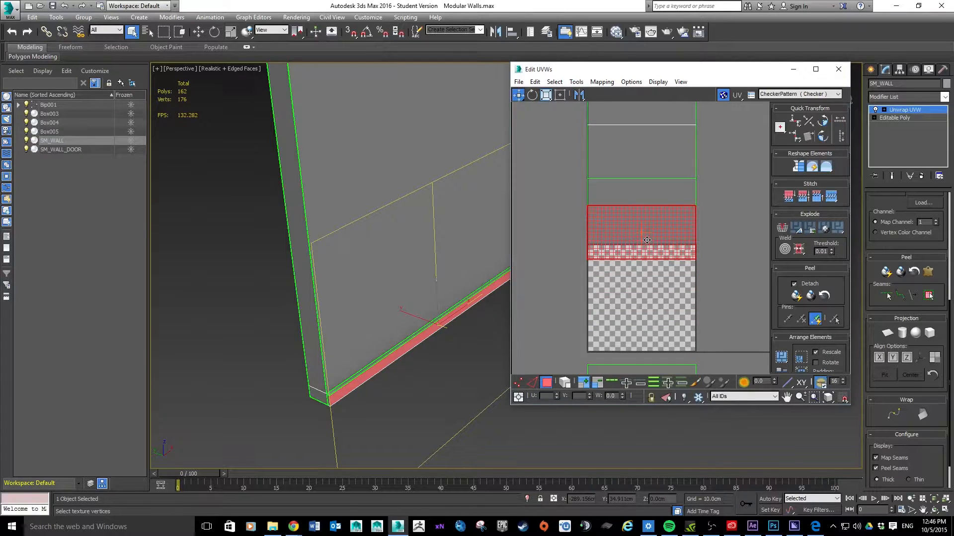
{"action": "key", "text": "ctrl+z"}
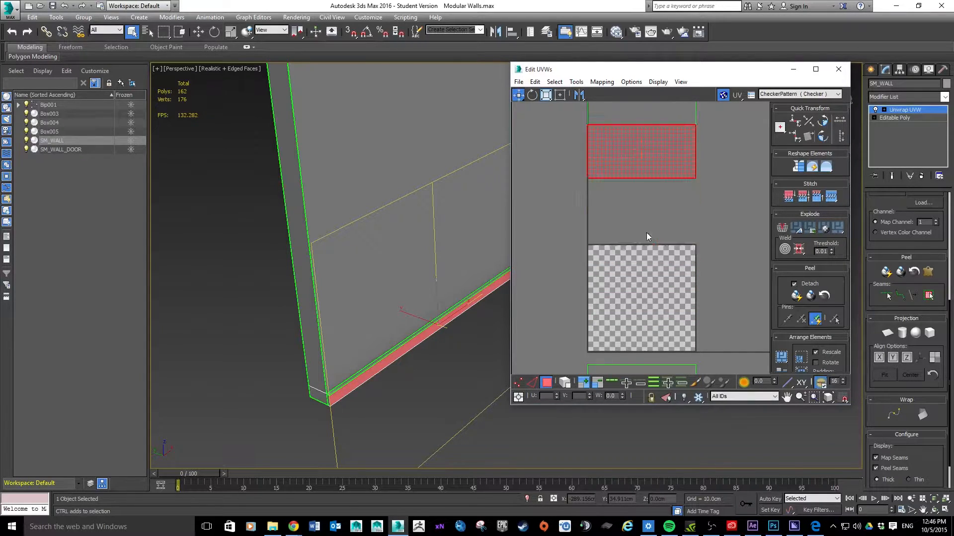
Step: Apply a planar projection to the baseboard's front face, fit it to the face, and finish the mapping
{"action": "left_click", "coordinate": [888, 334]}
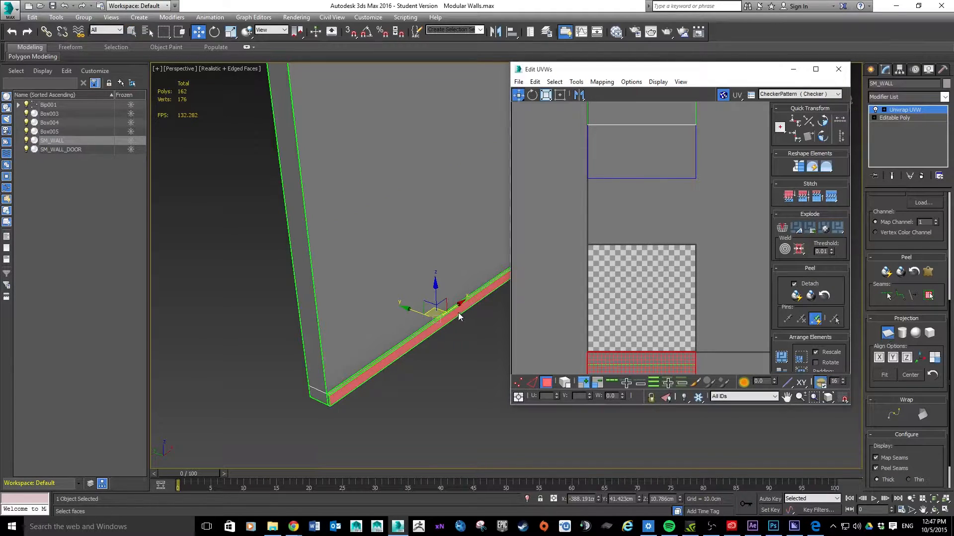
{"action": "left_click", "coordinate": [885, 374]}
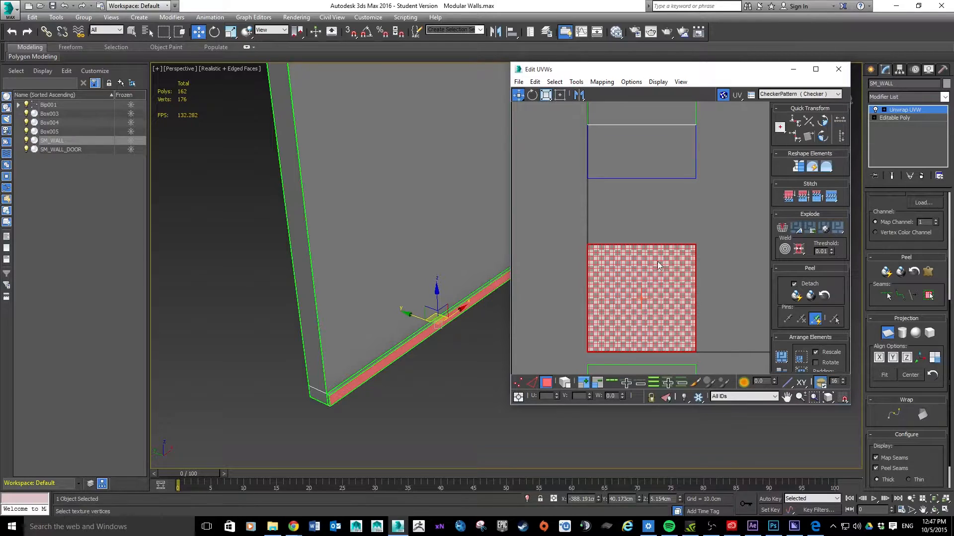
{"action": "left_click", "coordinate": [887, 333]}
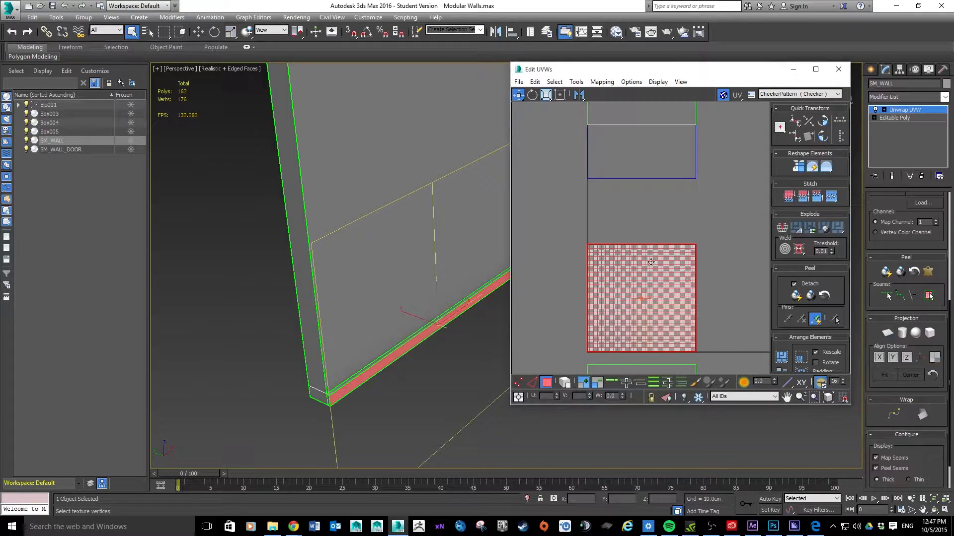
Step: Squash the baseboard front's UVs vertically into a thin strip and place it just below the ledge's UV strip
{"action": "left_click", "coordinate": [545, 95]}
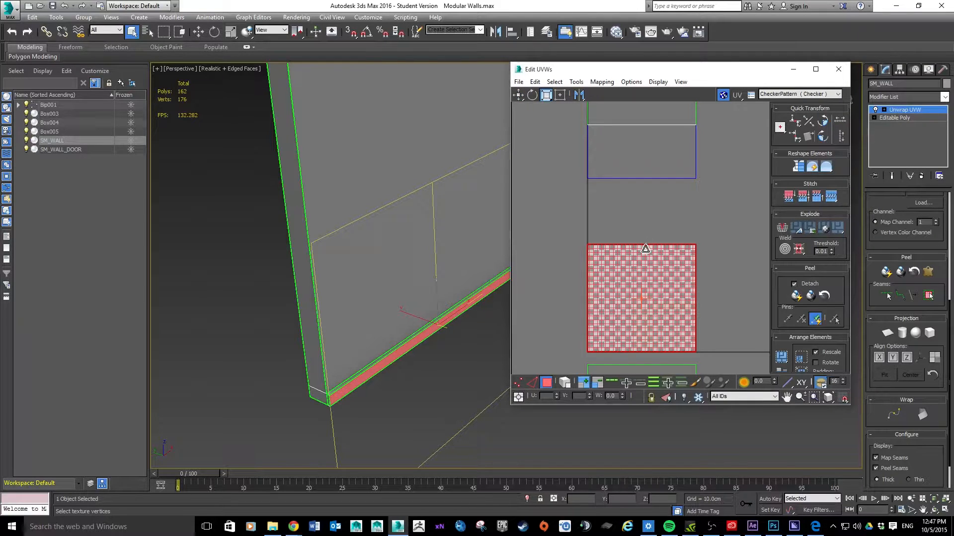
{"action": "left_click_drag", "start_coordinate": [645, 250], "coordinate": [664, 437]}
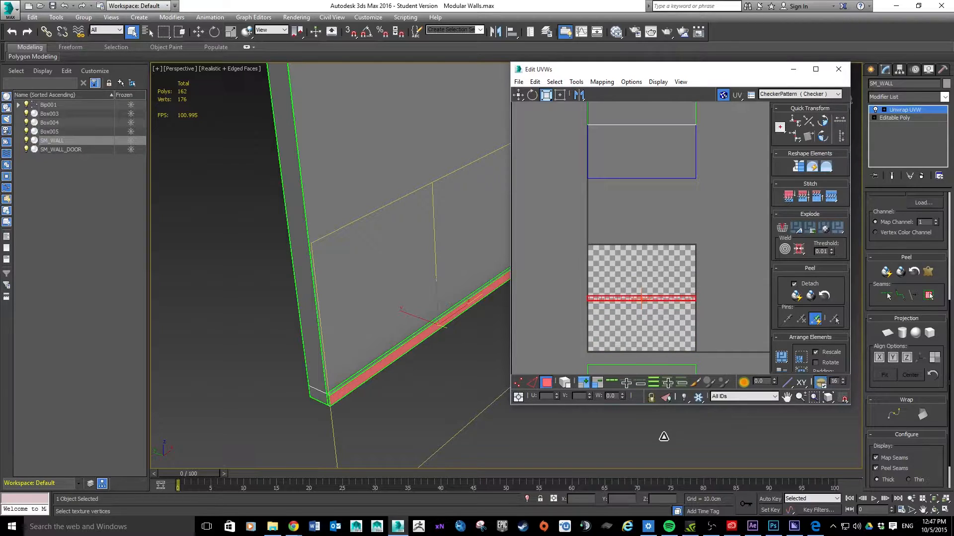
{"action": "middle_click_drag", "start_coordinate": [717, 303], "coordinate": [723, 130]}
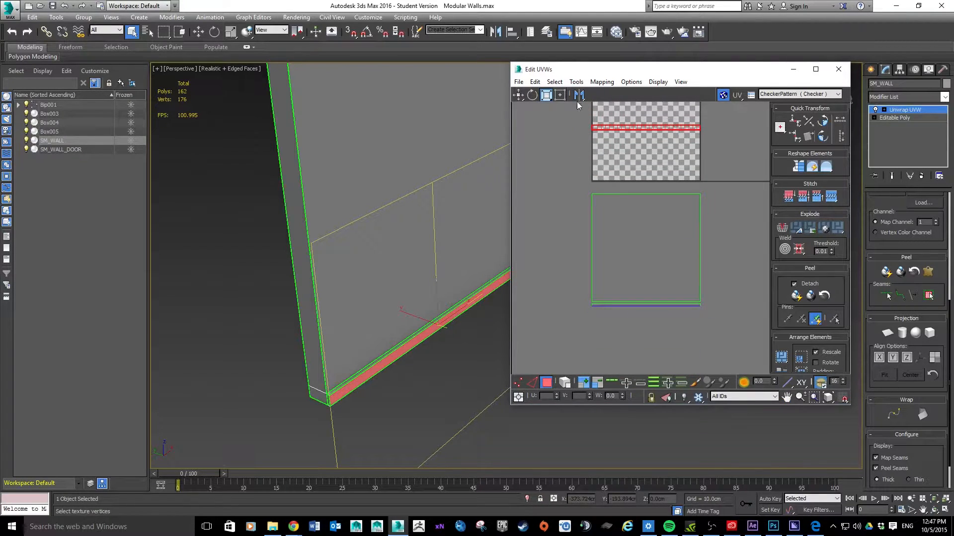
{"action": "left_click", "coordinate": [518, 95]}
{"action": "left_click_drag", "start_coordinate": [637, 126], "coordinate": [638, 311]}
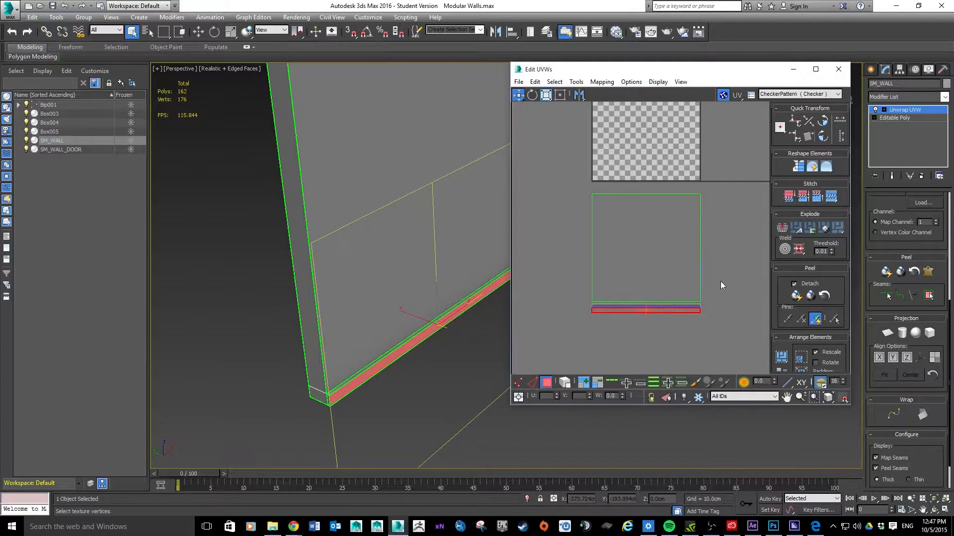
Step: Scale the baseboard front's UV strip and the ledge's UV strip vertically to make both thinner, and clear the selection
{"action": "scroll", "coordinate": [716, 300], "scroll_direction": "up", "scroll_amount": 3}
{"action": "scroll", "coordinate": [714, 307], "scroll_direction": "up", "scroll_amount": 2}
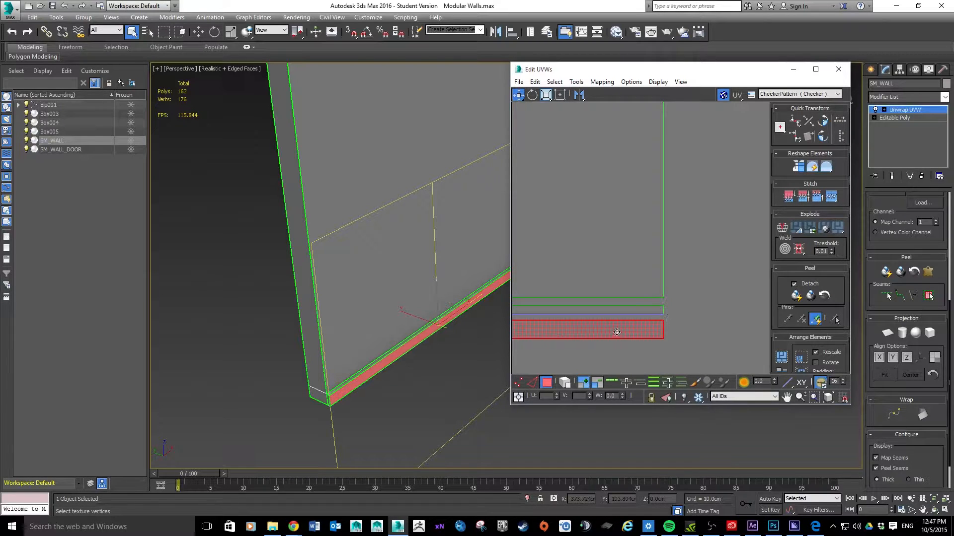
{"action": "left_click", "coordinate": [545, 94]}
{"action": "left_click_drag", "start_coordinate": [620, 332], "coordinate": [625, 368]}
{"action": "left_click", "coordinate": [639, 311]}
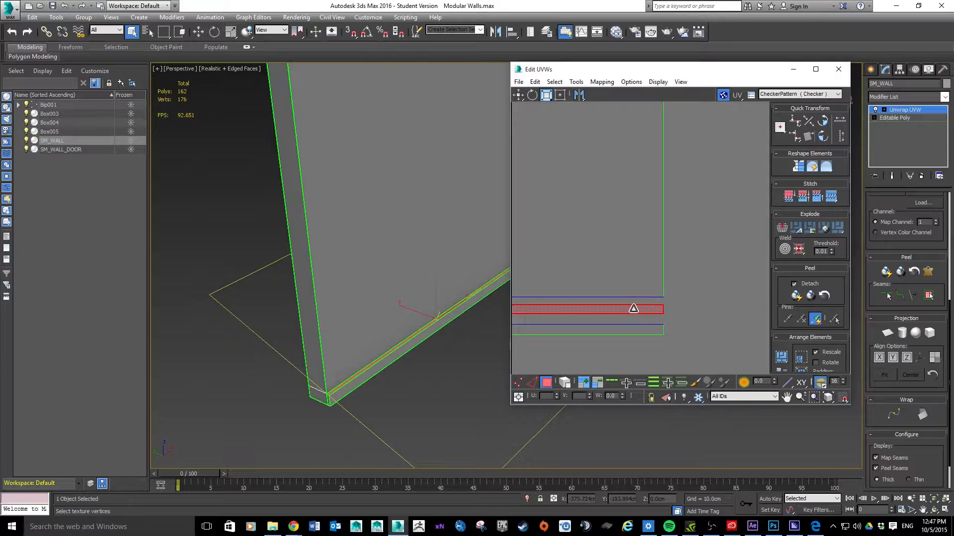
{"action": "left_click_drag", "start_coordinate": [634, 316], "coordinate": [637, 356]}
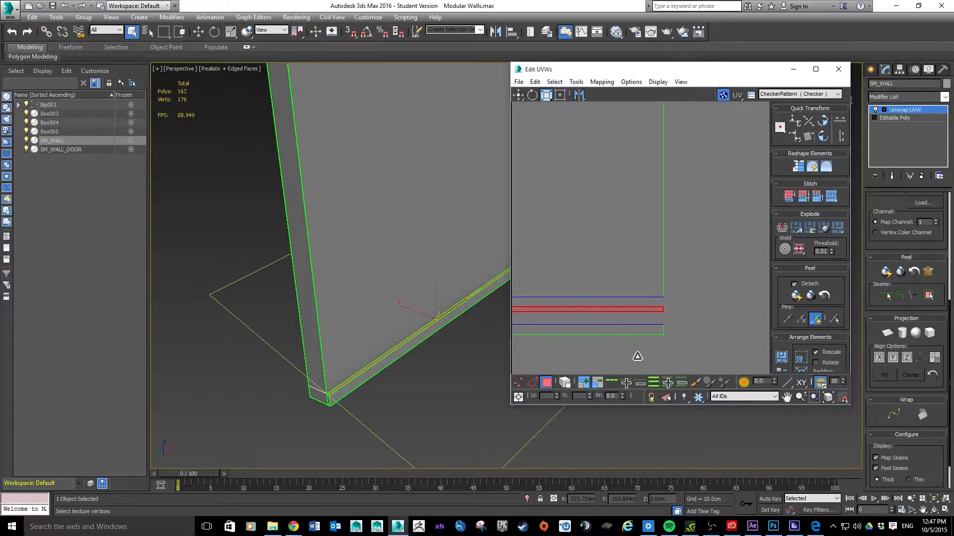
{"action": "left_click", "coordinate": [705, 317]}
{"action": "scroll", "coordinate": [694, 250], "scroll_direction": "down", "scroll_amount": 2}
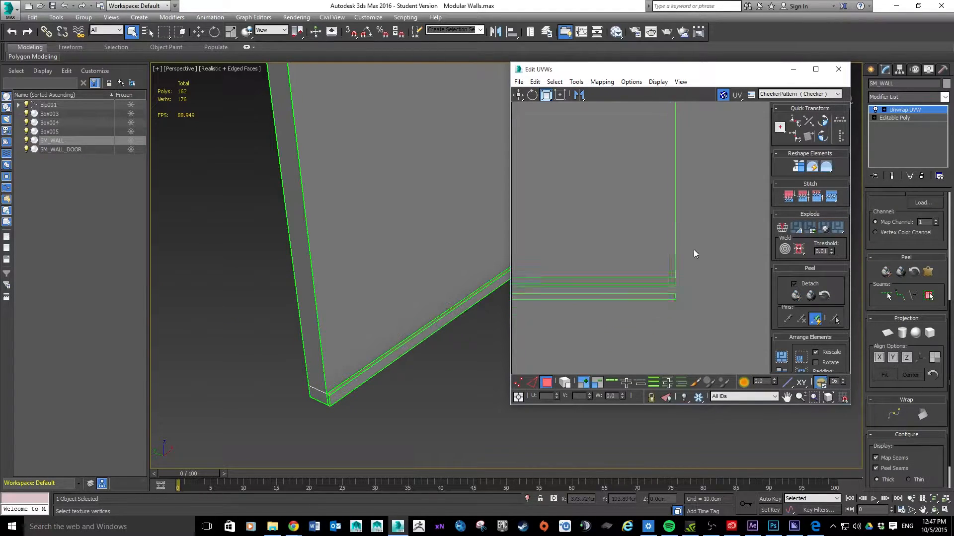
Step: Select the narrow face along the top edge of the wall and try a planar projection on it
{"action": "middle_click_drag", "start_coordinate": [655, 171], "coordinate": [694, 296]}
{"action": "middle_click_drag", "start_coordinate": [680, 221], "coordinate": [688, 298]}
{"action": "mouse_move", "coordinate": [687, 204]}
{"action": "middle_mouse_down"}
{"action": "mouse_move", "coordinate": [673, 257]}
{"action": "mouse_move", "coordinate": [680, 266]}
{"action": "middle_mouse_up"}
{"action": "middle_click_drag", "start_coordinate": [430, 136], "coordinate": [473, 266], "text": "alt"}
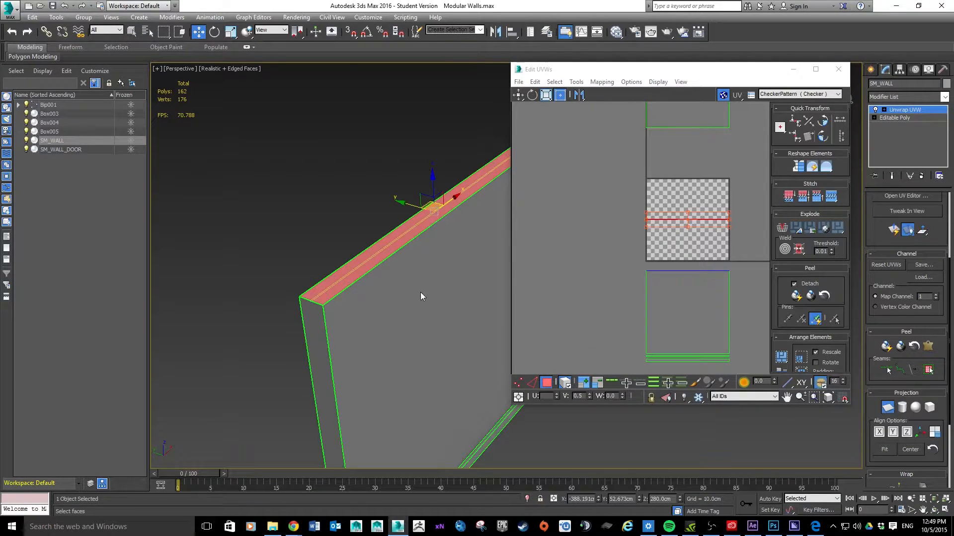
{"action": "left_click", "coordinate": [888, 407]}
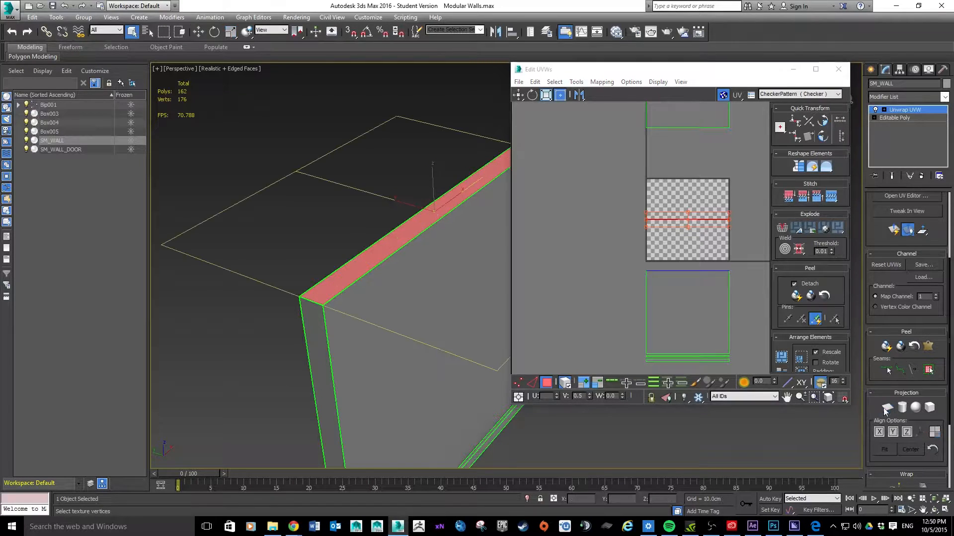
{"action": "left_click", "coordinate": [352, 312]}
{"action": "left_click", "coordinate": [331, 279]}
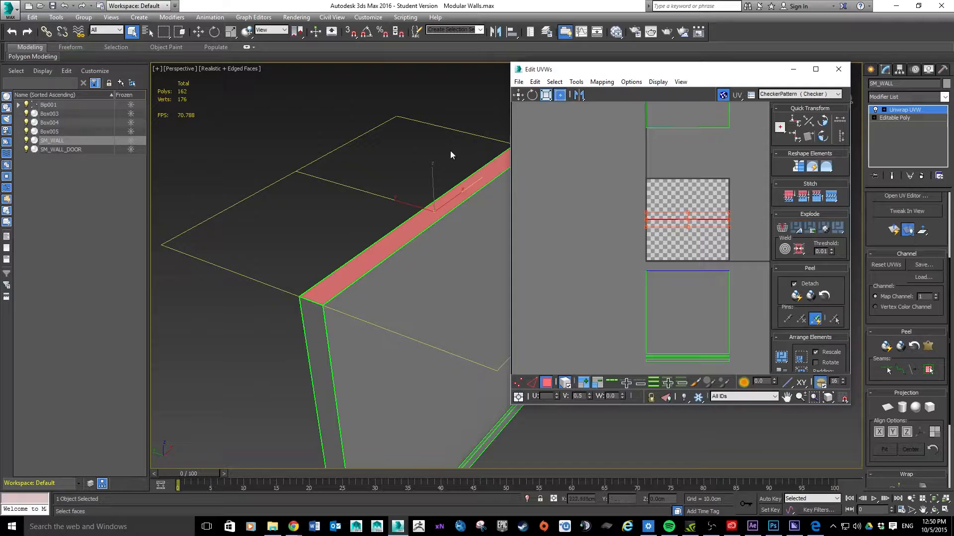
Step: Reapply the planar projection to the wall's top face and align it so the UVs fill the checker tile
{"action": "scroll", "coordinate": [414, 204], "scroll_direction": "down", "scroll_amount": 4}
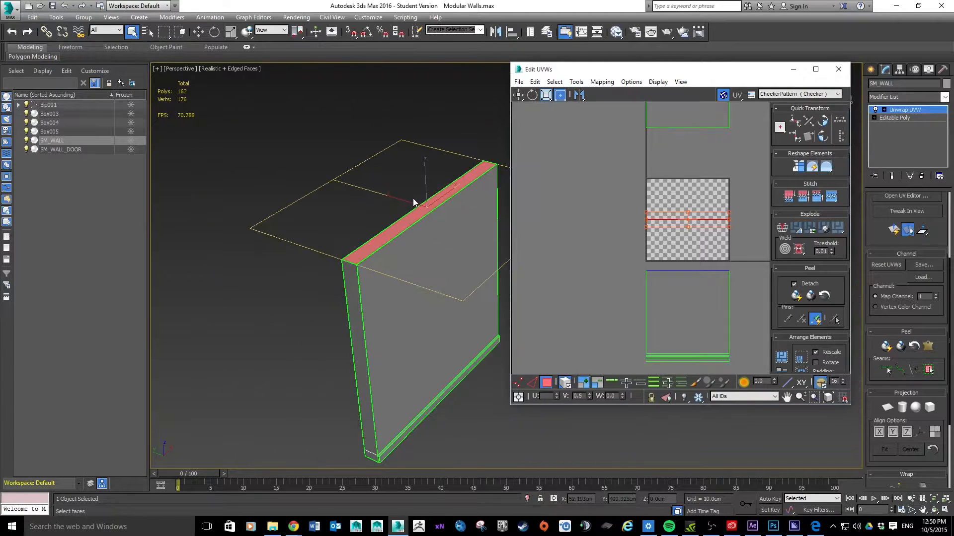
{"action": "scroll", "coordinate": [412, 199], "scroll_direction": "up", "scroll_amount": 3}
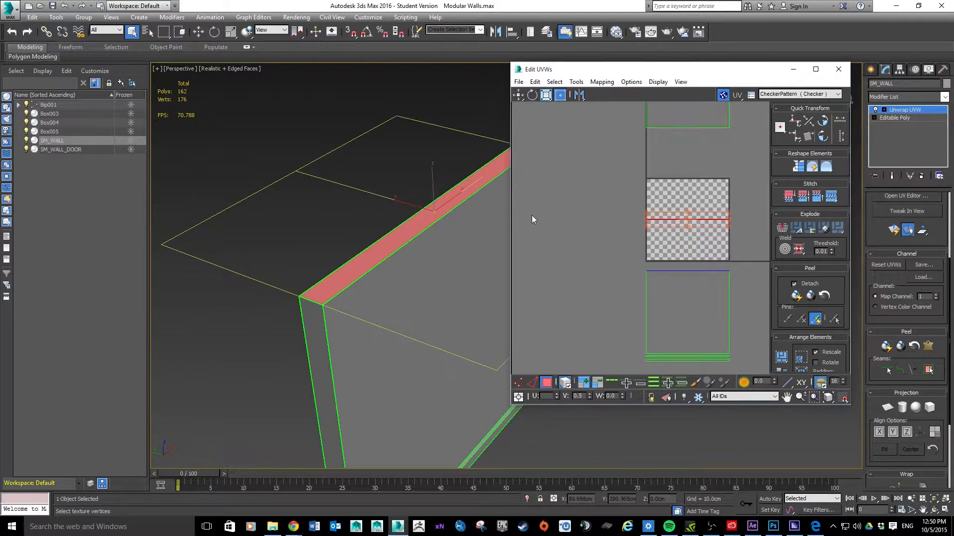
{"action": "scroll", "coordinate": [526, 213], "scroll_direction": "up", "scroll_amount": 2}
{"action": "scroll", "coordinate": [532, 214], "scroll_direction": "down", "scroll_amount": 2}
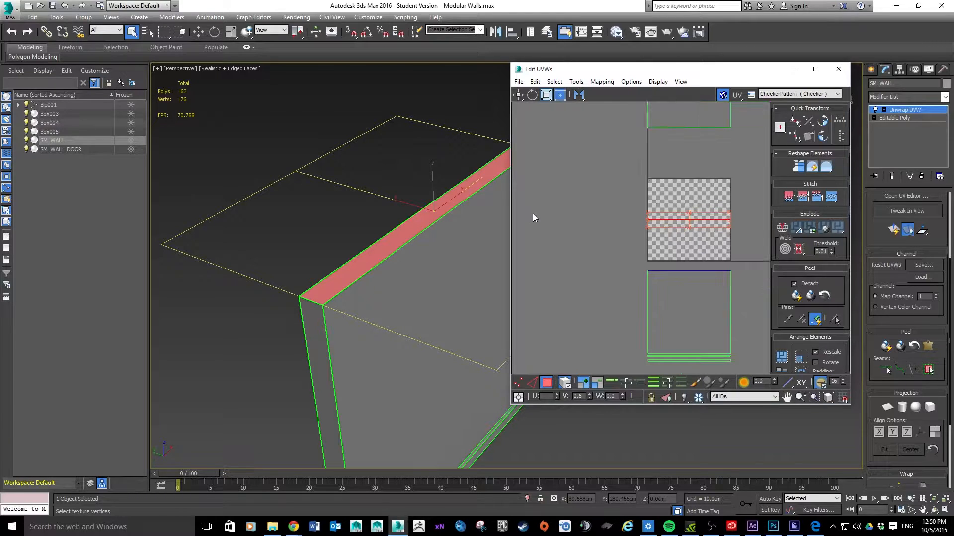
{"action": "scroll", "coordinate": [711, 206], "scroll_direction": "up", "scroll_amount": 2}
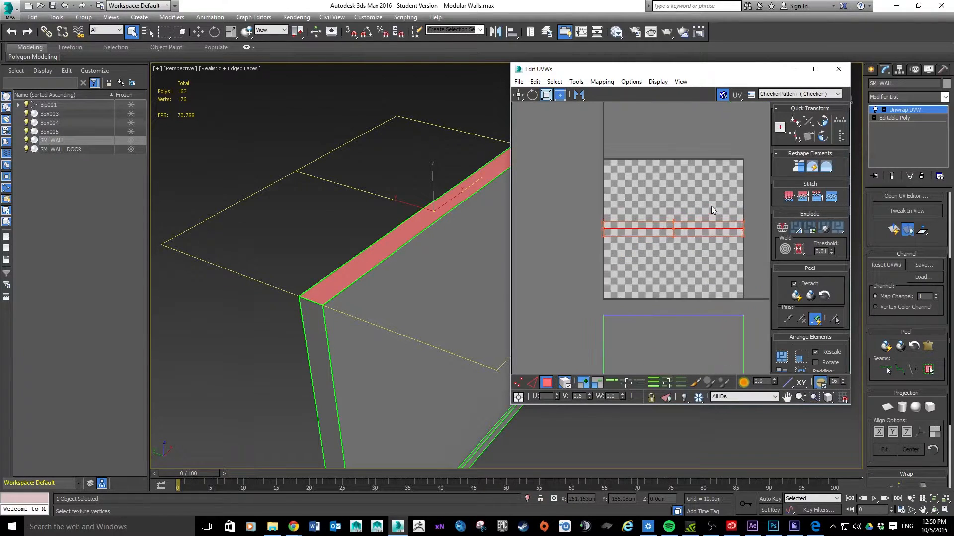
{"action": "left_click", "coordinate": [892, 411]}
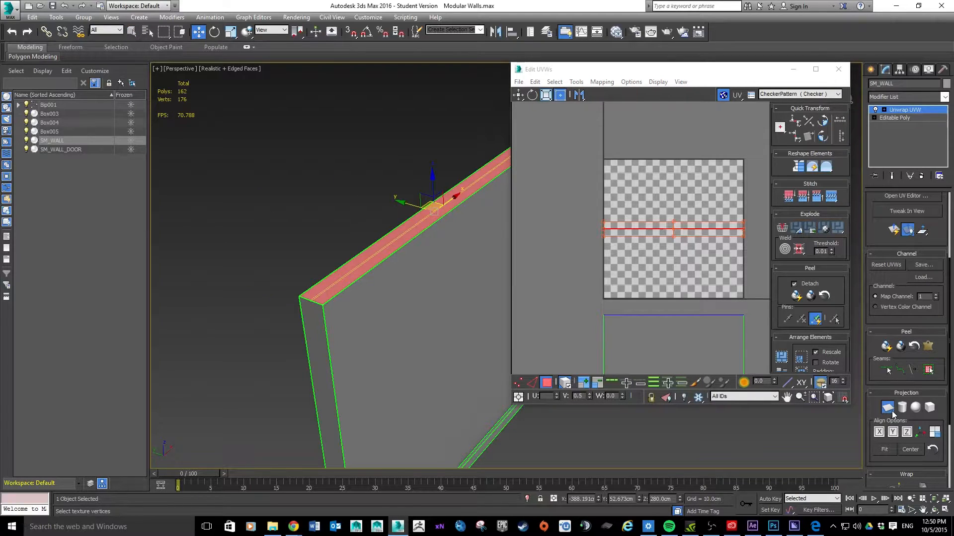
{"action": "left_click", "coordinate": [919, 432]}
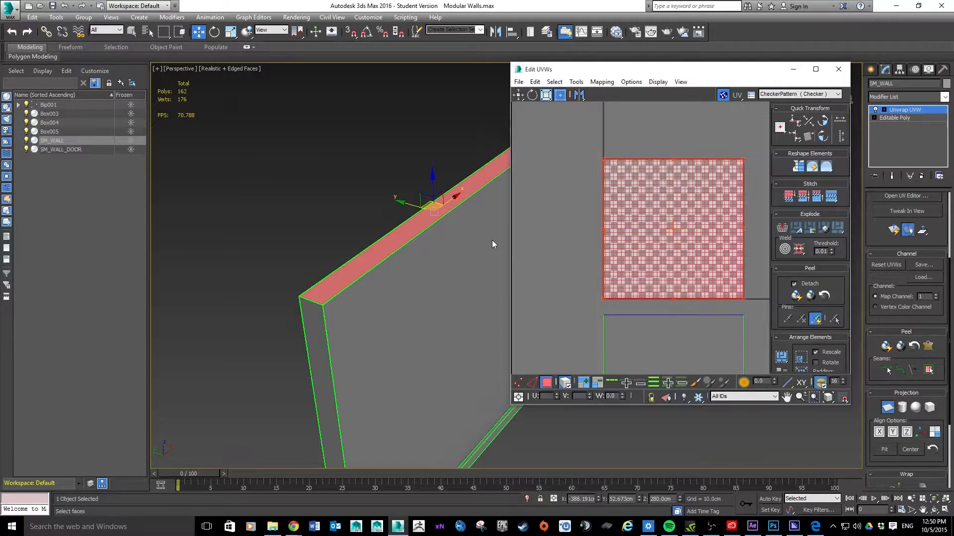
{"action": "middle_click_drag", "start_coordinate": [484, 133], "coordinate": [460, 149], "text": "alt"}
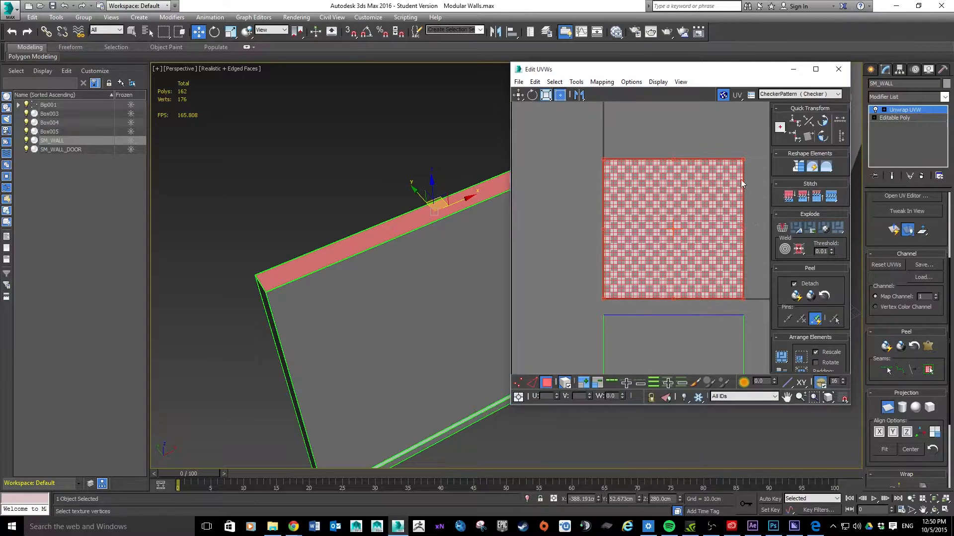
Step: Squash the wall top face's UVs vertically into a thin strip and place it directly above the wall front's UV shell
{"action": "left_click", "coordinate": [546, 94]}
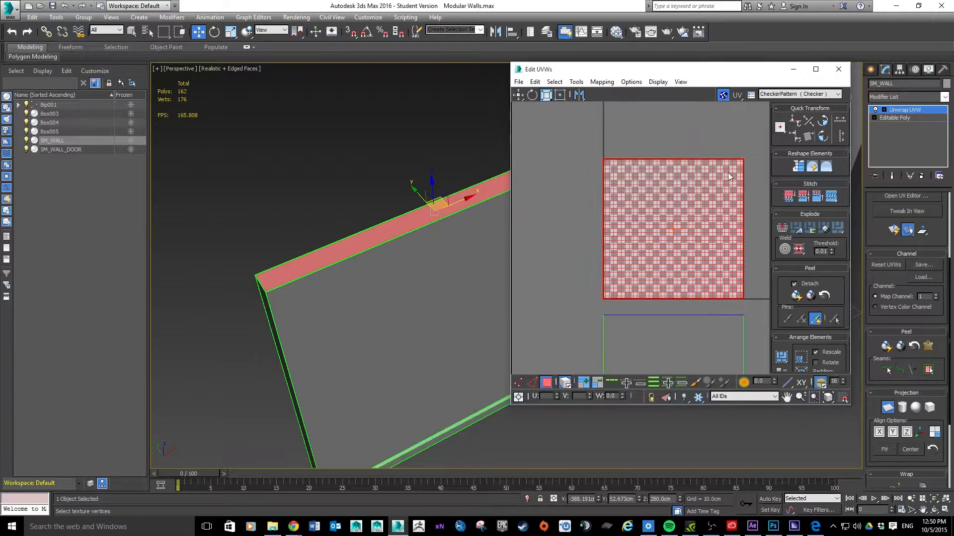
{"action": "left_click", "coordinate": [888, 407]}
{"action": "left_click_drag", "start_coordinate": [713, 190], "coordinate": [736, 342]}
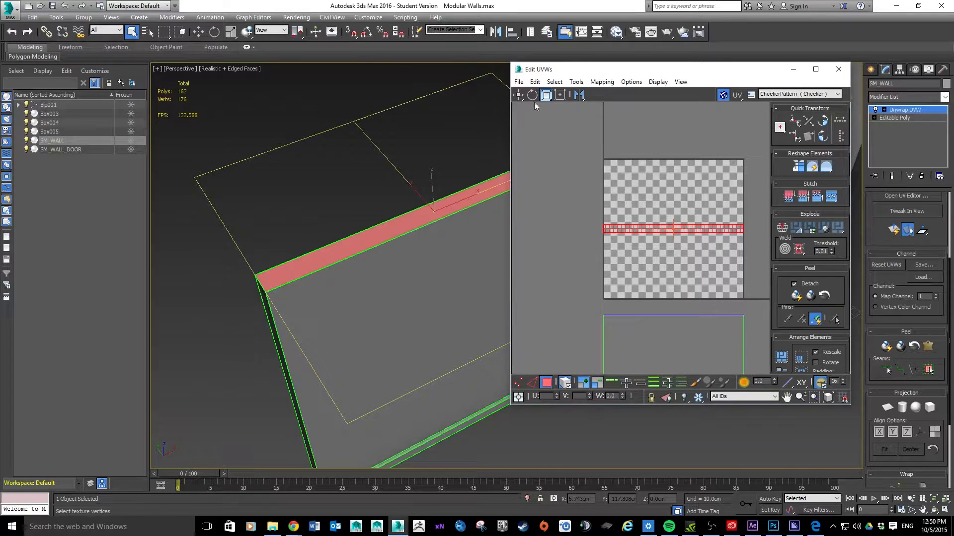
{"action": "left_click", "coordinate": [518, 94]}
{"action": "left_click_drag", "start_coordinate": [698, 230], "coordinate": [699, 307]}
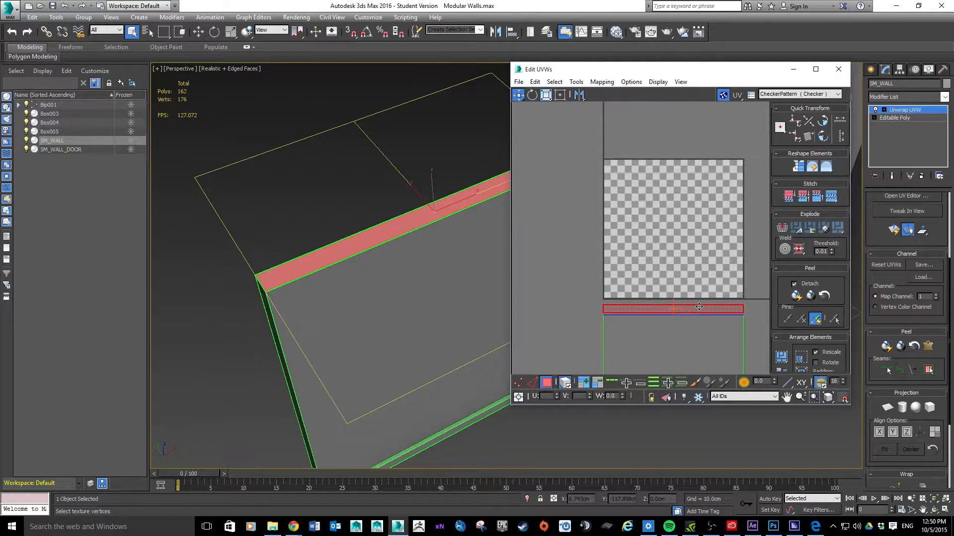
{"action": "left_click", "coordinate": [574, 249]}
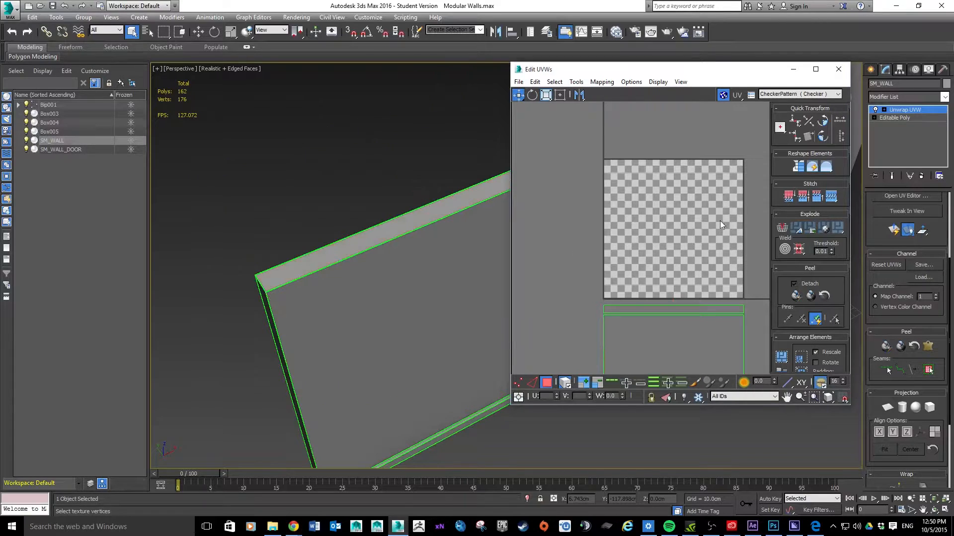
Step: Select the wall's large back face with the narrow strip below it and apply a planar projection aligned to Y
{"action": "scroll", "coordinate": [719, 218], "scroll_direction": "down", "scroll_amount": 3}
{"action": "scroll", "coordinate": [696, 162], "scroll_direction": "down", "scroll_amount": 2}
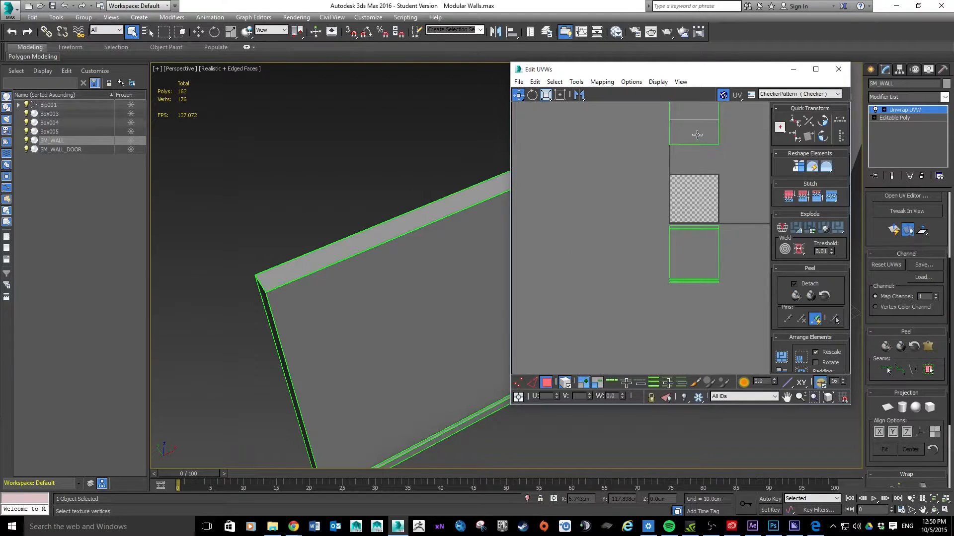
{"action": "middle_click_drag", "start_coordinate": [348, 181], "coordinate": [409, 251], "text": "alt"}
{"action": "left_click", "coordinate": [418, 269]}
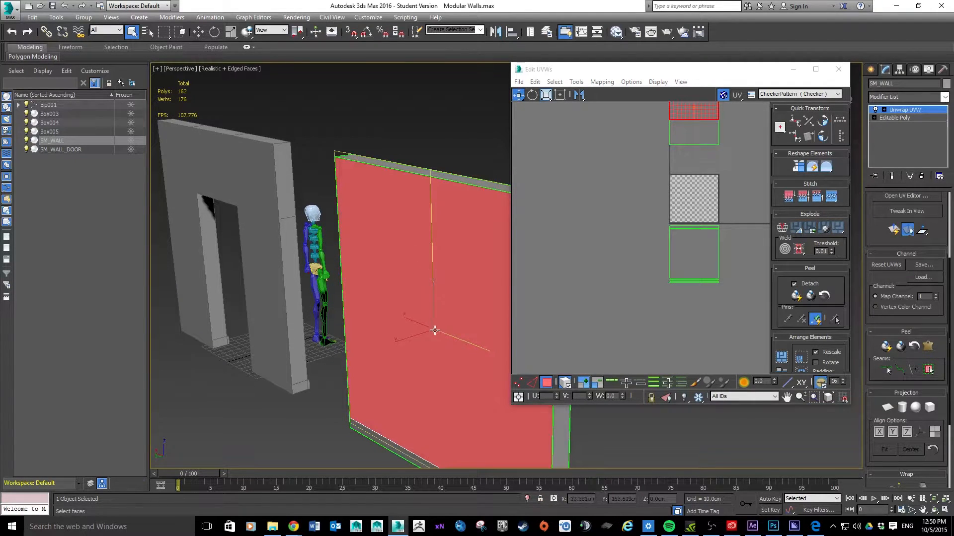
{"action": "middle_click_drag", "start_coordinate": [452, 309], "coordinate": [366, 460], "text": "alt"}
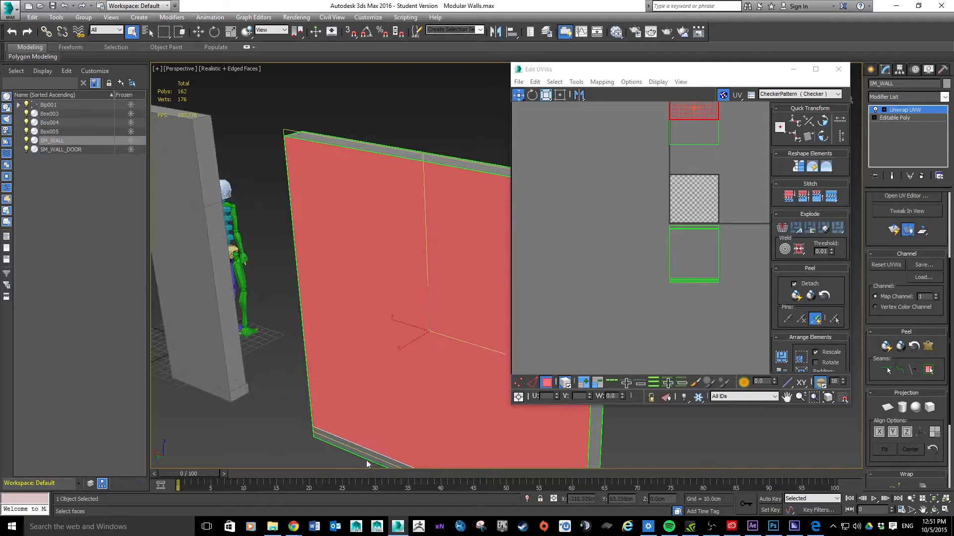
{"action": "left_click", "coordinate": [366, 453]}
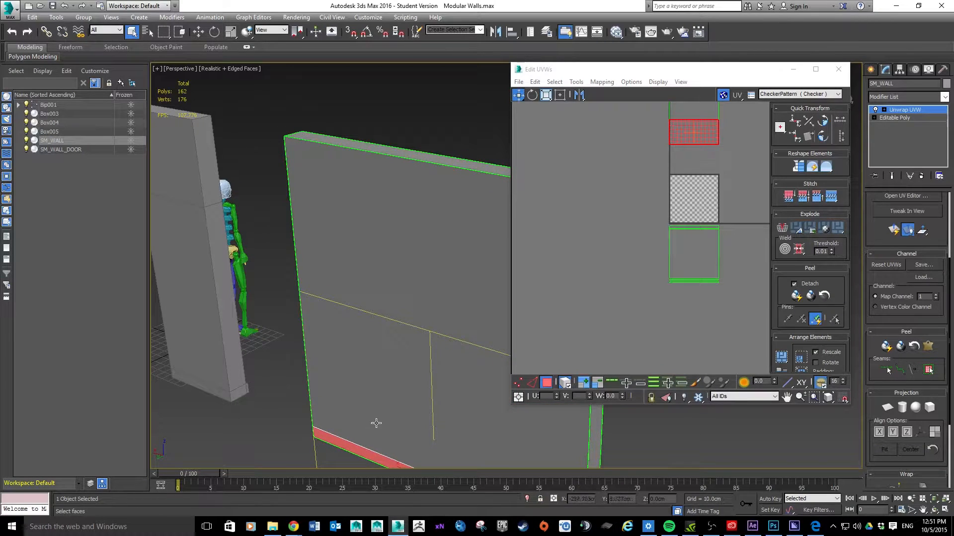
{"action": "left_click", "coordinate": [368, 374]}
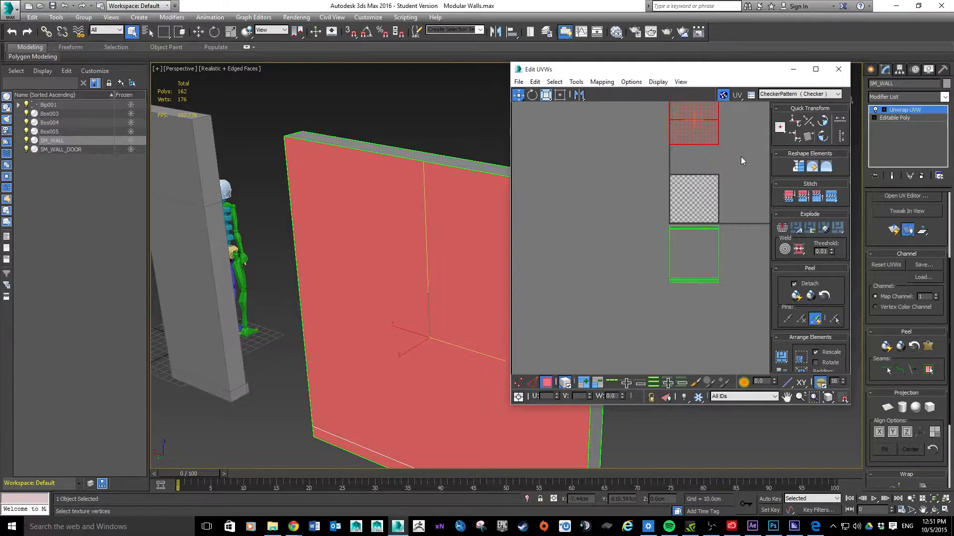
{"action": "scroll", "coordinate": [741, 160], "scroll_direction": "down", "scroll_amount": 2}
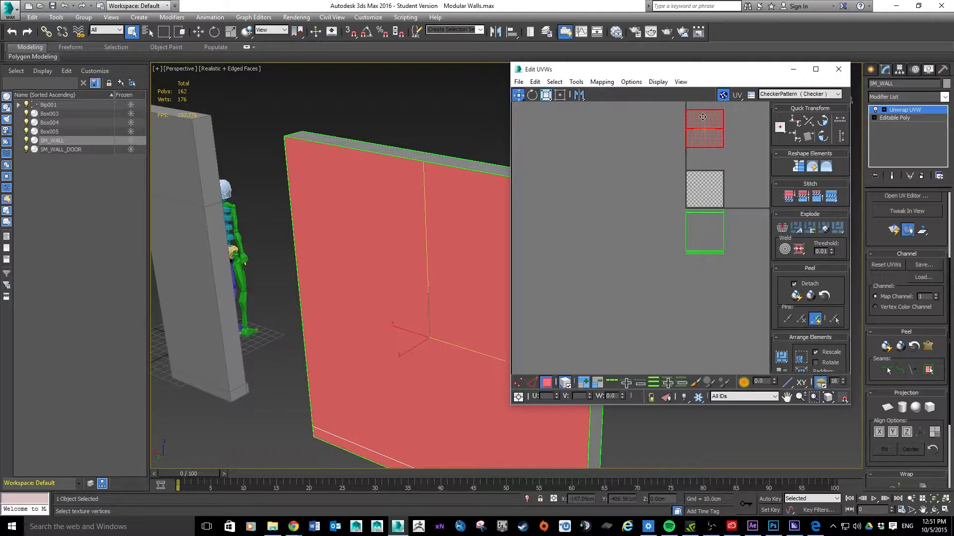
{"action": "left_click_drag", "start_coordinate": [750, 66], "coordinate": [649, 78]}
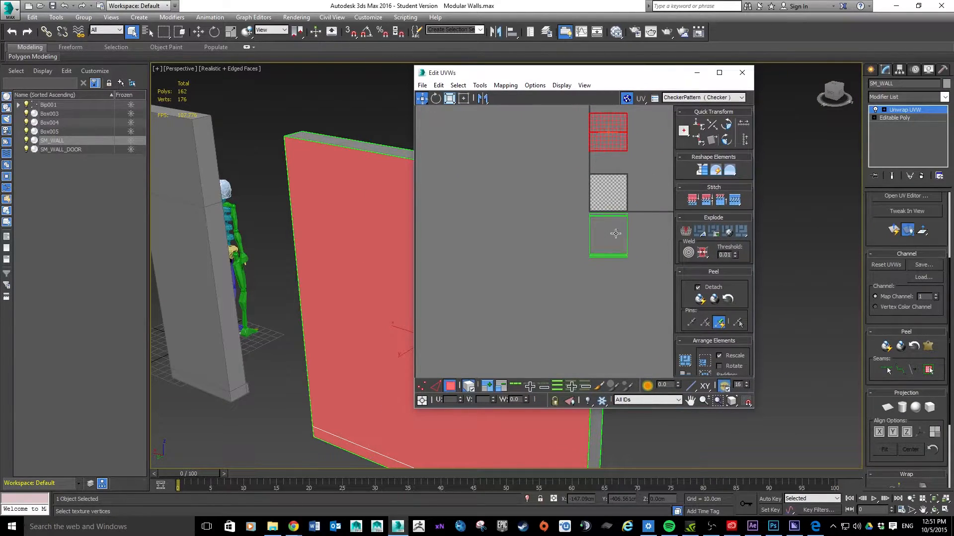
{"action": "scroll", "coordinate": [616, 232], "scroll_direction": "up", "scroll_amount": 2}
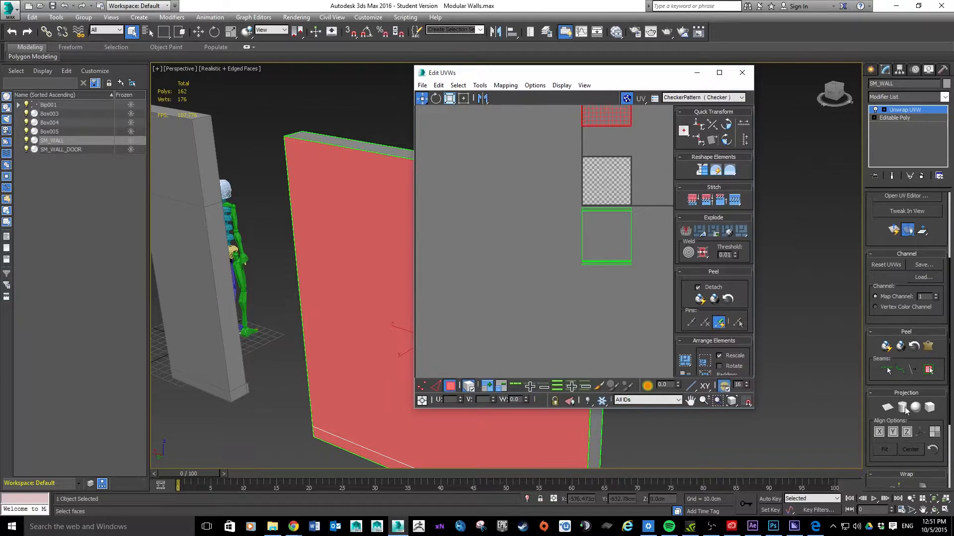
{"action": "left_click", "coordinate": [888, 407]}
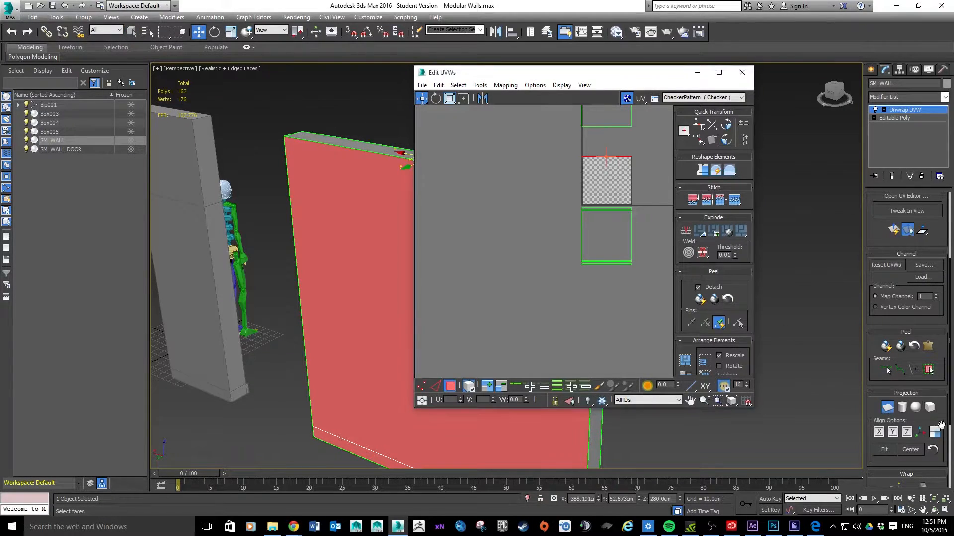
{"action": "left_click", "coordinate": [892, 433]}
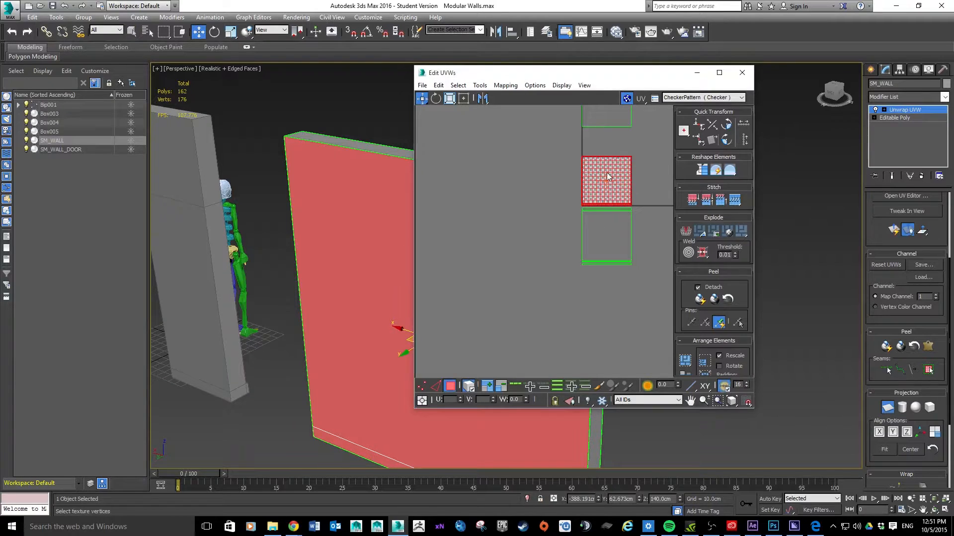
Step: Move the back faces' UV shell out to the left of the checker tile and clear the selection
{"action": "left_click", "coordinate": [560, 185]}
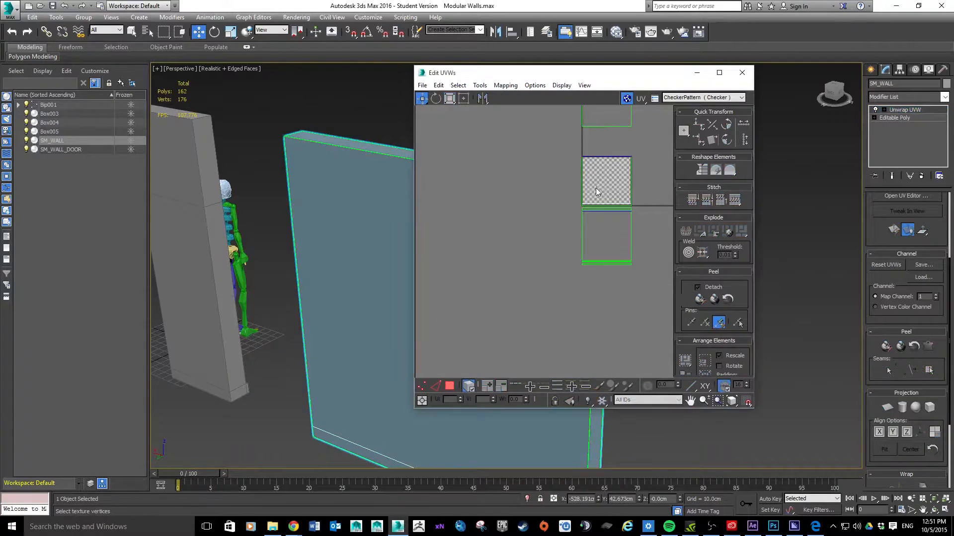
{"action": "left_click", "coordinate": [451, 387]}
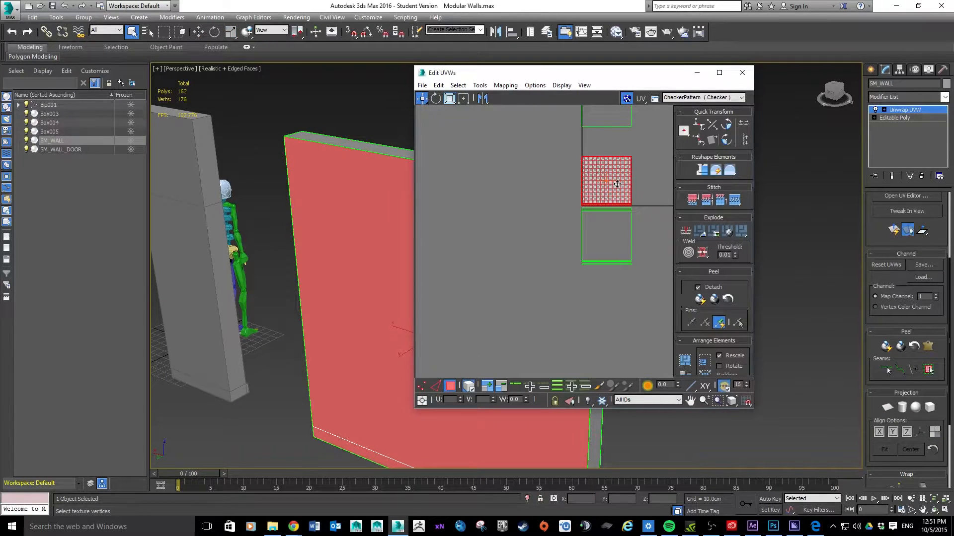
{"action": "left_click_drag", "start_coordinate": [619, 183], "coordinate": [514, 184]}
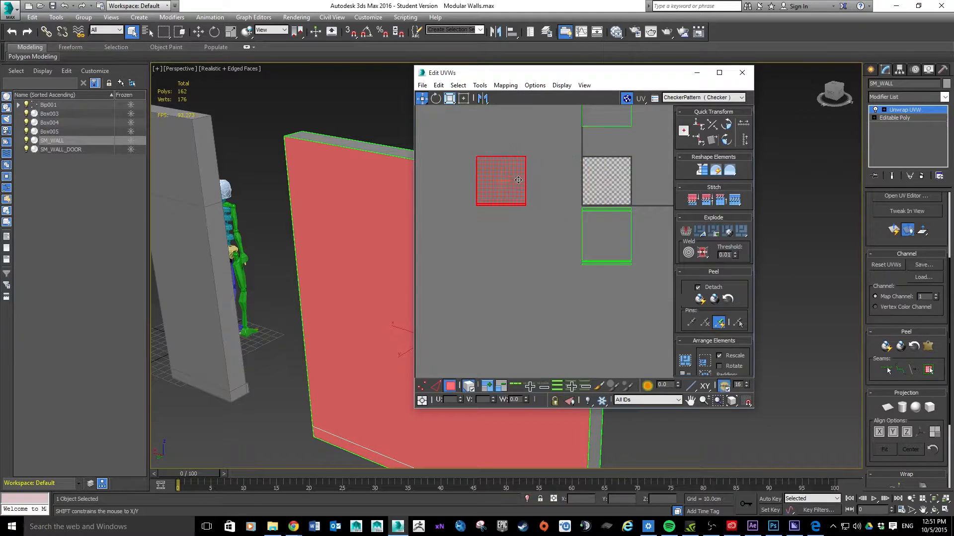
{"action": "left_click", "coordinate": [585, 154]}
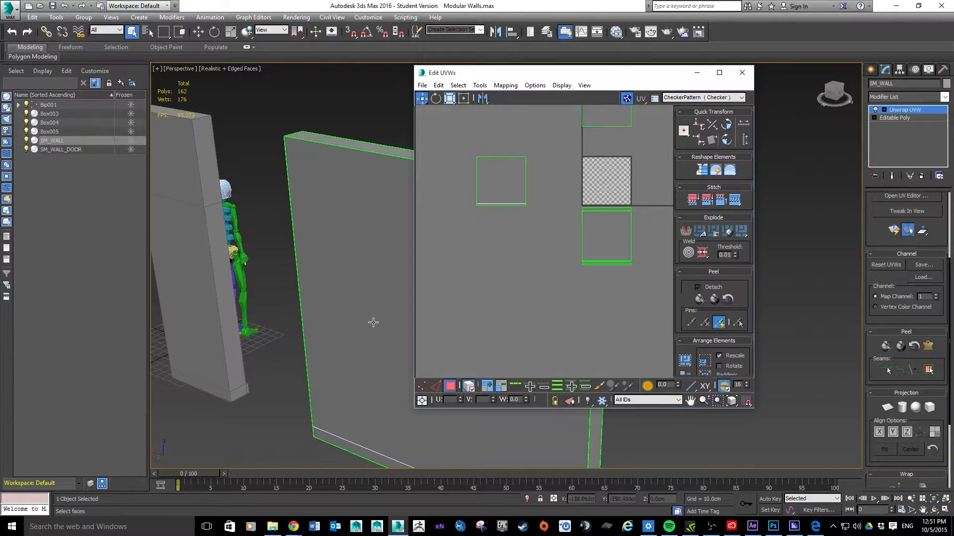
Step: Select the full-size face in the stacked UVs above the checker tile and move it aside to the right of the stack
{"action": "left_click", "coordinate": [600, 126]}
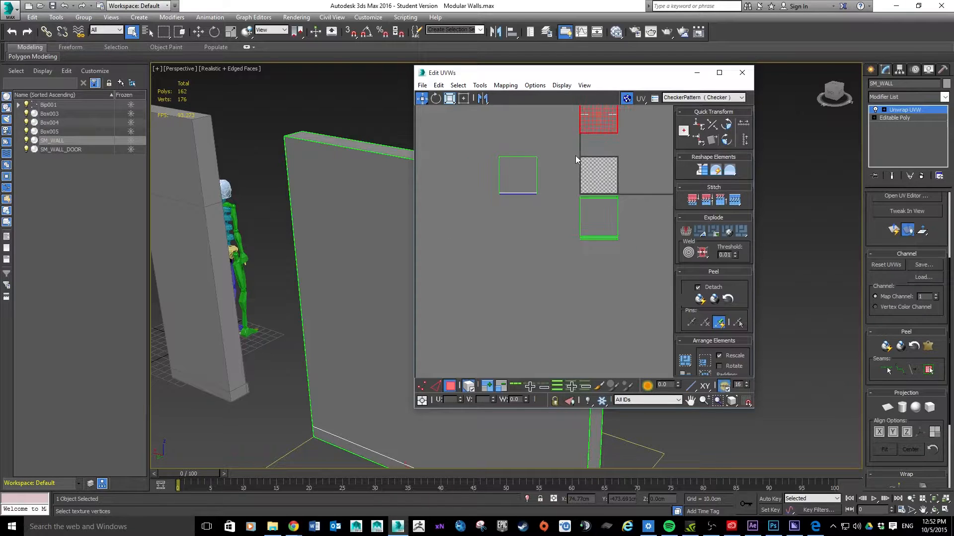
{"action": "scroll", "coordinate": [646, 147], "scroll_direction": "up", "scroll_amount": 4}
{"action": "scroll", "coordinate": [630, 153], "scroll_direction": "up", "scroll_amount": 1}
{"action": "scroll", "coordinate": [615, 161], "scroll_direction": "down", "scroll_amount": 1}
{"action": "scroll", "coordinate": [580, 152], "scroll_direction": "down", "scroll_amount": 2}
{"action": "middle_click_drag", "start_coordinate": [609, 148], "coordinate": [633, 203]}
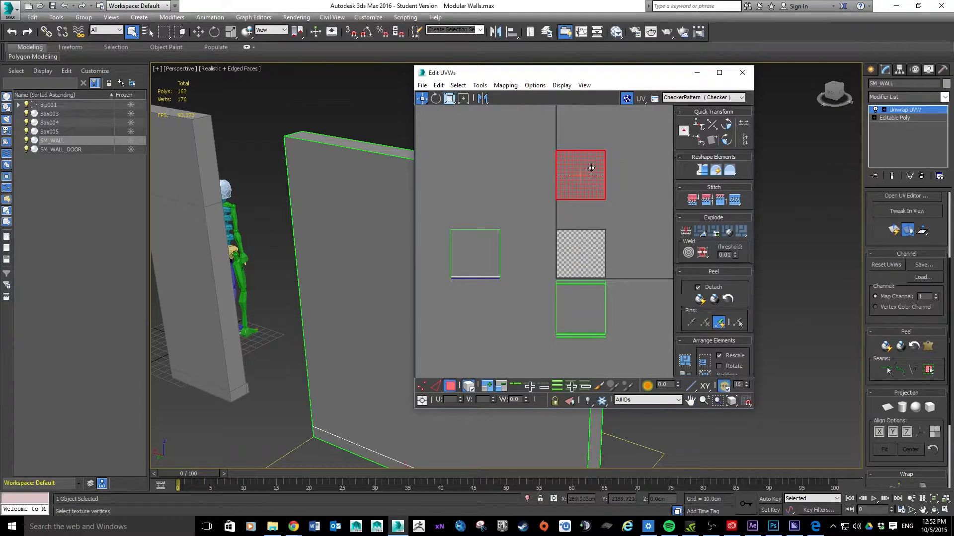
{"action": "left_click_drag", "start_coordinate": [591, 167], "coordinate": [658, 170]}
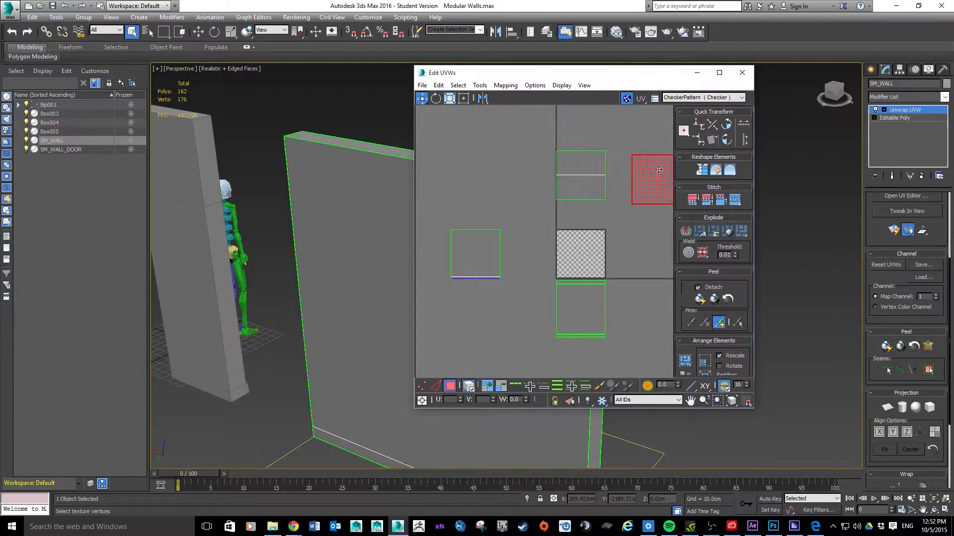
{"action": "key", "text": "ctrl+z"}
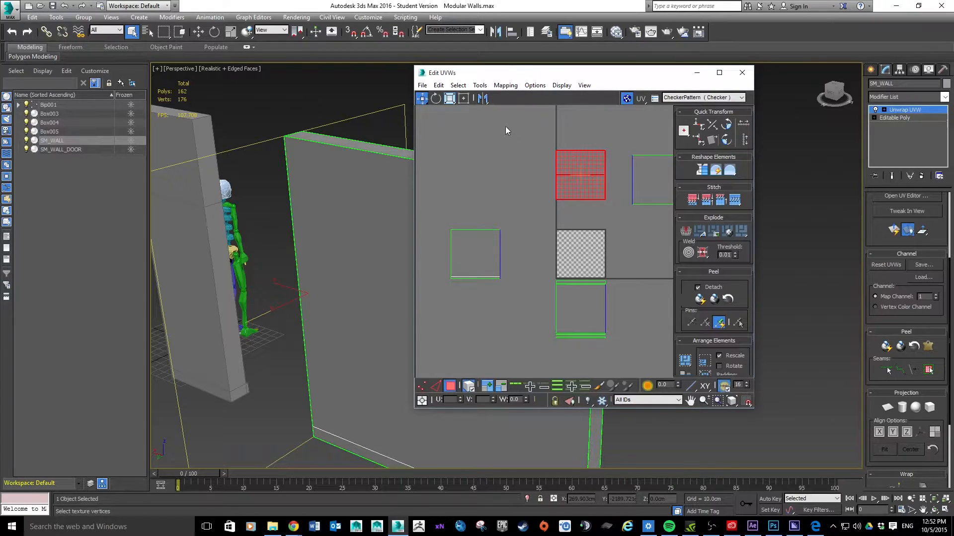
Step: Select the wall's narrow end face together with its small base face and apply a planar projection aligned to X
{"action": "middle_click_drag", "start_coordinate": [358, 130], "coordinate": [363, 134], "text": "alt"}
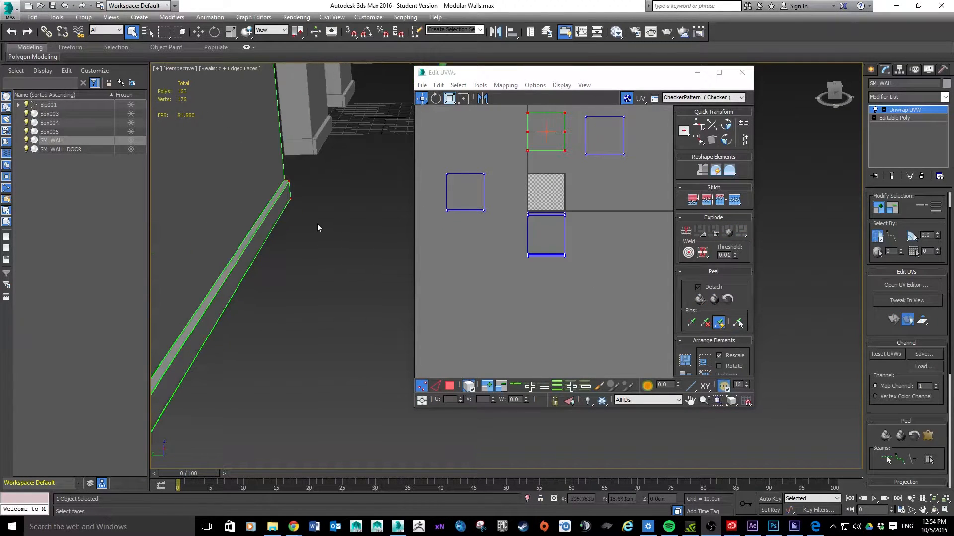
{"action": "middle_click_drag", "start_coordinate": [318, 222], "coordinate": [358, 228], "text": "alt"}
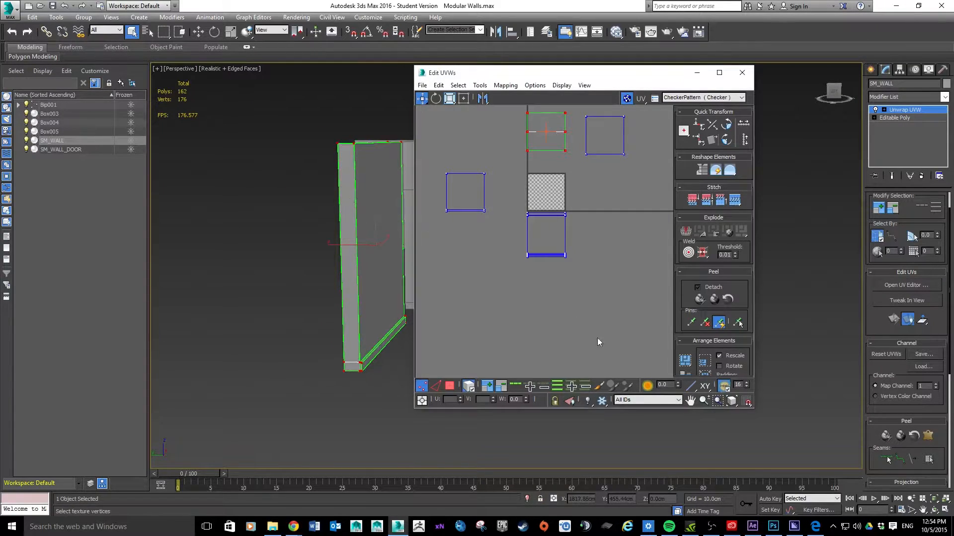
{"action": "key", "text": "3"}
{"action": "left_click", "coordinate": [350, 235]}
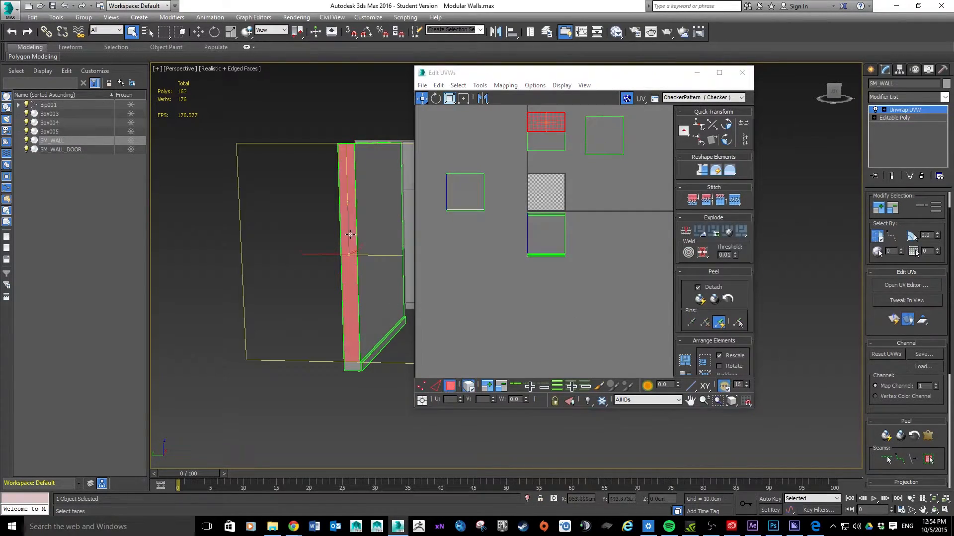
{"action": "left_click", "coordinate": [352, 367], "text": "ctrl"}
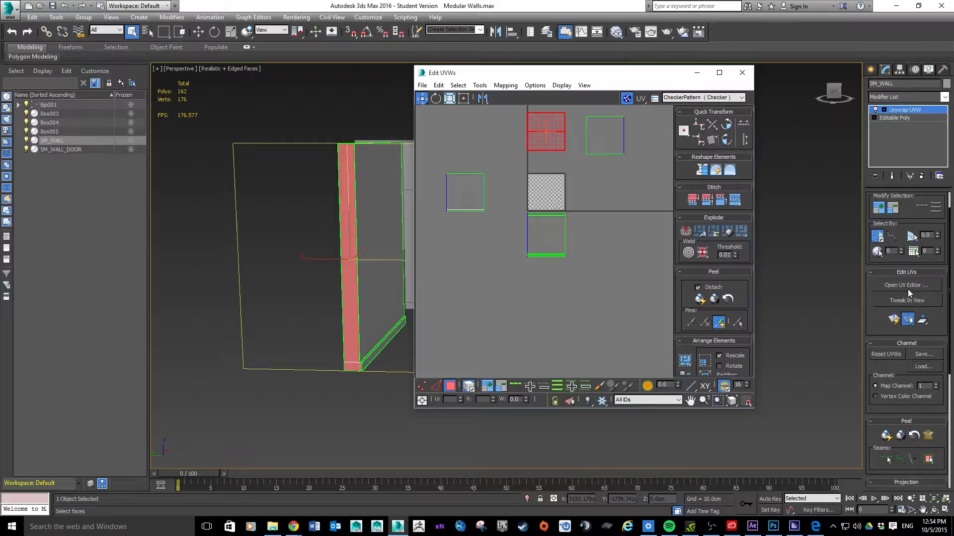
{"action": "scroll", "coordinate": [946, 355], "scroll_direction": "down", "scroll_amount": 3}
{"action": "scroll", "coordinate": [943, 355], "scroll_direction": "down", "scroll_amount": 2}
{"action": "left_click", "coordinate": [887, 392]}
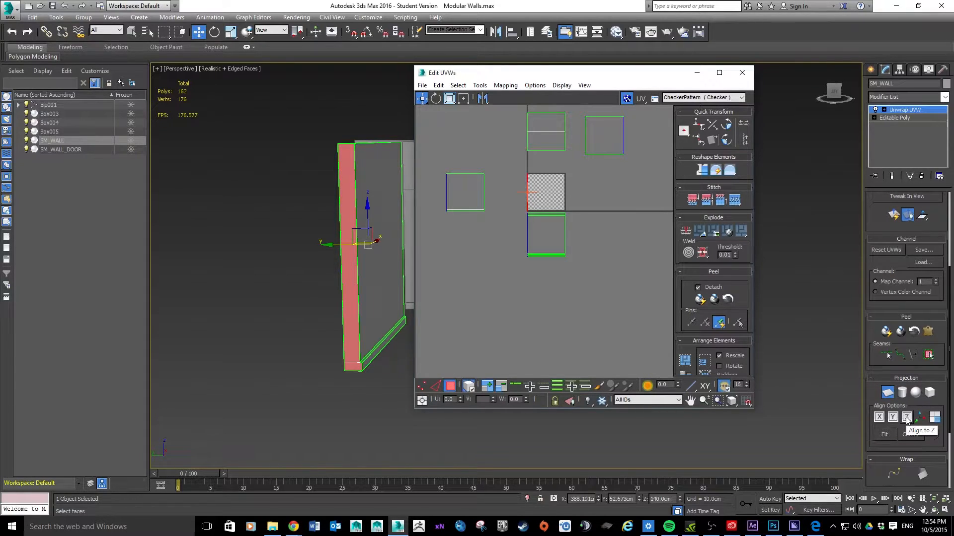
{"action": "left_click", "coordinate": [879, 417]}
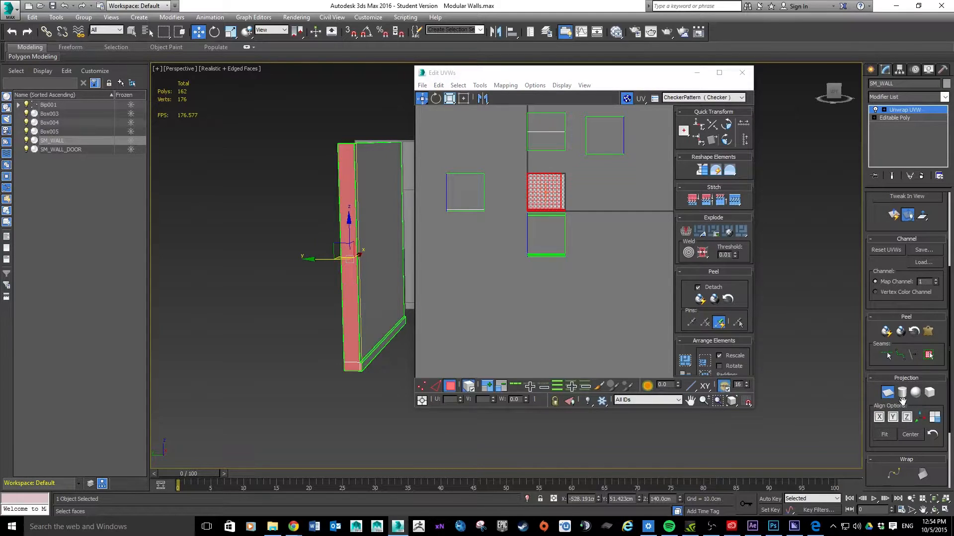
{"action": "left_click", "coordinate": [888, 396]}
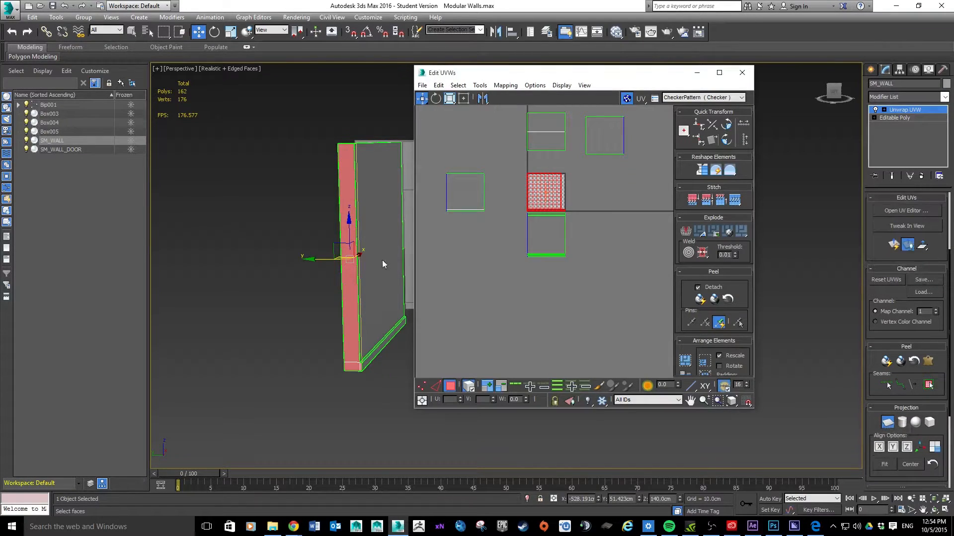
Step: Squash the end faces' UVs horizontally into a thin upright strip and place it to the right of the checker tile
{"action": "scroll", "coordinate": [360, 258], "scroll_direction": "up", "scroll_amount": 5}
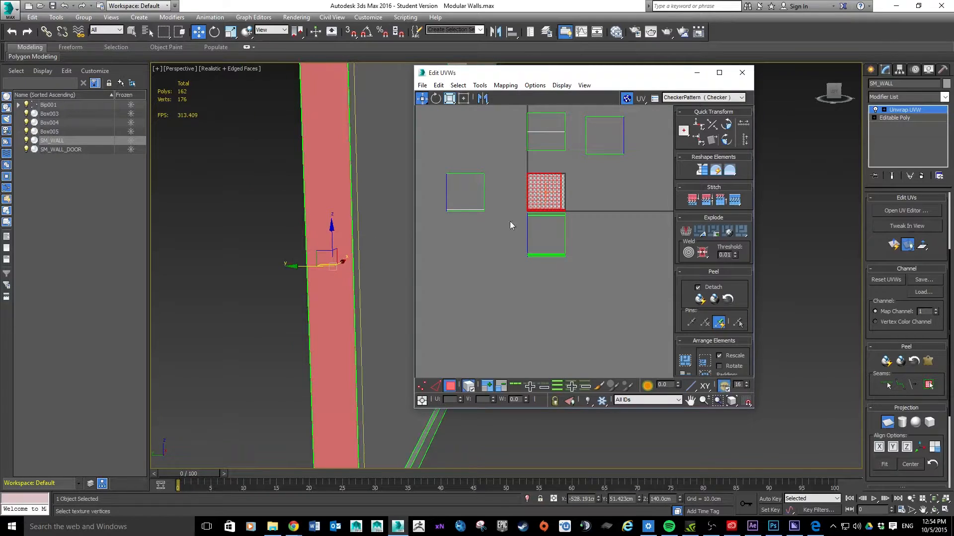
{"action": "scroll", "coordinate": [541, 223], "scroll_direction": "up", "scroll_amount": 2}
{"action": "scroll", "coordinate": [585, 184], "scroll_direction": "up", "scroll_amount": 2}
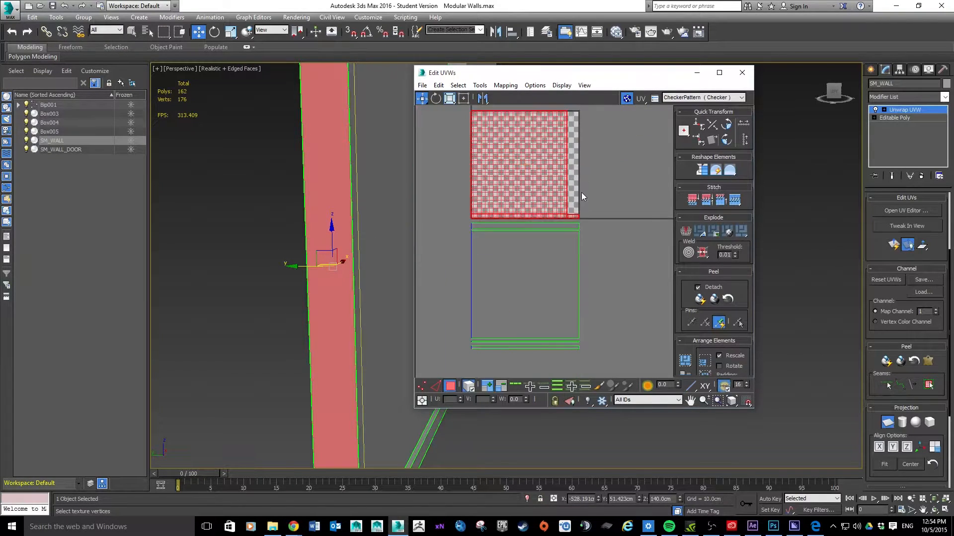
{"action": "left_click", "coordinate": [449, 98]}
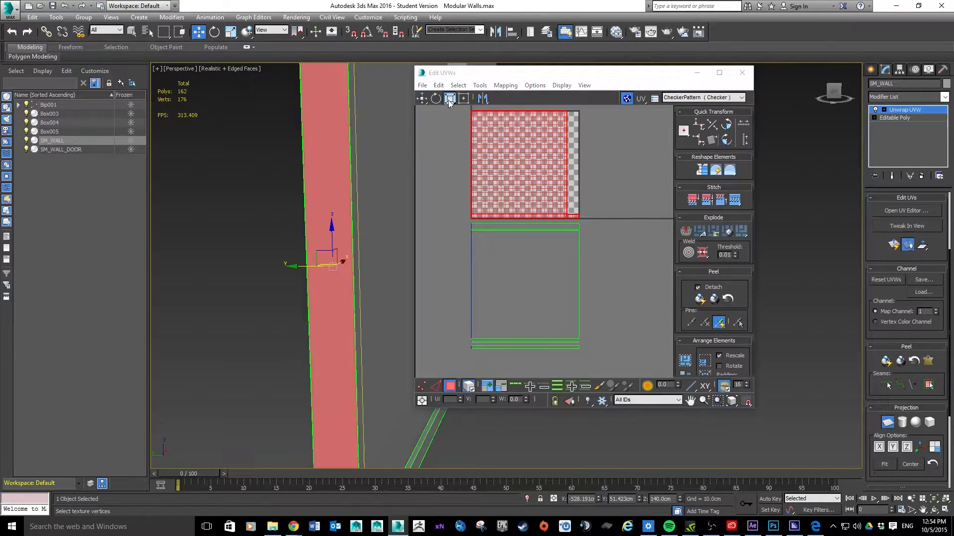
{"action": "left_click", "coordinate": [887, 422]}
{"action": "left_click_drag", "start_coordinate": [551, 158], "coordinate": [527, 156]}
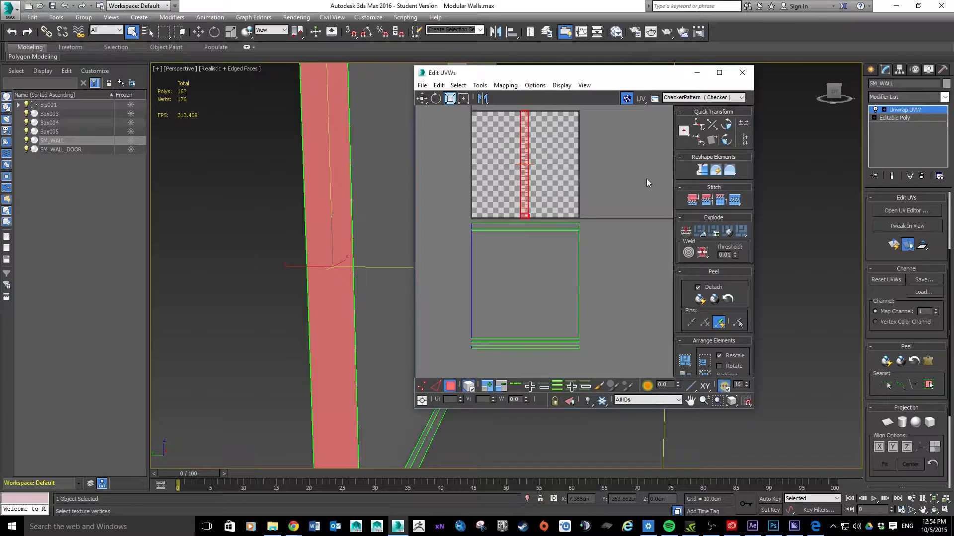
{"action": "left_click", "coordinate": [541, 165]}
{"action": "left_click_drag", "start_coordinate": [538, 214], "coordinate": [538, 217]}
{"action": "left_click", "coordinate": [422, 99]}
{"action": "left_click_drag", "start_coordinate": [522, 170], "coordinate": [659, 170]}
{"action": "left_click", "coordinate": [471, 194]}
Step: Select the wall's opposite narrow end face together with its small base face and apply a planar projection
{"action": "scroll", "coordinate": [361, 165], "scroll_direction": "down", "scroll_amount": 5}
{"action": "middle_click_drag", "start_coordinate": [361, 166], "coordinate": [381, 176], "text": "alt"}
{"action": "scroll", "coordinate": [383, 173], "scroll_direction": "down", "scroll_amount": 5}
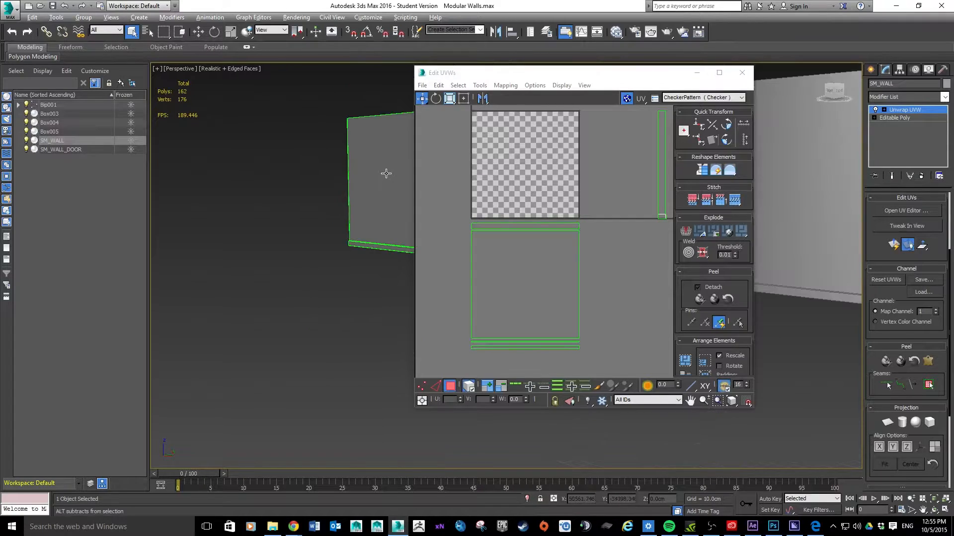
{"action": "left_click_drag", "start_coordinate": [497, 74], "coordinate": [604, 79]}
{"action": "left_click", "coordinate": [425, 187]}
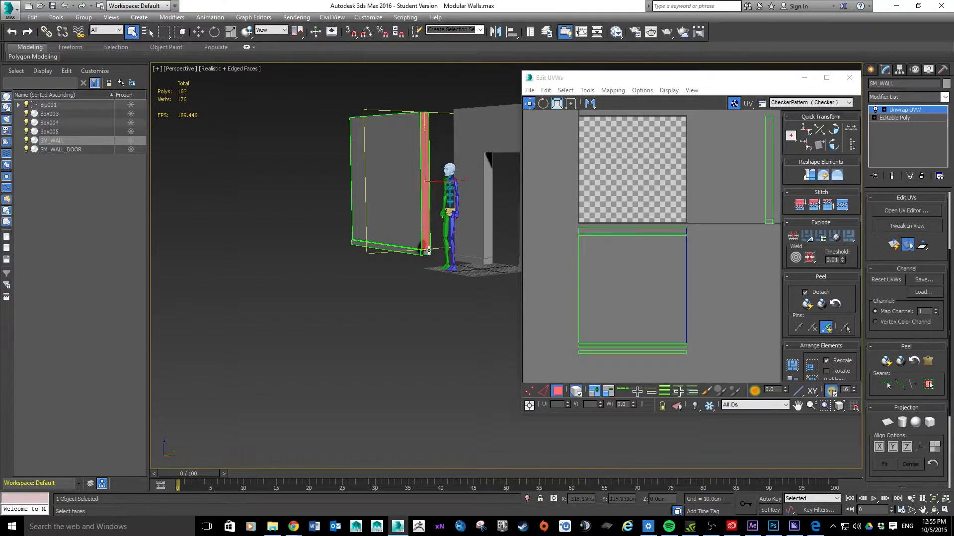
{"action": "scroll", "coordinate": [429, 251], "scroll_direction": "up", "scroll_amount": 5}
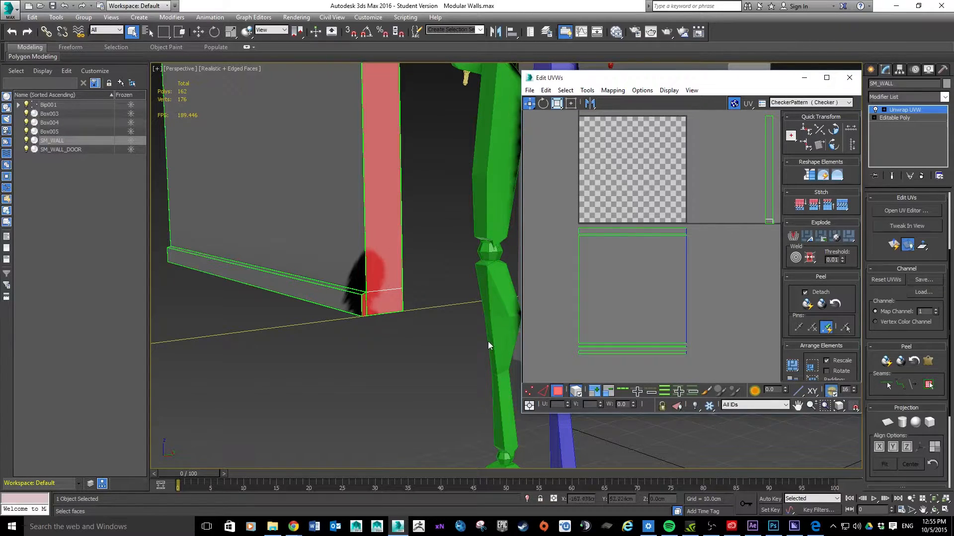
{"action": "left_click", "coordinate": [888, 423]}
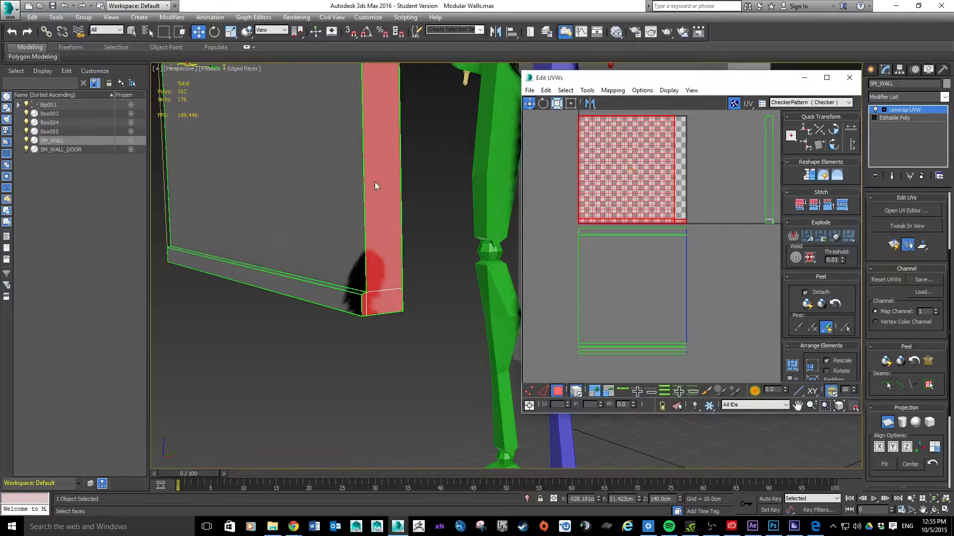
Step: Squash the second end's UVs horizontally into a thin upright strip and place it over the first end strip beside the checker tile
{"action": "key", "text": "w"}
{"action": "scroll", "coordinate": [375, 185], "scroll_direction": "down", "scroll_amount": 5}
{"action": "scroll", "coordinate": [506, 164], "scroll_direction": "up", "scroll_amount": 3}
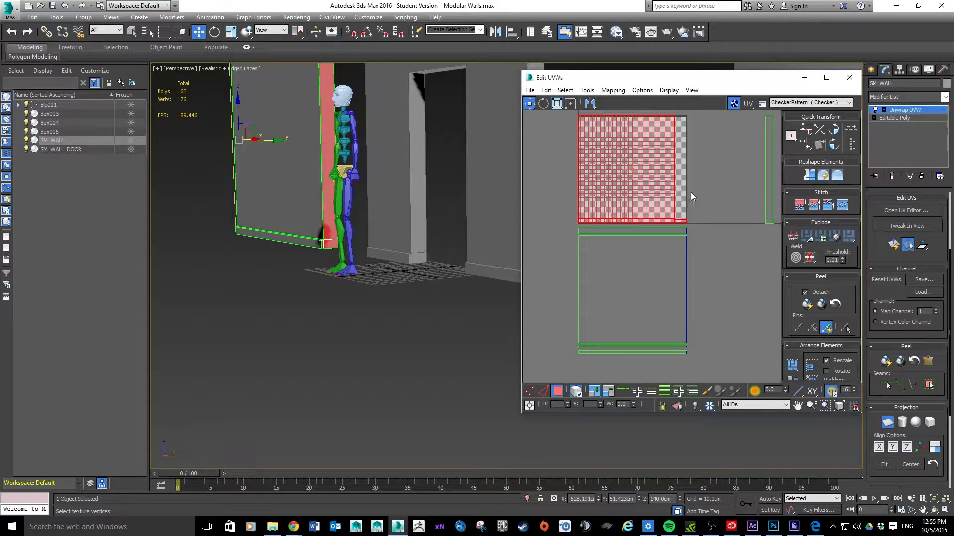
{"action": "left_click", "coordinate": [557, 103]}
{"action": "key", "text": "q"}
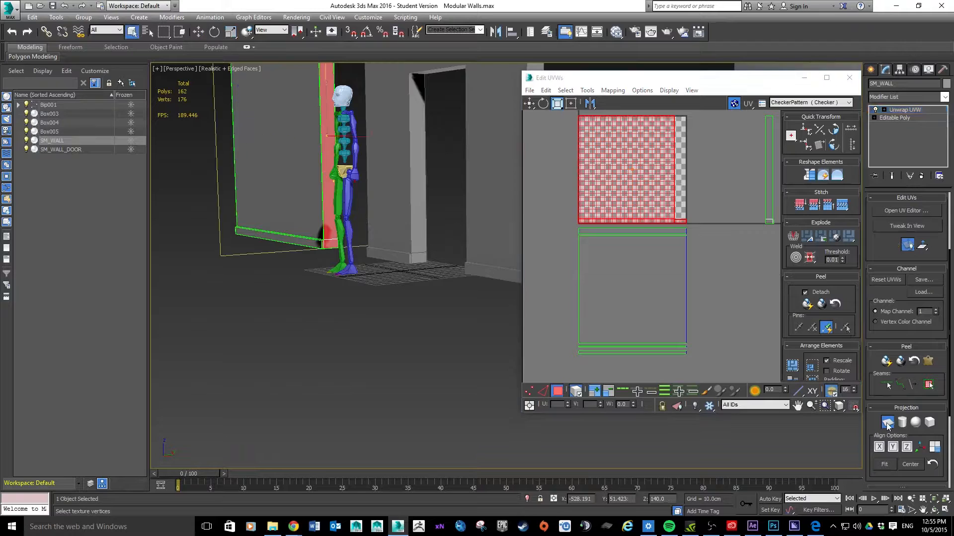
{"action": "left_click_drag", "start_coordinate": [663, 173], "coordinate": [767, 161]}
{"action": "left_click", "coordinate": [530, 103]}
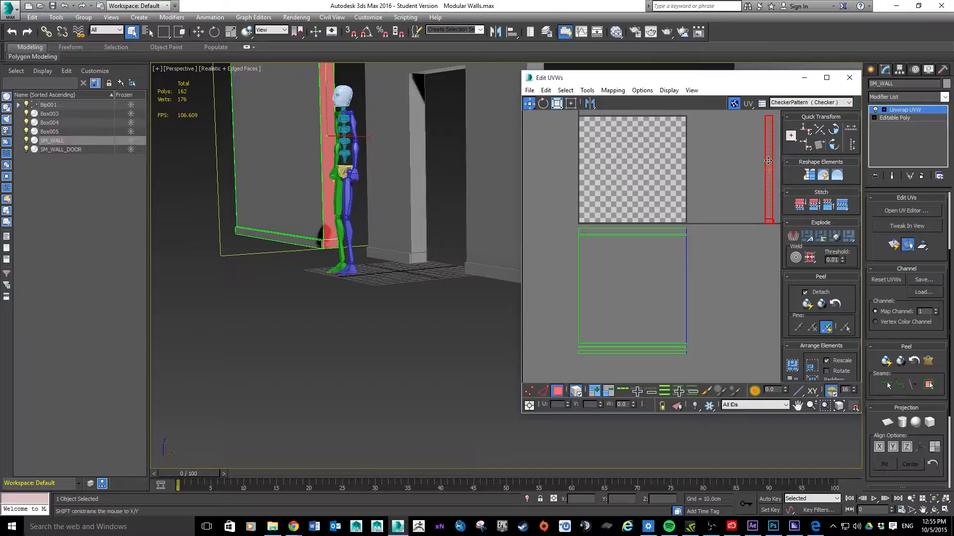
Step: Offset the second end strip slightly to the right so both strips stand side by side, and clear the selection
{"action": "key", "text": "z"}
{"action": "left_click_drag", "start_coordinate": [679, 78], "coordinate": [612, 85]}
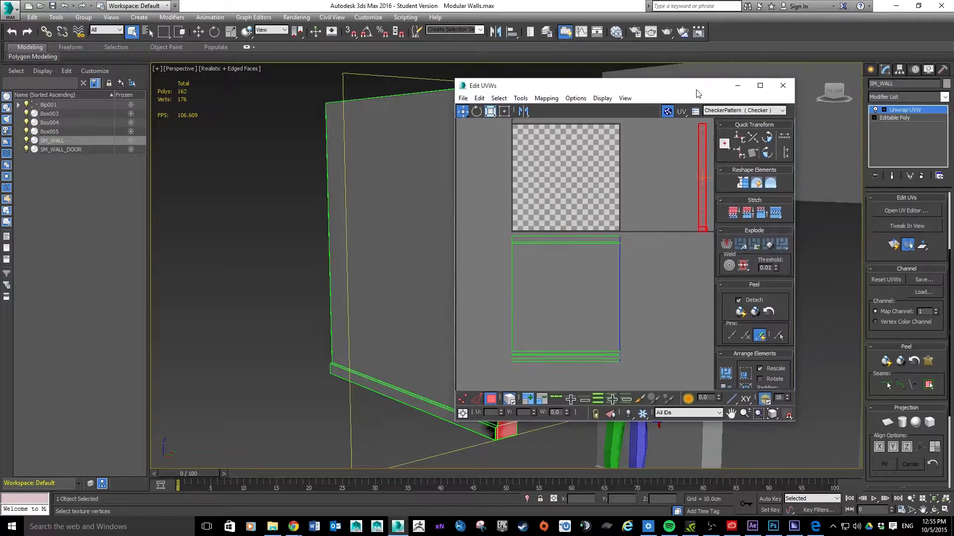
{"action": "scroll", "coordinate": [690, 178], "scroll_direction": "up", "scroll_amount": 2}
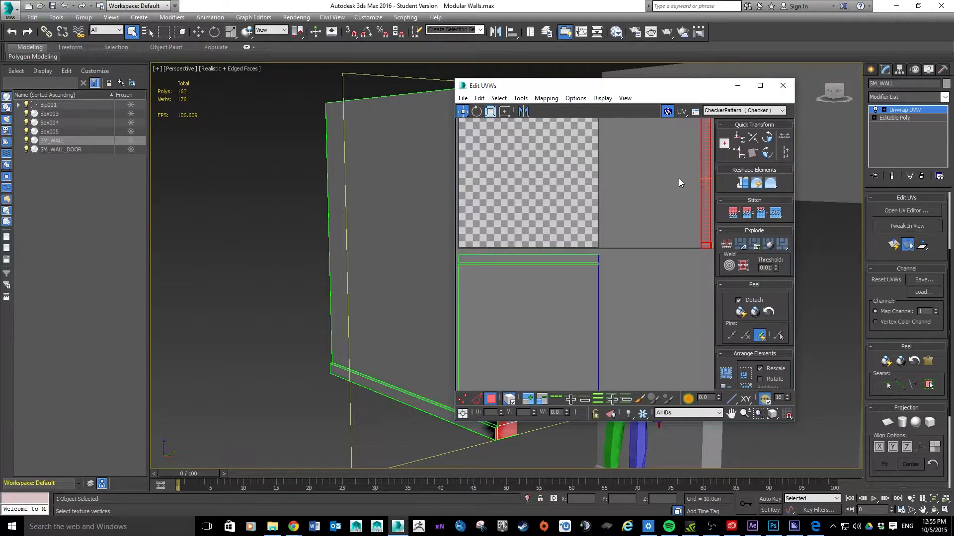
{"action": "scroll", "coordinate": [675, 188], "scroll_direction": "up", "scroll_amount": 2}
{"action": "middle_click_drag", "start_coordinate": [674, 188], "coordinate": [598, 217]}
{"action": "scroll", "coordinate": [597, 217], "scroll_direction": "up", "scroll_amount": 4}
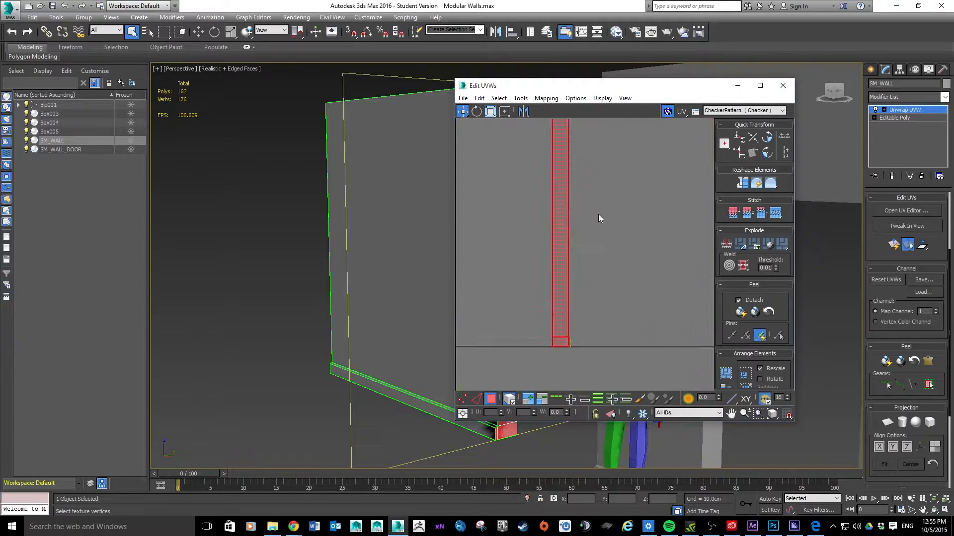
{"action": "scroll", "coordinate": [595, 228], "scroll_direction": "down", "scroll_amount": 1}
{"action": "scroll", "coordinate": [567, 237], "scroll_direction": "down", "scroll_amount": 1}
{"action": "scroll", "coordinate": [569, 238], "scroll_direction": "up", "scroll_amount": 1}
{"action": "scroll", "coordinate": [569, 238], "scroll_direction": "down", "scroll_amount": 1}
{"action": "left_click_drag", "start_coordinate": [564, 229], "coordinate": [588, 228]}
{"action": "left_click", "coordinate": [638, 223]}
{"action": "scroll", "coordinate": [565, 219], "scroll_direction": "down", "scroll_amount": 1}
{"action": "scroll", "coordinate": [563, 221], "scroll_direction": "down", "scroll_amount": 1}
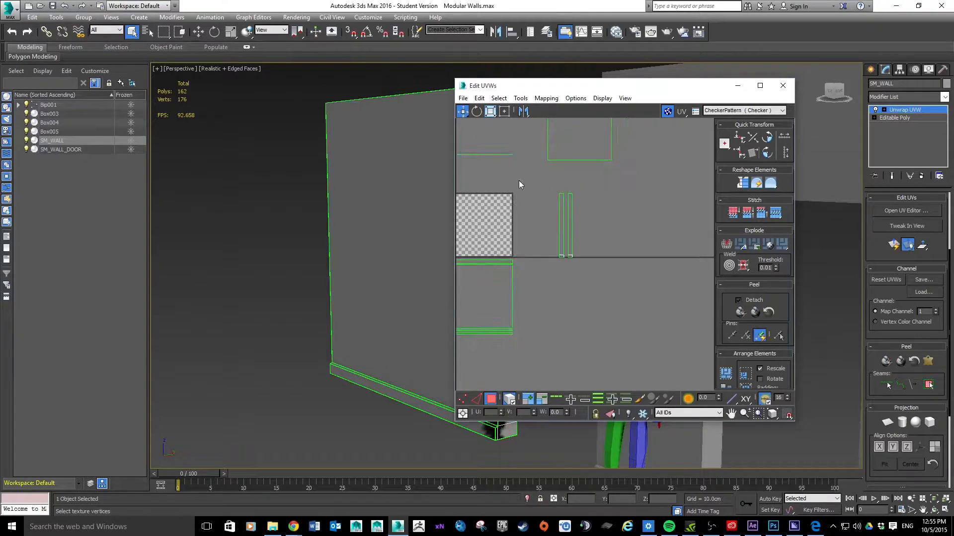
Step: Select the wall's bottom face together with the narrow strip face beside it and apply a planar projection aligned to Z
{"action": "left_click_drag", "start_coordinate": [573, 86], "coordinate": [734, 84]}
{"action": "scroll", "coordinate": [660, 169], "scroll_direction": "down", "scroll_amount": 3}
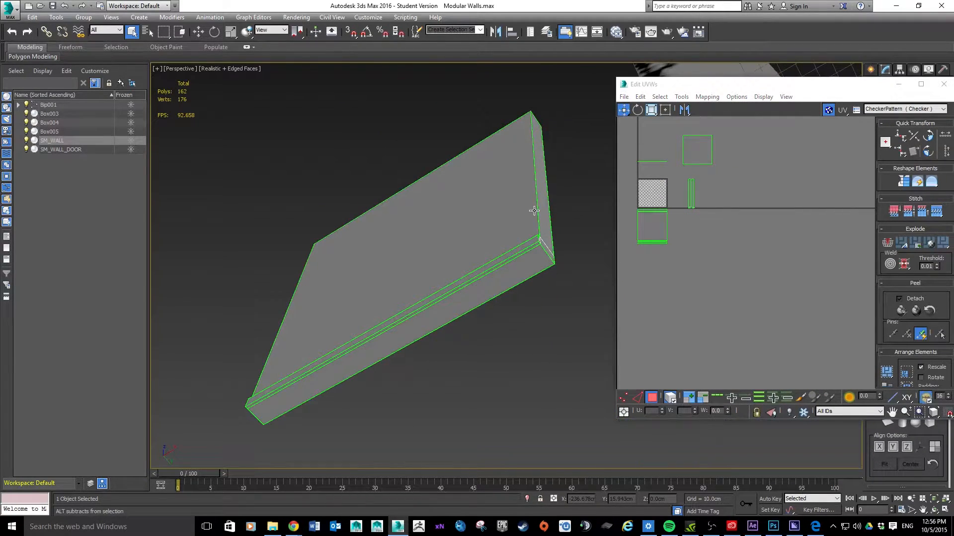
{"action": "left_click", "coordinate": [536, 261]}
{"action": "left_click", "coordinate": [533, 248]}
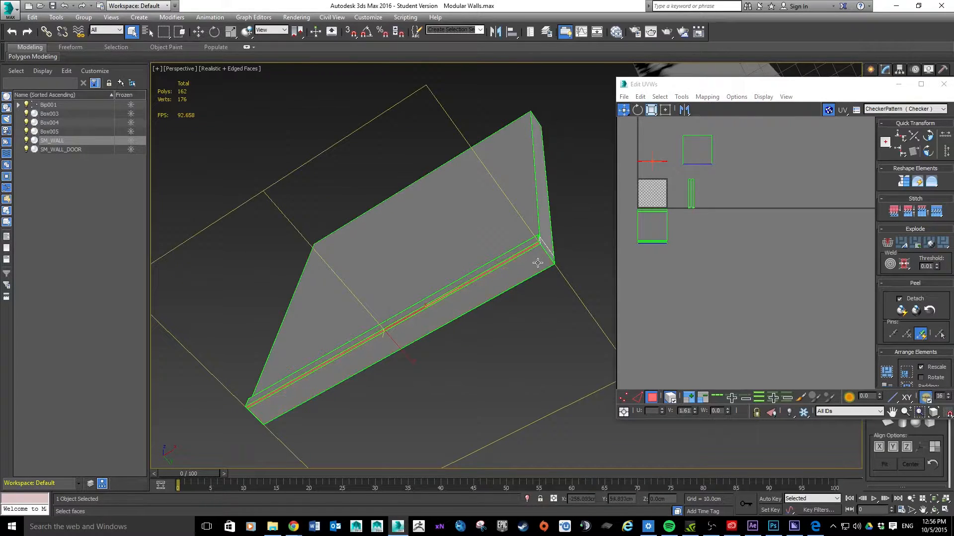
{"action": "left_click", "coordinate": [537, 262], "text": "ctrl"}
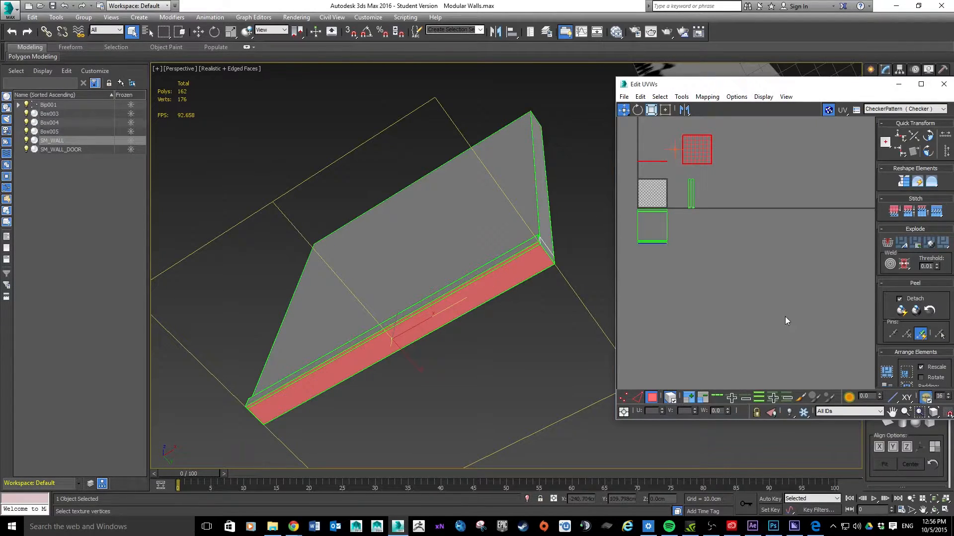
{"action": "left_click_drag", "start_coordinate": [862, 88], "coordinate": [772, 48]}
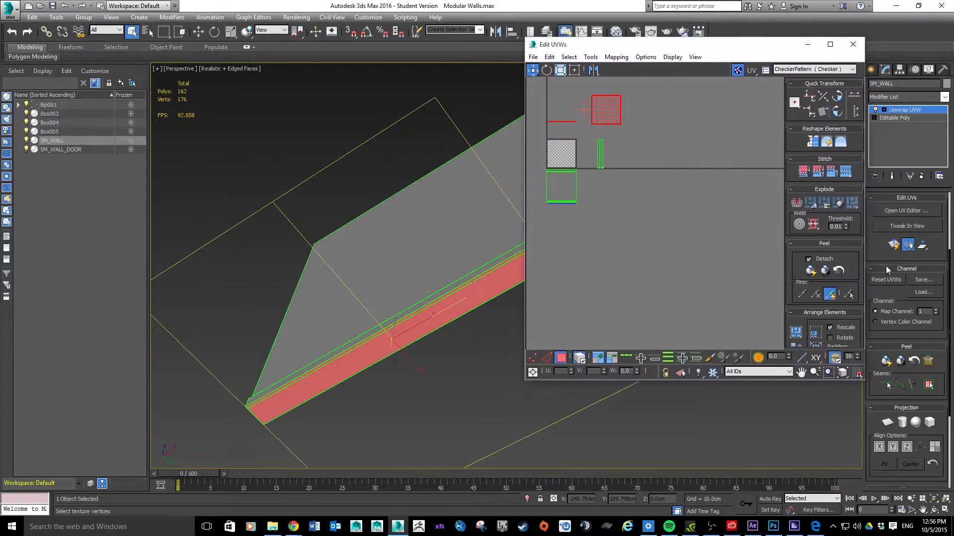
{"action": "left_click", "coordinate": [887, 422]}
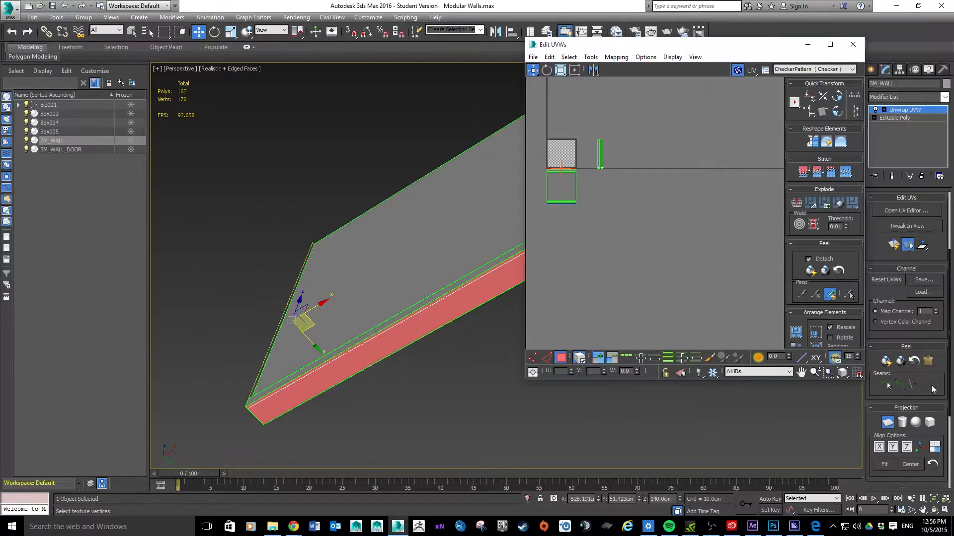
{"action": "left_click", "coordinate": [906, 447]}
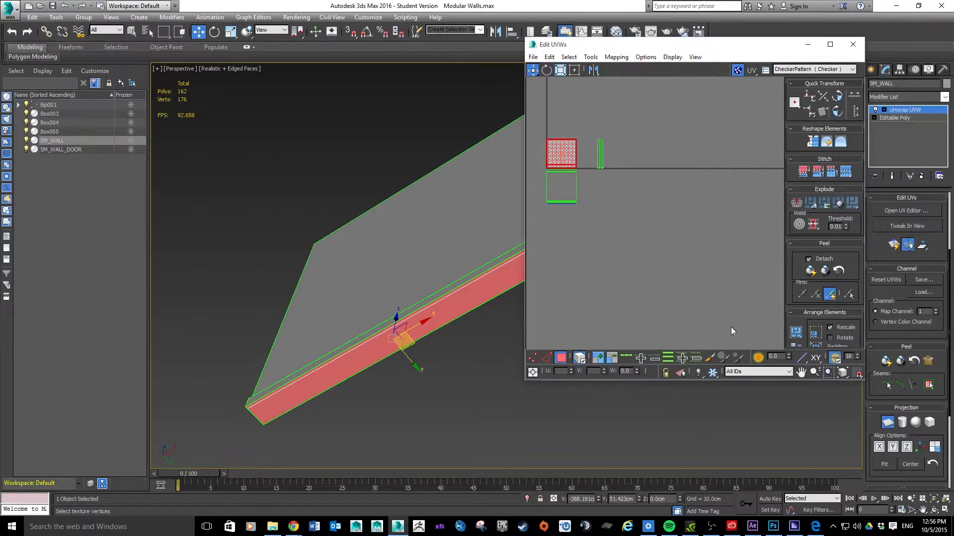
Step: Squash the bottom faces' UVs vertically into a thin horizontal strip and place it above the checker tile
{"action": "middle_click_drag", "start_coordinate": [633, 167], "coordinate": [726, 223]}
{"action": "scroll", "coordinate": [685, 210], "scroll_direction": "up", "scroll_amount": 7}
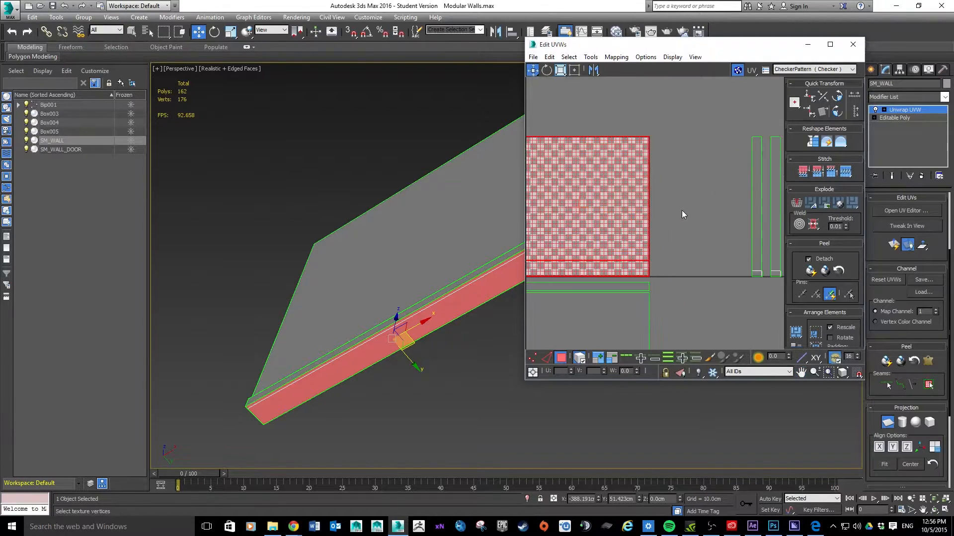
{"action": "middle_click_drag", "start_coordinate": [662, 210], "coordinate": [735, 233]}
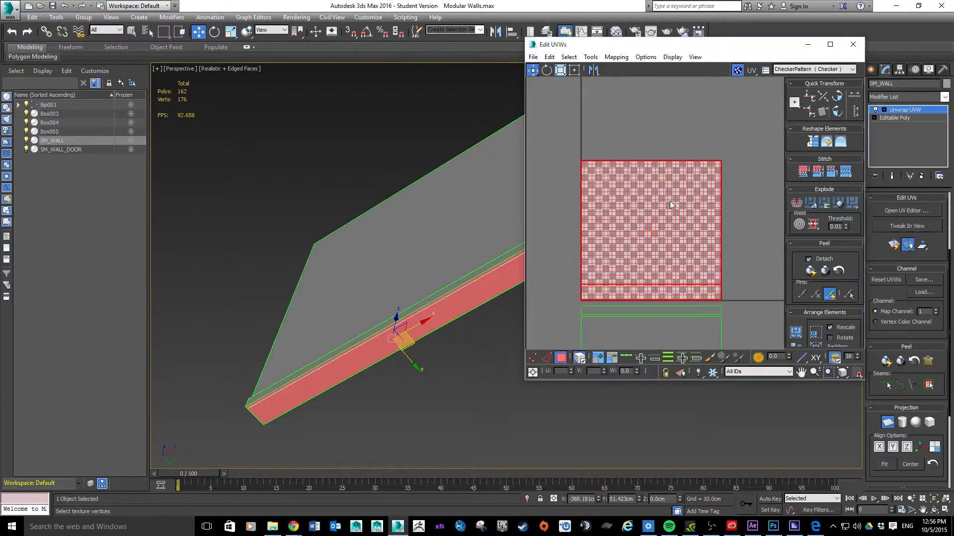
{"action": "left_click", "coordinate": [561, 70]}
{"action": "left_click", "coordinate": [887, 423]}
{"action": "left_click_drag", "start_coordinate": [684, 173], "coordinate": [694, 396]}
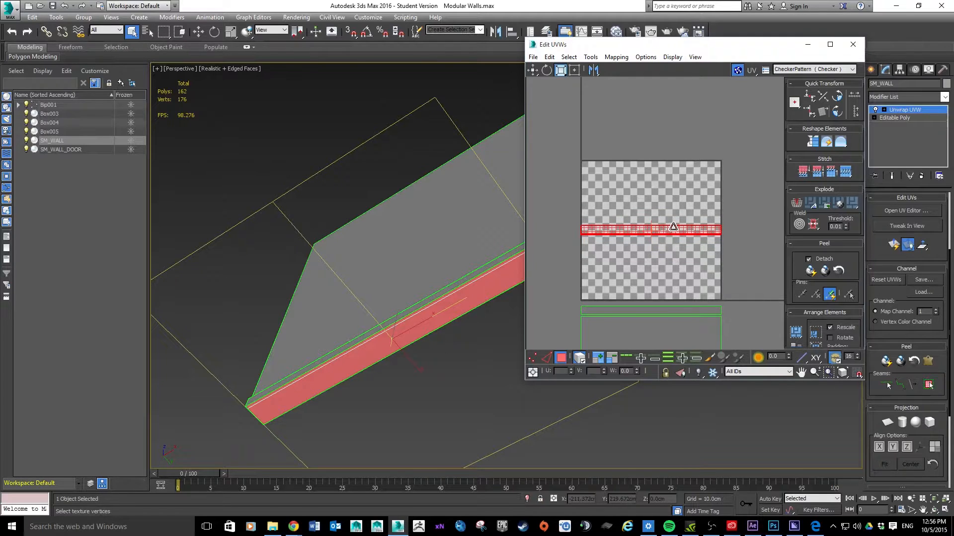
{"action": "left_click", "coordinate": [532, 70]}
{"action": "left_click_drag", "start_coordinate": [656, 230], "coordinate": [664, 90]}
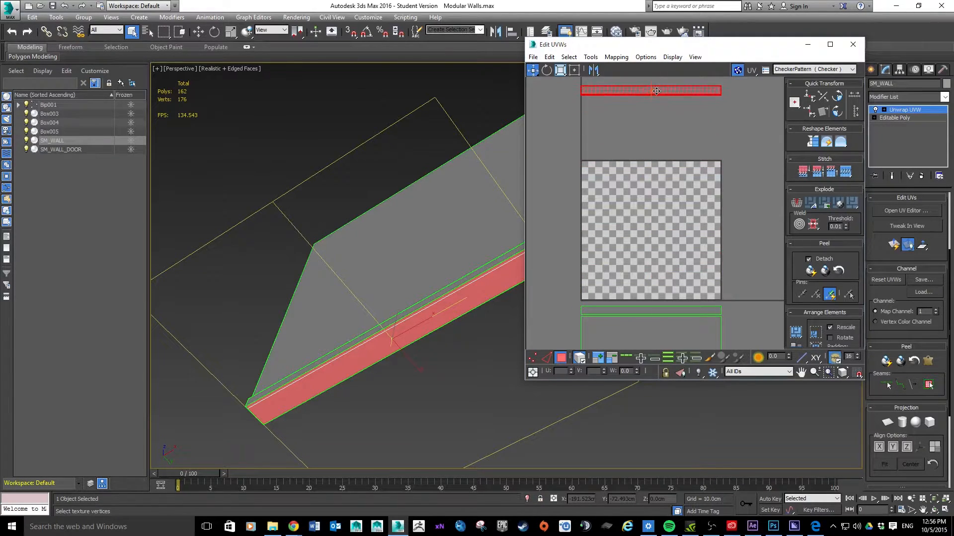
{"action": "scroll", "coordinate": [715, 191], "scroll_direction": "down", "scroll_amount": 5}
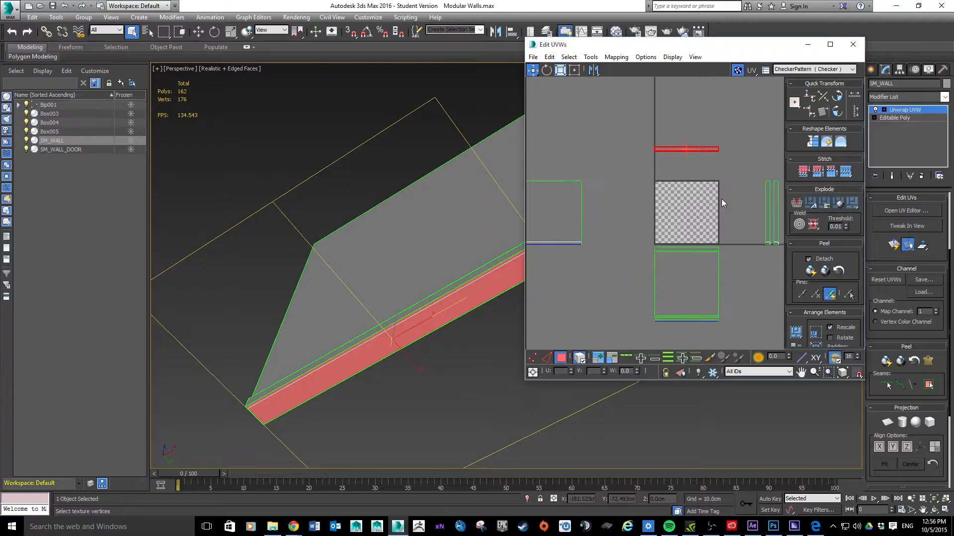
{"action": "middle_click_drag", "start_coordinate": [720, 187], "coordinate": [672, 191]}
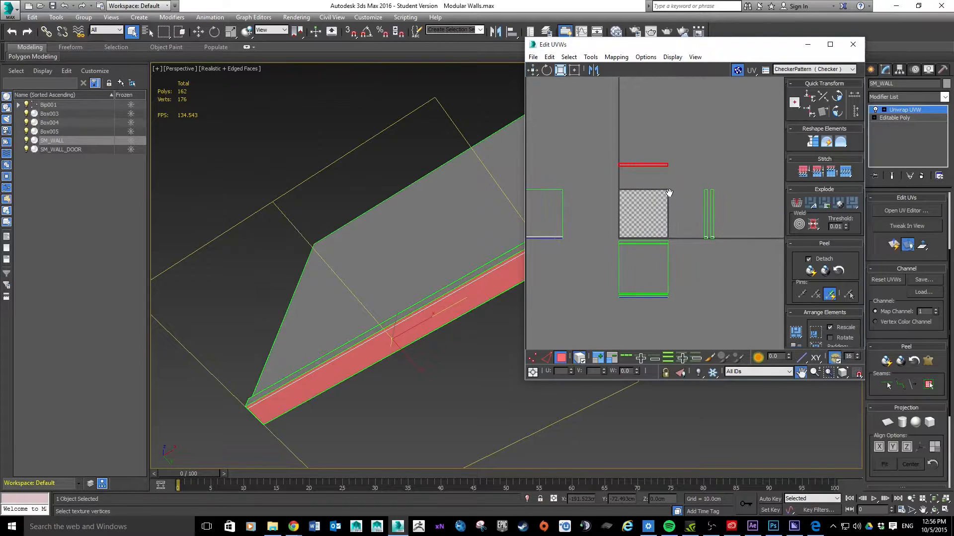
Step: Enlarge the UV editor window beside a front view of the wall and clear the UV selection
{"action": "left_click_drag", "start_coordinate": [743, 49], "coordinate": [567, 63]}
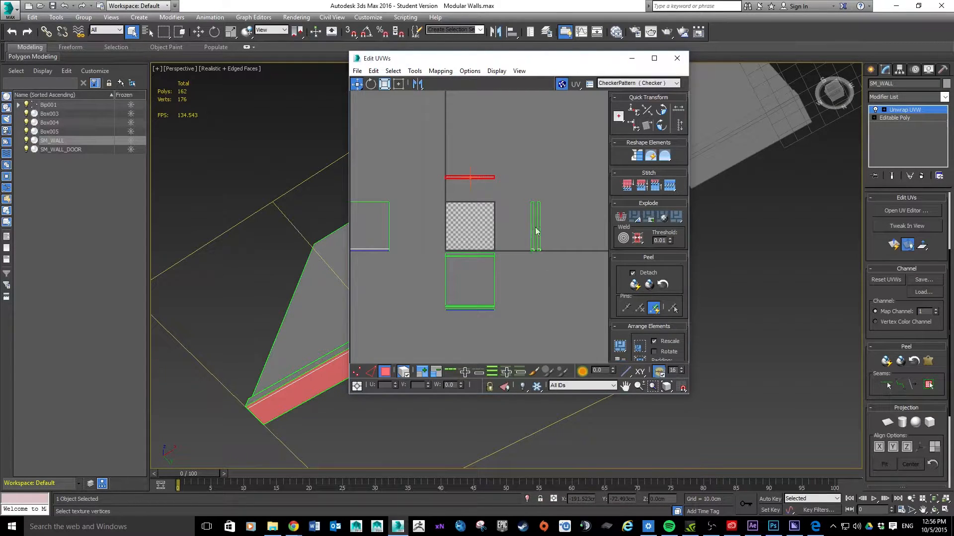
{"action": "left_click_drag", "start_coordinate": [688, 395], "coordinate": [856, 465]}
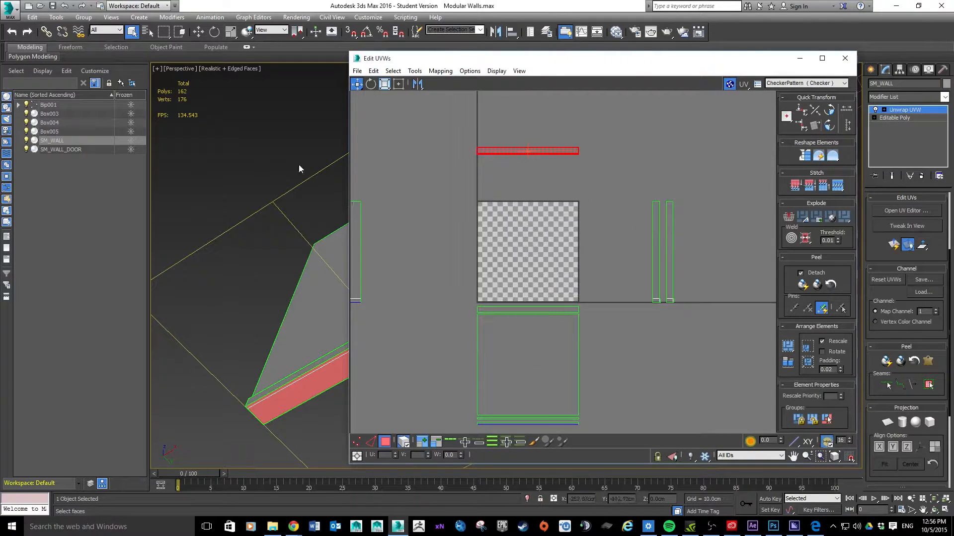
{"action": "middle_click_drag", "start_coordinate": [296, 132], "coordinate": [219, 215], "text": "alt"}
{"action": "scroll", "coordinate": [318, 179], "scroll_direction": "down", "scroll_amount": 3}
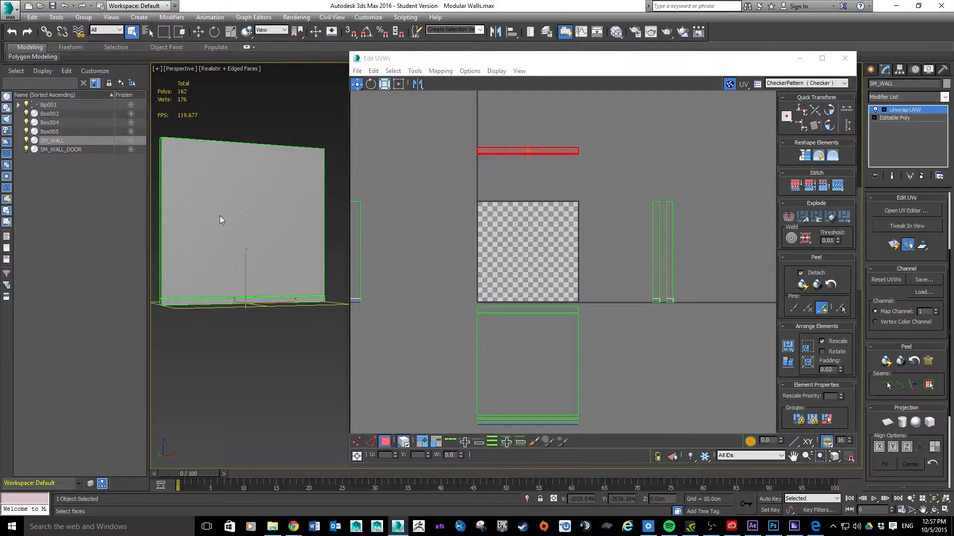
{"action": "scroll", "coordinate": [592, 247], "scroll_direction": "up", "scroll_amount": 4}
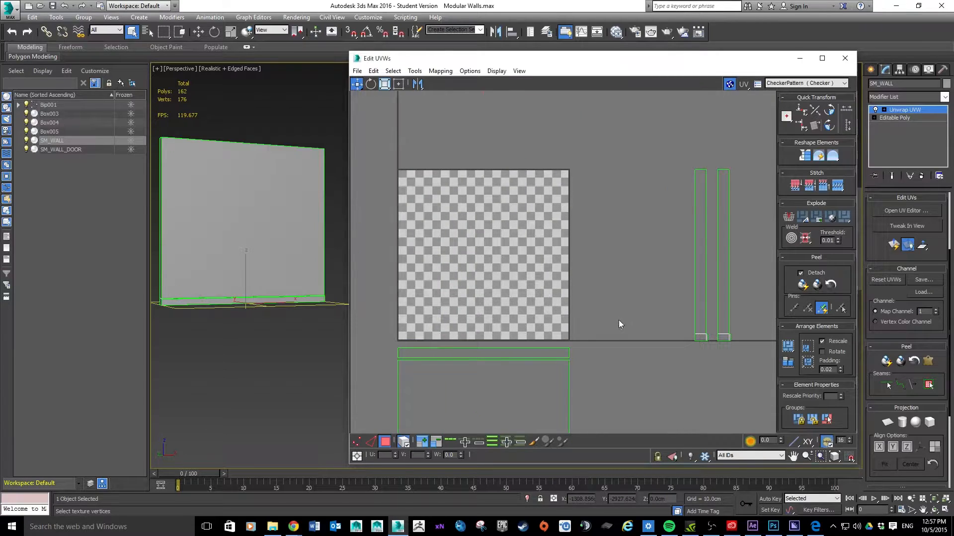
{"action": "scroll", "coordinate": [619, 319], "scroll_direction": "down", "scroll_amount": 2}
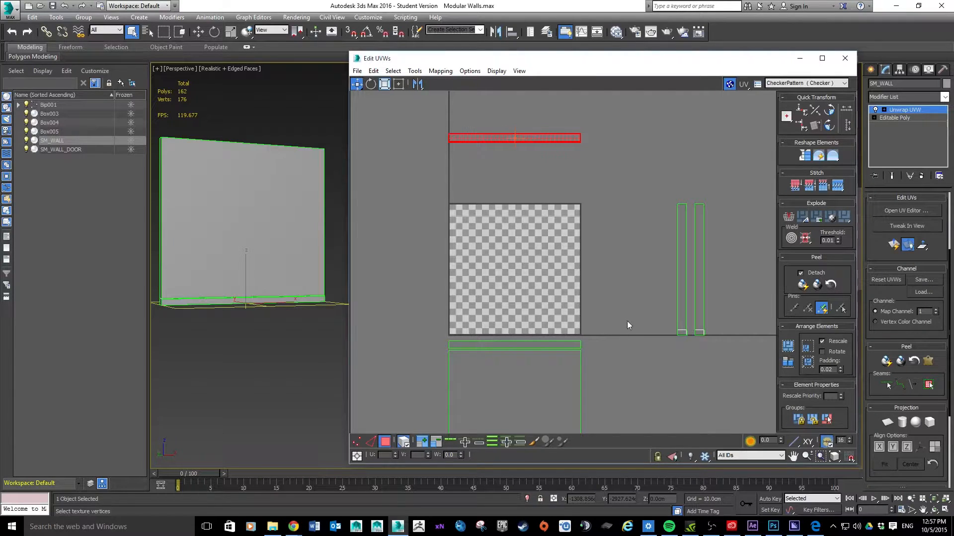
{"action": "scroll", "coordinate": [617, 323], "scroll_direction": "down", "scroll_amount": 1}
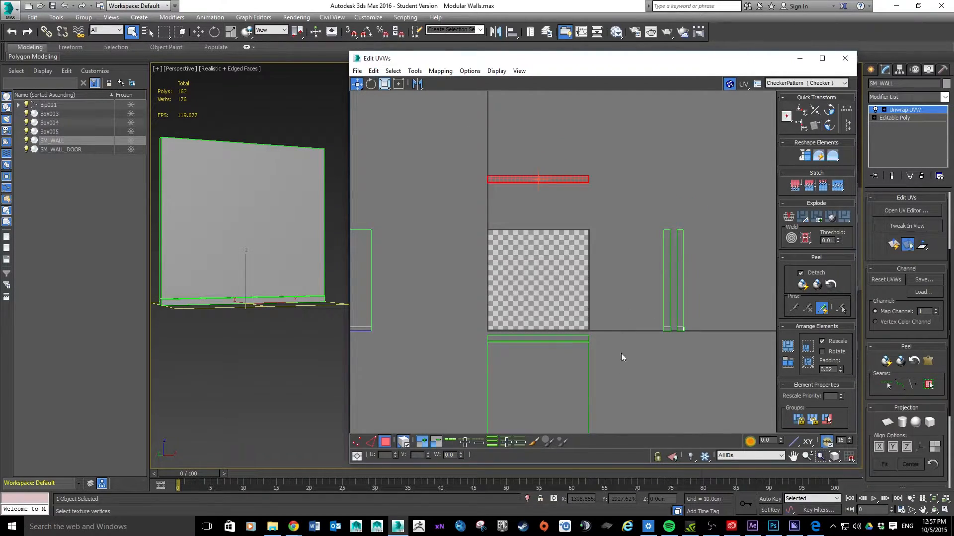
{"action": "left_click", "coordinate": [587, 374]}
{"action": "middle_click_drag", "start_coordinate": [625, 288], "coordinate": [649, 206]}
{"action": "left_click", "coordinate": [633, 305]}
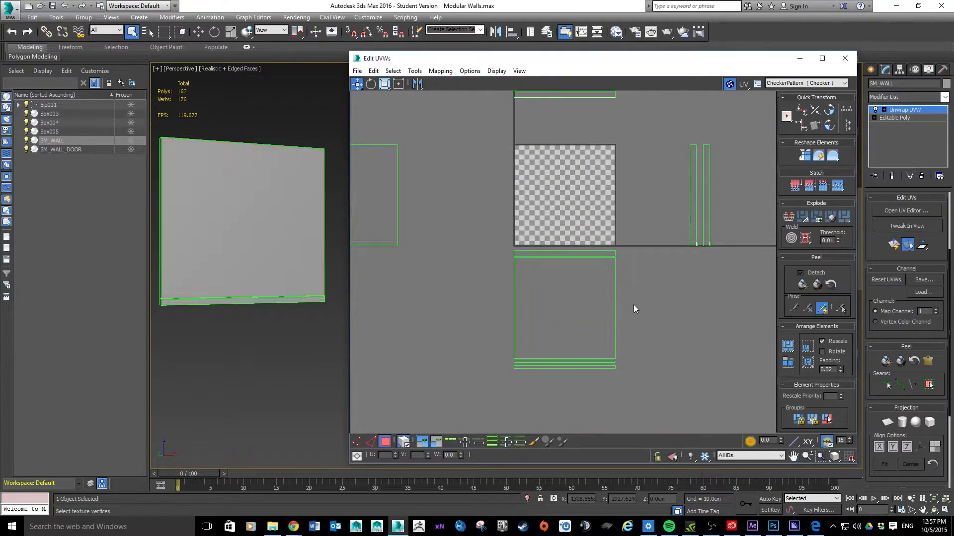
Step: Highlight the wall's large front face to examine its UVs below the checker tile, and clear the selection
{"action": "left_click", "coordinate": [403, 442]}
{"action": "left_click", "coordinate": [614, 288]}
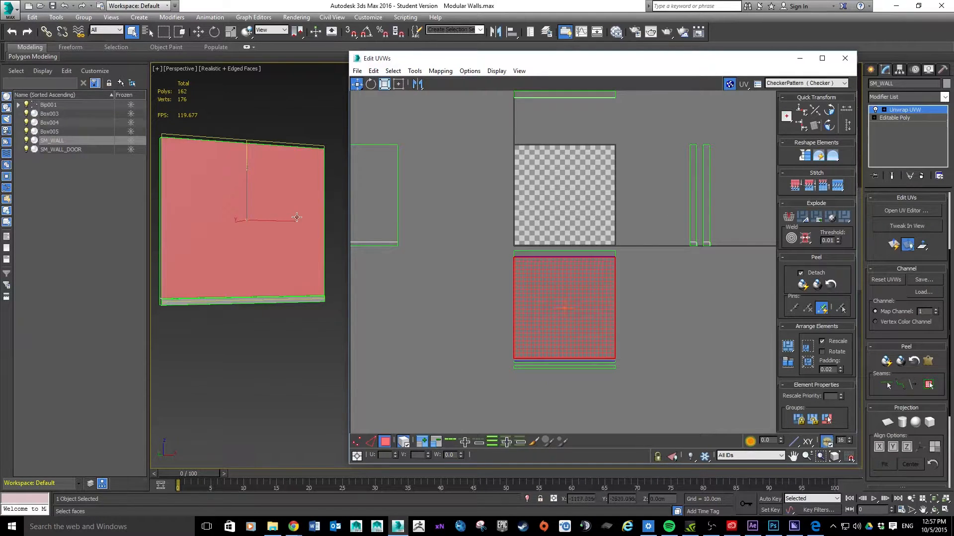
{"action": "scroll", "coordinate": [552, 333], "scroll_direction": "up", "scroll_amount": 2}
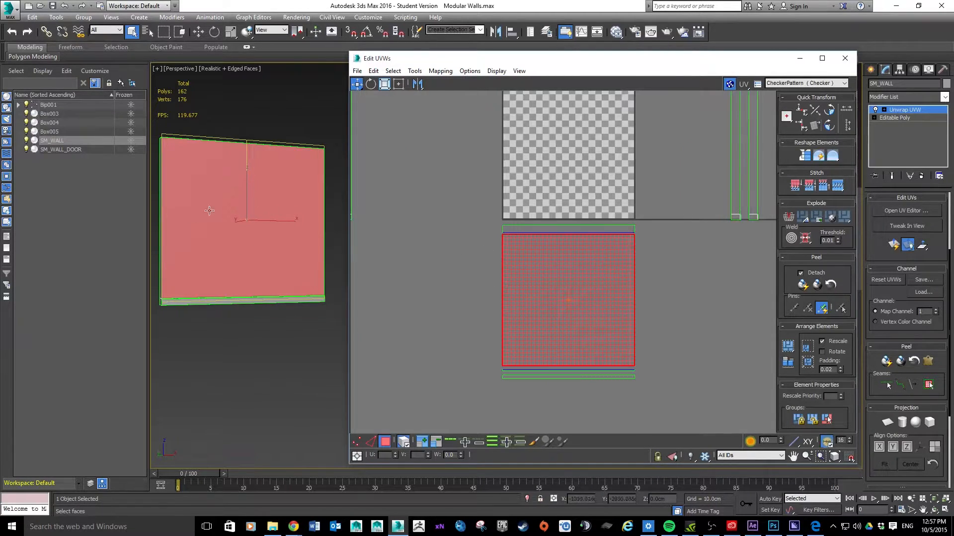
{"action": "scroll", "coordinate": [645, 300], "scroll_direction": "up", "scroll_amount": 1}
{"action": "scroll", "coordinate": [638, 298], "scroll_direction": "down", "scroll_amount": 2}
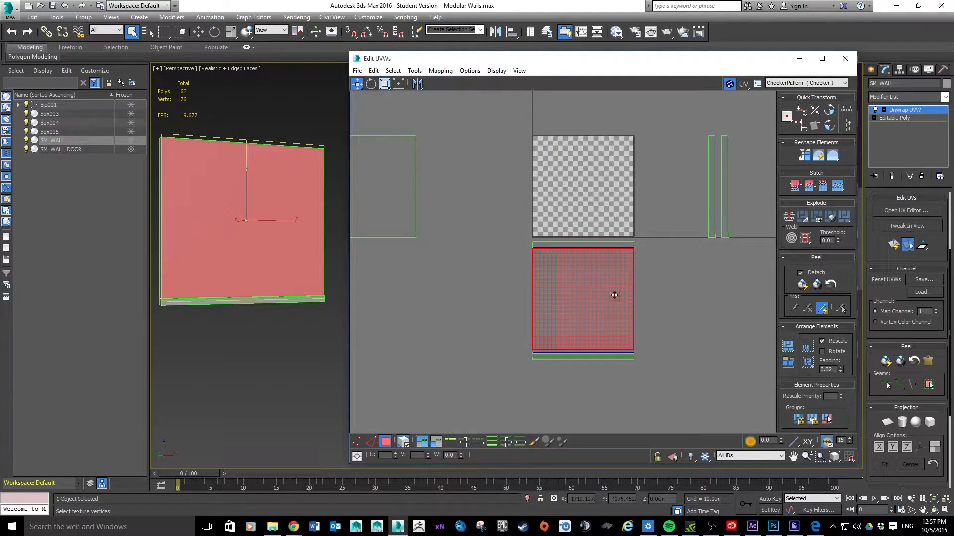
{"action": "scroll", "coordinate": [642, 301], "scroll_direction": "up", "scroll_amount": 2}
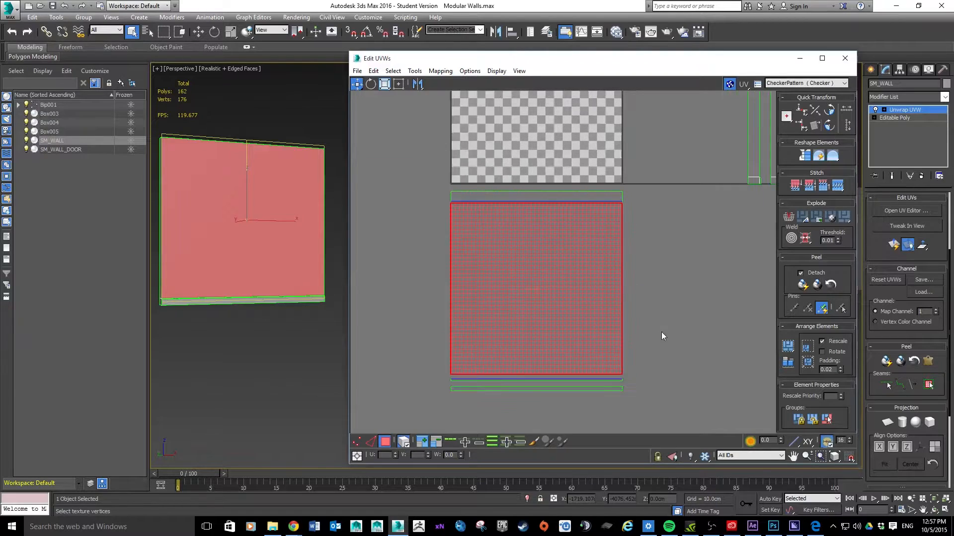
{"action": "left_click", "coordinate": [631, 379]}
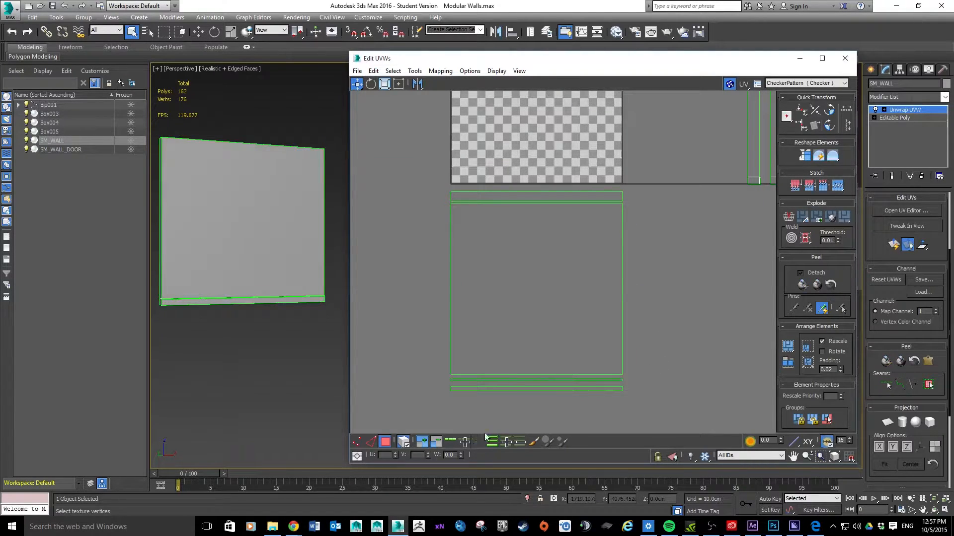
Step: Turn off whole-element selection and select only the bottom edge of the large front face's UV shell
{"action": "left_click", "coordinate": [370, 441]}
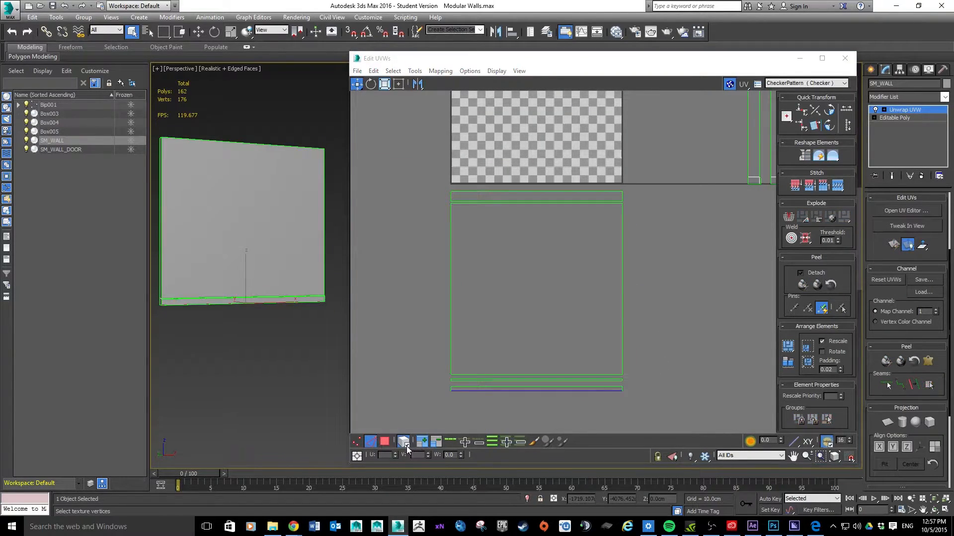
{"action": "left_click", "coordinate": [493, 376]}
{"action": "left_click", "coordinate": [491, 375]}
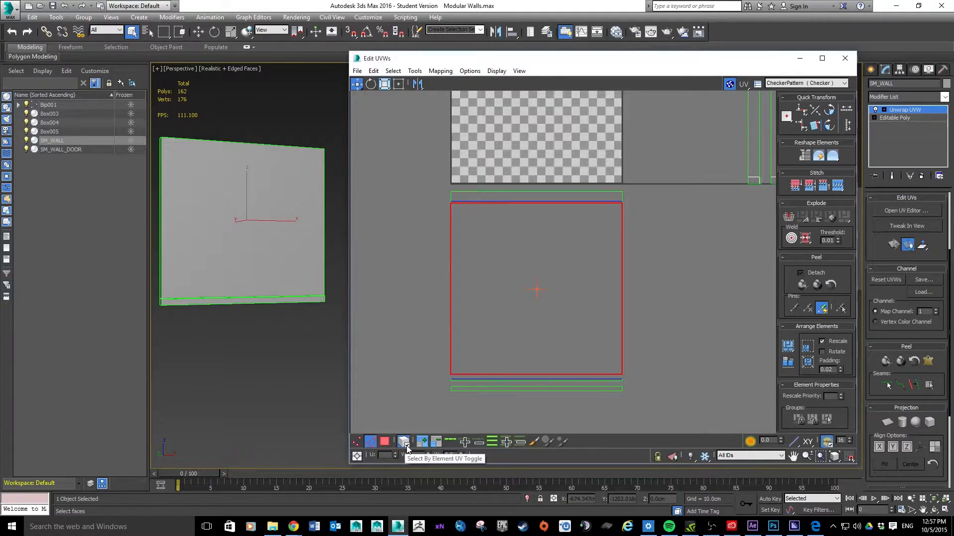
{"action": "scroll", "coordinate": [386, 385], "scroll_direction": "up", "scroll_amount": 2}
{"action": "left_click", "coordinate": [386, 385]}
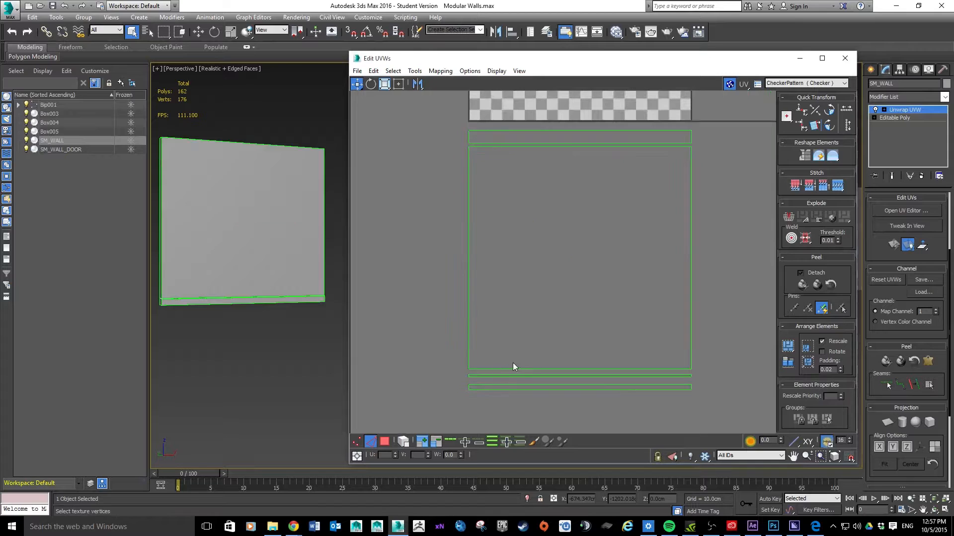
{"action": "left_click", "coordinate": [507, 369]}
{"action": "left_click", "coordinate": [512, 369]}
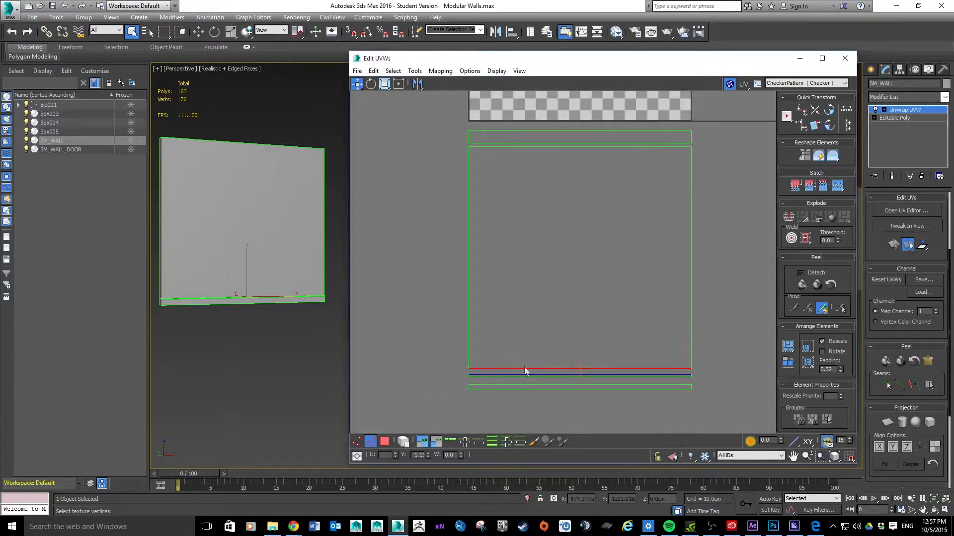
Step: Examine how the front face's bottom edge and the narrow ledge strip's edge correspond on the wall model and in the UV layout
{"action": "middle_click_drag", "start_coordinate": [242, 208], "coordinate": [267, 242], "text": "alt"}
{"action": "scroll", "coordinate": [255, 256], "scroll_direction": "up", "scroll_amount": 4}
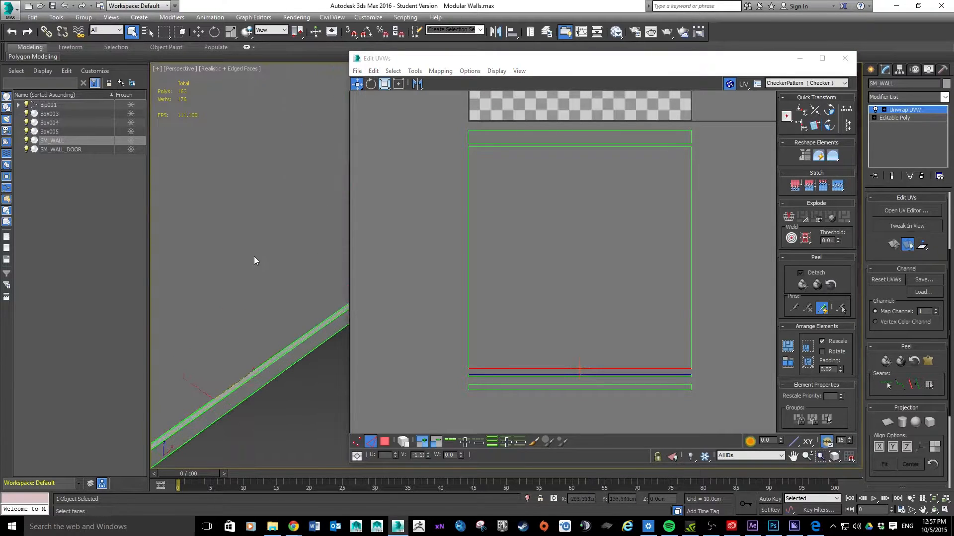
{"action": "middle_click_drag", "start_coordinate": [225, 281], "coordinate": [240, 269], "text": "alt"}
{"action": "middle_click_drag", "start_coordinate": [215, 320], "coordinate": [255, 279], "text": "alt"}
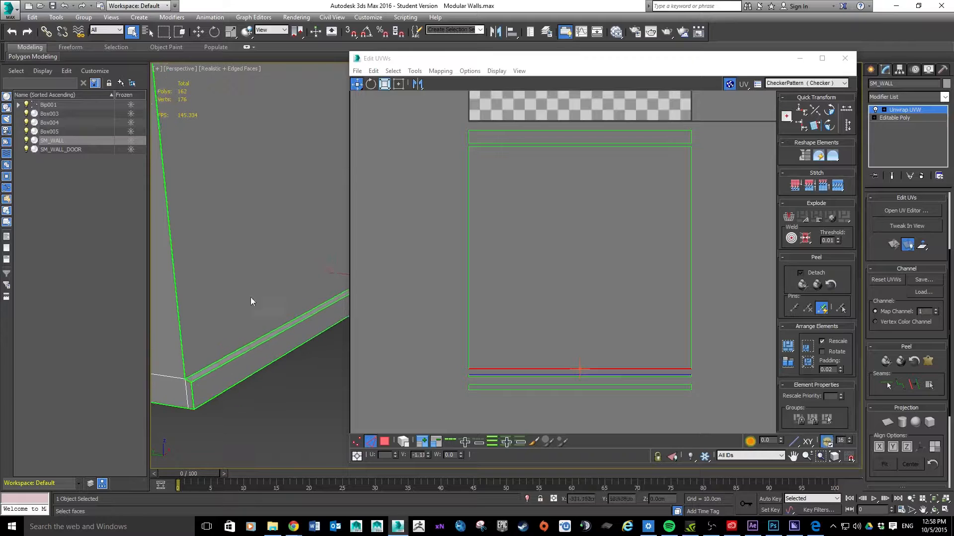
{"action": "left_click", "coordinate": [532, 374]}
{"action": "left_click", "coordinate": [533, 369]}
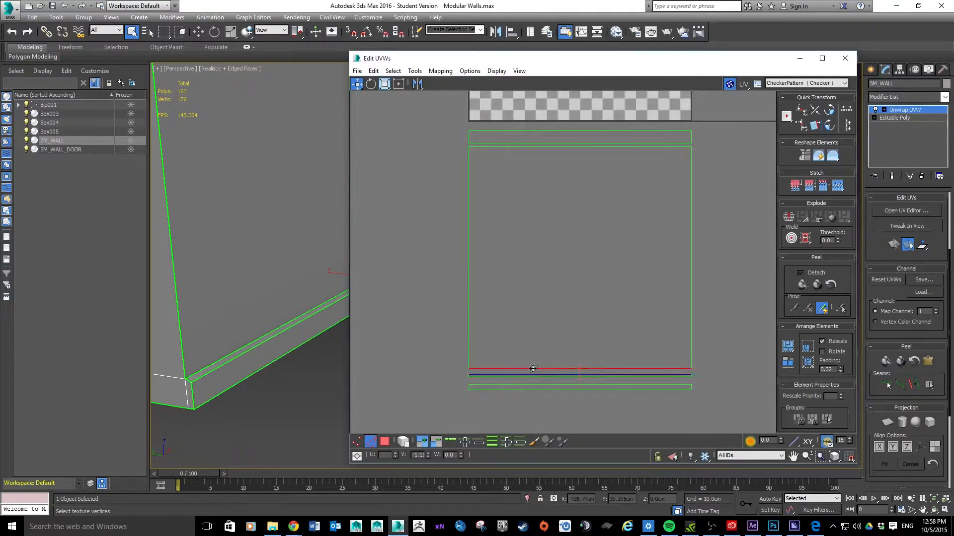
{"action": "left_click", "coordinate": [531, 372]}
{"action": "left_click", "coordinate": [534, 369]}
{"action": "left_click", "coordinate": [532, 375]}
{"action": "left_click", "coordinate": [719, 376]}
{"action": "left_click", "coordinate": [681, 375]}
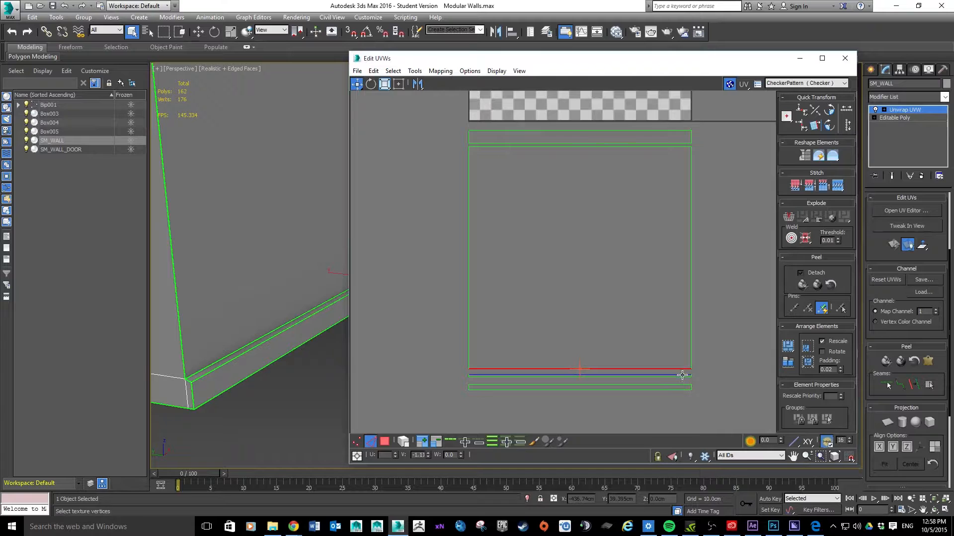
Step: Highlight the large front face and the narrow ledge strip as polygons to compare their positions on the wall
{"action": "left_click", "coordinate": [384, 441]}
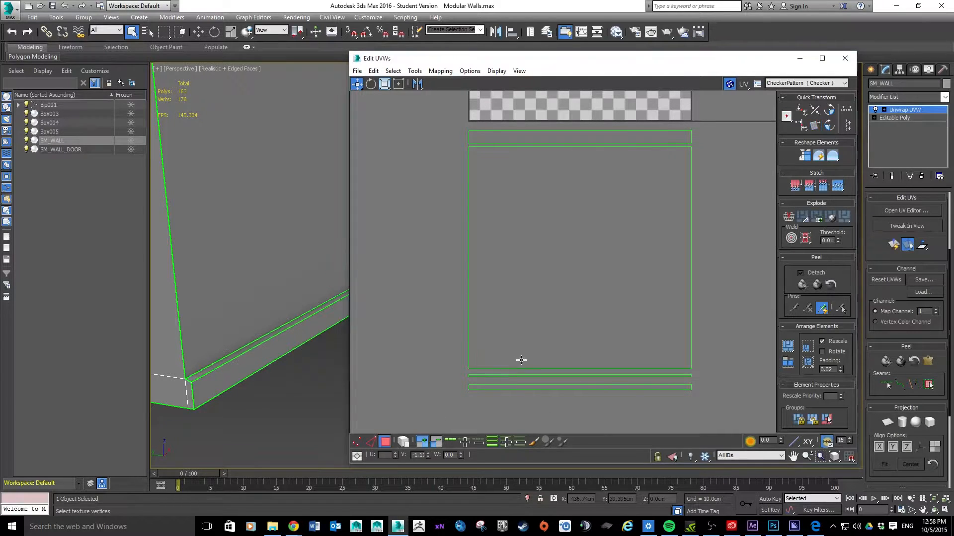
{"action": "left_click", "coordinate": [523, 358]}
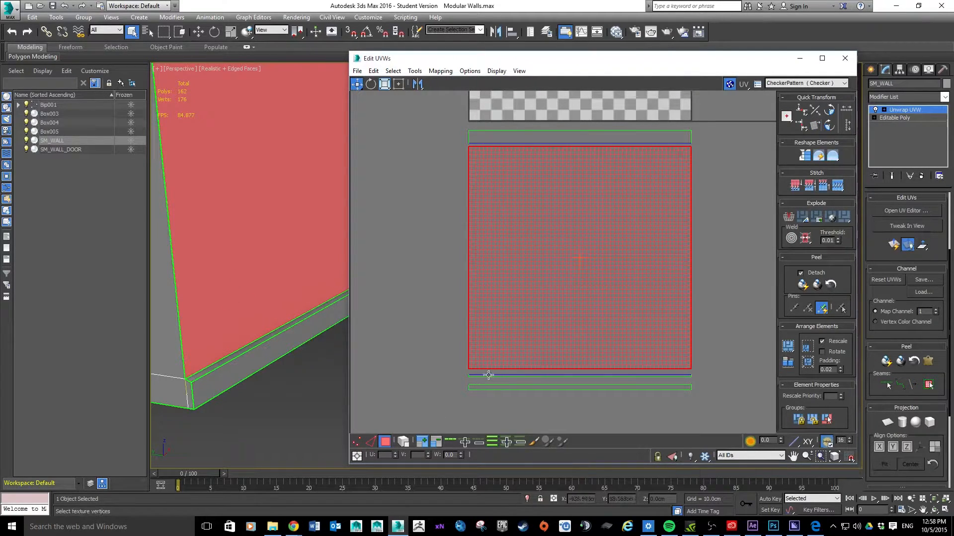
{"action": "left_click", "coordinate": [308, 326]}
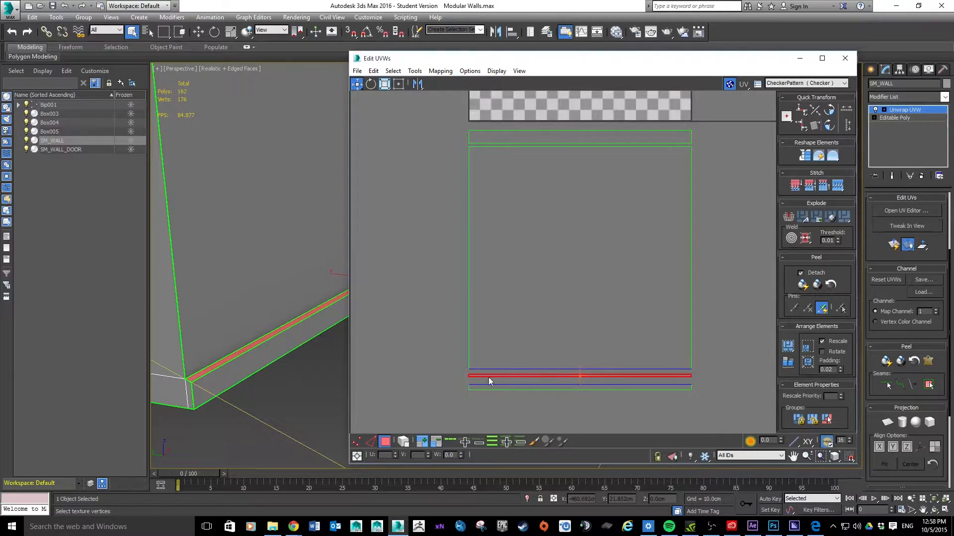
Step: Stitch the narrow ledge strip to the front face's shell along their shared bottom edge
{"action": "left_click", "coordinate": [370, 442]}
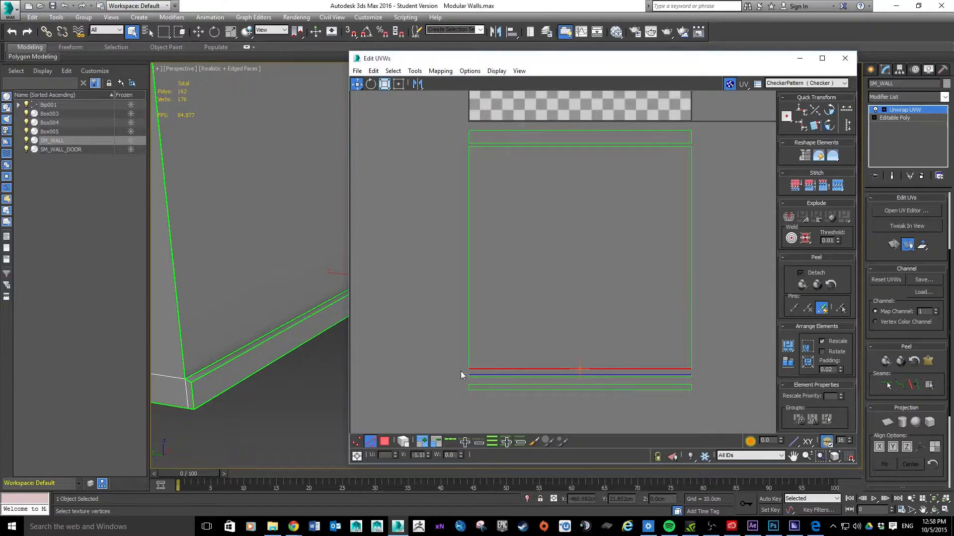
{"action": "left_click", "coordinate": [838, 187]}
{"action": "left_click", "coordinate": [711, 380]}
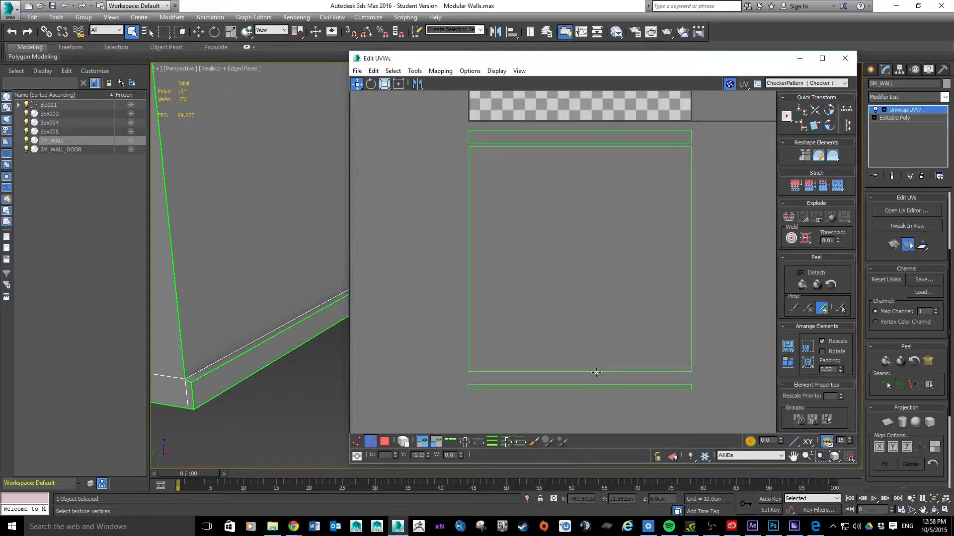
Step: Stitch the baseboard strip to the ledge strip's lower edge in the front face's shell
{"action": "left_click", "coordinate": [508, 385]}
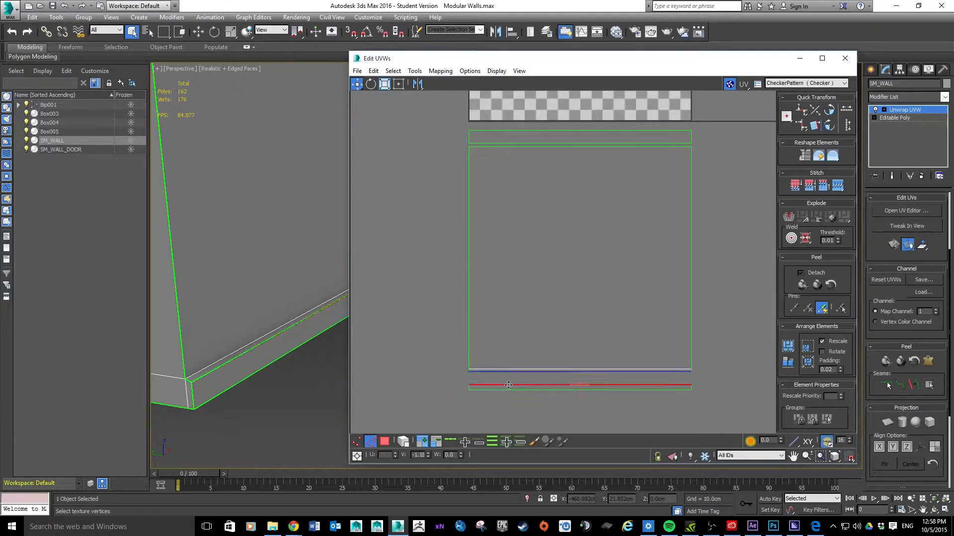
{"action": "left_click", "coordinate": [509, 371]}
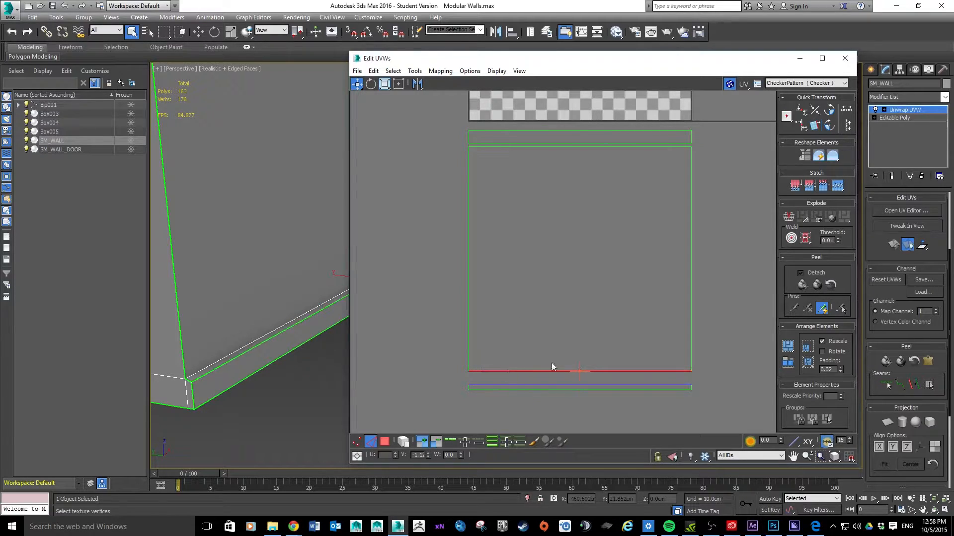
{"action": "left_click", "coordinate": [838, 185]}
{"action": "left_click", "coordinate": [709, 366]}
Step: Stitch the separate strip above the front face to the face's top edge
{"action": "left_click", "coordinate": [628, 147]}
{"action": "left_click", "coordinate": [836, 186]}
{"action": "left_click", "coordinate": [740, 238]}
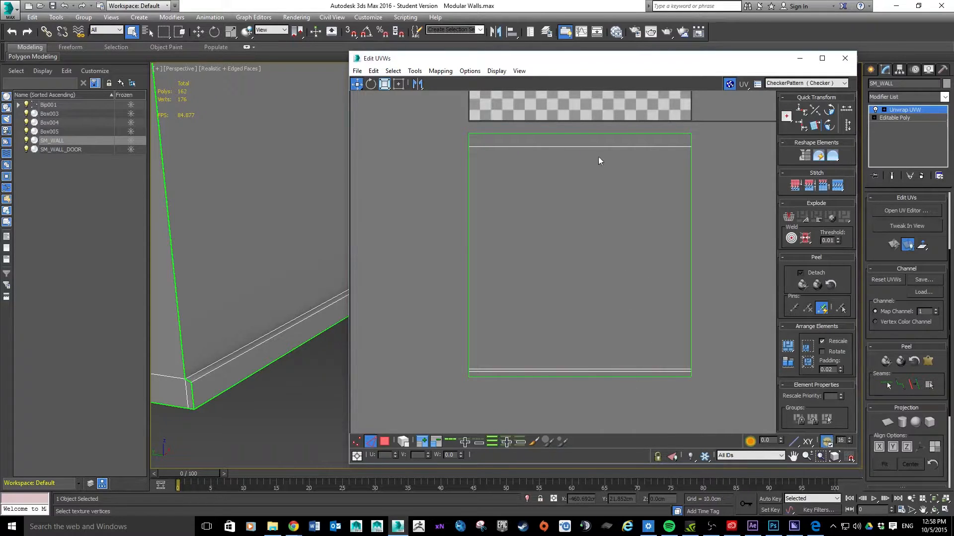
Step: Try to stitch the two tall side strips to the front shell's vertical edges
{"action": "scroll", "coordinate": [649, 267], "scroll_direction": "down", "scroll_amount": 3}
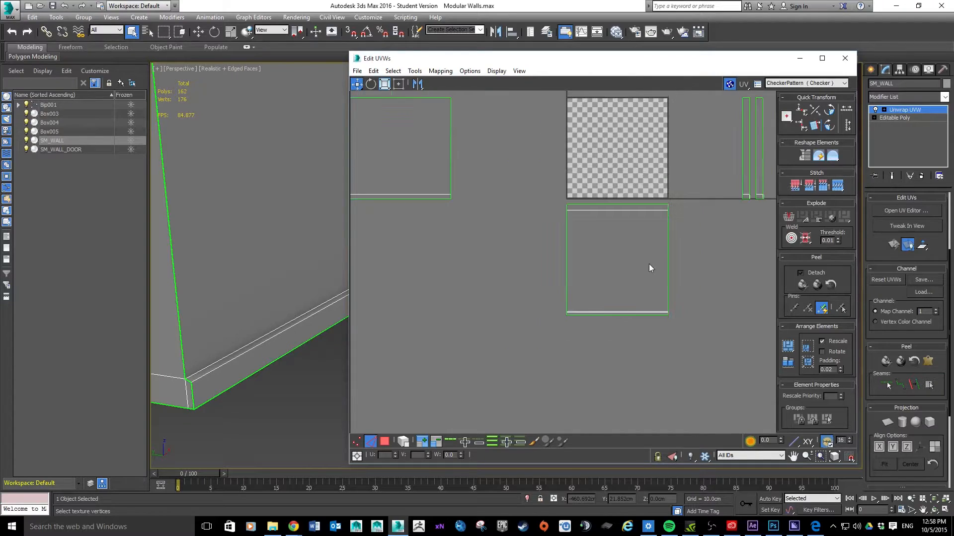
{"action": "left_click", "coordinate": [667, 235]}
{"action": "left_click", "coordinate": [837, 185]}
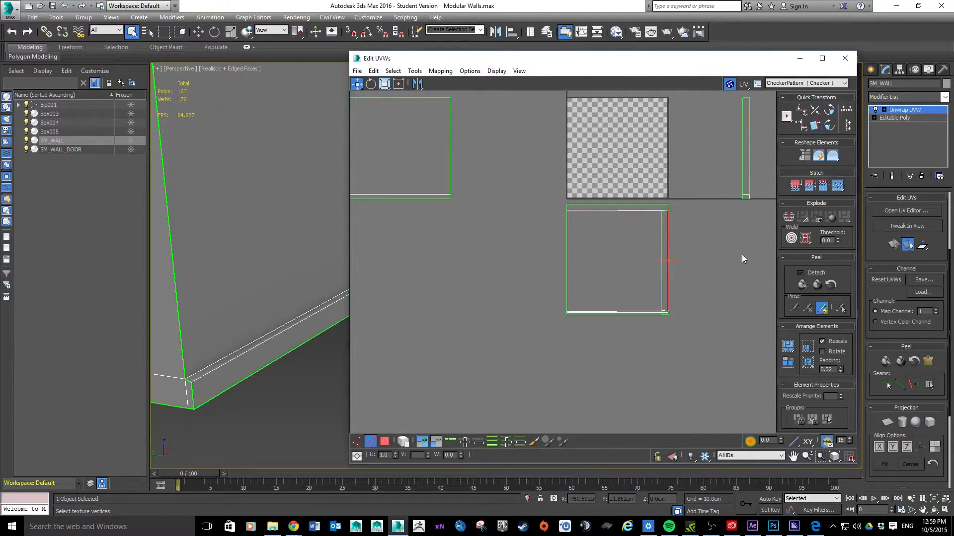
{"action": "left_click", "coordinate": [567, 241]}
{"action": "left_click", "coordinate": [566, 240]}
{"action": "left_click", "coordinate": [837, 184]}
{"action": "left_click", "coordinate": [694, 333]}
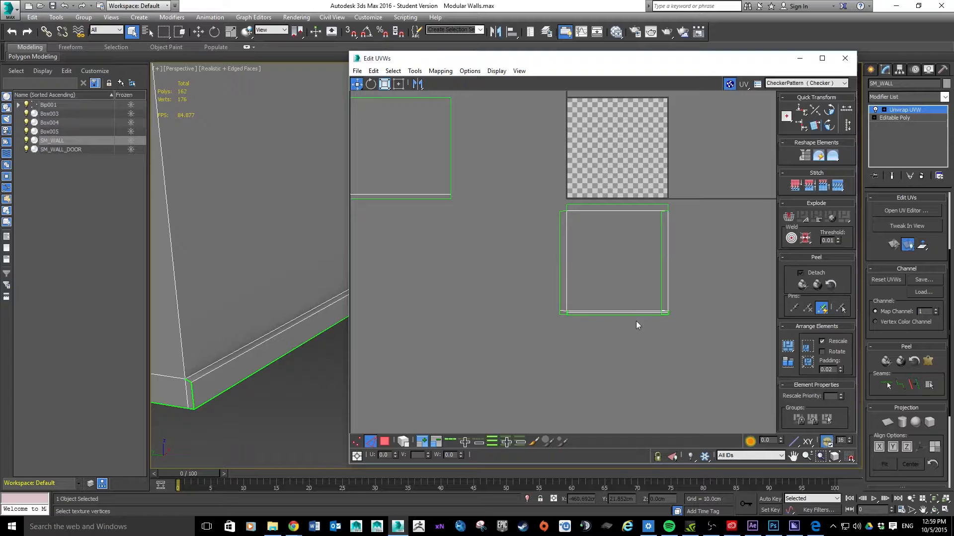
Step: Undo both side strip stitches and clear the edge selection
{"action": "key", "text": "ctrl+z"}
{"action": "key", "text": "ctrl+z"}
{"action": "key", "text": "ctrl+z"}
{"action": "key", "text": "ctrl+z"}
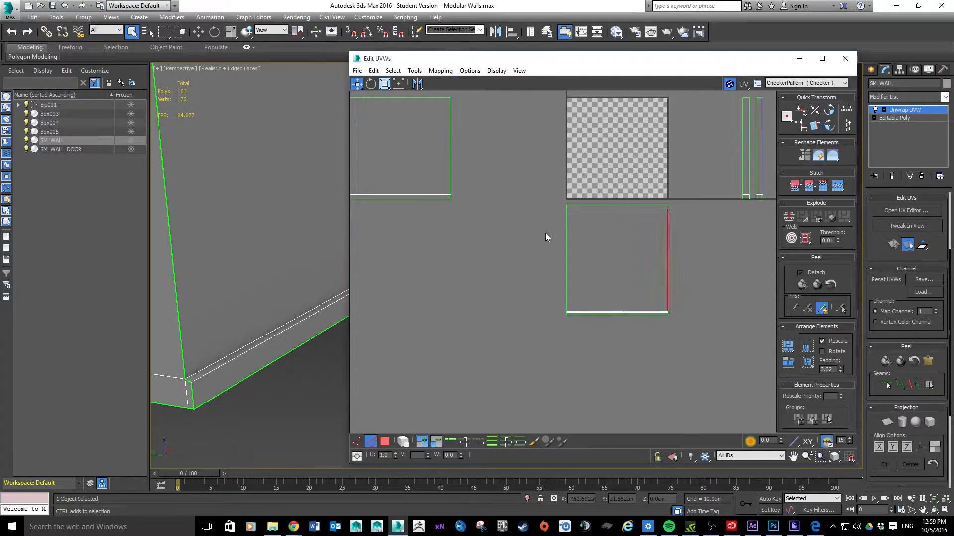
{"action": "left_click", "coordinate": [718, 233]}
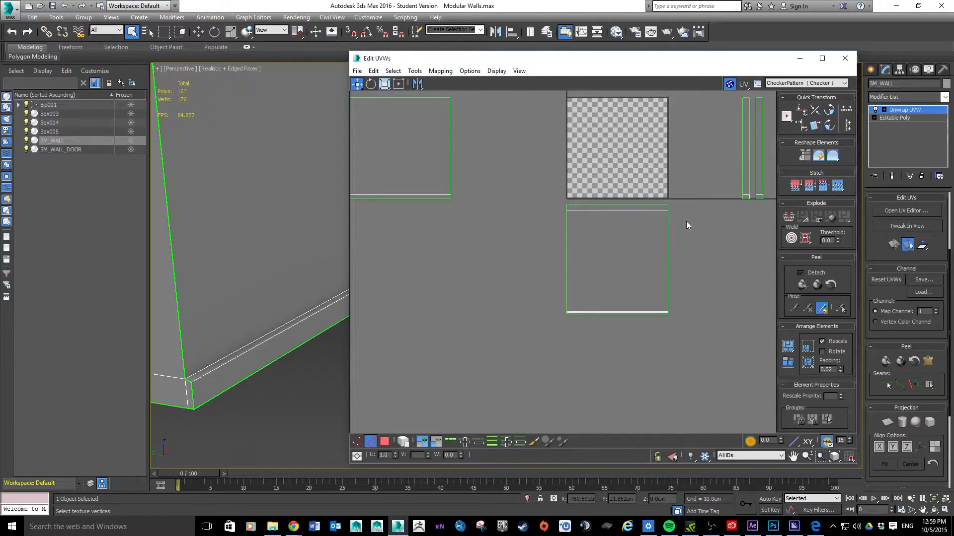
Step: Turn on whole-element selection and scale the square wall shell beside the checker tile down proportionally
{"action": "scroll", "coordinate": [676, 190], "scroll_direction": "down", "scroll_amount": 2}
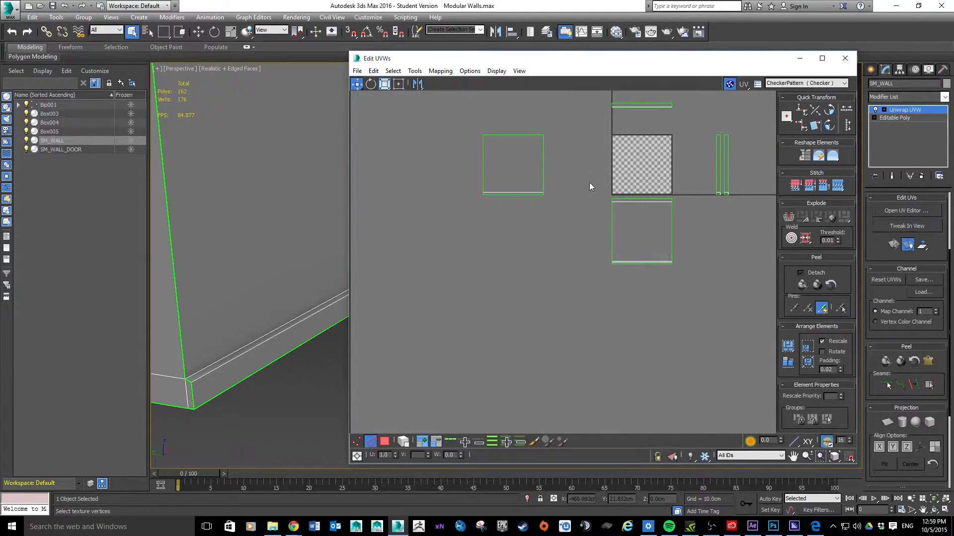
{"action": "left_click", "coordinate": [671, 224]}
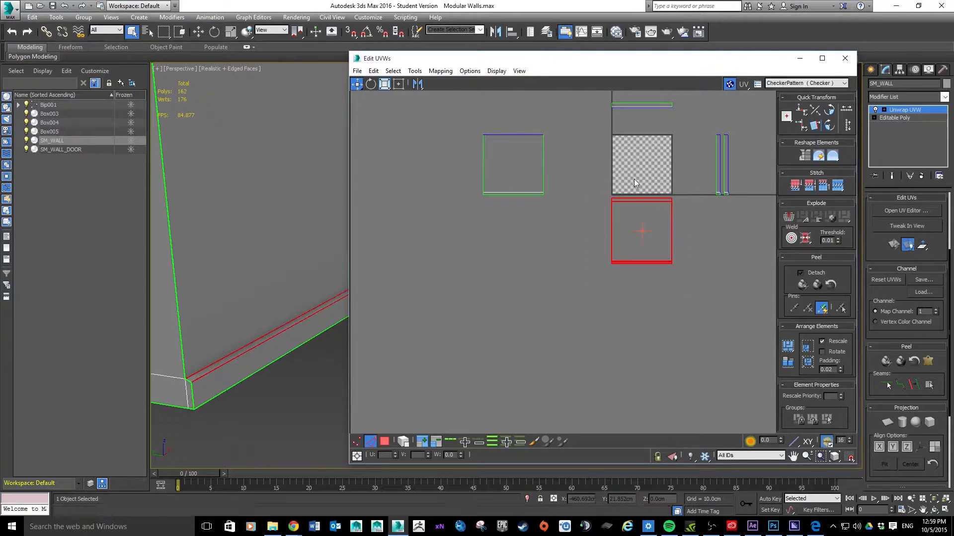
{"action": "left_click", "coordinate": [670, 297]}
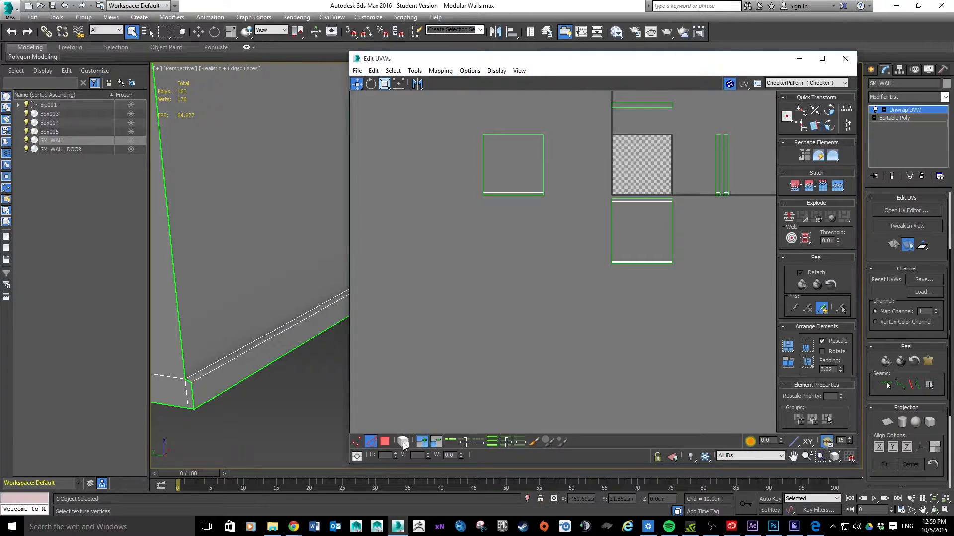
{"action": "left_click", "coordinate": [629, 199]}
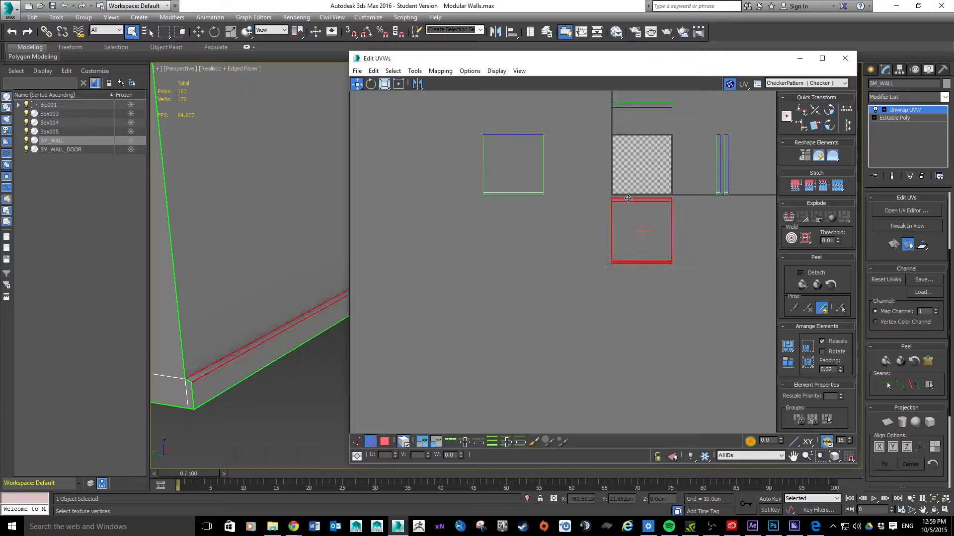
{"action": "left_click", "coordinate": [545, 160]}
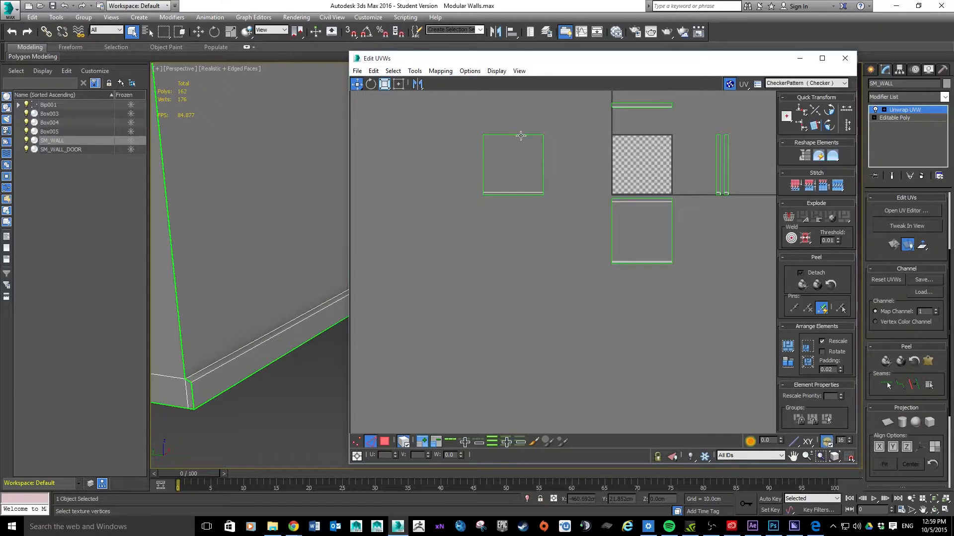
{"action": "left_click", "coordinate": [542, 148]}
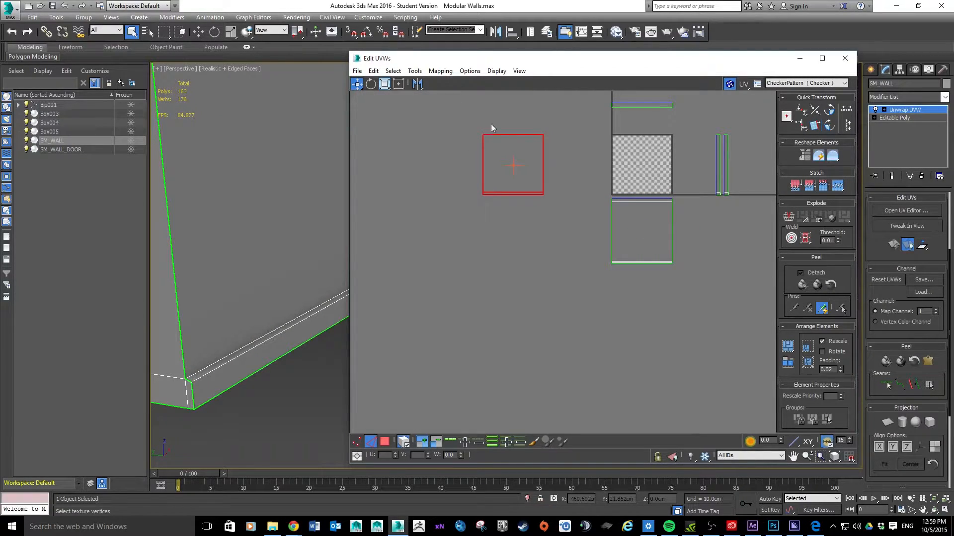
{"action": "left_click", "coordinate": [385, 84]}
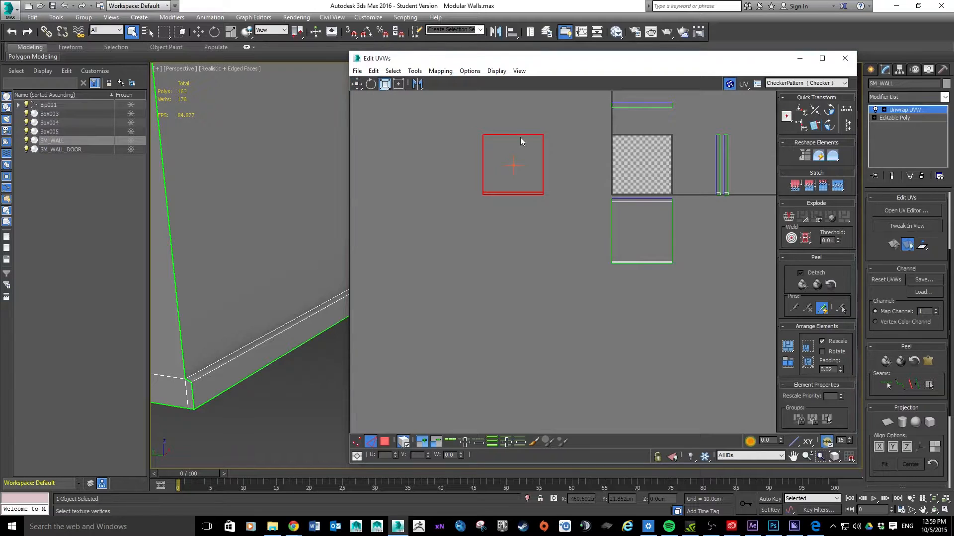
{"action": "left_click_drag", "start_coordinate": [536, 138], "coordinate": [467, 180]}
Step: Scale down the horizontal strip shells above the checker tile and the two tall side strips
{"action": "left_click", "coordinate": [639, 109]}
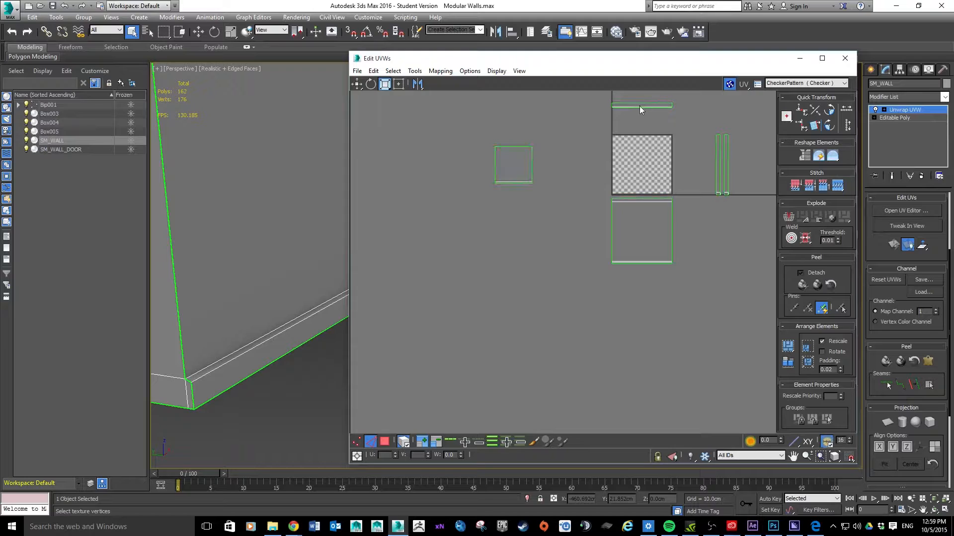
{"action": "left_click", "coordinate": [645, 108]}
{"action": "left_click_drag", "start_coordinate": [644, 108], "coordinate": [592, 129]}
{"action": "left_click", "coordinate": [724, 149]}
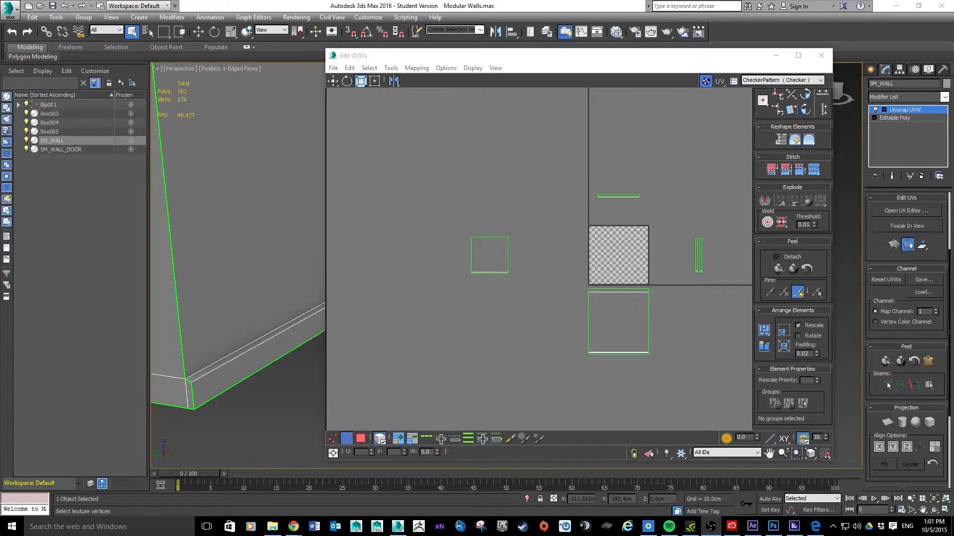
Step: Select the stitched front shell below the checker tile and move it up onto the tile
{"action": "left_click_drag", "start_coordinate": [581, 279], "coordinate": [652, 384]}
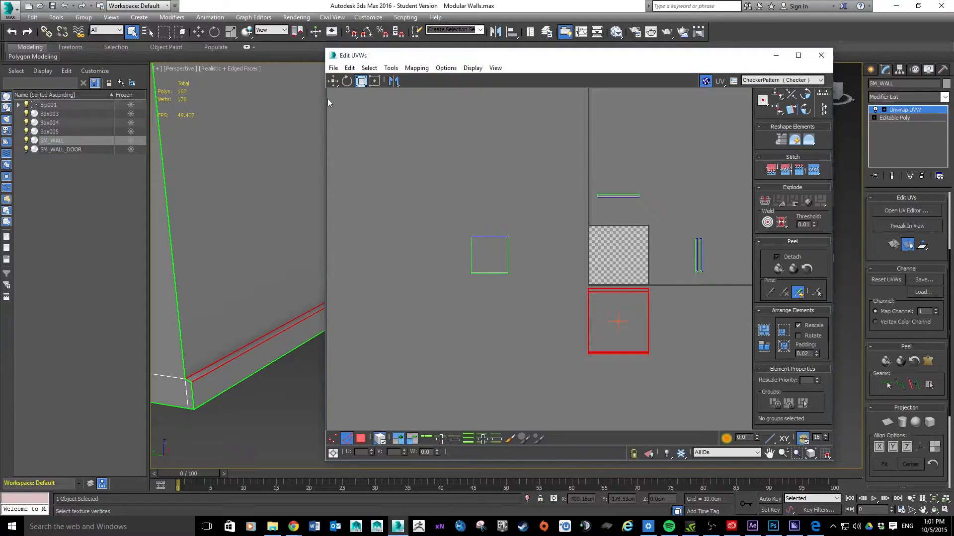
{"action": "left_click", "coordinate": [333, 81]}
{"action": "left_click_drag", "start_coordinate": [619, 289], "coordinate": [618, 228]}
{"action": "scroll", "coordinate": [663, 267], "scroll_direction": "up", "scroll_amount": 5}
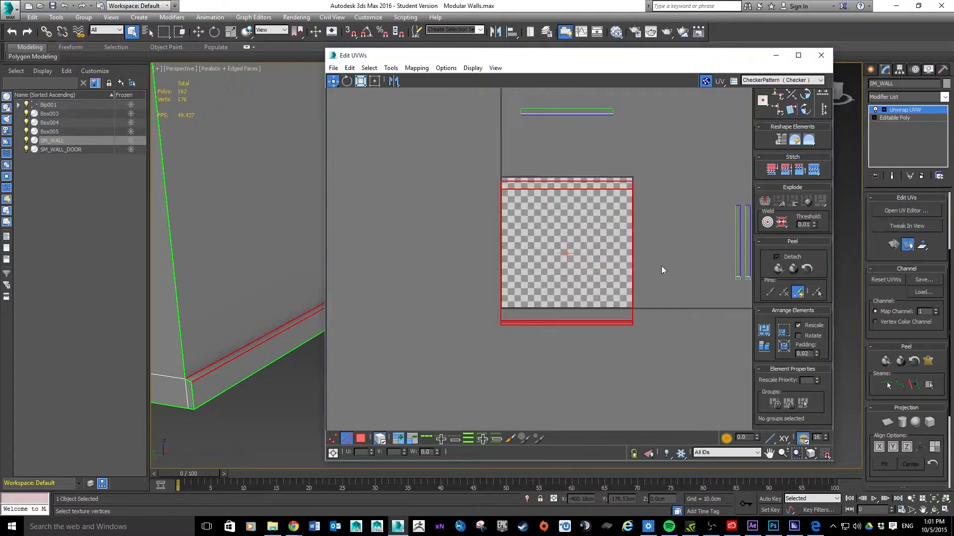
{"action": "scroll", "coordinate": [623, 231], "scroll_direction": "down", "scroll_amount": 6}
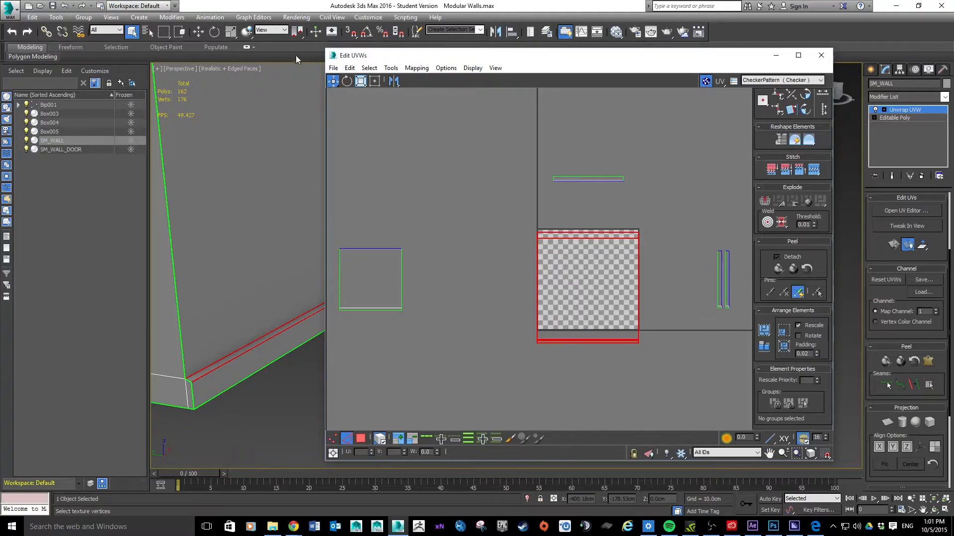
Step: Scale the stitched front shell down proportionally so it fits inside the checker tile
{"action": "left_click", "coordinate": [613, 242]}
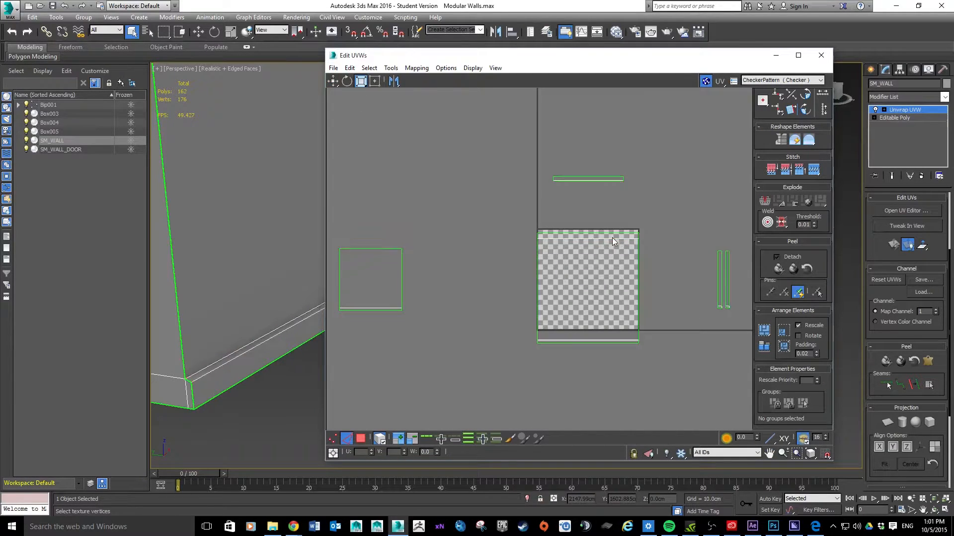
{"action": "left_click", "coordinate": [617, 239]}
{"action": "left_click_drag", "start_coordinate": [621, 238], "coordinate": [545, 315]}
{"action": "left_click", "coordinate": [333, 81]}
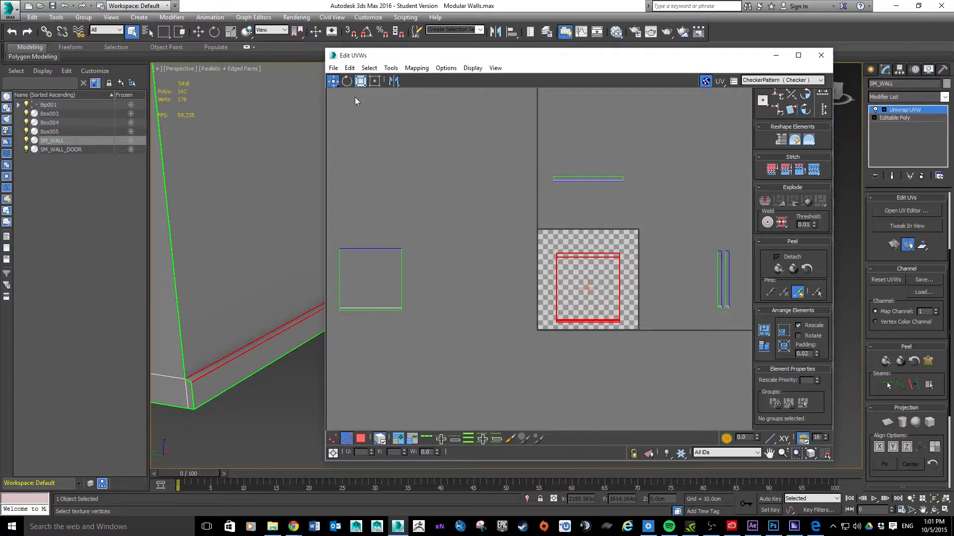
Step: Move the stitched front shell to the checker tile's upper-left corner and place the two tall side strips directly beside it
{"action": "left_click_drag", "start_coordinate": [603, 257], "coordinate": [586, 236]}
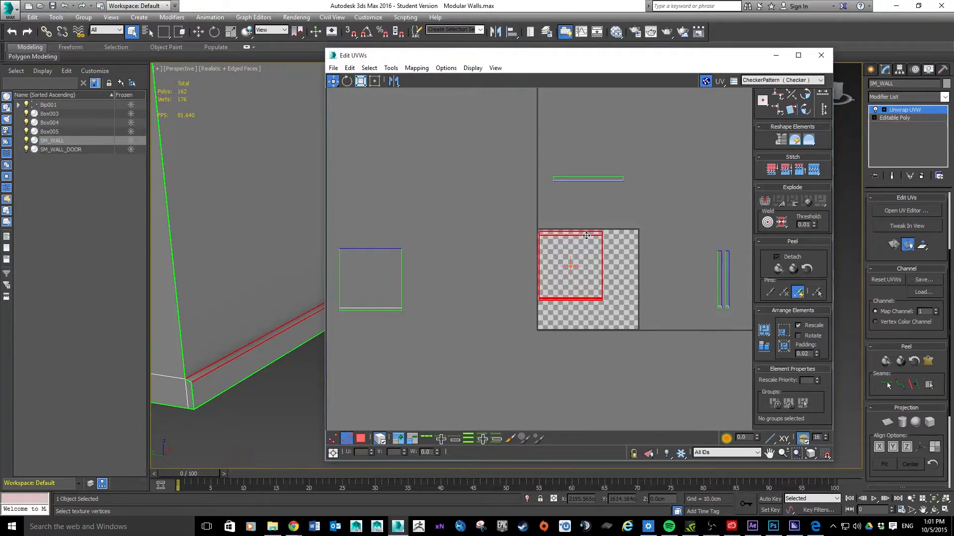
{"action": "left_click", "coordinate": [687, 213]}
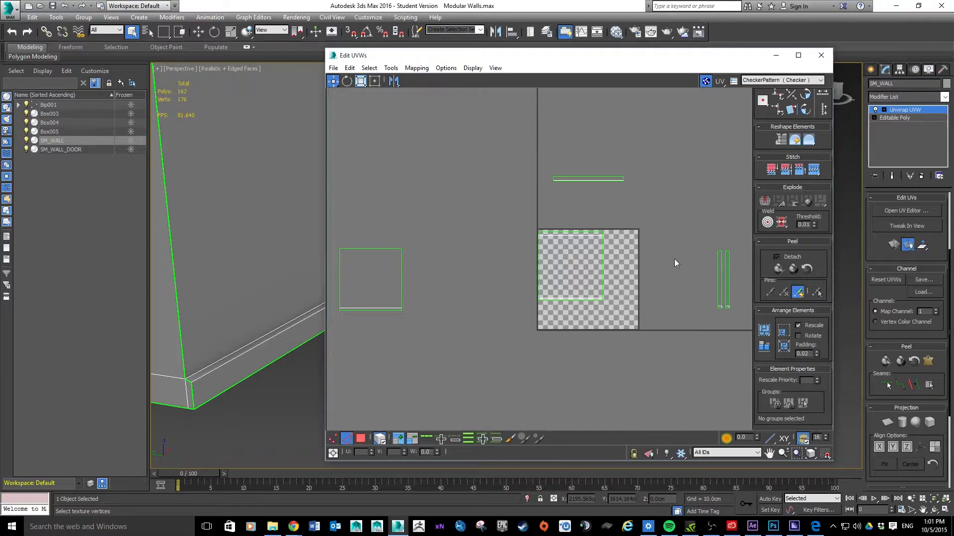
{"action": "left_click_drag", "start_coordinate": [717, 270], "coordinate": [737, 340]}
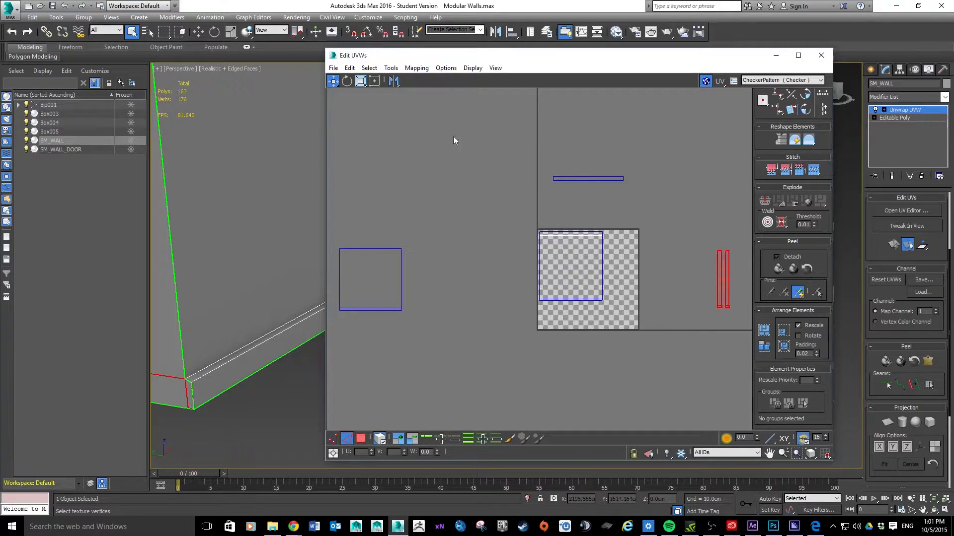
{"action": "left_click", "coordinate": [375, 81]}
{"action": "left_click_drag", "start_coordinate": [721, 276], "coordinate": [609, 258]}
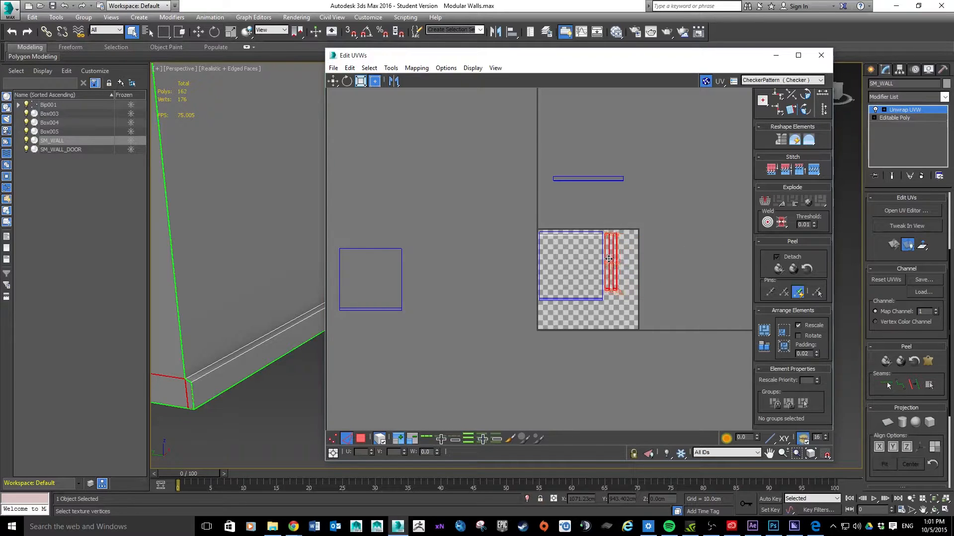
{"action": "left_click", "coordinate": [667, 252]}
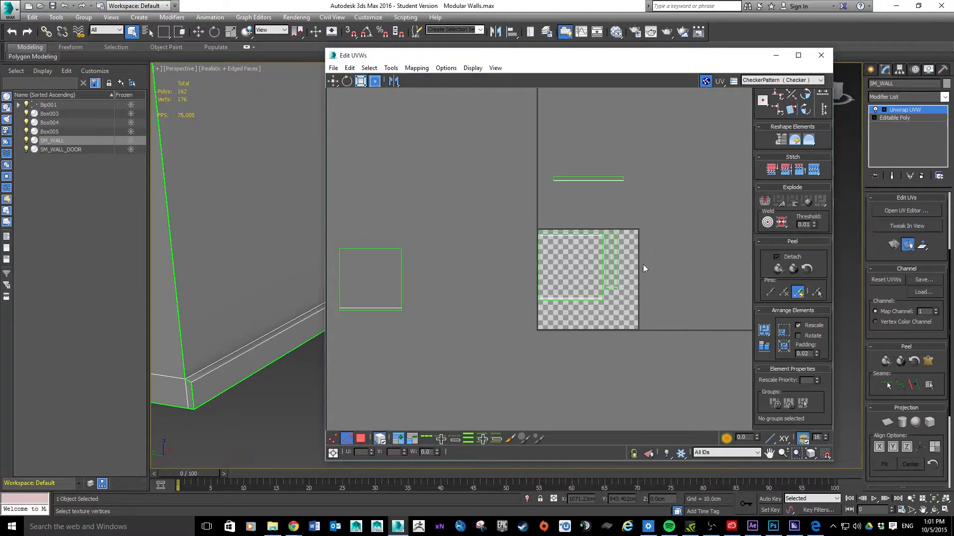
Step: Move the horizontal strip shells onto the tile just below the front shell and scale them down to match its width
{"action": "scroll", "coordinate": [641, 265], "scroll_direction": "up", "scroll_amount": 4}
{"action": "scroll", "coordinate": [631, 278], "scroll_direction": "down", "scroll_amount": 2}
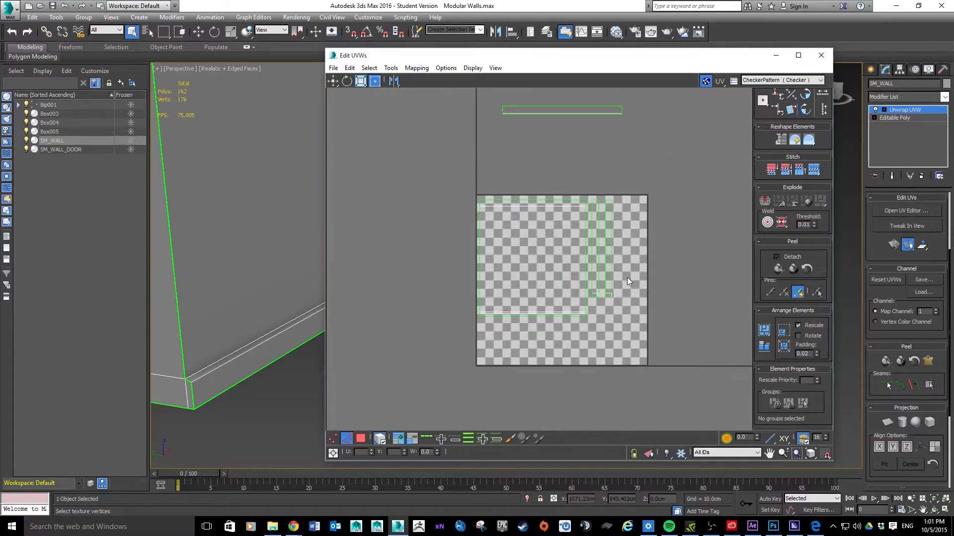
{"action": "left_click", "coordinate": [557, 113]}
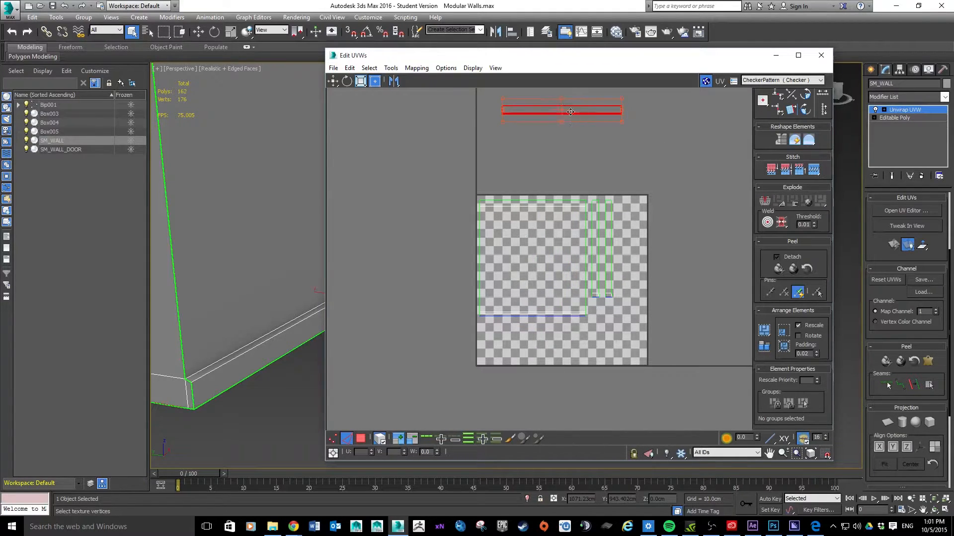
{"action": "left_click_drag", "start_coordinate": [569, 109], "coordinate": [547, 324]}
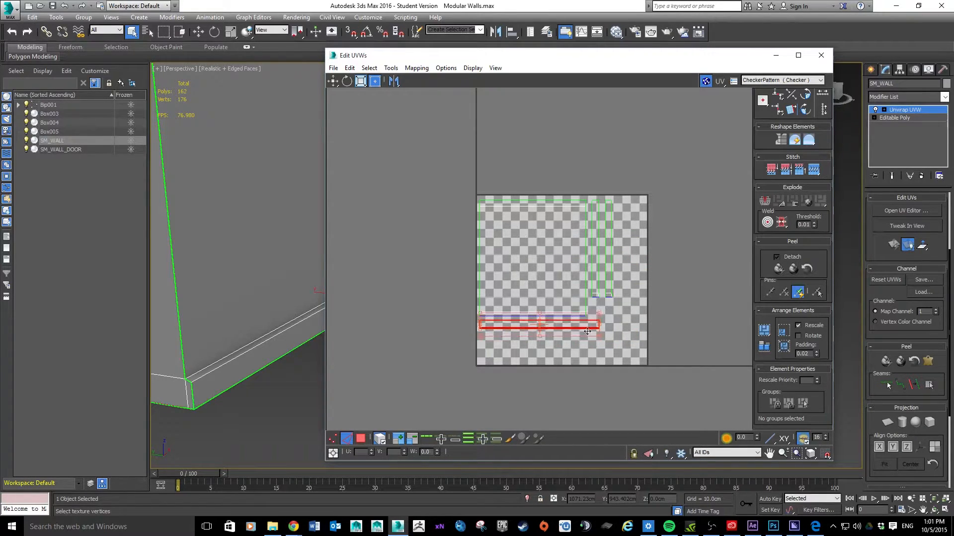
{"action": "left_click_drag", "start_coordinate": [601, 334], "coordinate": [589, 334]}
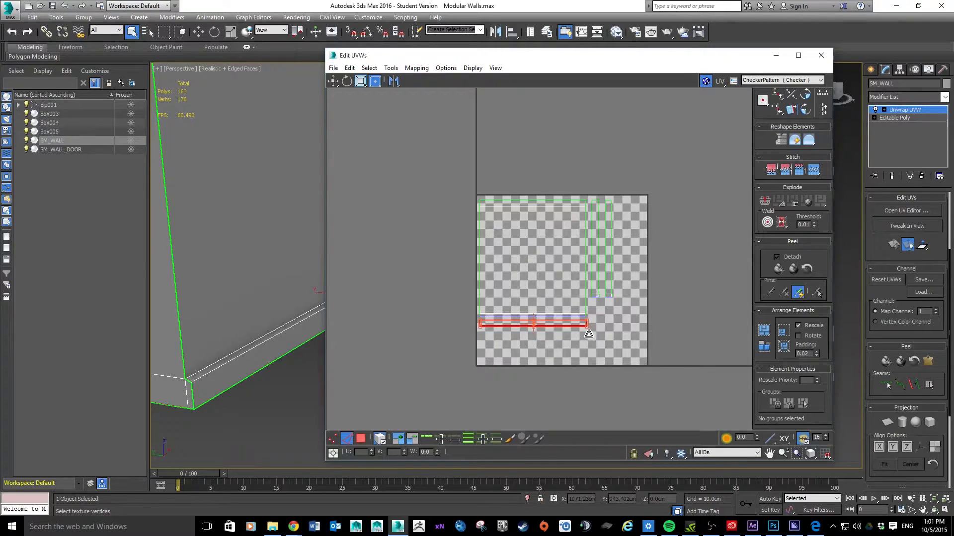
{"action": "left_click", "coordinate": [690, 330]}
Step: Select the square wall shell outside the checker tile and fit it into the tile's lower-right corner
{"action": "scroll", "coordinate": [451, 266], "scroll_direction": "down", "scroll_amount": 4}
{"action": "left_click_drag", "start_coordinate": [343, 252], "coordinate": [503, 286]}
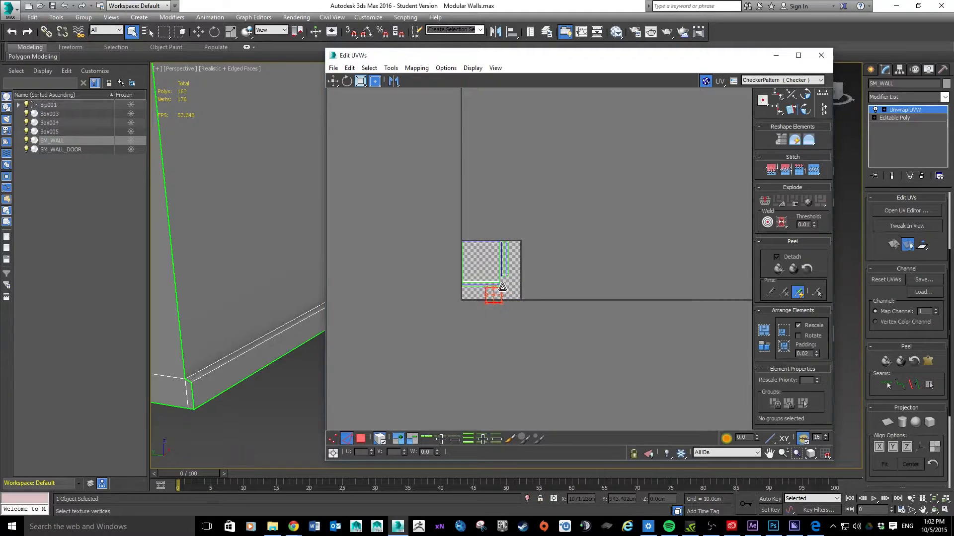
{"action": "scroll", "coordinate": [534, 301], "scroll_direction": "up", "scroll_amount": 2}
{"action": "scroll", "coordinate": [527, 302], "scroll_direction": "up", "scroll_amount": 3}
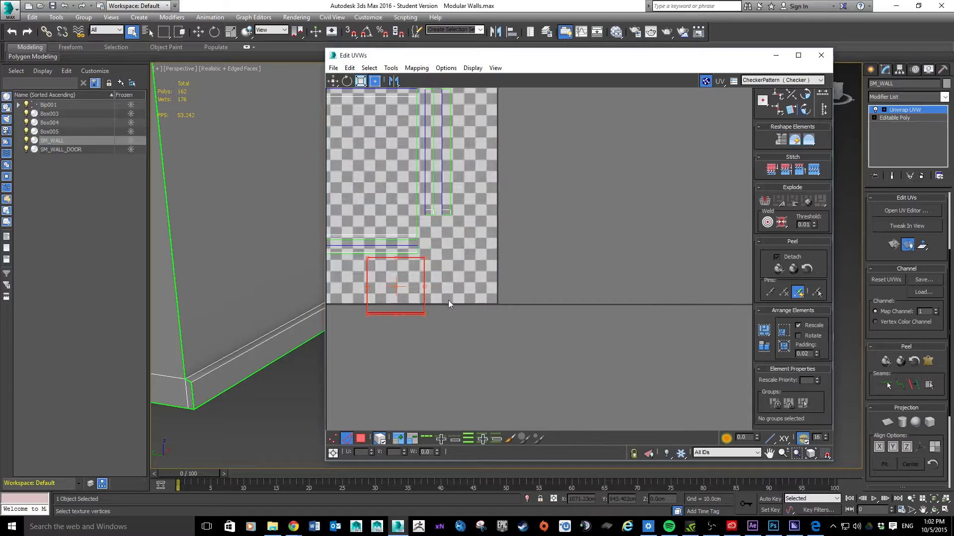
{"action": "middle_click_drag", "start_coordinate": [517, 260], "coordinate": [638, 297]}
{"action": "left_click_drag", "start_coordinate": [520, 329], "coordinate": [591, 315]}
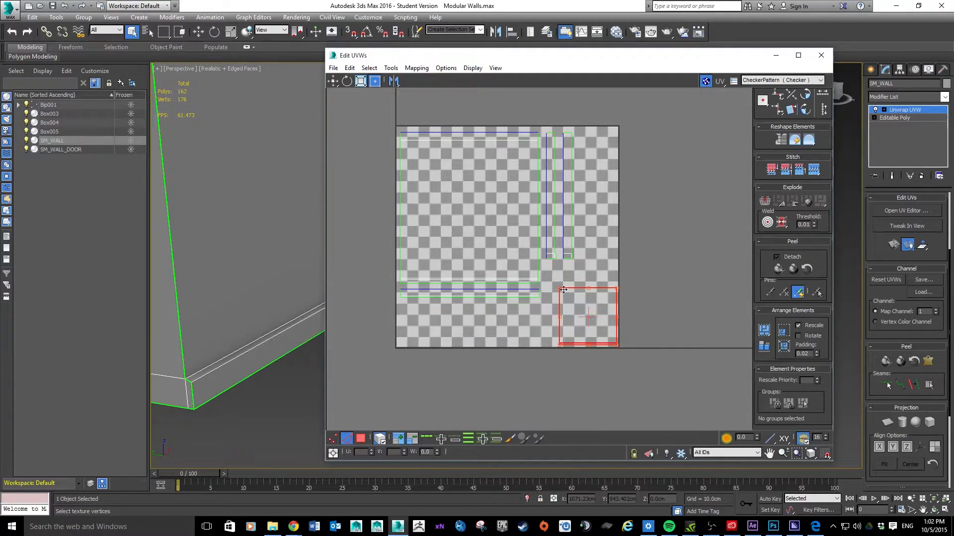
Step: Shift the horizontal strips down to the tile's lower edge and the two tall side strips toward its right edge
{"action": "left_click", "coordinate": [527, 294]}
{"action": "left_click", "coordinate": [525, 297]}
{"action": "left_click_drag", "start_coordinate": [482, 292], "coordinate": [485, 338]}
{"action": "left_click_drag", "start_coordinate": [586, 119], "coordinate": [546, 276]}
{"action": "left_click_drag", "start_coordinate": [552, 195], "coordinate": [588, 208]}
Step: Scale the stitched front shell up to fill the space freed between the strips
{"action": "left_click", "coordinate": [537, 212]}
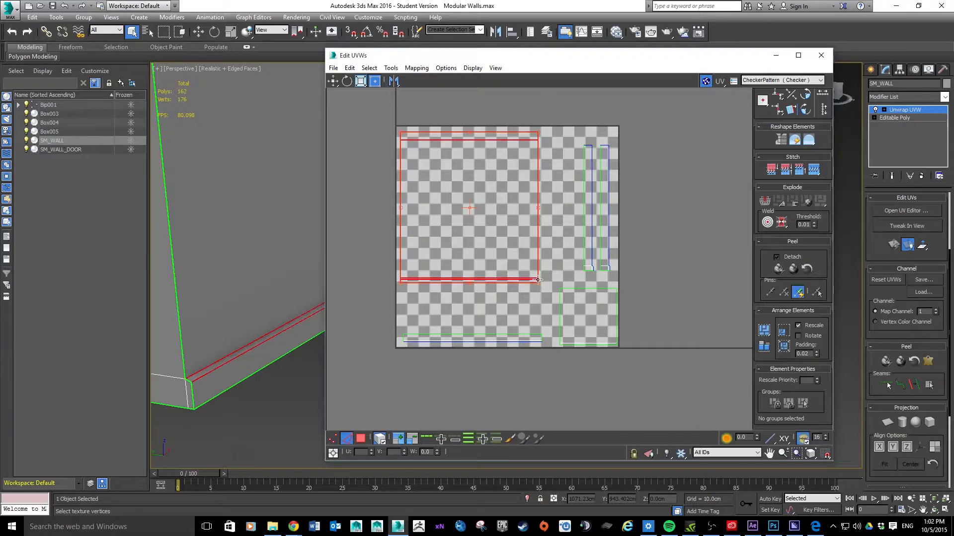
{"action": "left_click_drag", "start_coordinate": [537, 280], "coordinate": [558, 305]}
{"action": "left_click", "coordinate": [669, 268]}
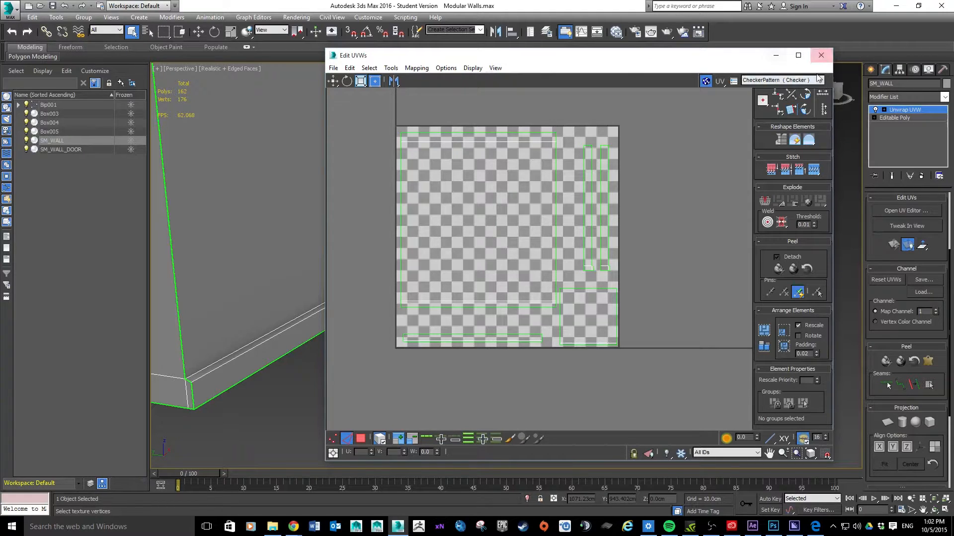
Step: Close the UV editor and bring the whole lower part of SM_WALL into view
{"action": "left_click", "coordinate": [770, 80]}
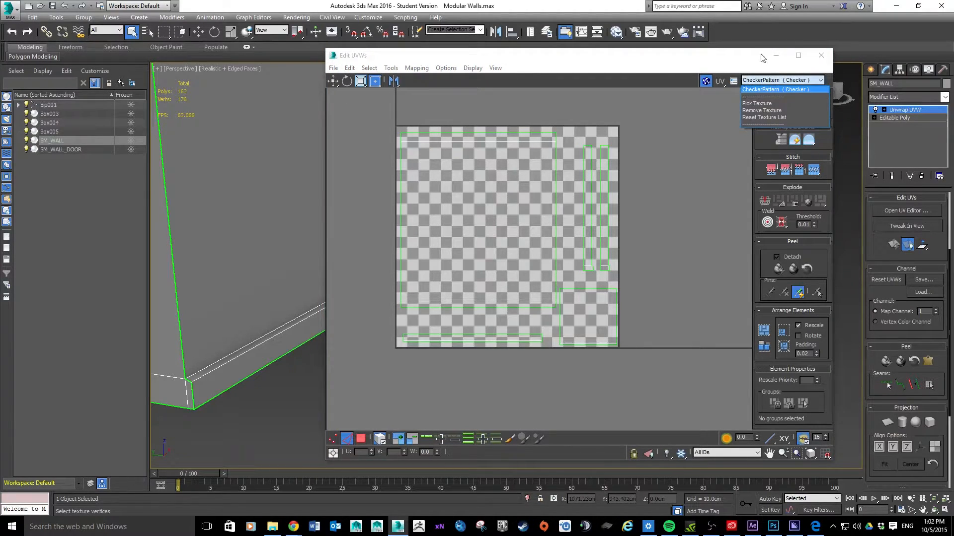
{"action": "left_click", "coordinate": [775, 56]}
{"action": "left_click", "coordinate": [820, 56]}
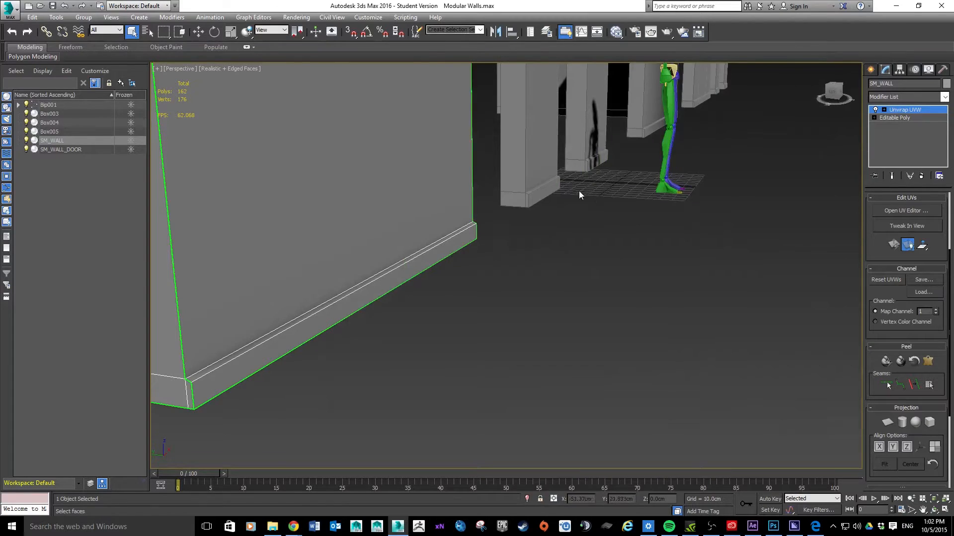
{"action": "scroll", "coordinate": [579, 191], "scroll_direction": "down", "scroll_amount": 4}
{"action": "scroll", "coordinate": [609, 160], "scroll_direction": "up", "scroll_amount": 3}
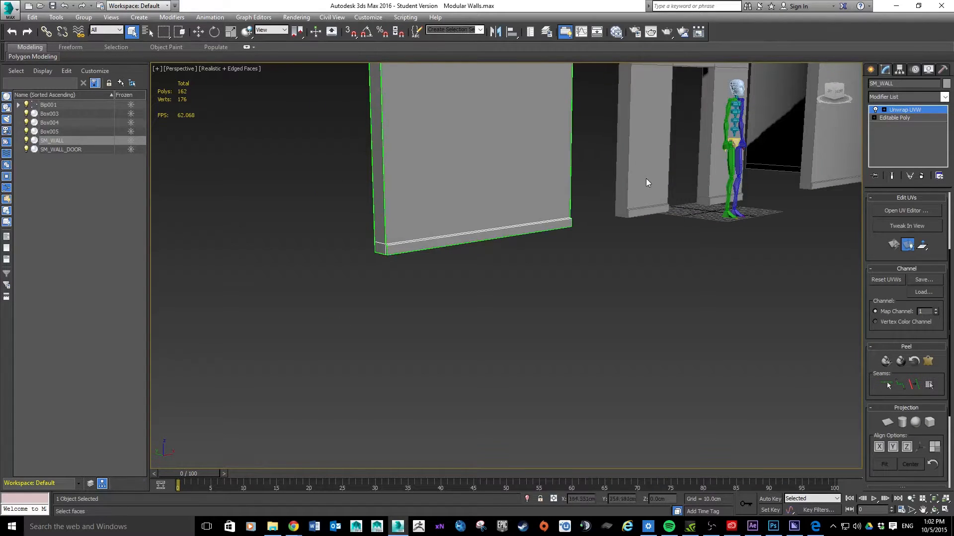
Step: Open the material editor and switch it to the Compact Material Editor mode
{"action": "left_click", "coordinate": [615, 32]}
{"action": "left_click", "coordinate": [610, 58]}
{"action": "left_click", "coordinate": [616, 32]}
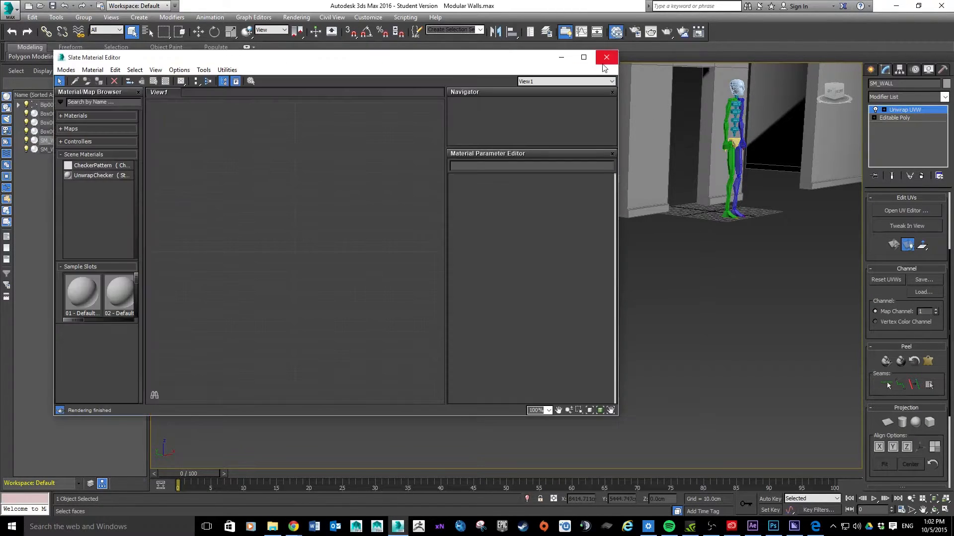
{"action": "left_click_drag", "start_coordinate": [339, 62], "coordinate": [622, 76]}
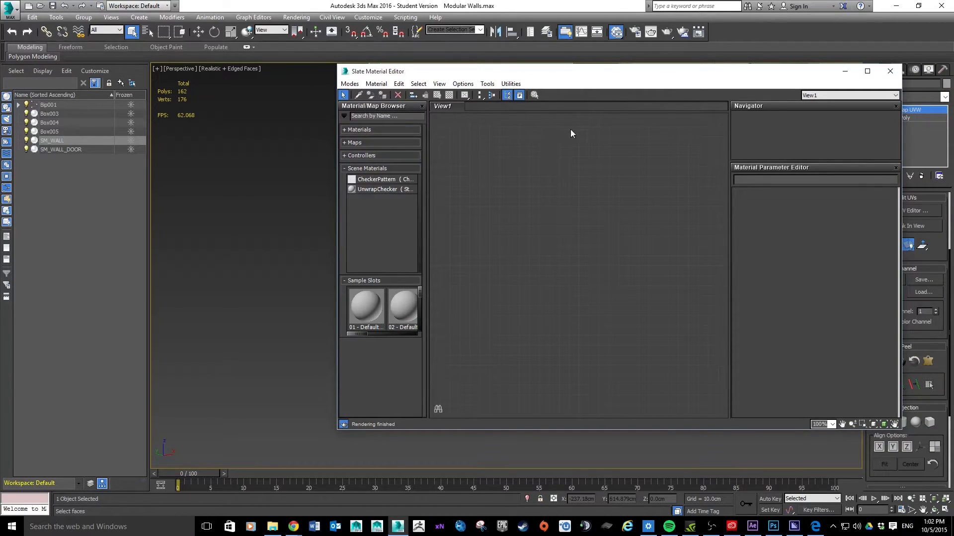
{"action": "left_click", "coordinate": [350, 84]}
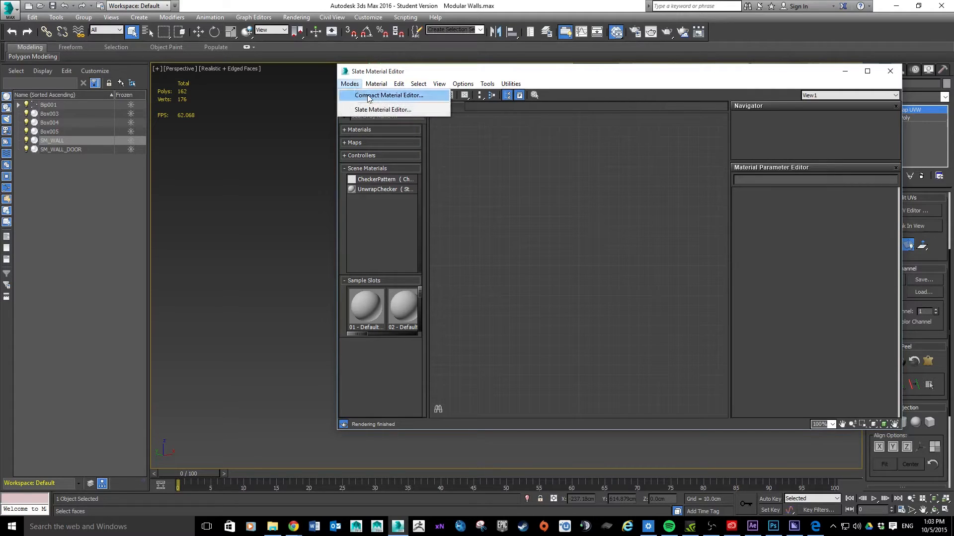
{"action": "left_click", "coordinate": [369, 96]}
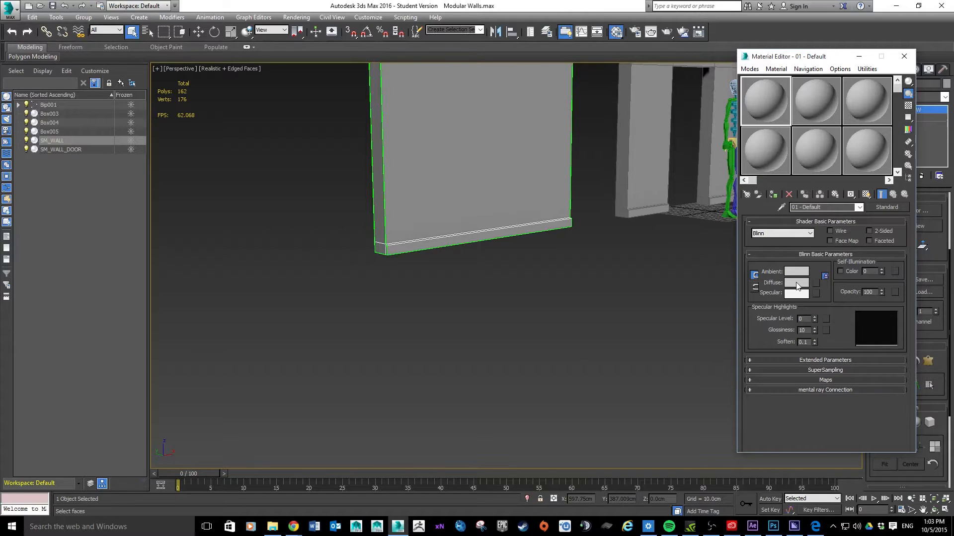
Step: Load UV MAPPING.jpg from First Project\sceneassets\images as the first material's diffuse bitmap and set its U and V tiling to 4.0
{"action": "left_click", "coordinate": [816, 283]}
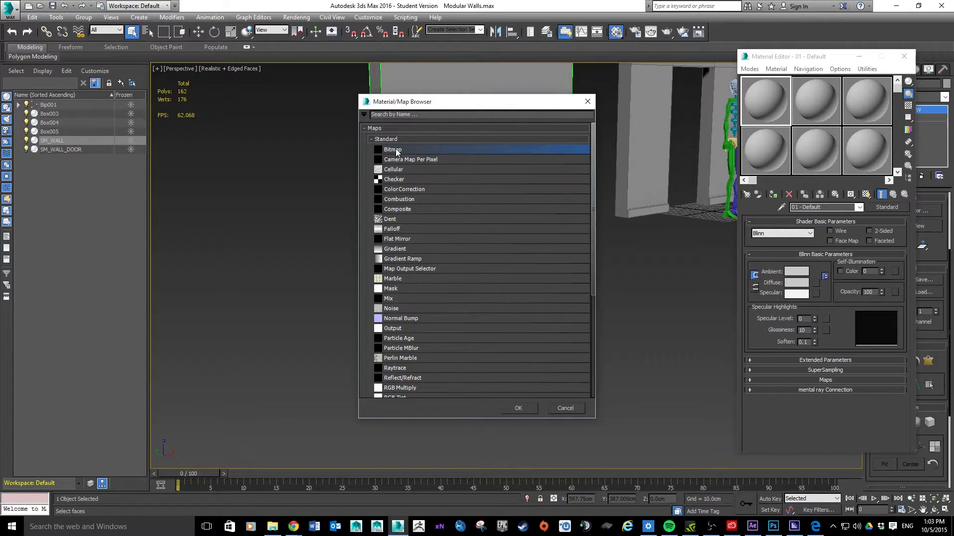
{"action": "double_click", "coordinate": [396, 150]}
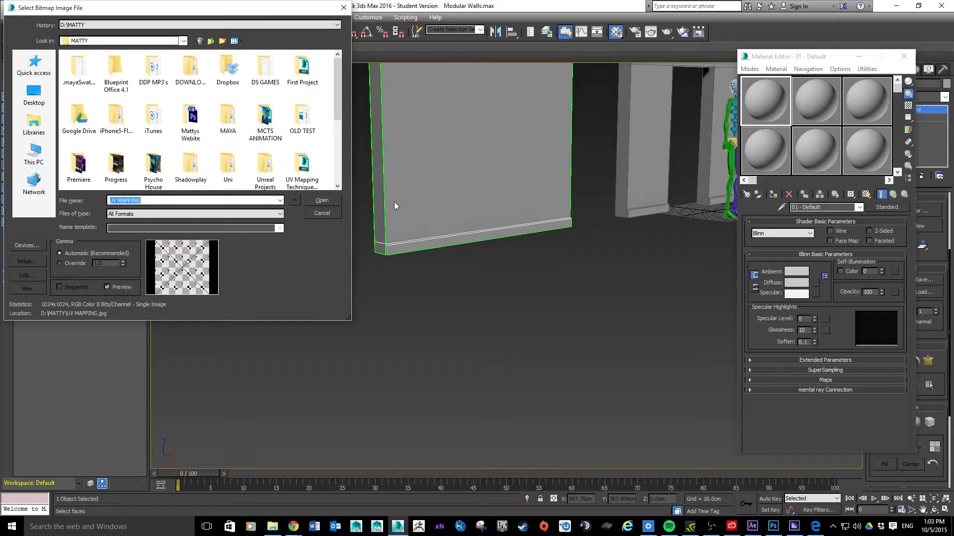
{"action": "left_click_drag", "start_coordinate": [347, 318], "coordinate": [348, 349]}
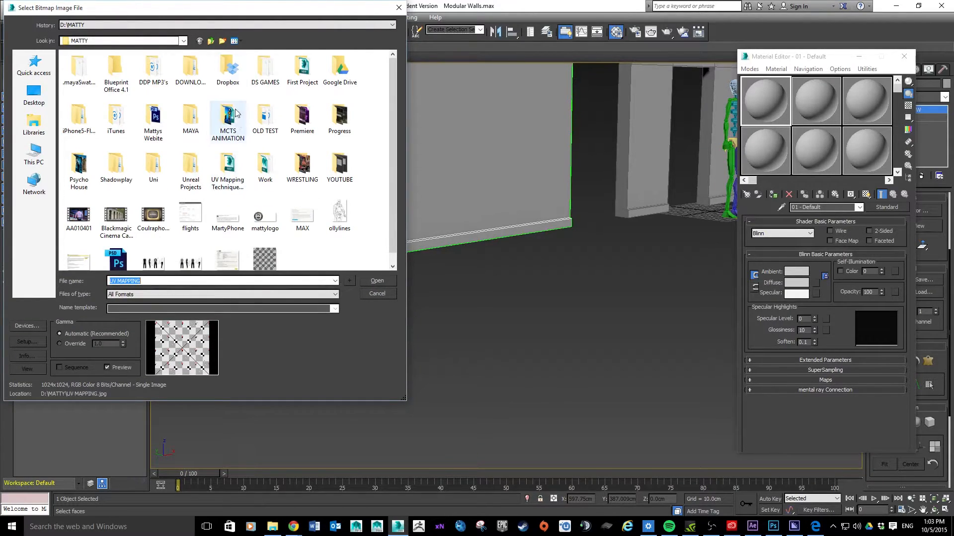
{"action": "left_click", "coordinate": [33, 155]}
{"action": "double_click", "coordinate": [234, 167]}
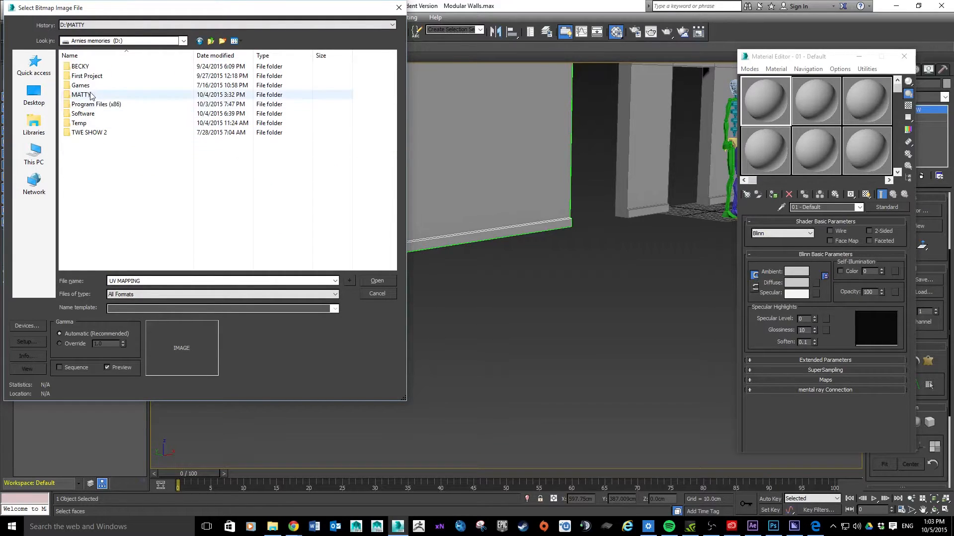
{"action": "double_click", "coordinate": [85, 76]}
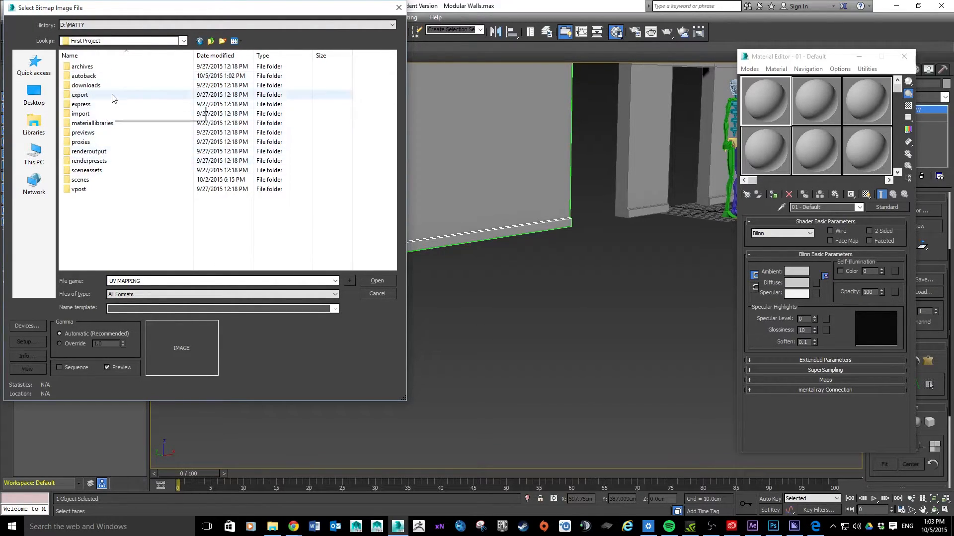
{"action": "left_click", "coordinate": [94, 171]}
{"action": "double_click", "coordinate": [95, 171]}
{"action": "double_click", "coordinate": [82, 85]}
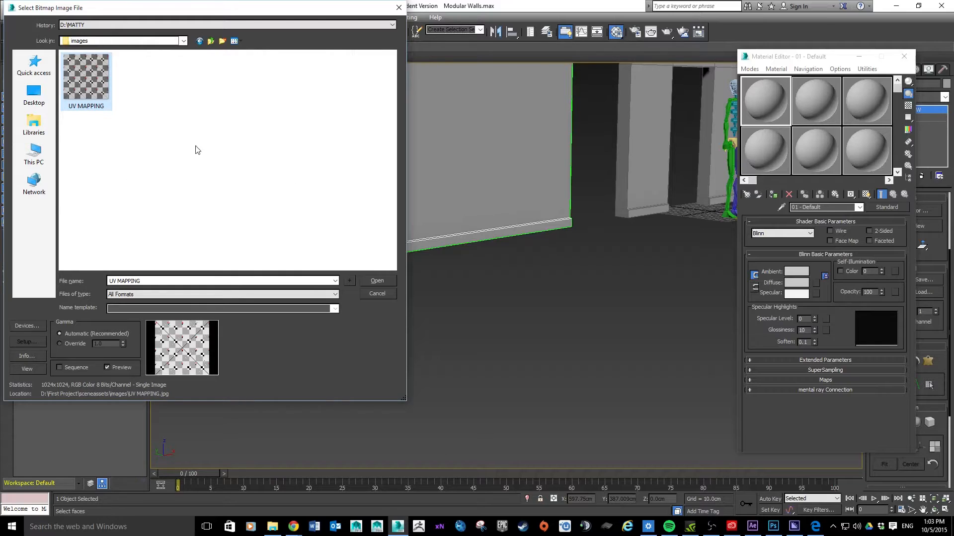
{"action": "left_click", "coordinate": [373, 280]}
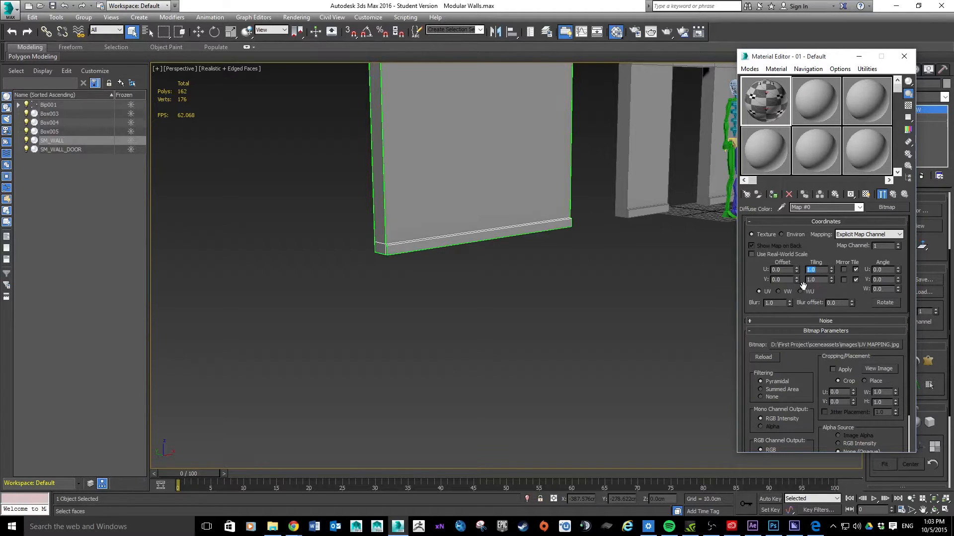
{"action": "key", "text": "Tab"}
{"action": "key", "text": "Return"}
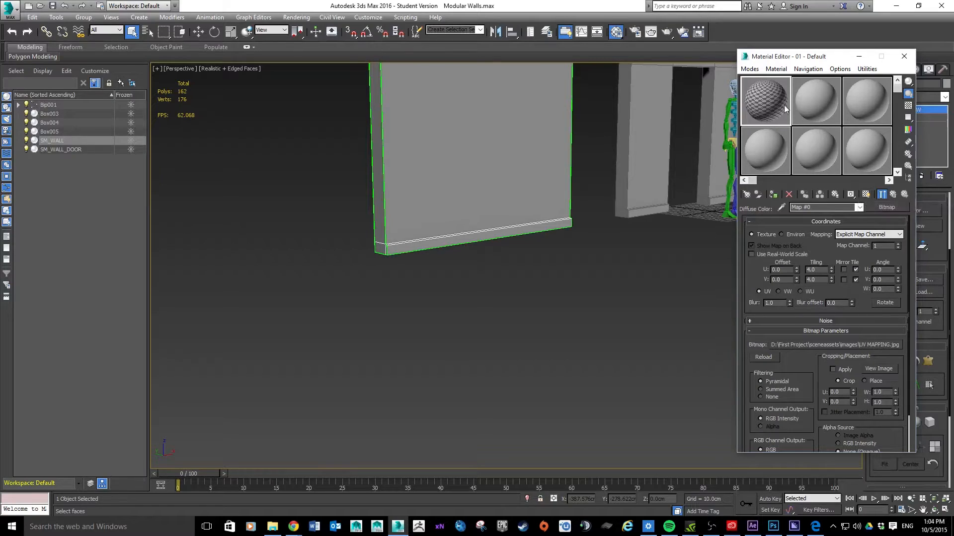
Step: Assign the checker material to SM_WALL, show its texture in the viewport, and close the material editor
{"action": "left_click_drag", "start_coordinate": [771, 105], "coordinate": [520, 124]}
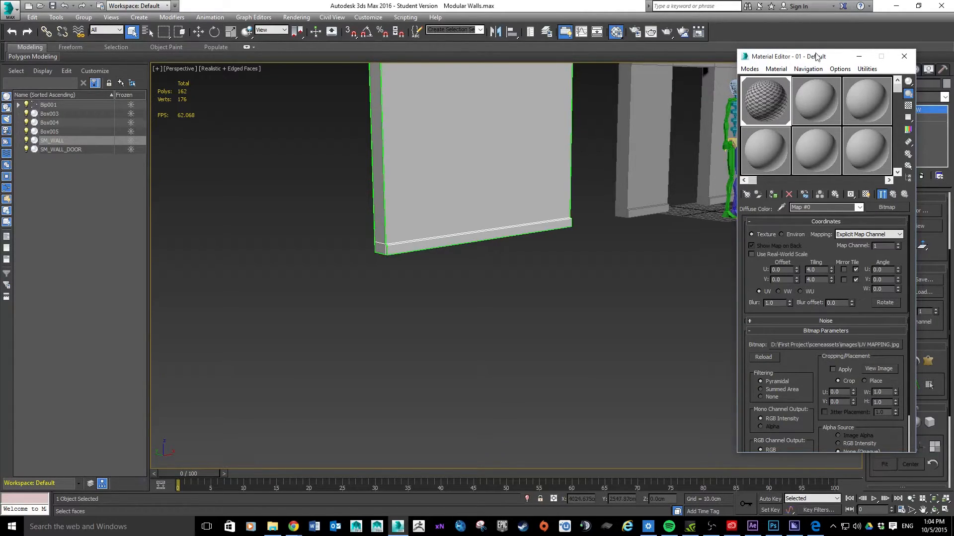
{"action": "left_click", "coordinate": [865, 195]}
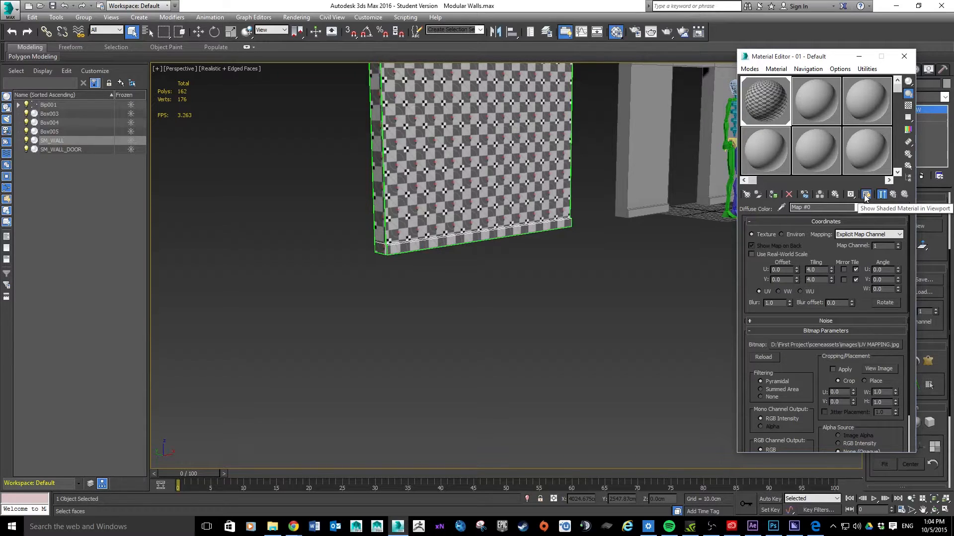
{"action": "left_click_drag", "start_coordinate": [820, 60], "coordinate": [806, 58]}
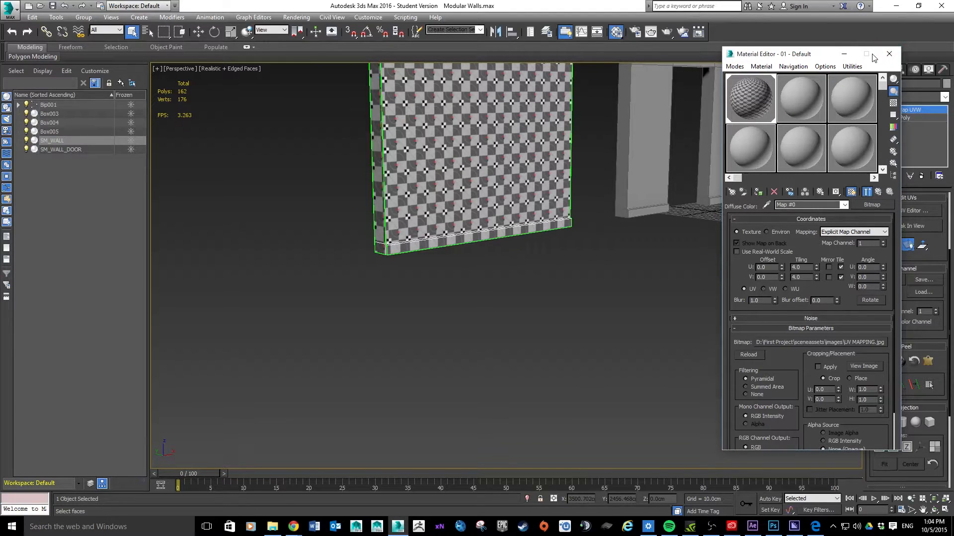
{"action": "left_click", "coordinate": [889, 54]}
Step: Inspect the checker texture on SM_WALL's faces for stretching, scale and orientation
{"action": "scroll", "coordinate": [495, 144], "scroll_direction": "up", "scroll_amount": 5}
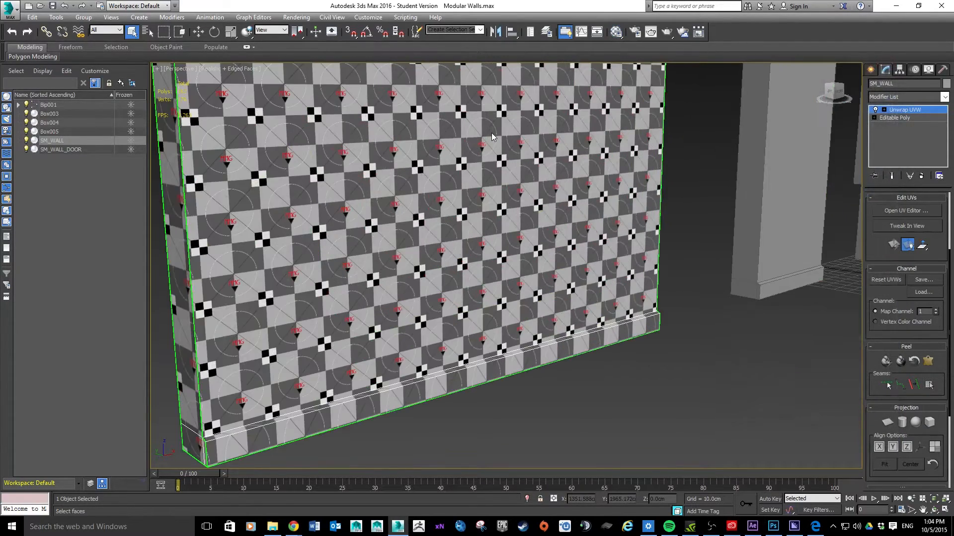
{"action": "middle_click_drag", "start_coordinate": [543, 164], "coordinate": [614, 289], "text": "alt"}
{"action": "scroll", "coordinate": [622, 224], "scroll_direction": "down", "scroll_amount": 5}
{"action": "scroll", "coordinate": [622, 224], "scroll_direction": "up", "scroll_amount": 5}
{"action": "middle_click_drag", "start_coordinate": [622, 225], "coordinate": [657, 215], "text": "alt"}
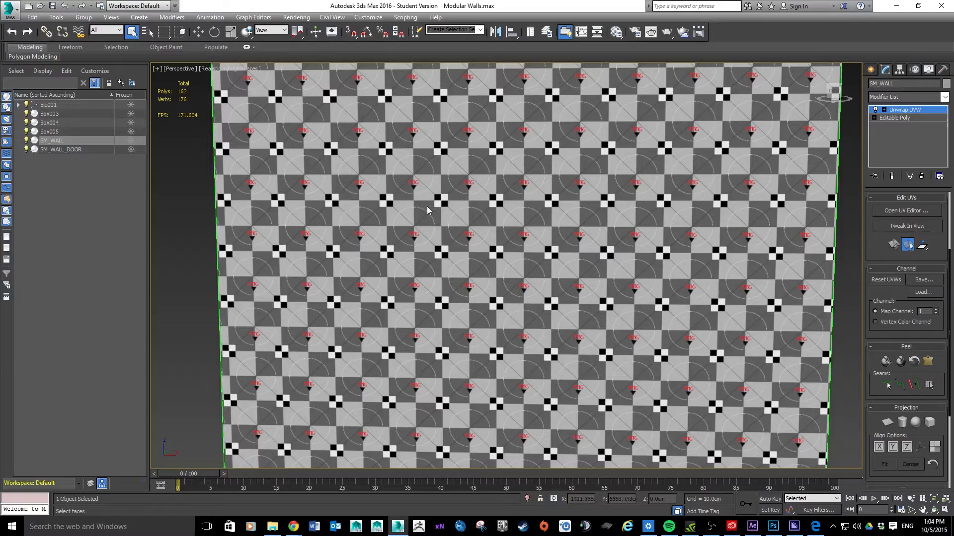
{"action": "middle_click_drag", "start_coordinate": [373, 219], "coordinate": [467, 208], "text": "alt"}
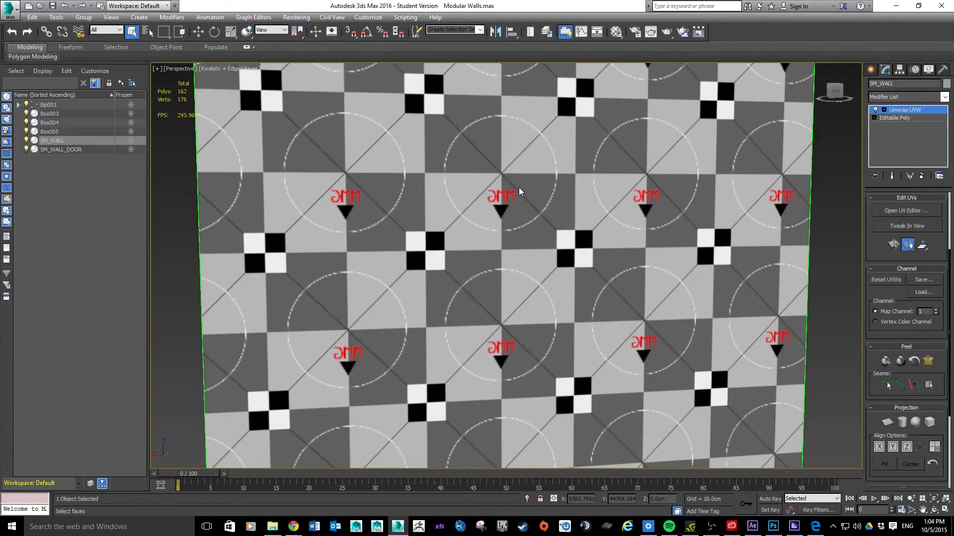
Step: Examine the lettering direction and scale of the checker texture across SM_WALL's large faces and along the strip at its base
{"action": "scroll", "coordinate": [519, 192], "scroll_direction": "down", "scroll_amount": 10}
{"action": "scroll", "coordinate": [517, 299], "scroll_direction": "up", "scroll_amount": 8}
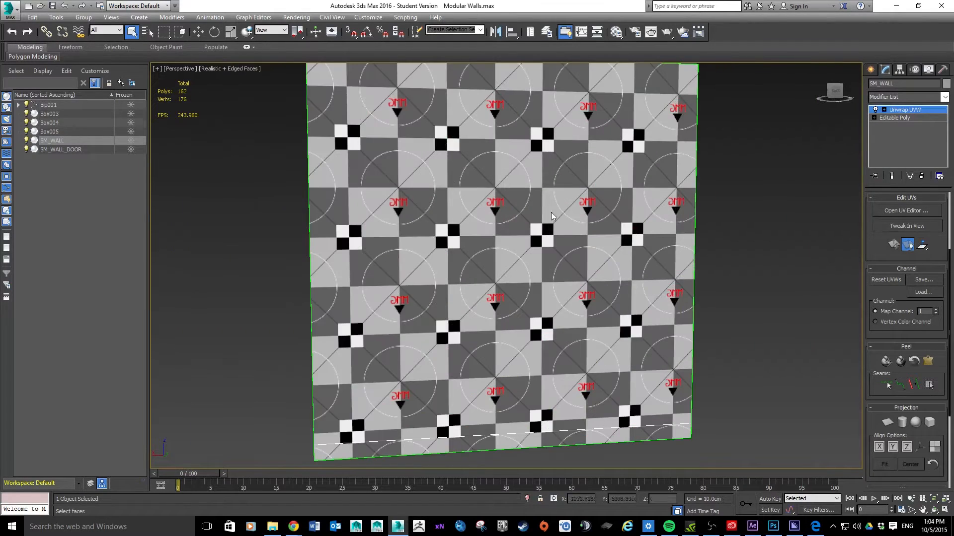
{"action": "middle_click_drag", "start_coordinate": [599, 154], "coordinate": [575, 208], "text": "alt"}
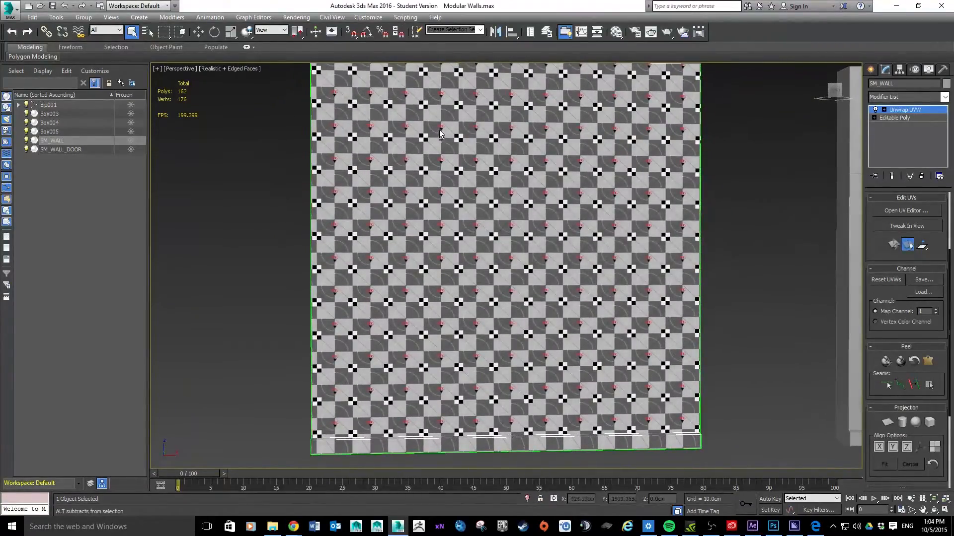
{"action": "scroll", "coordinate": [586, 214], "scroll_direction": "up", "scroll_amount": 3}
{"action": "scroll", "coordinate": [586, 215], "scroll_direction": "down", "scroll_amount": 3}
{"action": "middle_click_drag", "start_coordinate": [582, 256], "coordinate": [604, 298], "text": "alt"}
{"action": "scroll", "coordinate": [605, 299], "scroll_direction": "up", "scroll_amount": 5}
{"action": "middle_click_drag", "start_coordinate": [594, 343], "coordinate": [582, 220], "text": "alt"}
{"action": "middle_click_drag", "start_coordinate": [543, 188], "coordinate": [651, 257]}
{"action": "scroll", "coordinate": [629, 269], "scroll_direction": "up", "scroll_amount": 3}
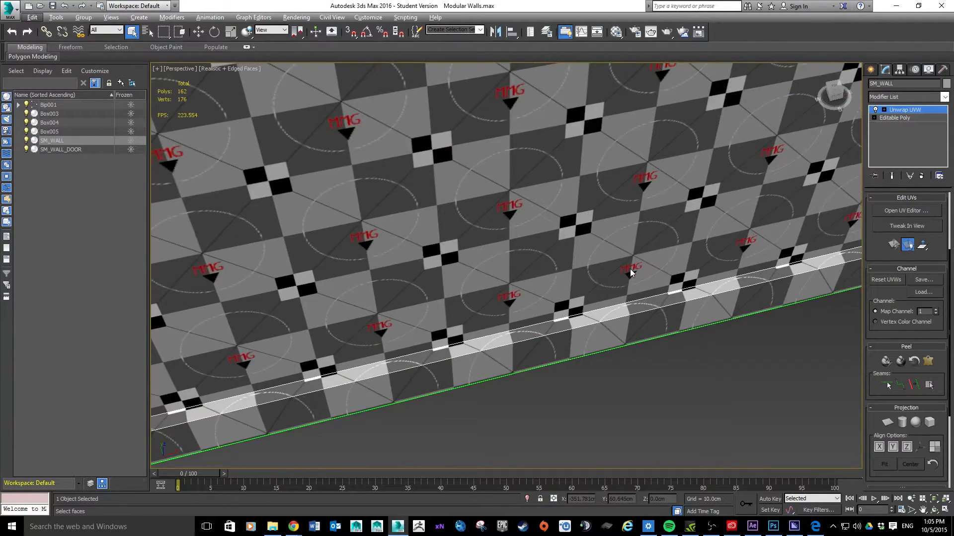
{"action": "scroll", "coordinate": [629, 269], "scroll_direction": "up", "scroll_amount": 2}
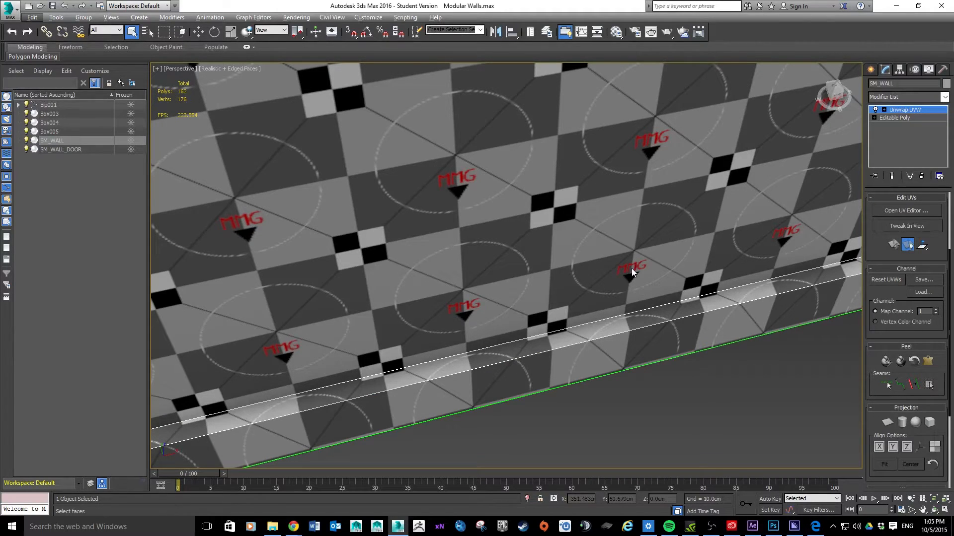
{"action": "scroll", "coordinate": [631, 268], "scroll_direction": "down", "scroll_amount": 4}
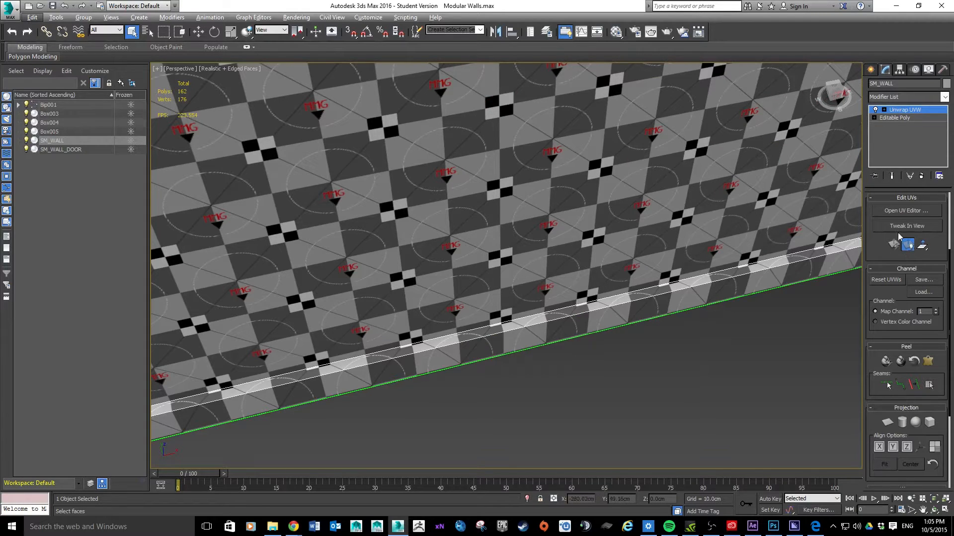
Step: Open the UV editor and flip SM_WALL's small square shell horizontally to correct the mirrored checker lettering
{"action": "left_click", "coordinate": [901, 211]}
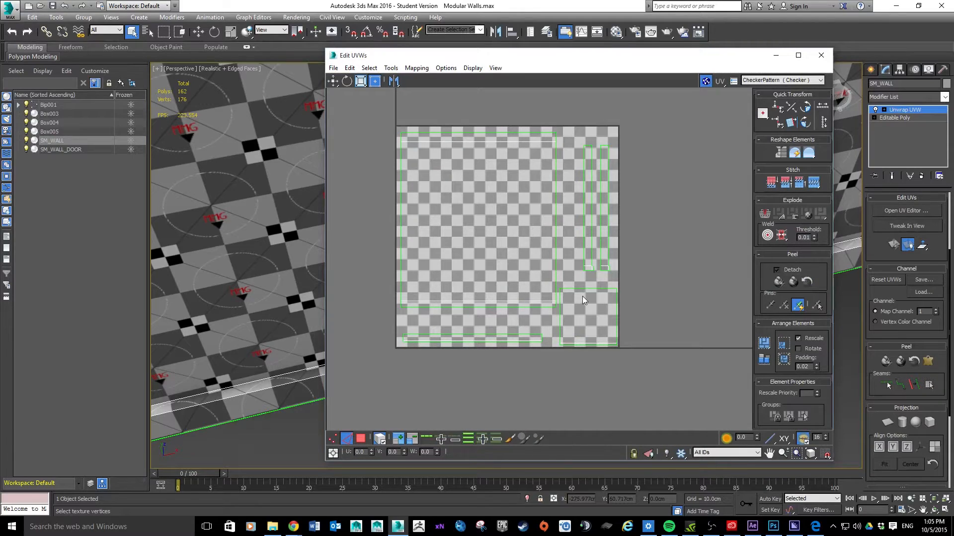
{"action": "left_click", "coordinate": [598, 290]}
{"action": "right_click", "coordinate": [615, 310]}
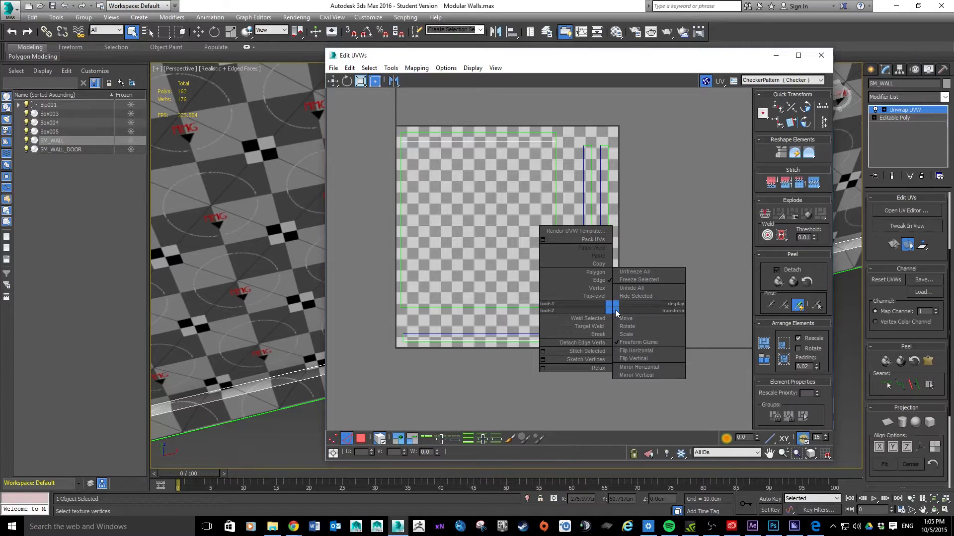
{"action": "left_click", "coordinate": [671, 200]}
{"action": "middle_click_drag", "start_coordinate": [268, 204], "coordinate": [373, 169], "text": "alt"}
{"action": "middle_click_drag", "start_coordinate": [278, 142], "coordinate": [296, 218], "text": "alt"}
{"action": "scroll", "coordinate": [289, 217], "scroll_direction": "down", "scroll_amount": 5}
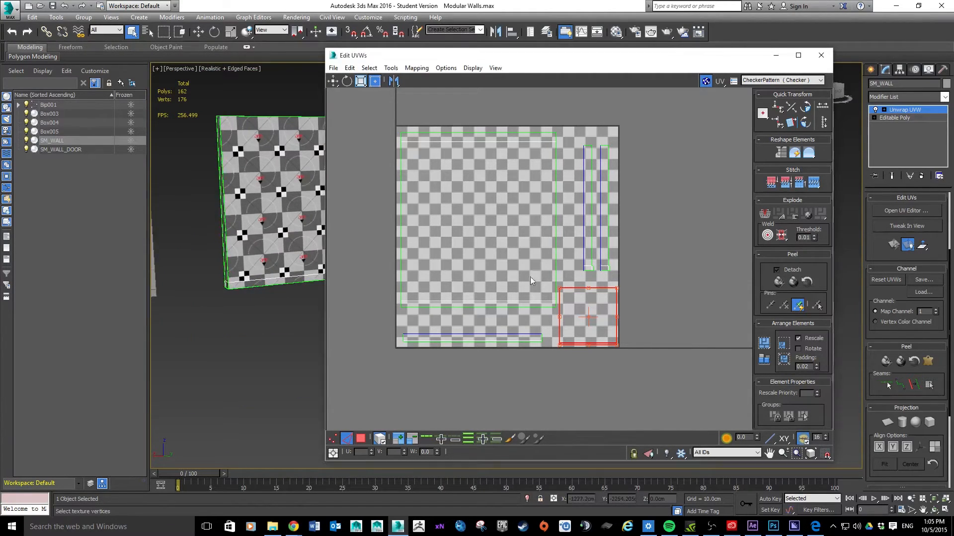
{"action": "left_click", "coordinate": [628, 336]}
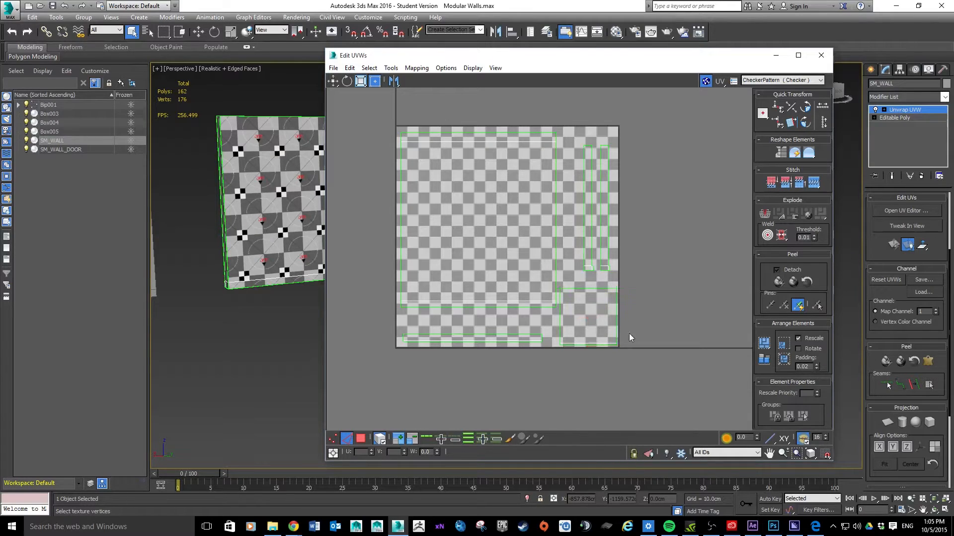
{"action": "left_click", "coordinate": [618, 311]}
{"action": "right_click", "coordinate": [614, 304]}
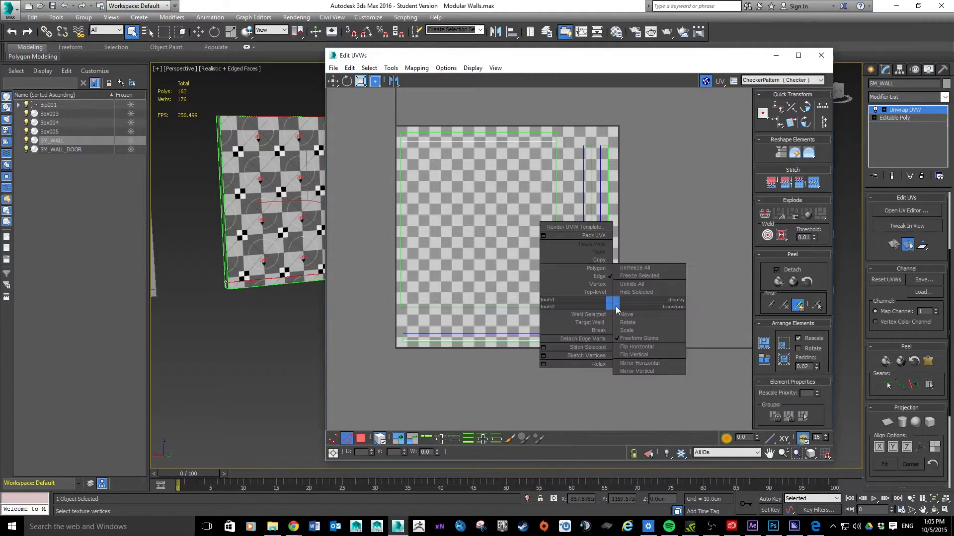
{"action": "left_click", "coordinate": [645, 347]}
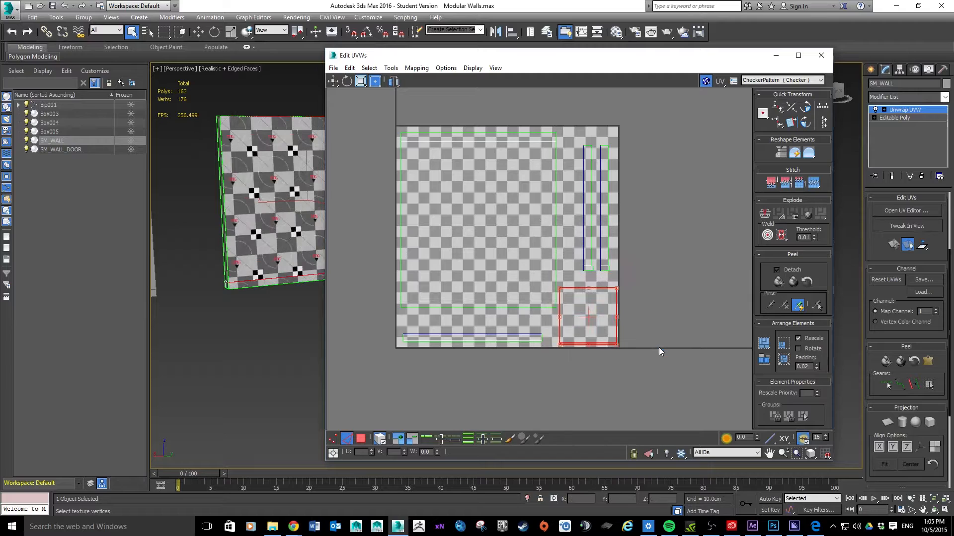
Step: Compare the flipped wall face with the opposite face of SM_WALL for checker orientation and scale
{"action": "scroll", "coordinate": [281, 201], "scroll_direction": "up", "scroll_amount": 5}
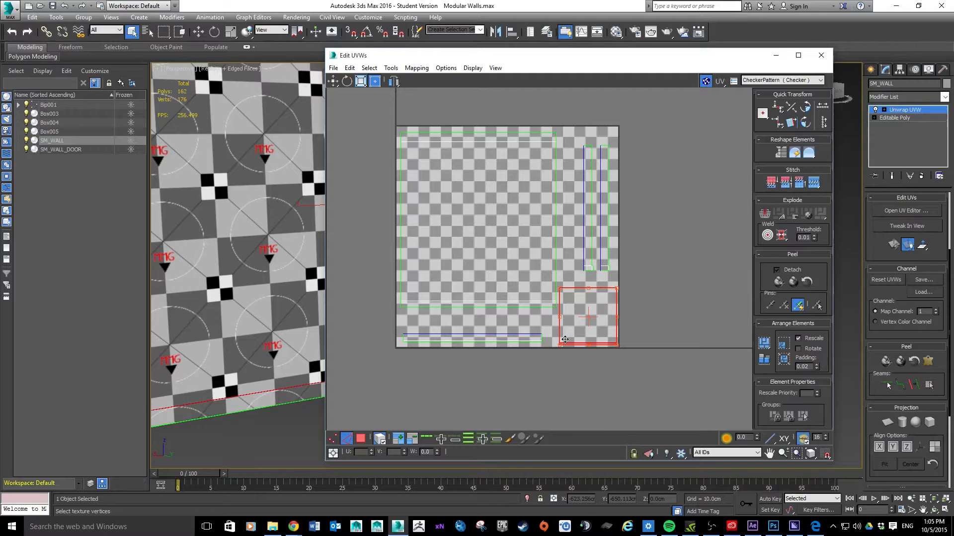
{"action": "scroll", "coordinate": [286, 246], "scroll_direction": "down", "scroll_amount": 5}
{"action": "middle_click_drag", "start_coordinate": [296, 197], "coordinate": [242, 224], "text": "alt"}
{"action": "scroll", "coordinate": [286, 262], "scroll_direction": "up", "scroll_amount": 6}
{"action": "middle_click_drag", "start_coordinate": [270, 303], "coordinate": [281, 313], "text": "alt"}
{"action": "scroll", "coordinate": [273, 330], "scroll_direction": "down", "scroll_amount": 3}
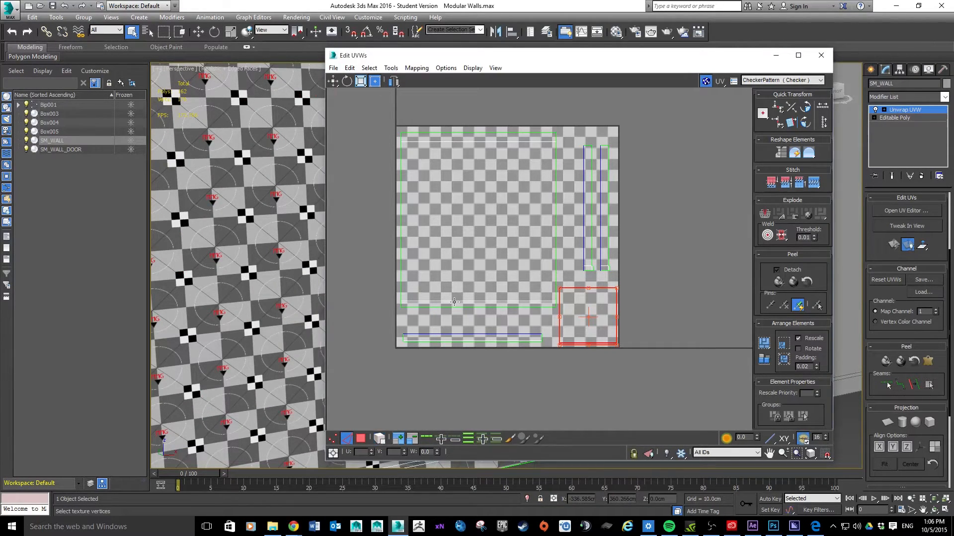
Step: Try moving the horizontal edge near the base of the large wall shell down to V 0.17, and undo the move
{"action": "left_click", "coordinate": [455, 301]}
{"action": "scroll", "coordinate": [290, 354], "scroll_direction": "down", "scroll_amount": 3}
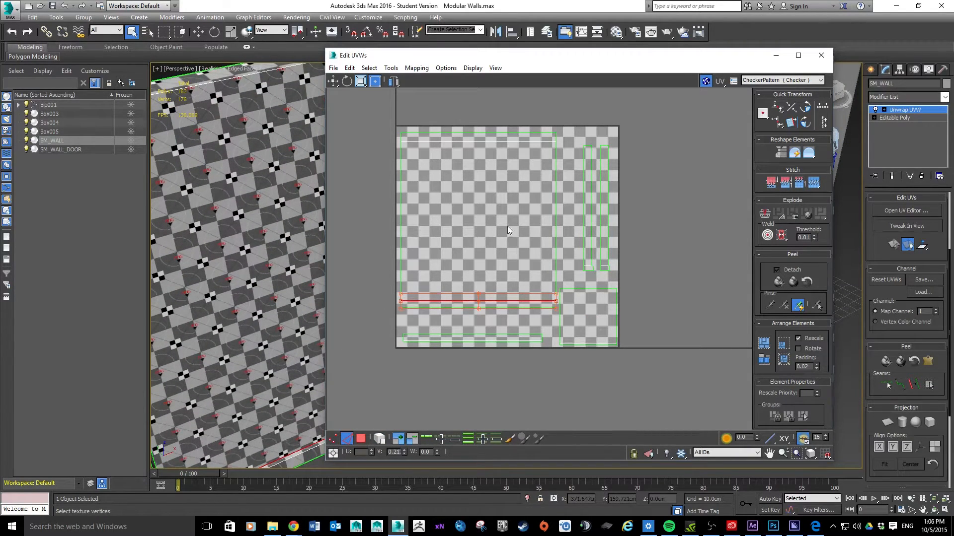
{"action": "left_click", "coordinate": [334, 81]}
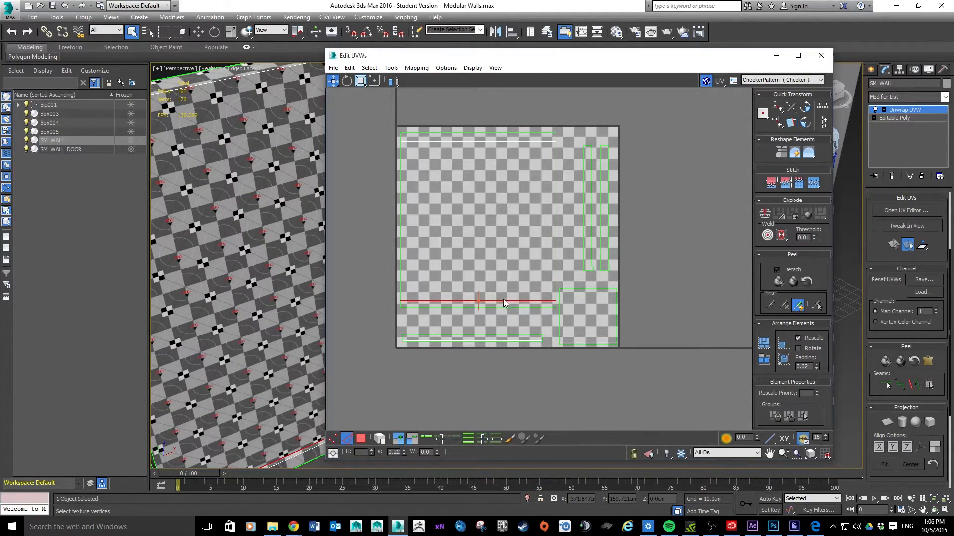
{"action": "mouse_move", "coordinate": [499, 300]}
{"action": "left_mouse_down"}
{"action": "mouse_move", "coordinate": [501, 290]}
{"action": "mouse_move", "coordinate": [504, 308]}
{"action": "left_mouse_up"}
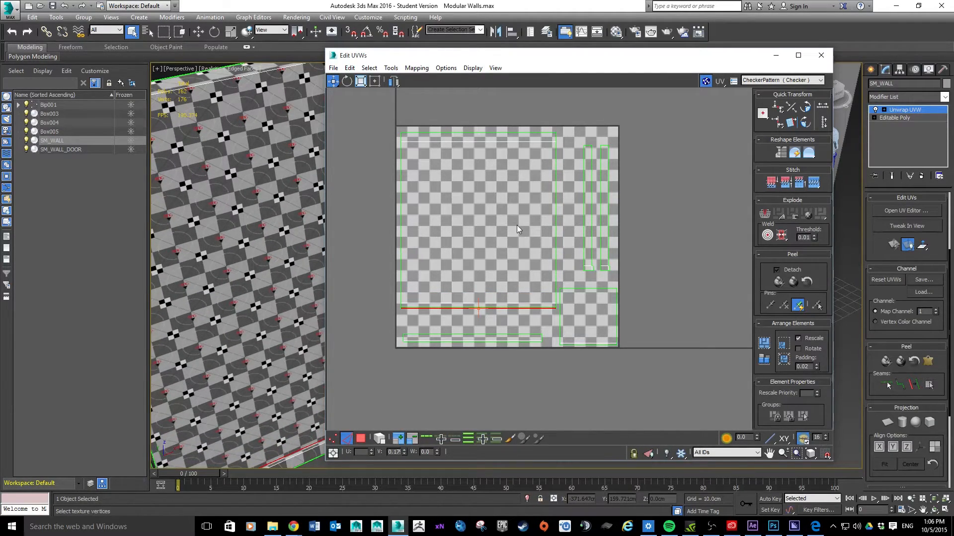
{"action": "key", "text": "ctrl+z"}
{"action": "left_click", "coordinate": [678, 270]}
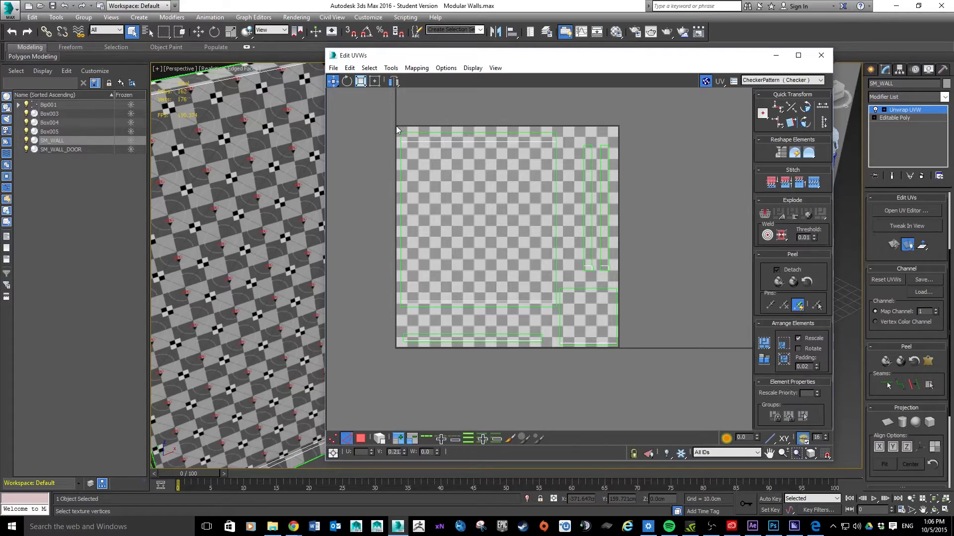
Step: Select all of SM_WALL's UV polygons, render their UVW template, and view the render in a maximized window
{"action": "left_click", "coordinate": [360, 439]}
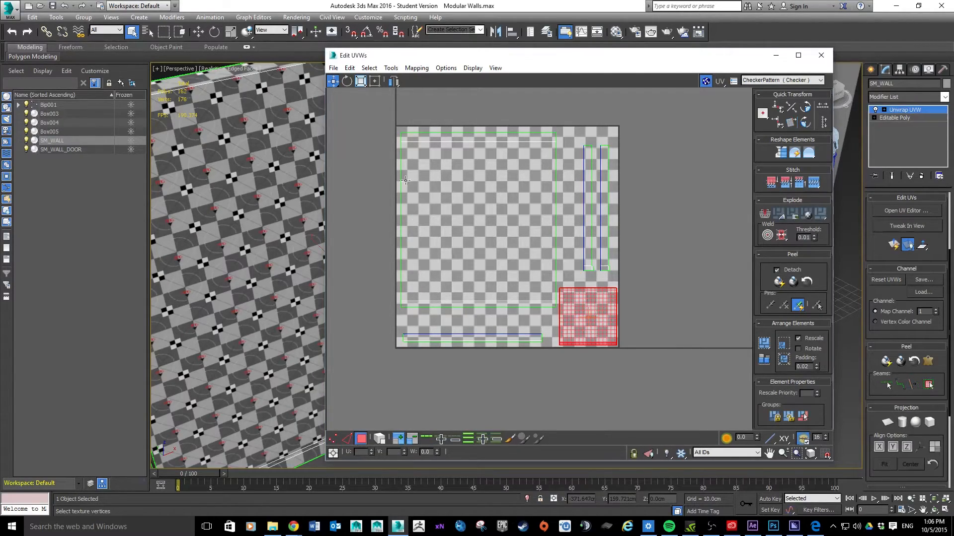
{"action": "key", "text": "ctrl+a"}
{"action": "left_click", "coordinate": [676, 281]}
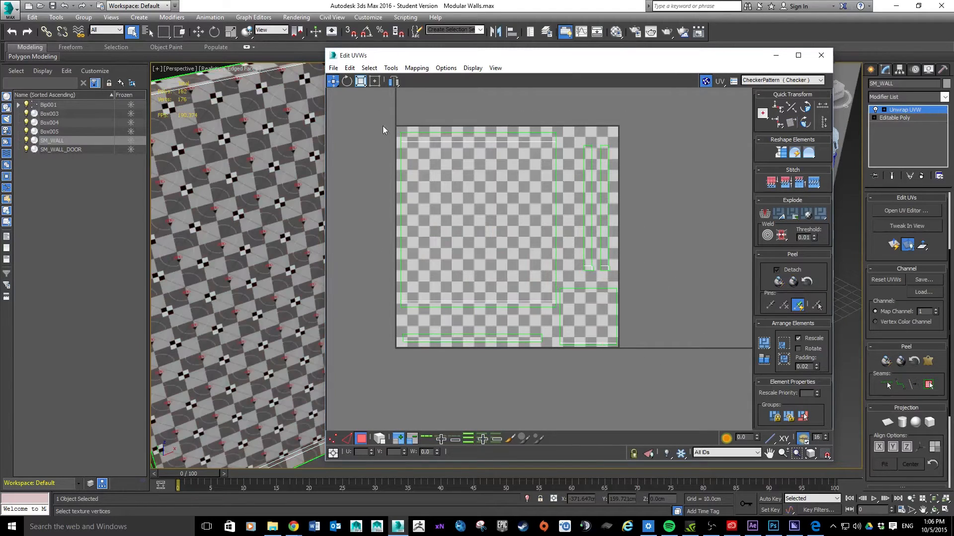
{"action": "key", "text": "ctrl+a"}
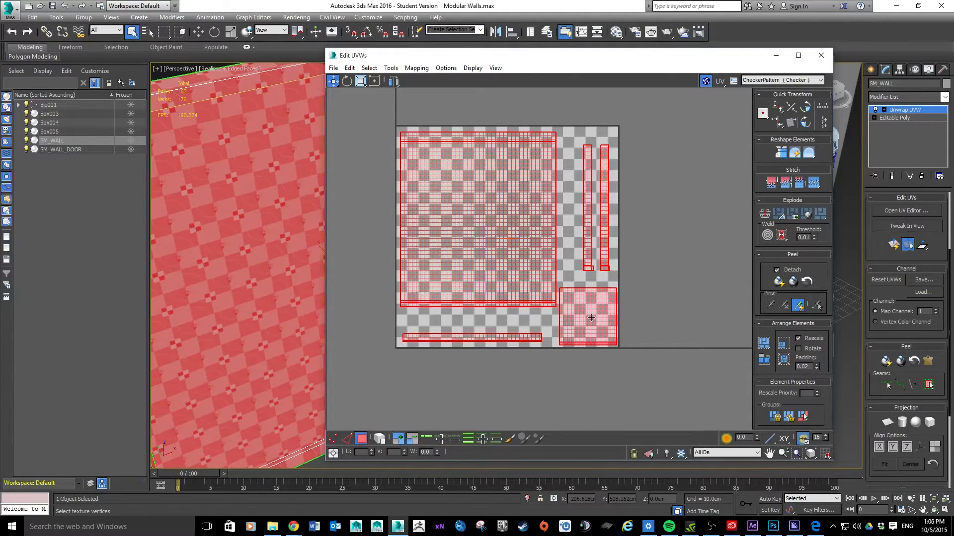
{"action": "left_click", "coordinate": [391, 68]}
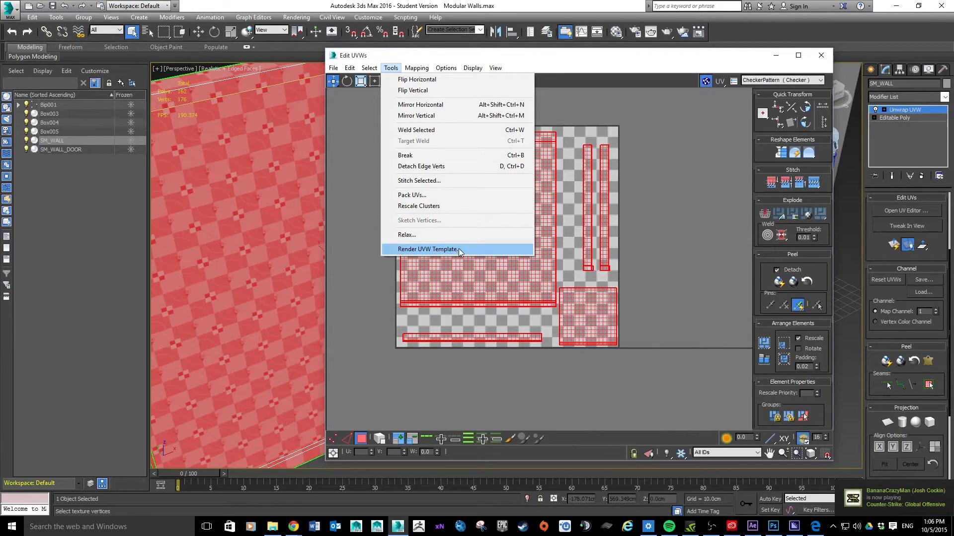
{"action": "left_click", "coordinate": [459, 252]}
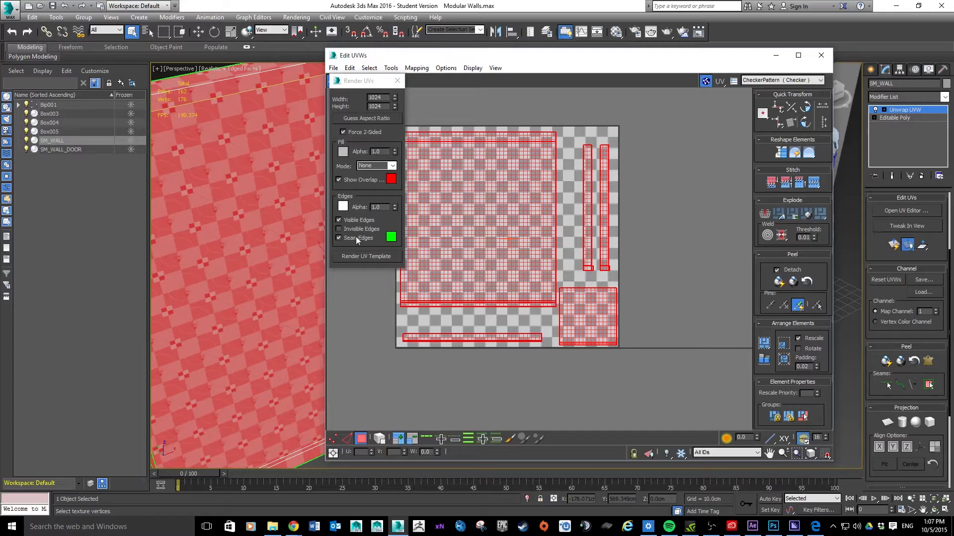
{"action": "left_click", "coordinate": [363, 257]}
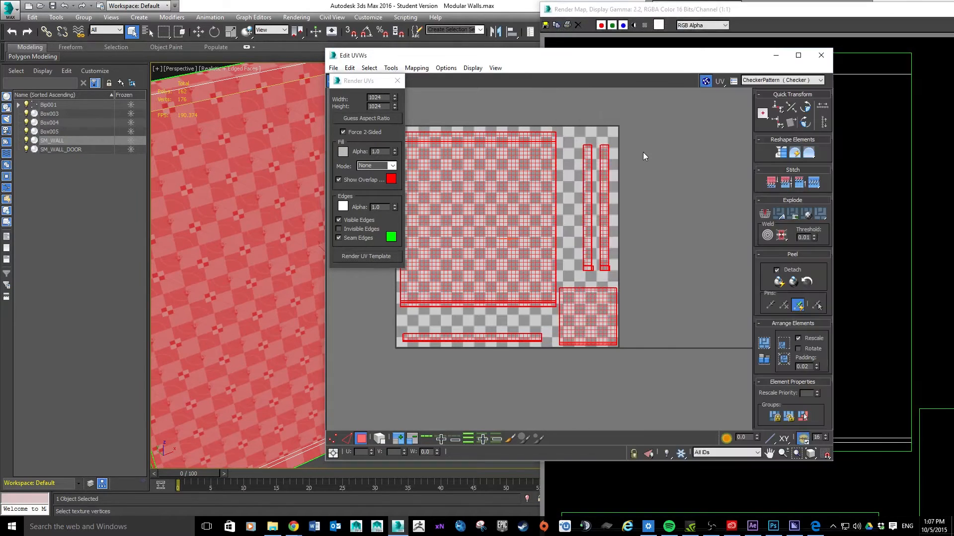
{"action": "double_click", "coordinate": [807, 19]}
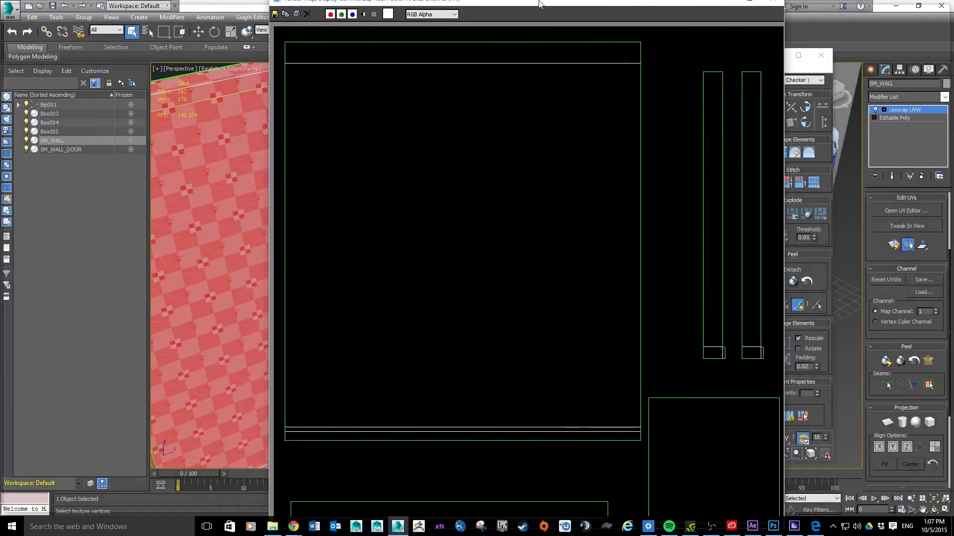
{"action": "scroll", "coordinate": [640, 197], "scroll_direction": "down", "scroll_amount": 2}
{"action": "scroll", "coordinate": [640, 198], "scroll_direction": "up", "scroll_amount": 2}
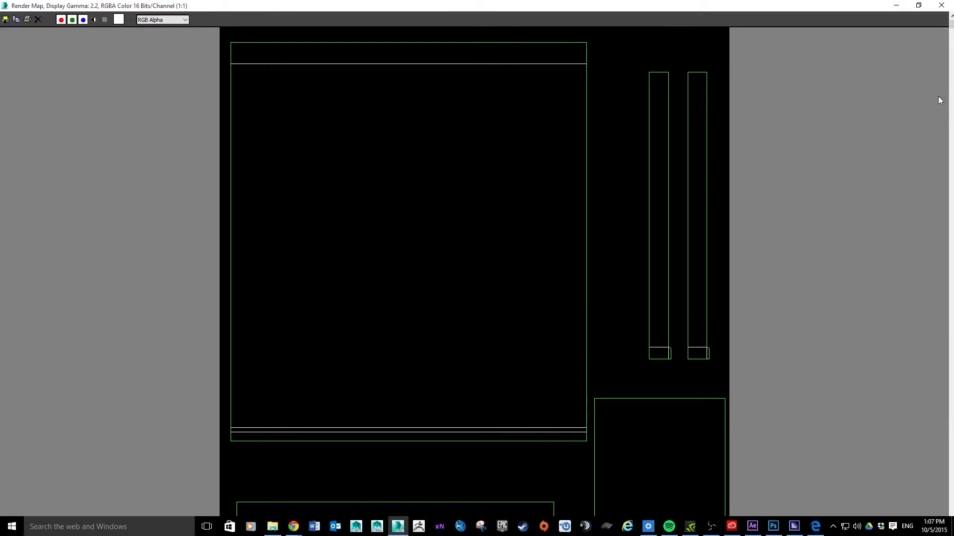
{"action": "left_click", "coordinate": [950, 92]}
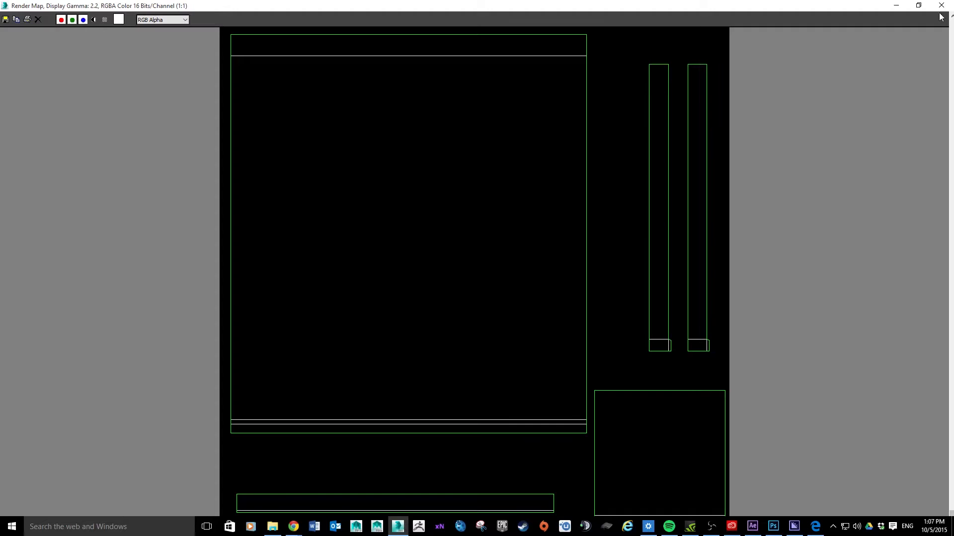
Step: Save the rendered UV template as the JPEG file WALL_UV in First Project\sceneassets\images with quality 100
{"action": "left_click", "coordinate": [6, 20]}
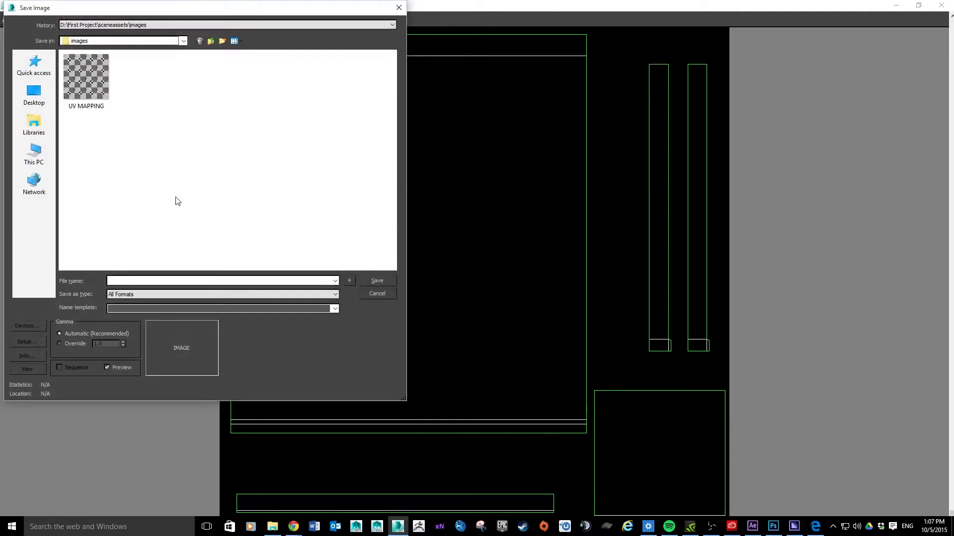
{"action": "type", "text": "W"}
{"action": "left_click", "coordinate": [383, 281]}
{"action": "left_click", "coordinate": [328, 295]}
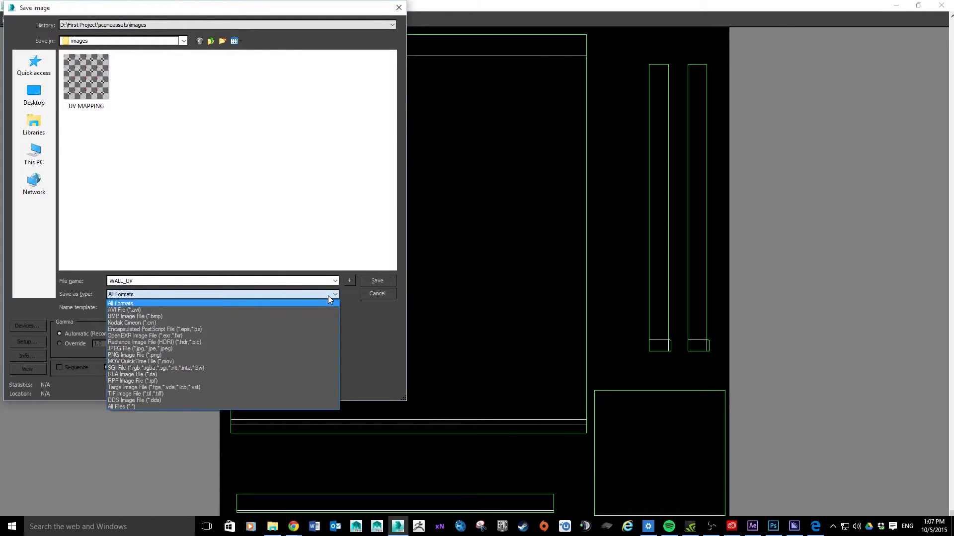
{"action": "left_click", "coordinate": [166, 349]}
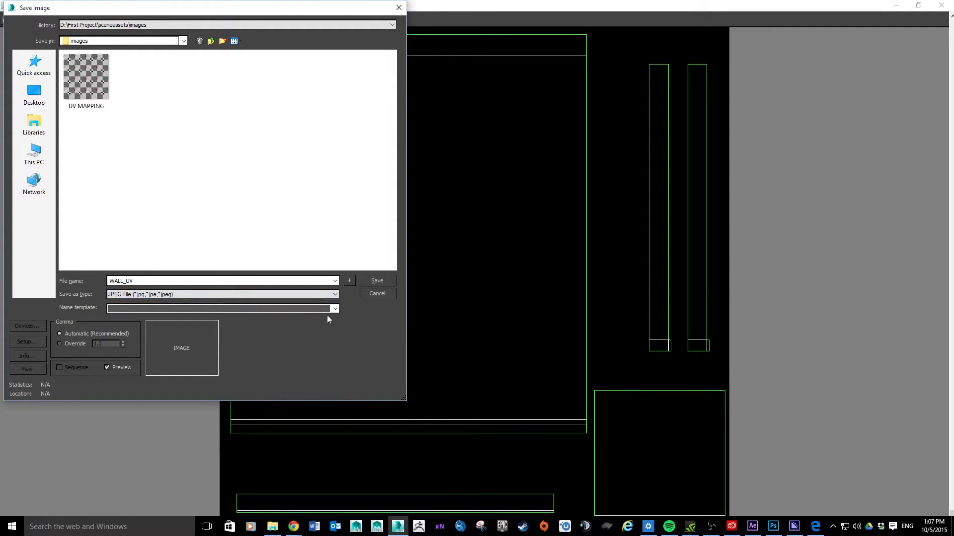
{"action": "left_click", "coordinate": [379, 281]}
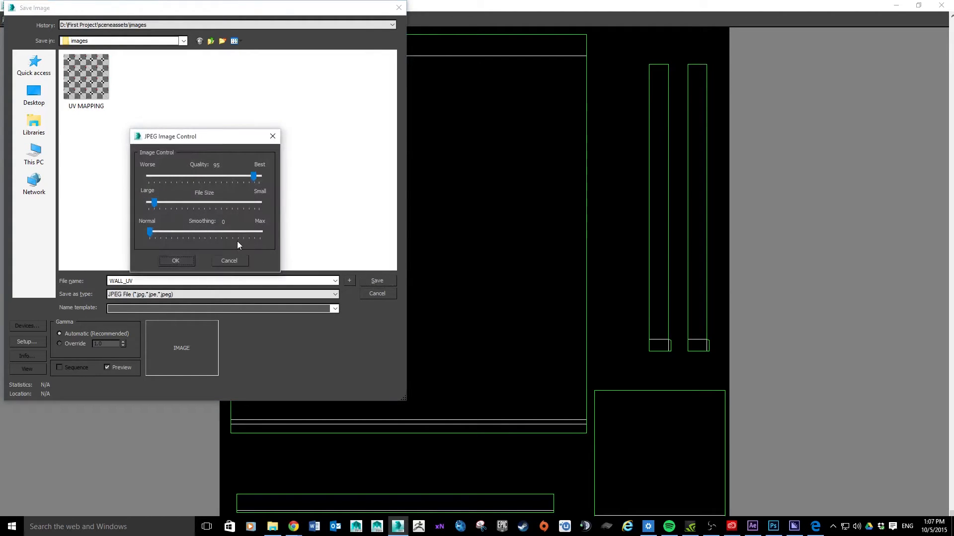
{"action": "left_click_drag", "start_coordinate": [252, 176], "coordinate": [293, 185]}
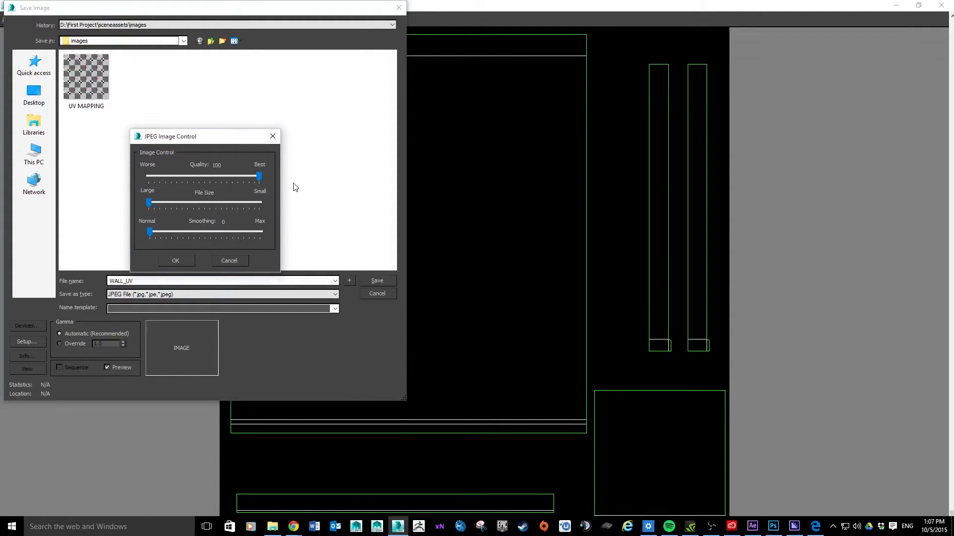
{"action": "left_click", "coordinate": [177, 261]}
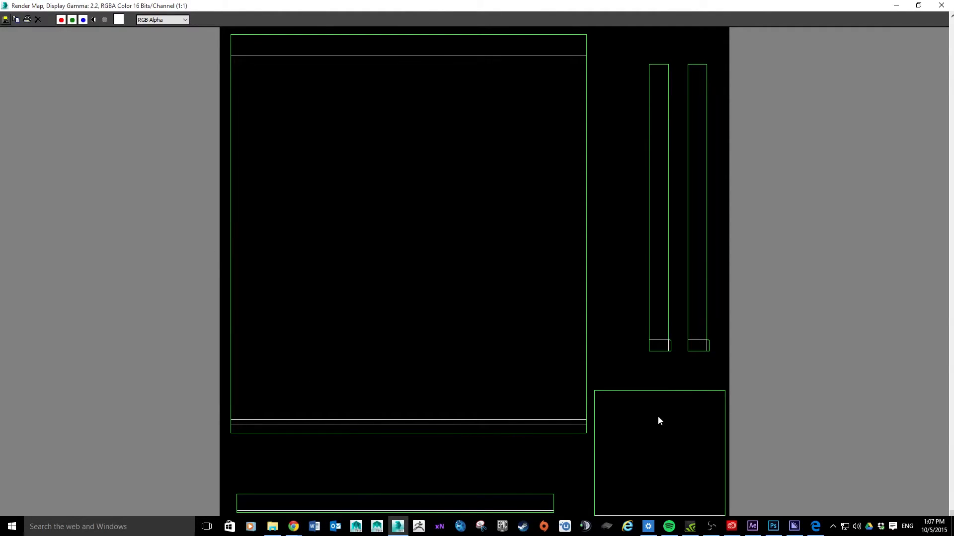
Step: Switch to Photoshop and open the WALL_UV image from First Project\sceneassets\images
{"action": "left_click", "coordinate": [773, 527]}
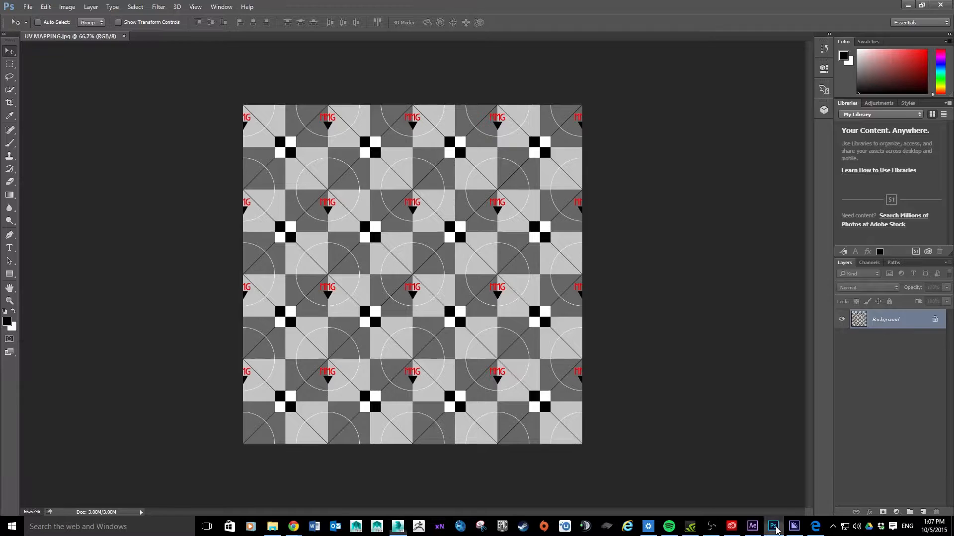
{"action": "left_click", "coordinate": [28, 7]}
{"action": "left_click", "coordinate": [45, 28]}
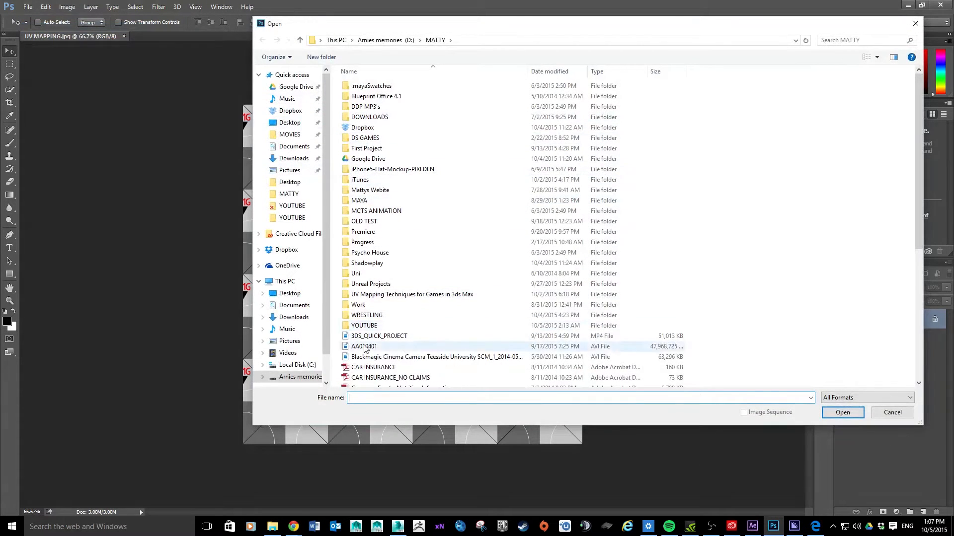
{"action": "left_click", "coordinate": [297, 377]}
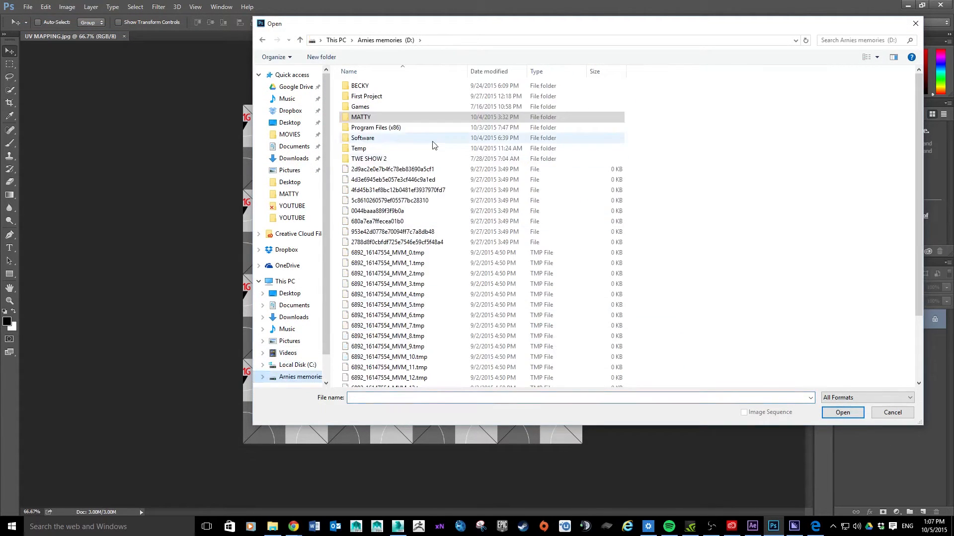
{"action": "double_click", "coordinate": [368, 96]}
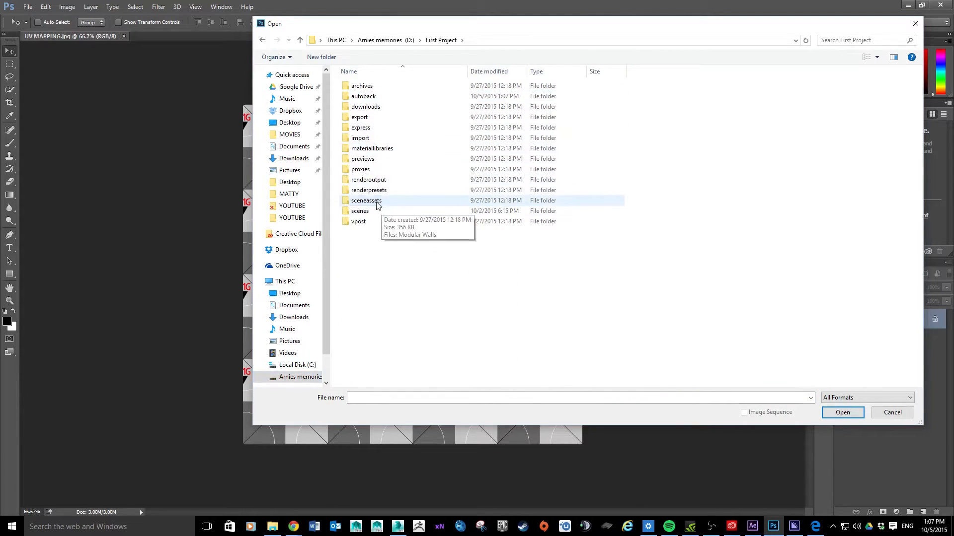
{"action": "double_click", "coordinate": [370, 200]}
{"action": "left_click", "coordinate": [367, 96]}
{"action": "double_click", "coordinate": [368, 96]}
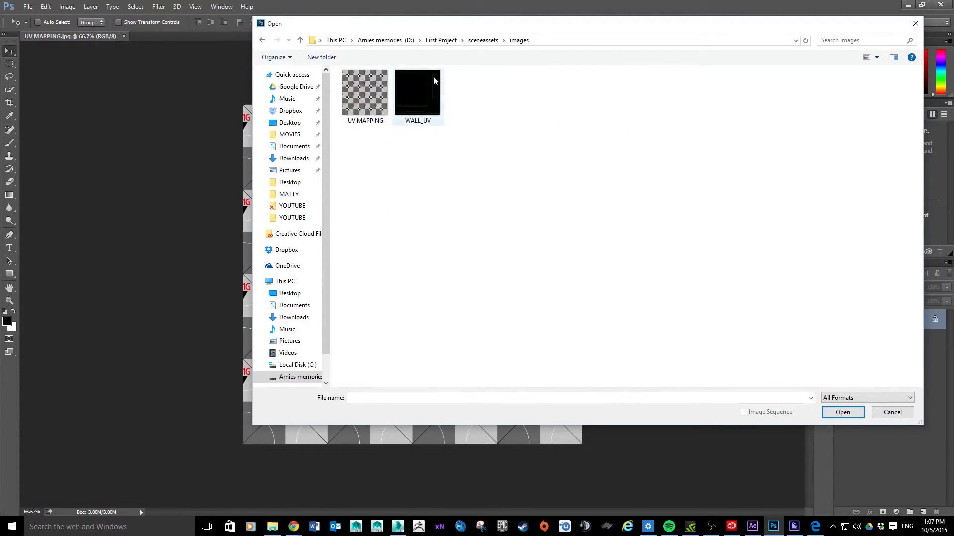
{"action": "left_click", "coordinate": [430, 105]}
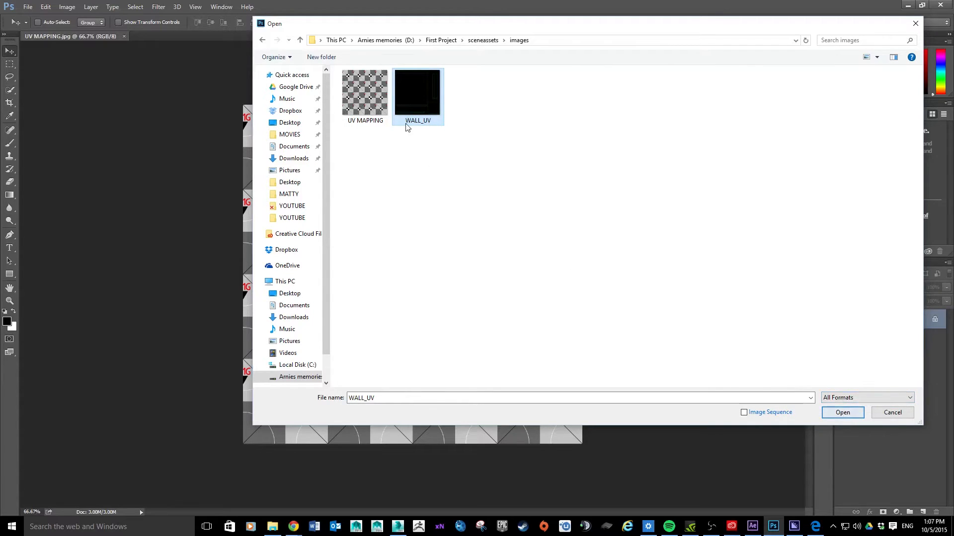
{"action": "left_click", "coordinate": [847, 413]}
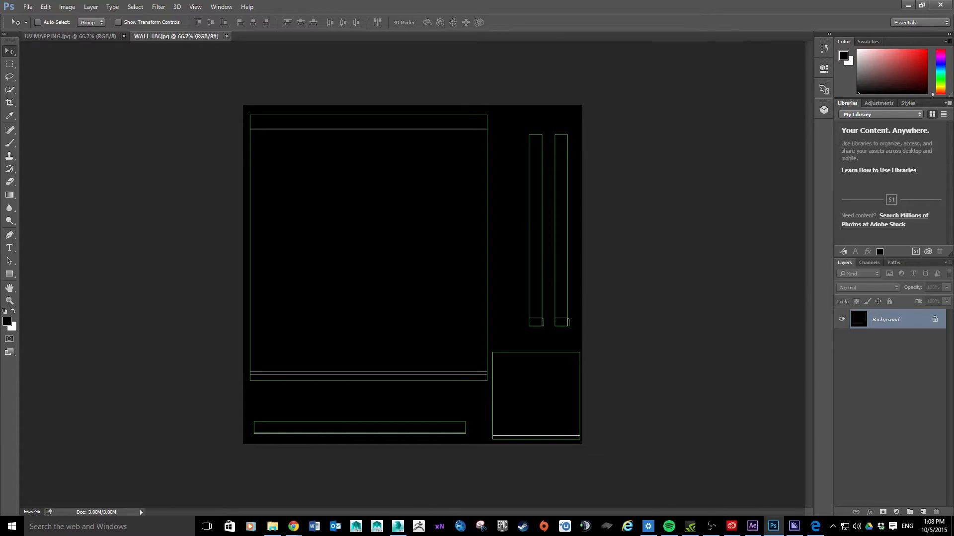
Step: Switch to Chrome and search the CGTextures site for brick
{"action": "left_click", "coordinate": [293, 527]}
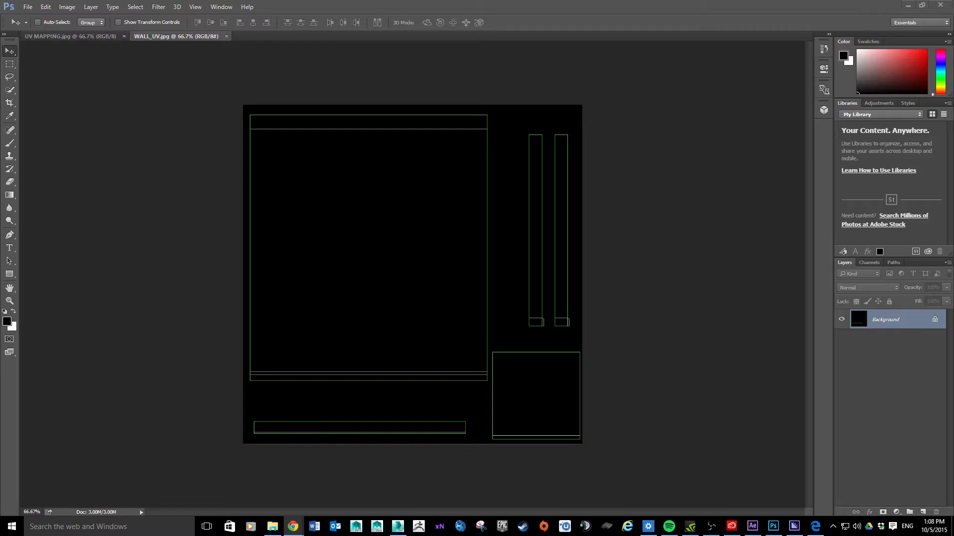
{"action": "left_click_drag", "start_coordinate": [953, 56], "coordinate": [599, 1]}
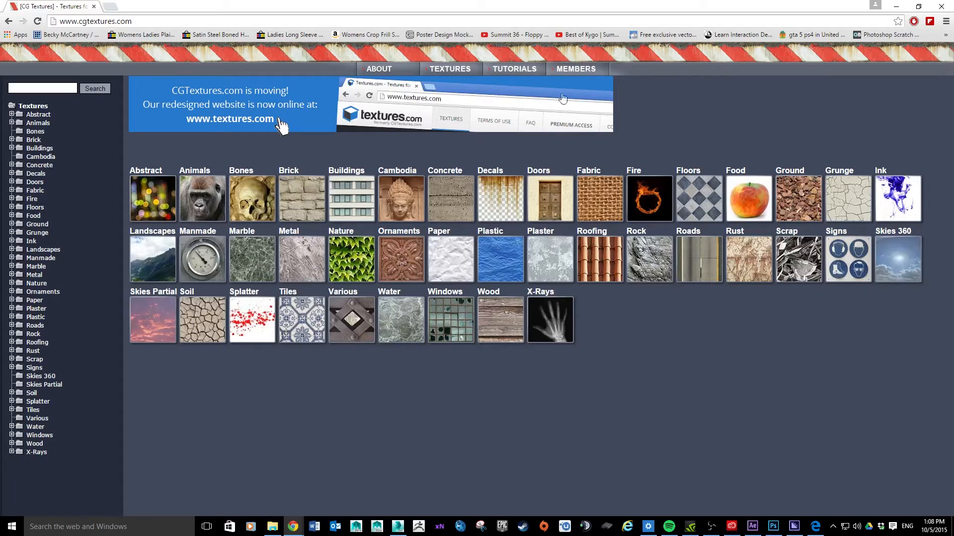
{"action": "mouse_move", "coordinate": [570, 71]}
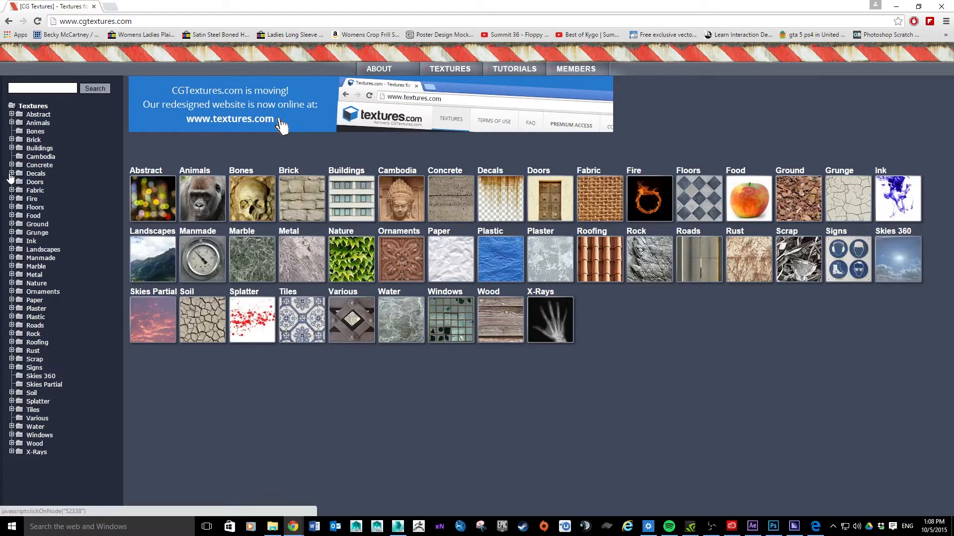
{"action": "left_click", "coordinate": [43, 89]}
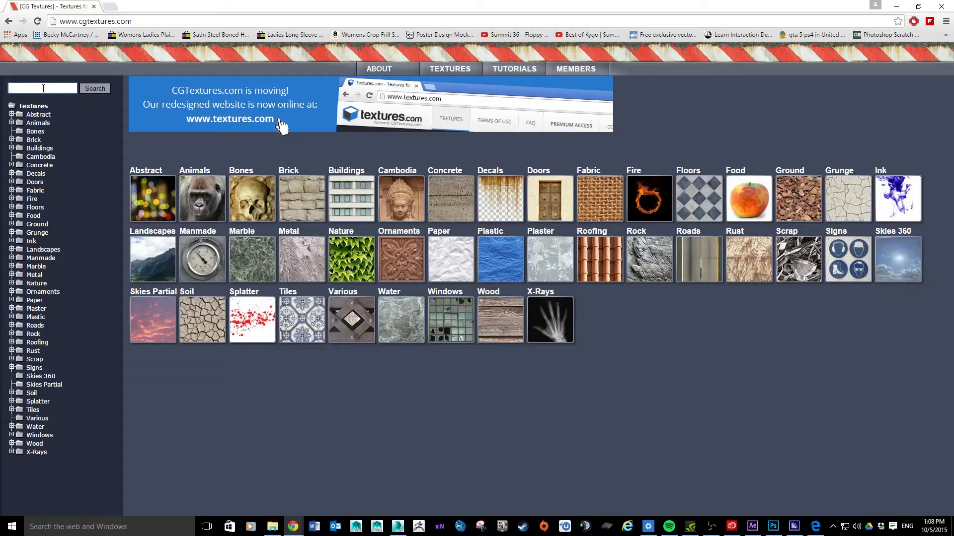
{"action": "type", "text": "brick"}
{"action": "key", "text": "Return"}
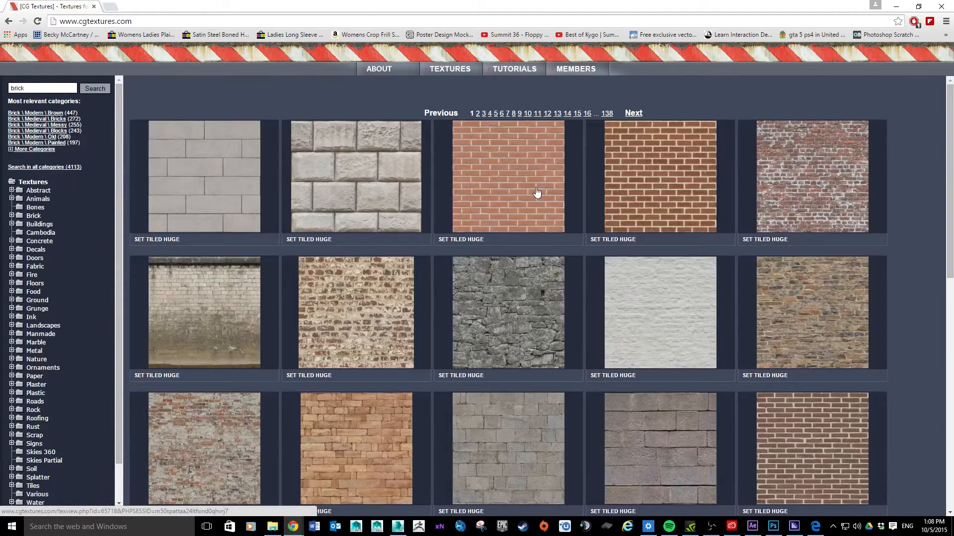
Step: Download the small 700x700 tiled image of the BrickSmallNew0099 texture and open it in Adobe Photoshop CC 2015
{"action": "left_click", "coordinate": [520, 183]}
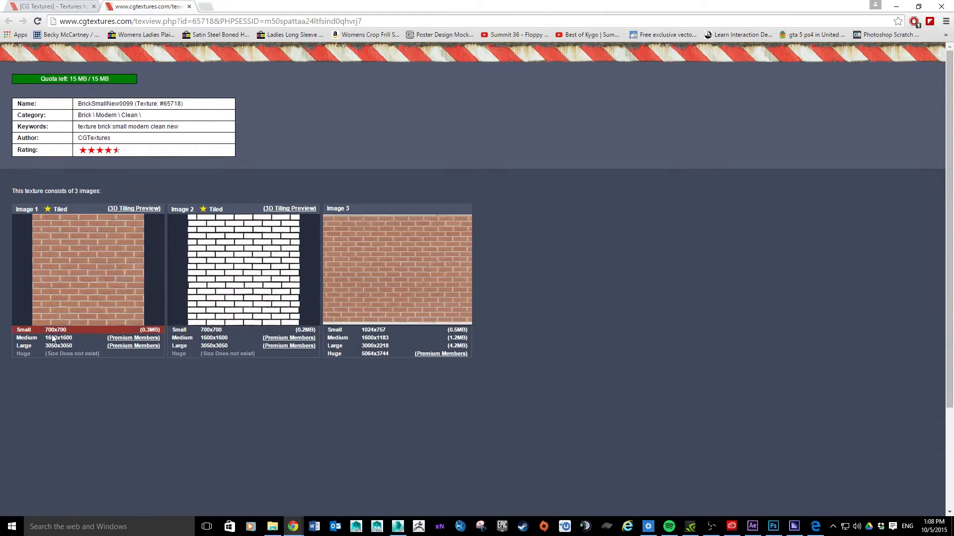
{"action": "left_click", "coordinate": [26, 333]}
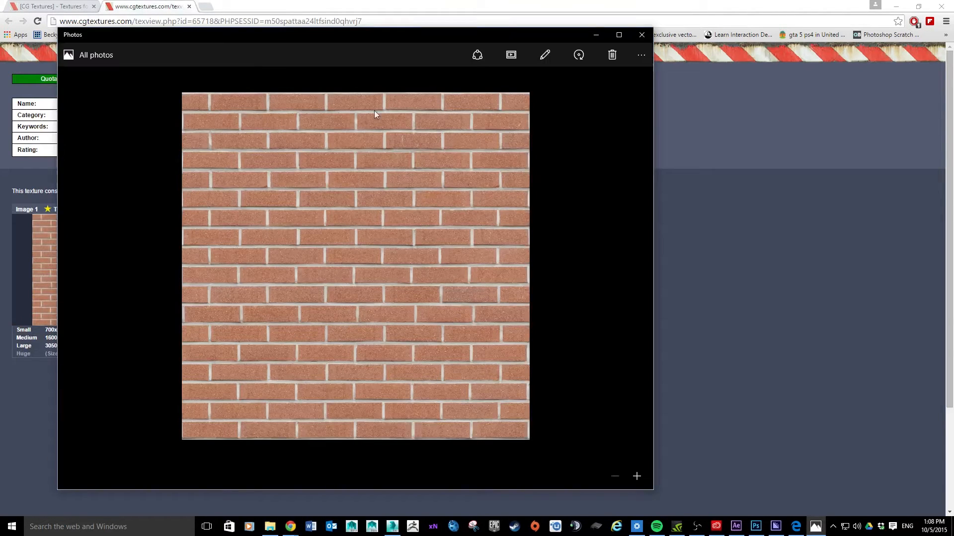
{"action": "right_click", "coordinate": [388, 151]}
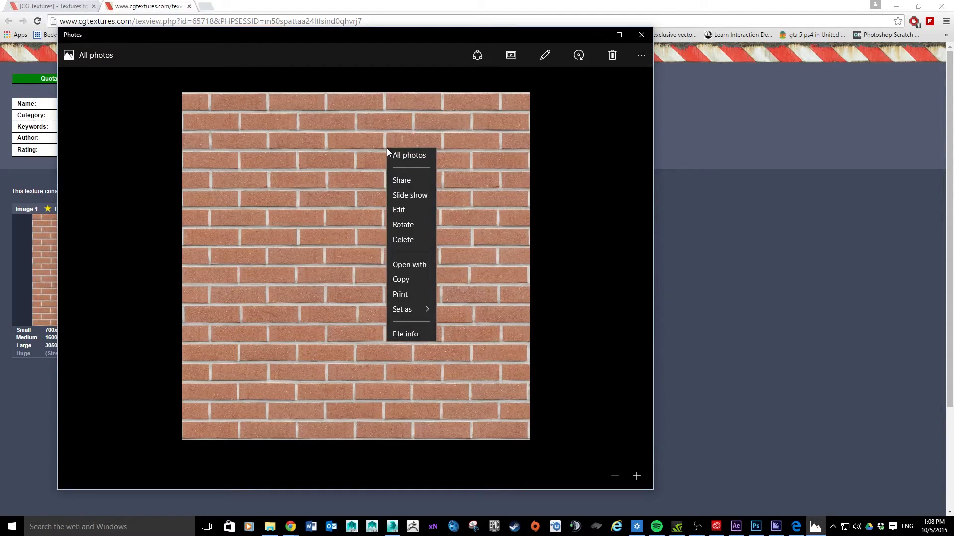
{"action": "left_click", "coordinate": [418, 264]}
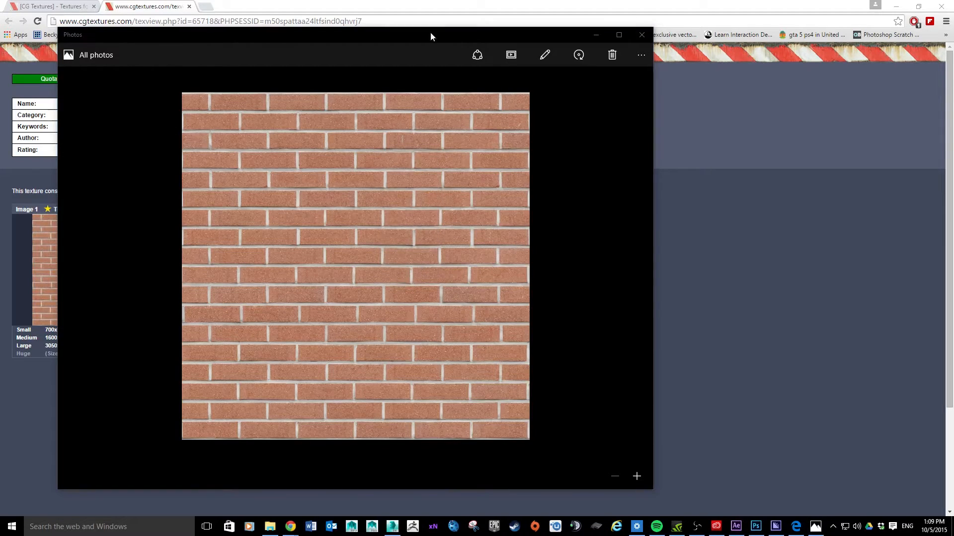
{"action": "left_click", "coordinate": [184, 211]}
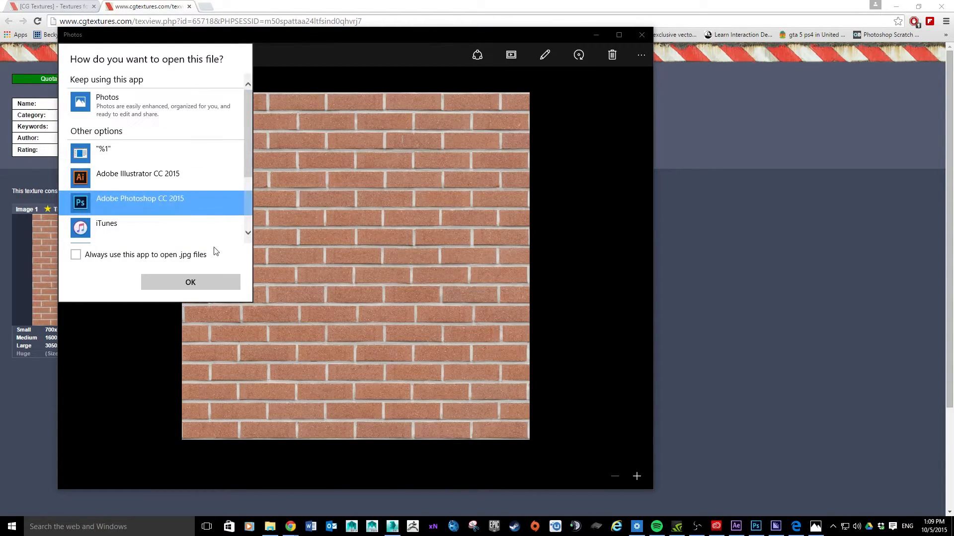
{"action": "left_click", "coordinate": [190, 282]}
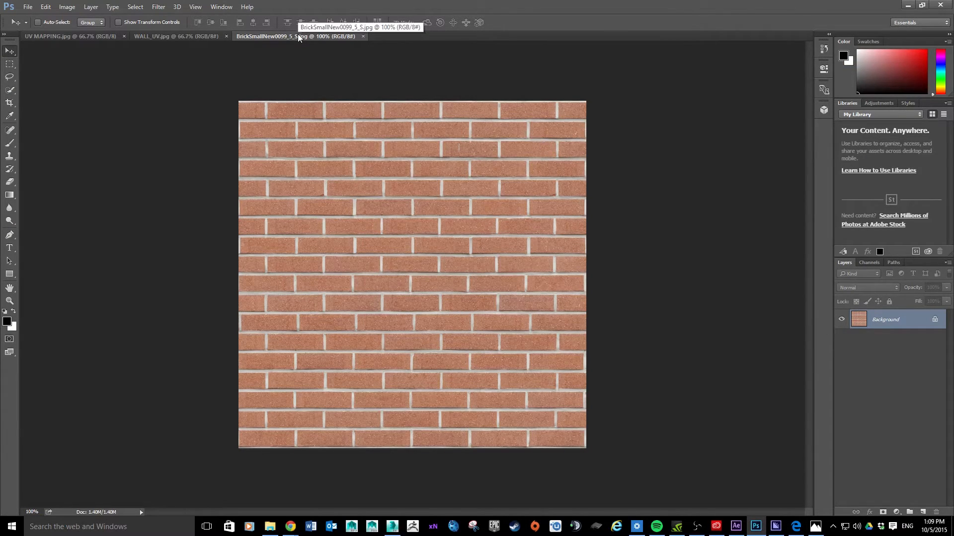
Step: Copy the brick image into WALL_UV, align it with the upper-left of the large wall shell, and minimize the source image's window
{"action": "left_click_drag", "start_coordinate": [297, 34], "coordinate": [418, 103]}
{"action": "left_click_drag", "start_coordinate": [527, 108], "coordinate": [794, 78]}
{"action": "left_click_drag", "start_coordinate": [747, 128], "coordinate": [401, 182]}
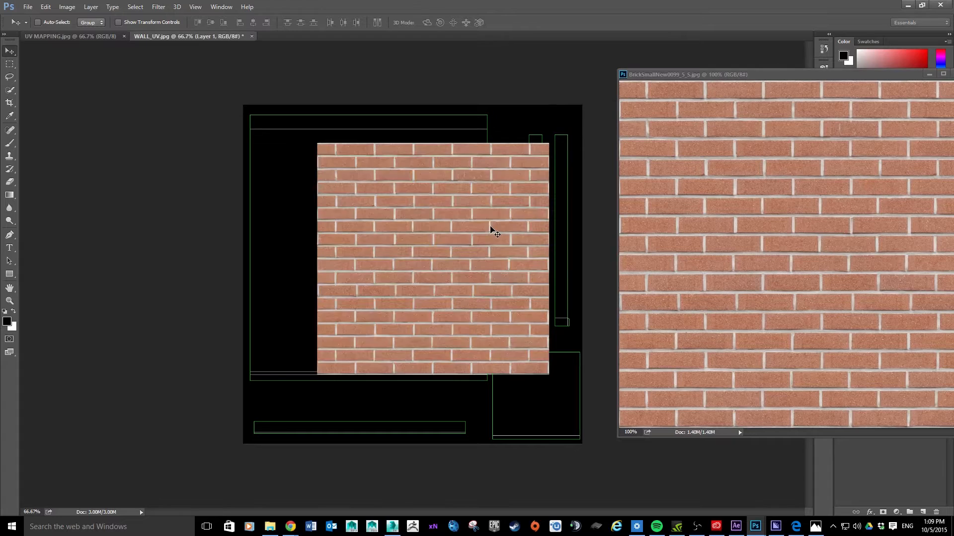
{"action": "left_click_drag", "start_coordinate": [445, 249], "coordinate": [371, 227]}
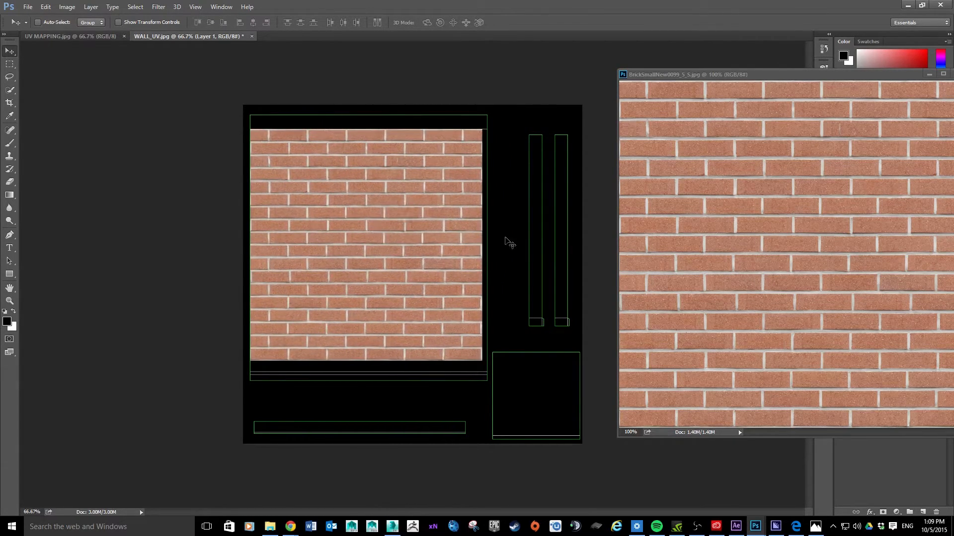
{"action": "left_click_drag", "start_coordinate": [839, 77], "coordinate": [758, 142]}
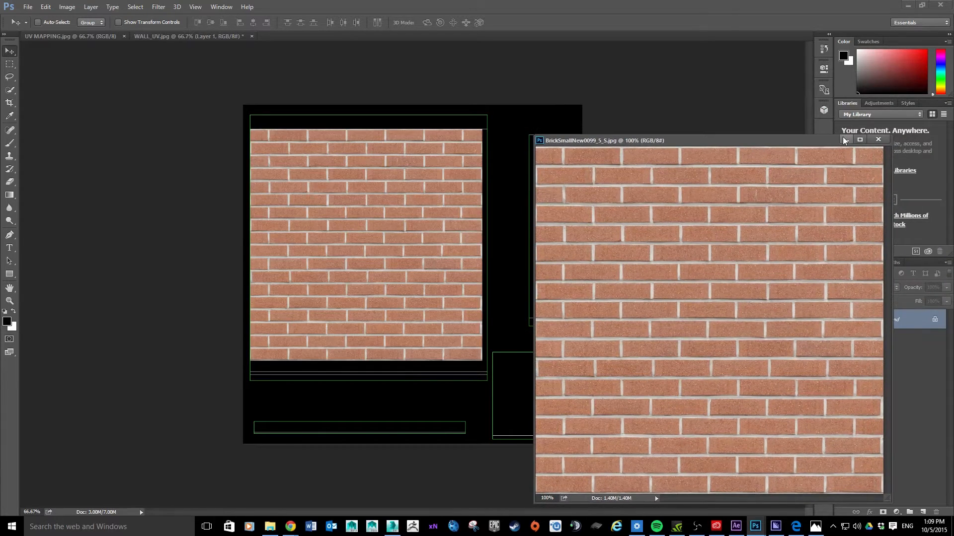
{"action": "left_click", "coordinate": [843, 138]}
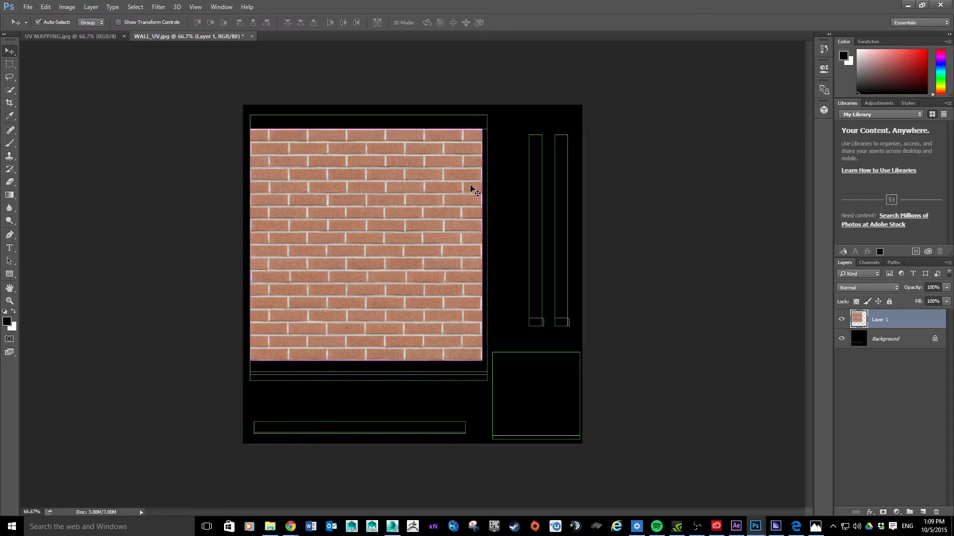
Step: Scale the brick layer proportionally to 50% and place it in the upper-left corner of the large wall shell's main area
{"action": "key", "text": "ctrl+t"}
{"action": "left_click", "coordinate": [214, 23]}
{"action": "type", "text": "25"}
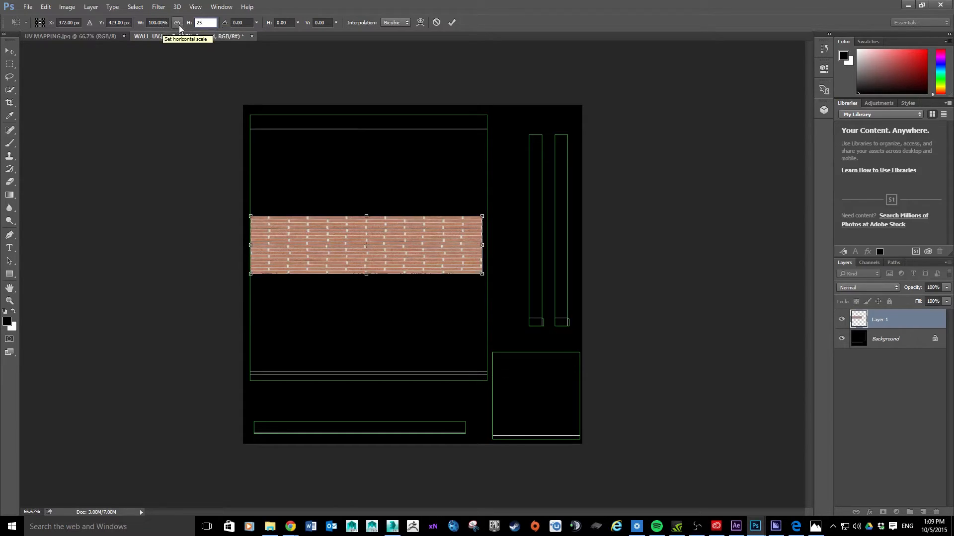
{"action": "left_click", "coordinate": [176, 22]}
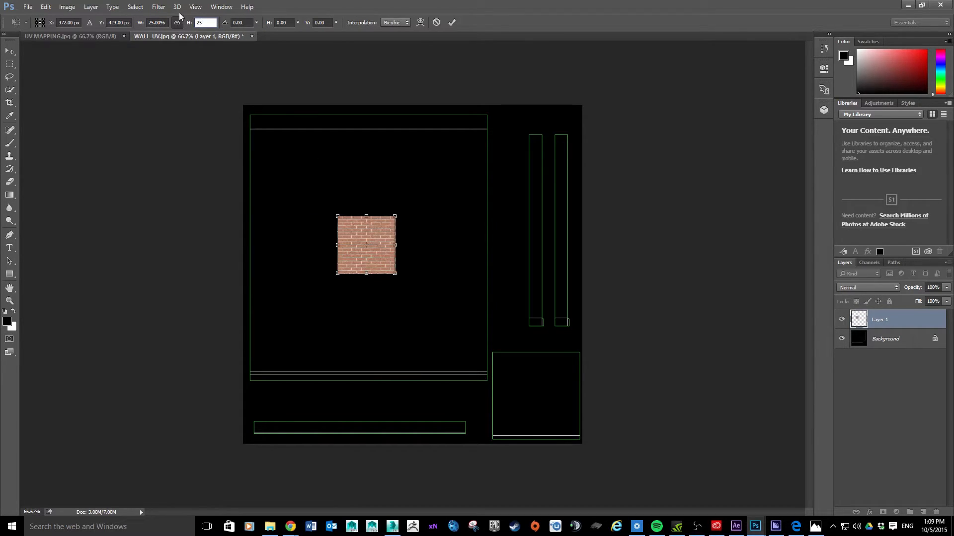
{"action": "left_click", "coordinate": [157, 22]}
{"action": "type", "text": "50"}
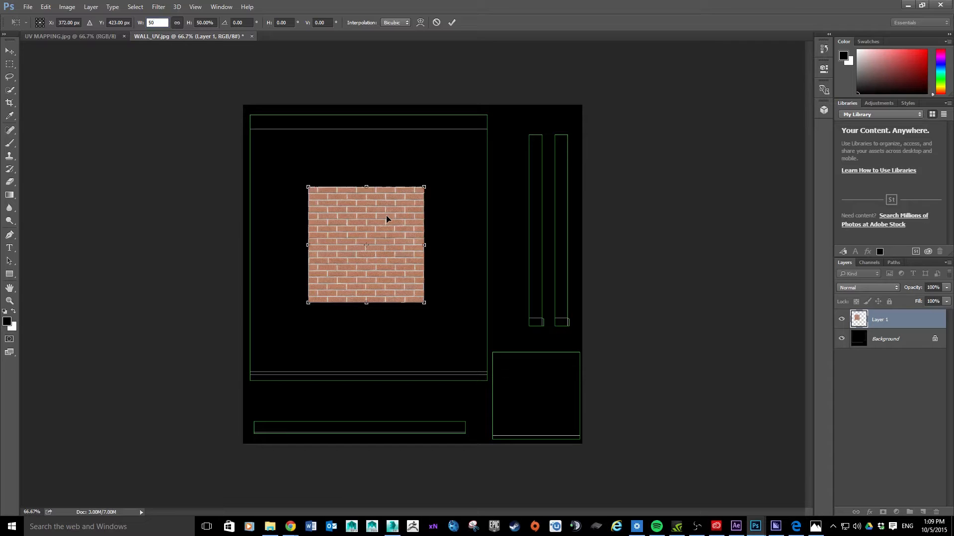
{"action": "key", "text": "Return"}
{"action": "key", "text": "Return"}
{"action": "left_click_drag", "start_coordinate": [385, 236], "coordinate": [326, 178]}
Step: Duplicate the brick layer and move the copy about 4.86 in horizontally, flush against the original's right edge
{"action": "left_click_drag", "start_coordinate": [894, 320], "coordinate": [922, 512]}
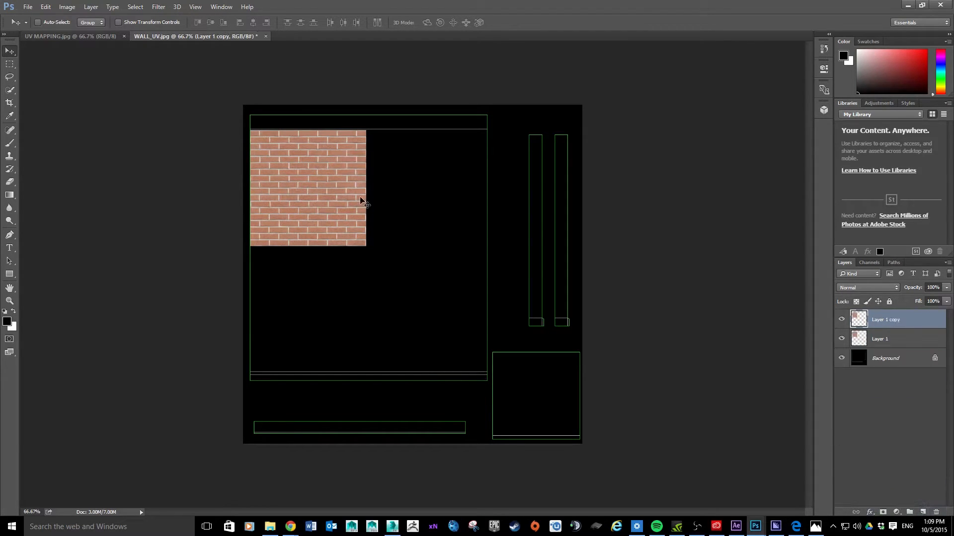
{"action": "left_click_drag", "start_coordinate": [319, 192], "coordinate": [435, 196]}
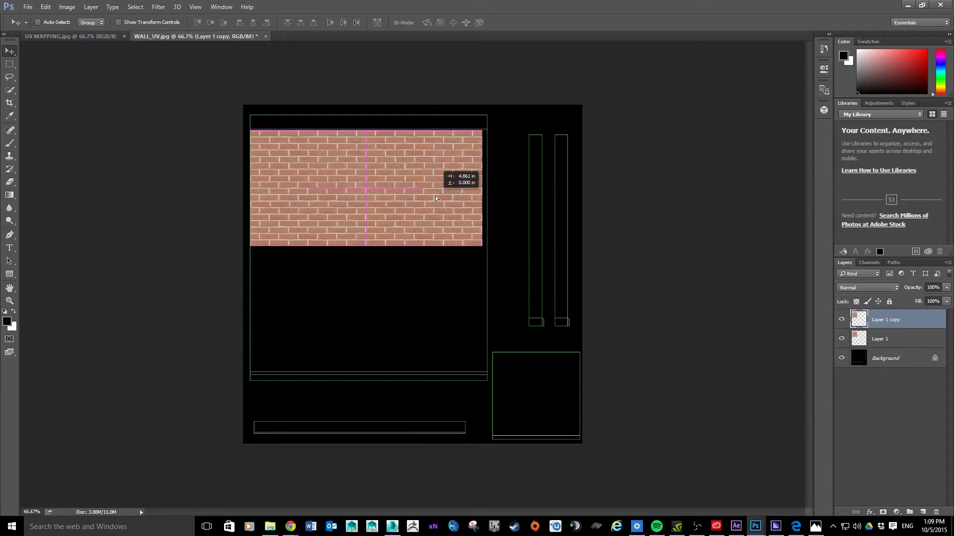
{"action": "left_click_drag", "start_coordinate": [436, 195], "coordinate": [435, 196]}
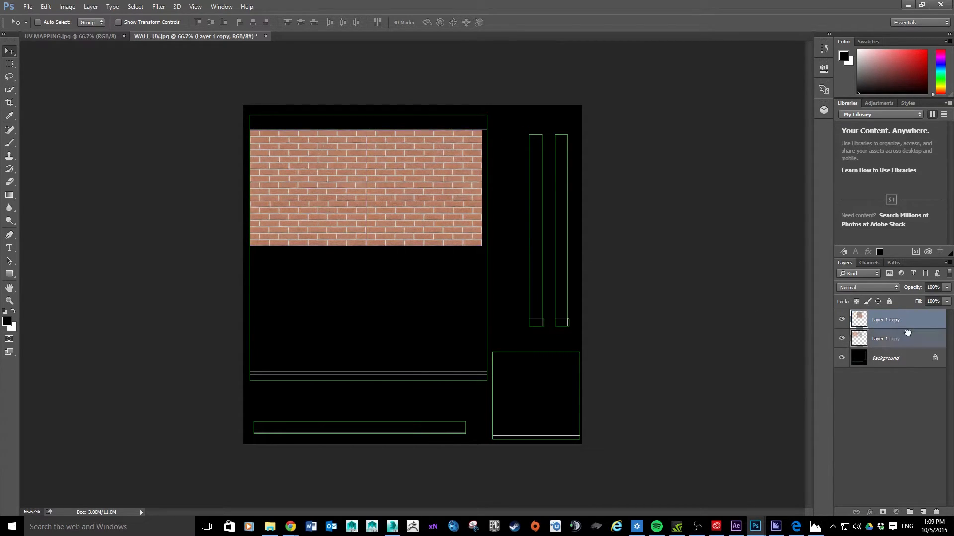
Step: Duplicate both brick layers together and place the copies directly below to form a two-by-two block of bricks
{"action": "left_click", "coordinate": [901, 339], "text": "shift"}
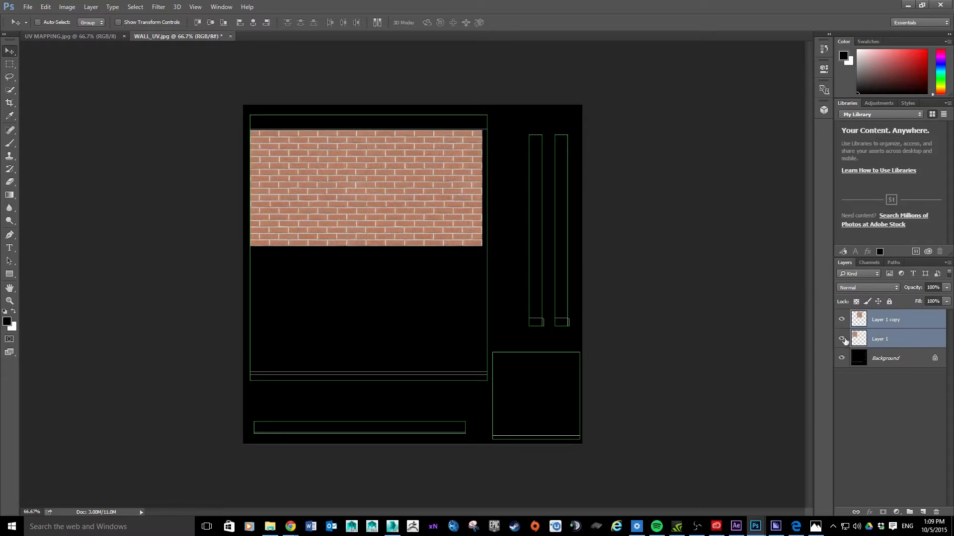
{"action": "key", "text": "ctrl+j"}
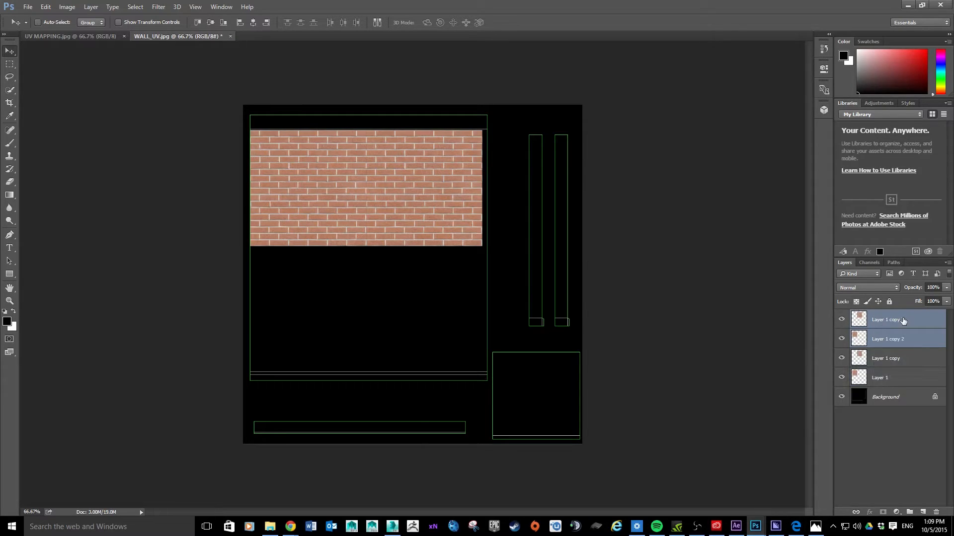
{"action": "left_click_drag", "start_coordinate": [386, 192], "coordinate": [403, 307]}
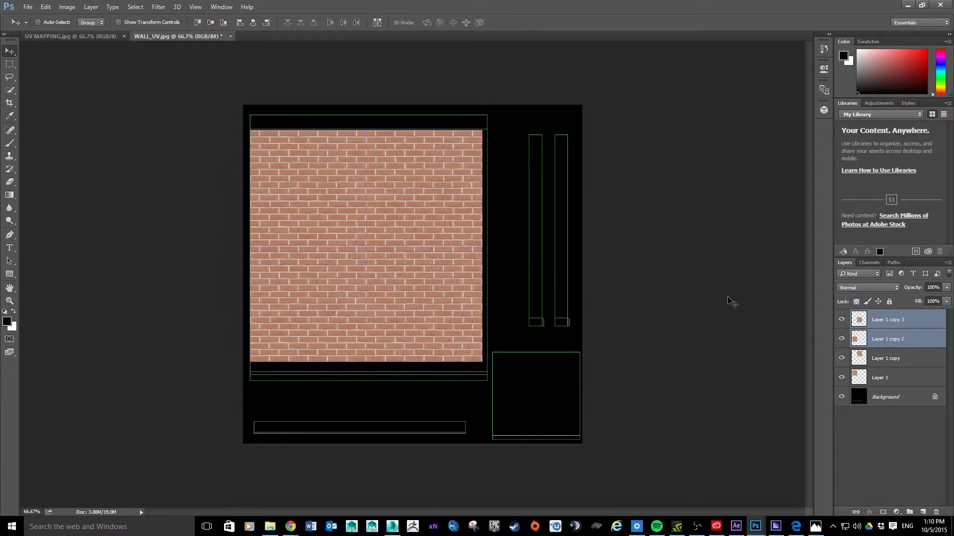
Step: Scale all four brick layers together to about 104% so they cover the large wall shell's main area
{"action": "left_click", "coordinate": [889, 377], "text": "shift"}
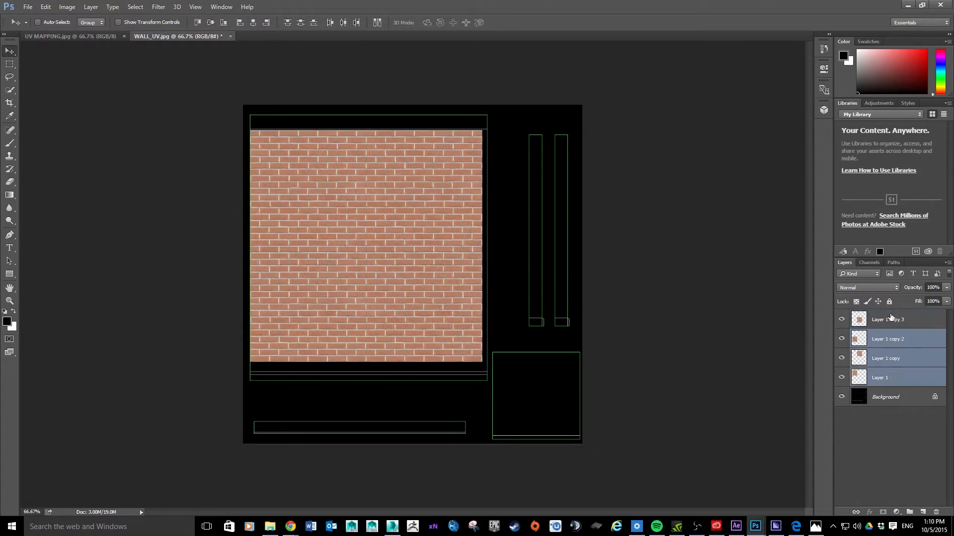
{"action": "left_click", "coordinate": [891, 319]}
{"action": "left_click", "coordinate": [894, 377], "text": "ctrl"}
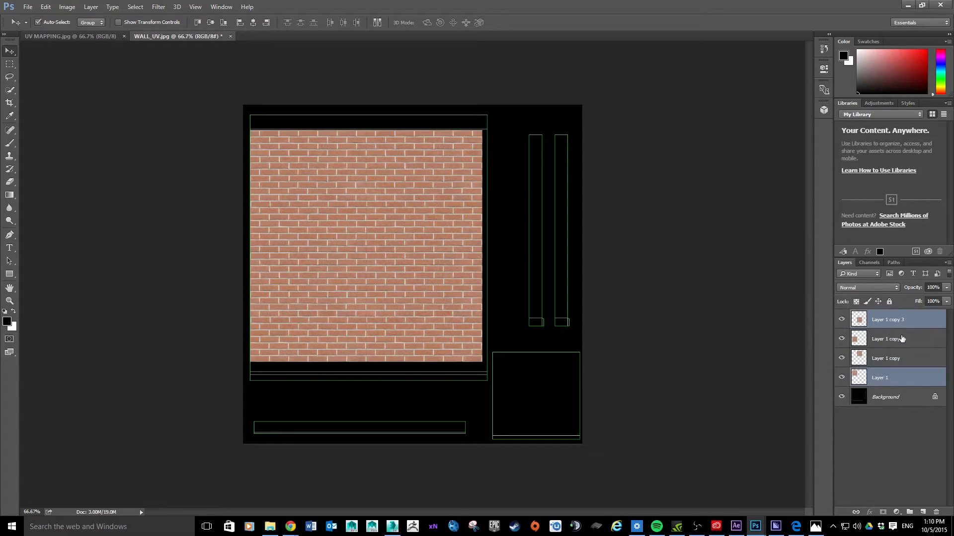
{"action": "left_click", "coordinate": [902, 339], "text": "ctrl"}
{"action": "left_click", "coordinate": [899, 358], "text": "ctrl"}
{"action": "key", "text": "ctrl+t"}
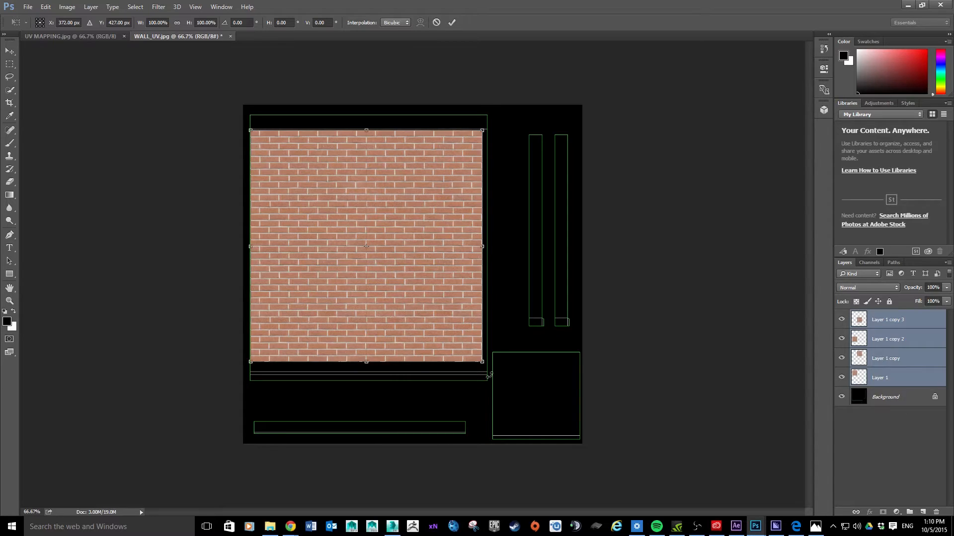
{"action": "left_click_drag", "start_coordinate": [482, 362], "coordinate": [489, 371]}
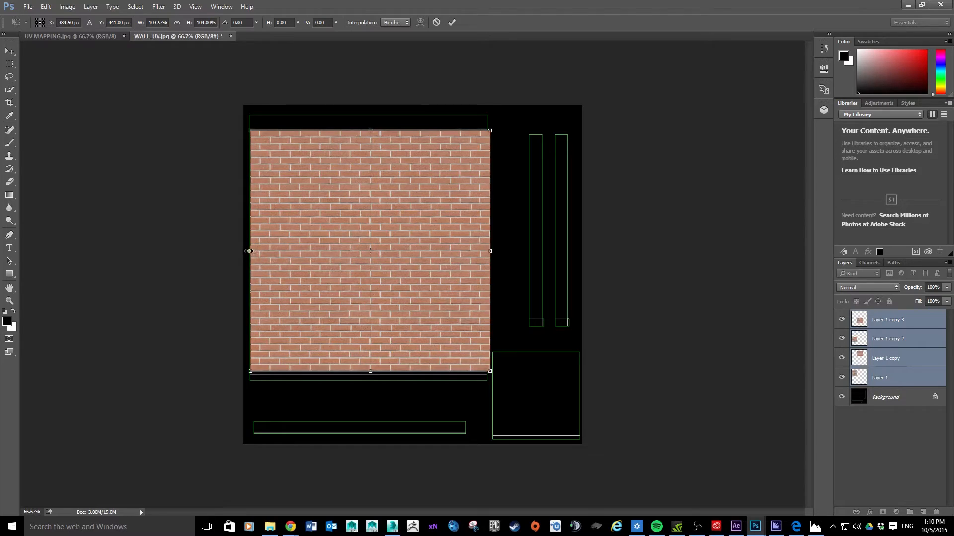
{"action": "left_click_drag", "start_coordinate": [250, 250], "coordinate": [249, 251]}
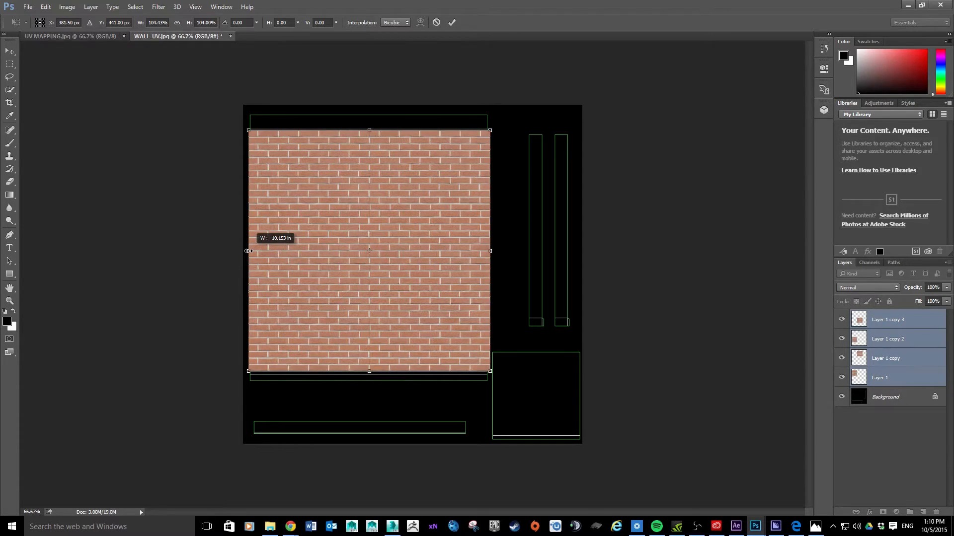
{"action": "left_click_drag", "start_coordinate": [248, 251], "coordinate": [249, 250]}
{"action": "key", "text": "Return"}
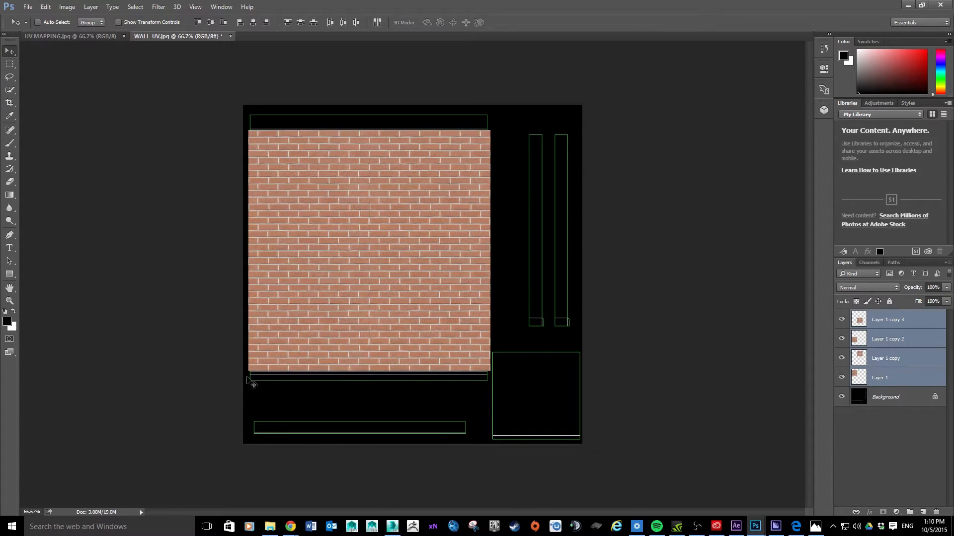
Step: Switch to Chrome, open cgtextures.com and search the texture library for concrete
{"action": "left_click", "coordinate": [289, 527]}
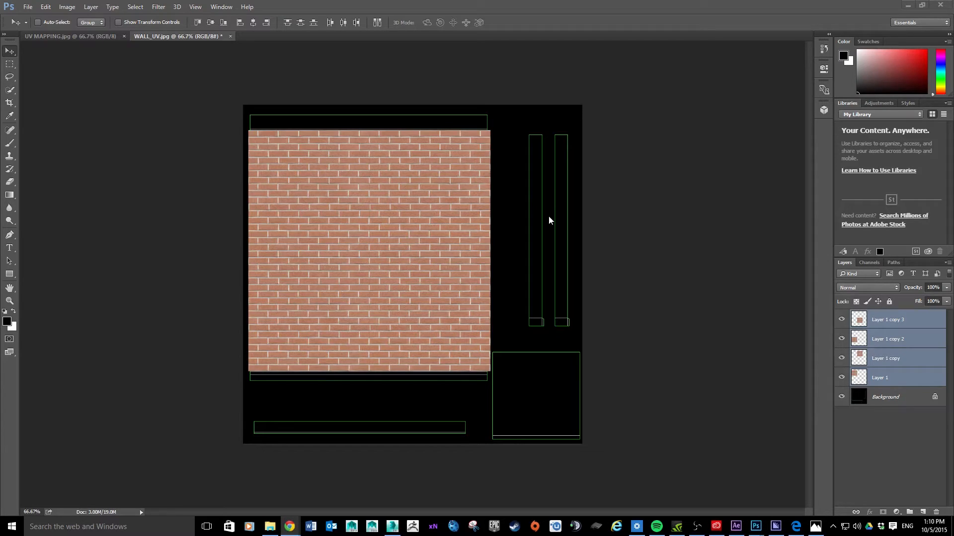
{"action": "mouse_move", "coordinate": [290, 527]}
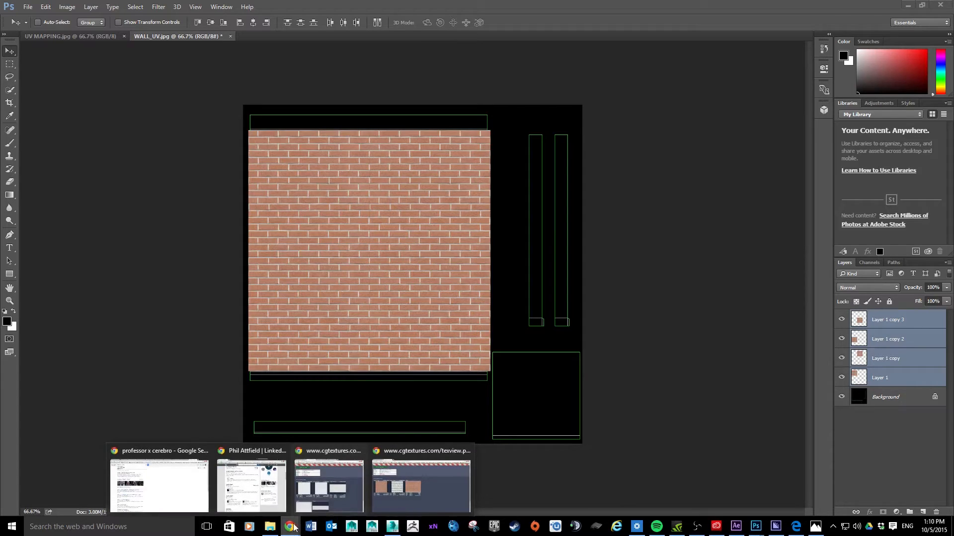
{"action": "left_click", "coordinate": [425, 468]}
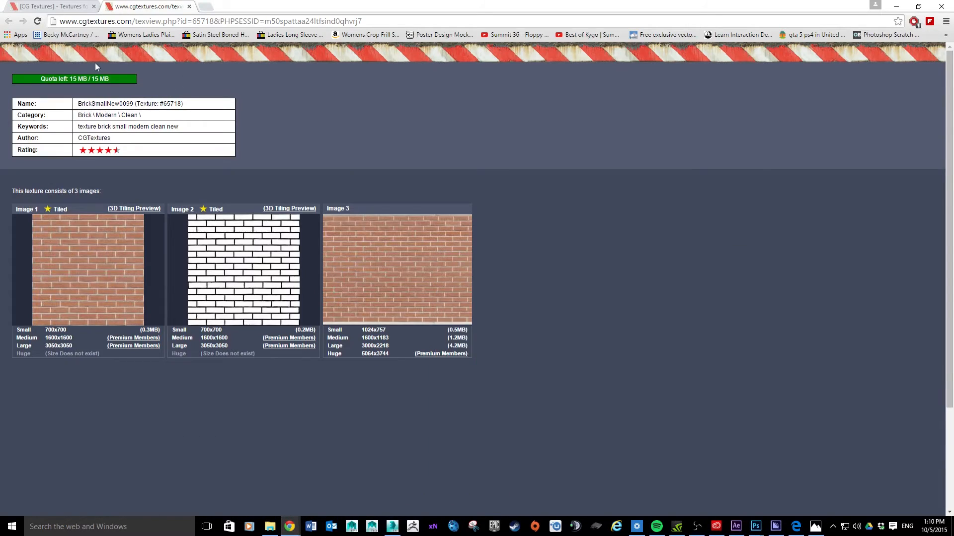
{"action": "scroll", "coordinate": [249, 194], "scroll_direction": "down", "scroll_amount": 3}
{"action": "scroll", "coordinate": [261, 205], "scroll_direction": "up", "scroll_amount": 3}
{"action": "left_click", "coordinate": [109, 22]}
{"action": "type", "text": "cgte"}
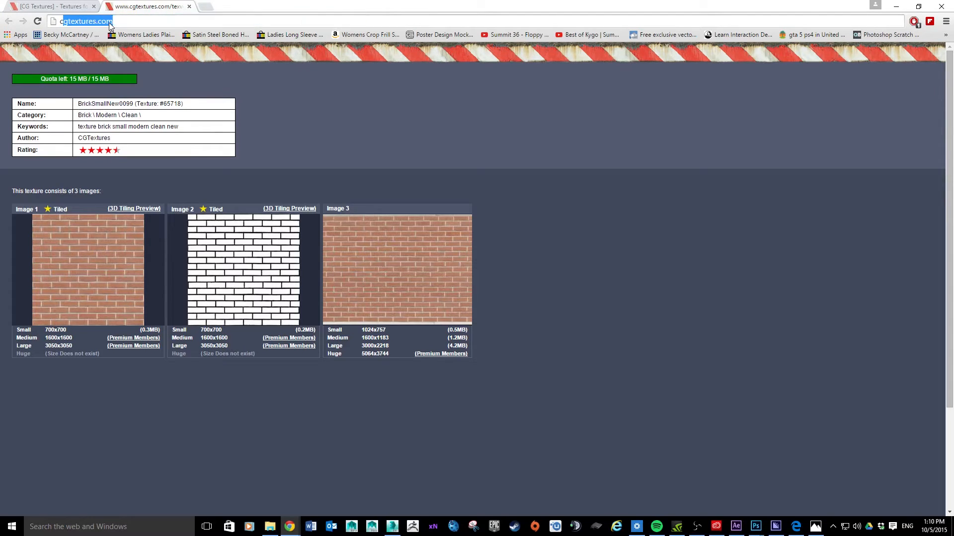
{"action": "type", "text": "xtures."}
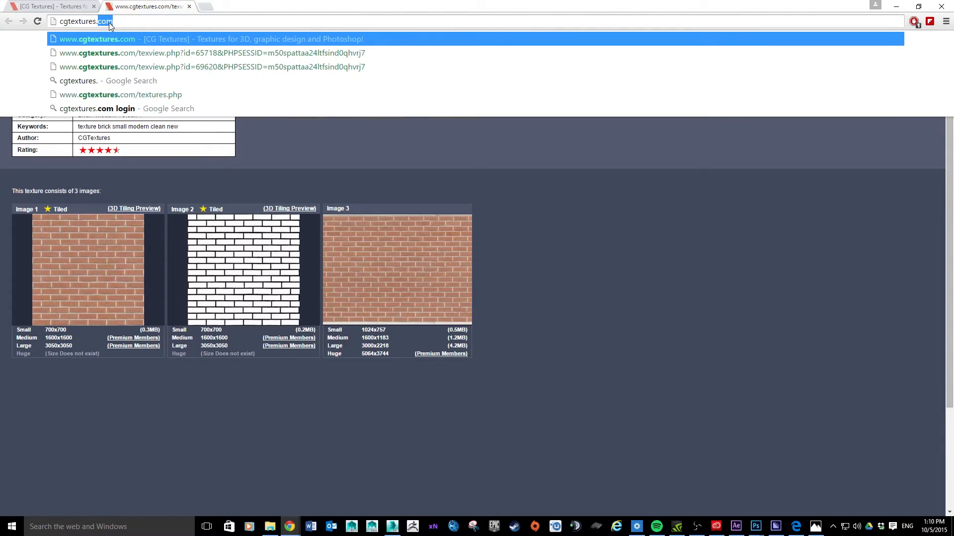
{"action": "key", "text": "Return"}
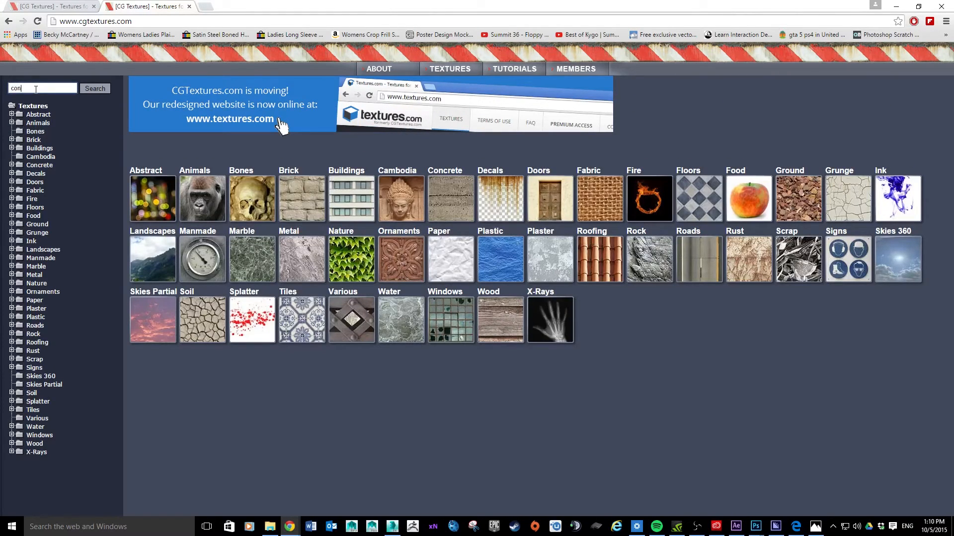
{"action": "key", "text": "Return"}
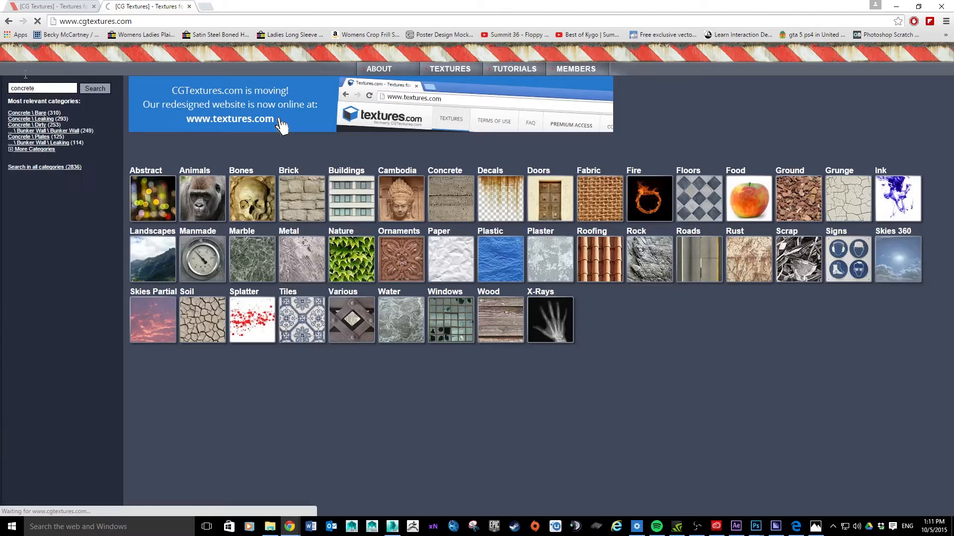
Step: Open the ConcreteBunker0159 texture from the concrete results and download its small 1024x1024 tiled image
{"action": "scroll", "coordinate": [436, 222], "scroll_direction": "down", "scroll_amount": 7}
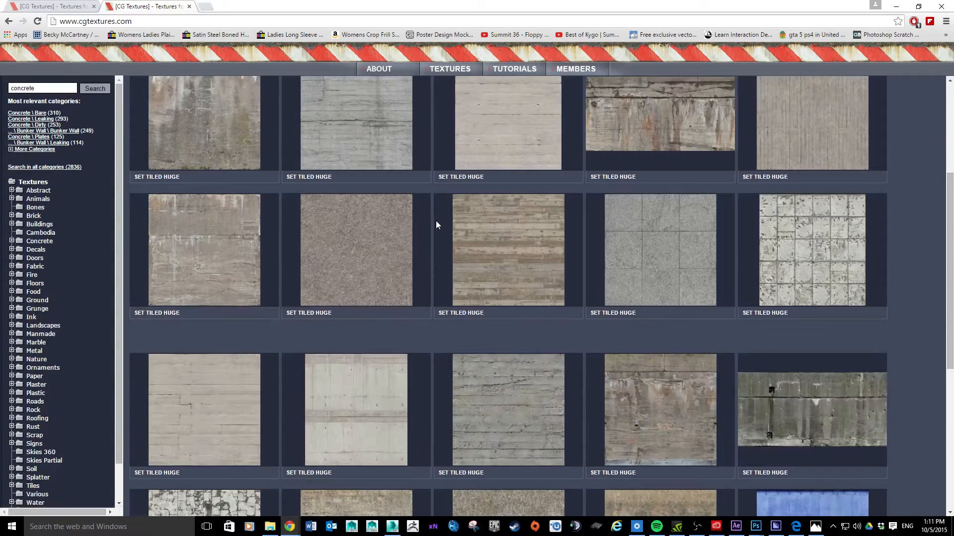
{"action": "scroll", "coordinate": [436, 225], "scroll_direction": "down", "scroll_amount": 3}
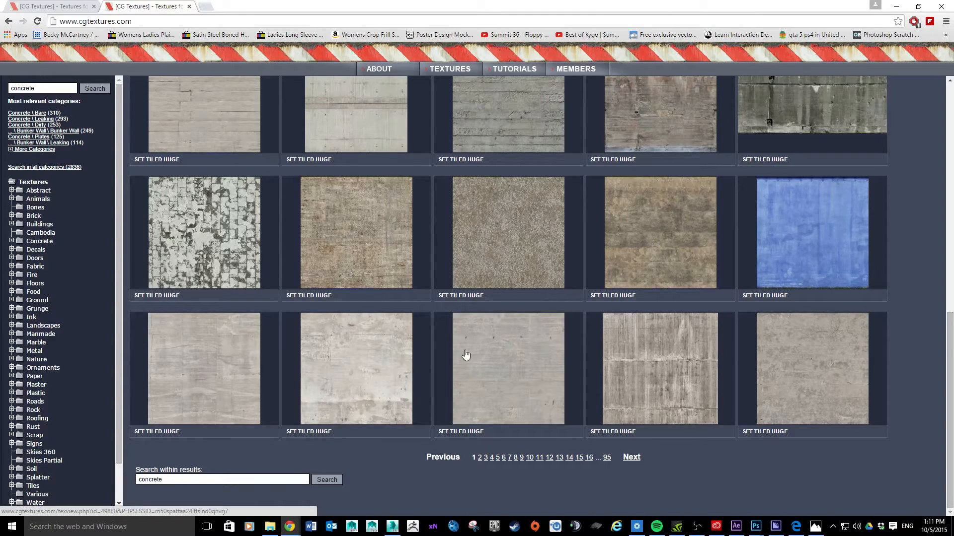
{"action": "left_click", "coordinate": [832, 373]}
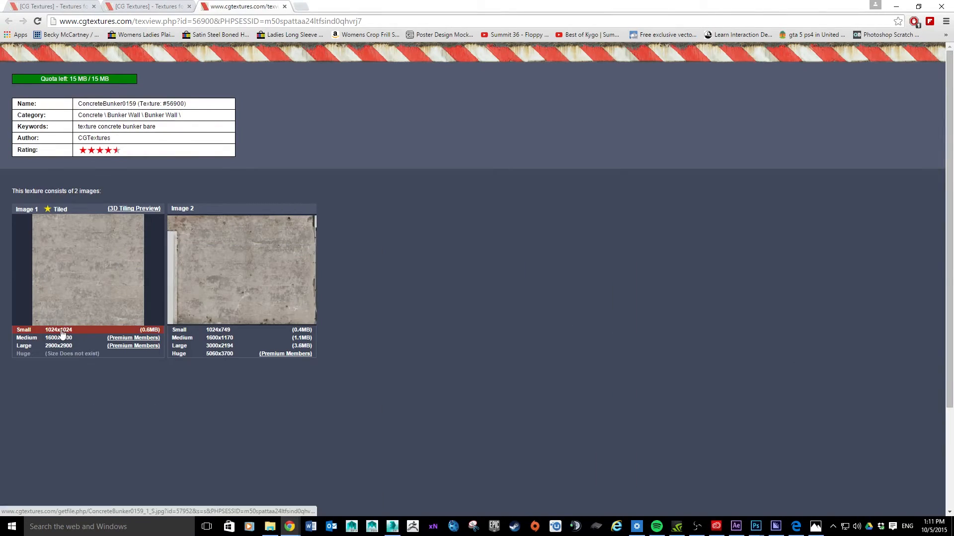
{"action": "left_click", "coordinate": [63, 333]}
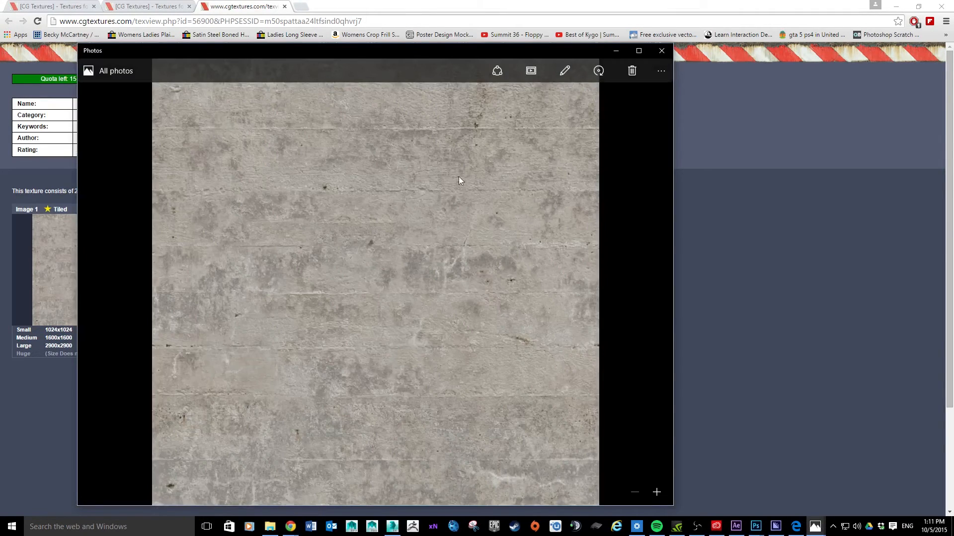
Step: Open the downloaded concrete image from the Photos viewer in Photoshop
{"action": "right_click", "coordinate": [460, 200]}
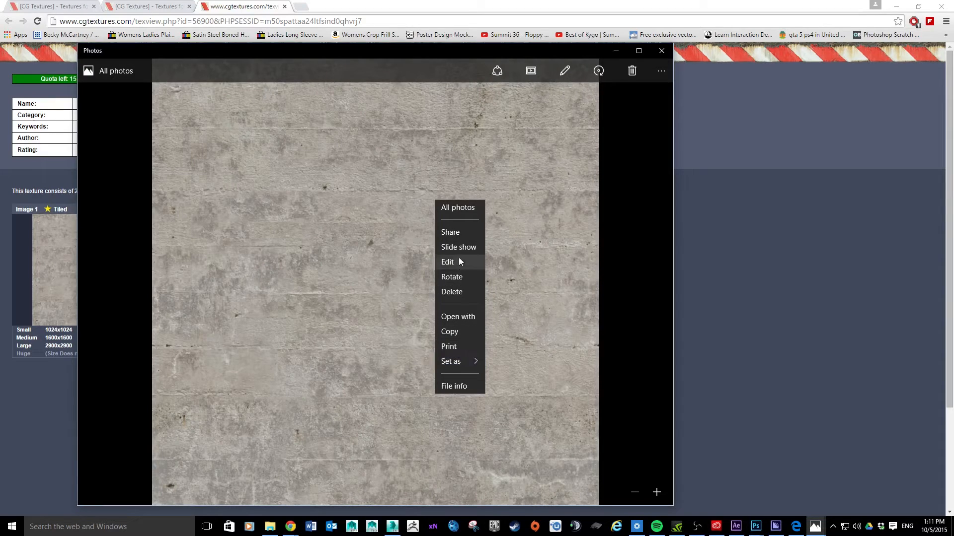
{"action": "left_click", "coordinate": [463, 318]}
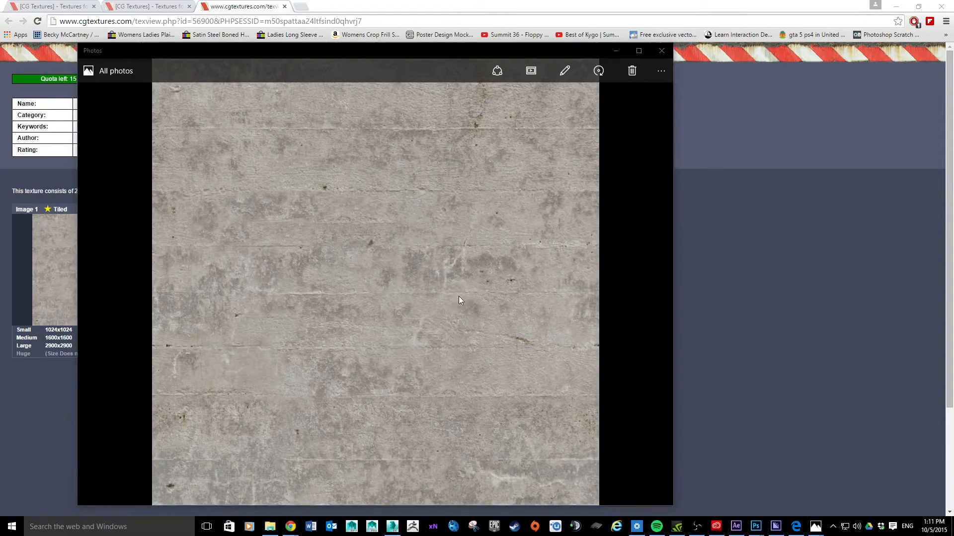
{"action": "left_click", "coordinate": [159, 216]}
{"action": "left_click", "coordinate": [229, 300]}
Step: Copy the concrete image into WALL_UV as a new layer and close its source document
{"action": "left_click_drag", "start_coordinate": [269, 38], "coordinate": [502, 132]}
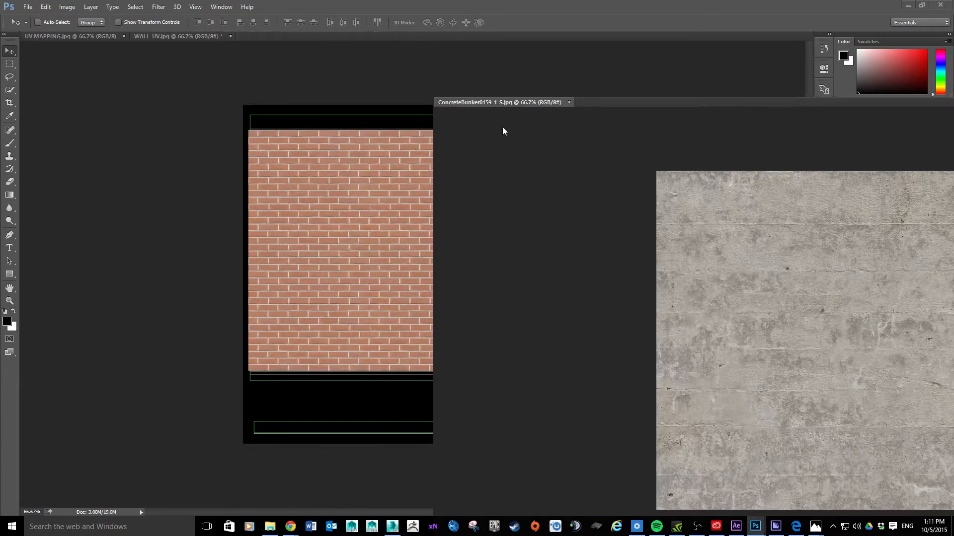
{"action": "left_click_drag", "start_coordinate": [709, 204], "coordinate": [368, 272]}
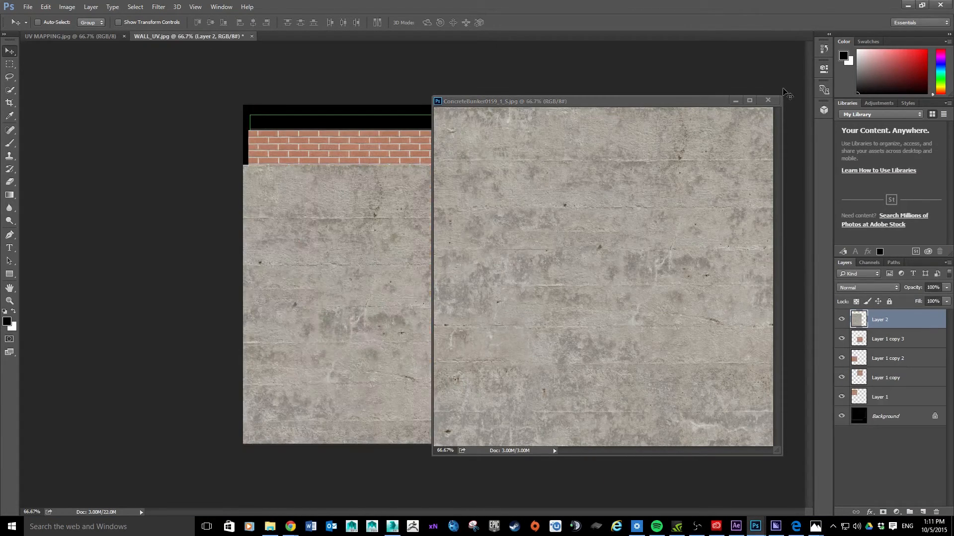
{"action": "left_click", "coordinate": [768, 100]}
Step: Scale the concrete layer to about 71% width and 67% height, matching the brick block's width and reaching the canvas's bottom edge
{"action": "left_click_drag", "start_coordinate": [401, 236], "coordinate": [566, 154]}
{"action": "key", "text": "ctrl+t"}
{"action": "left_click_drag", "start_coordinate": [310, 420], "coordinate": [411, 217]}
{"action": "left_click_drag", "start_coordinate": [519, 154], "coordinate": [358, 379]}
{"action": "left_click_drag", "start_coordinate": [486, 304], "coordinate": [491, 216]}
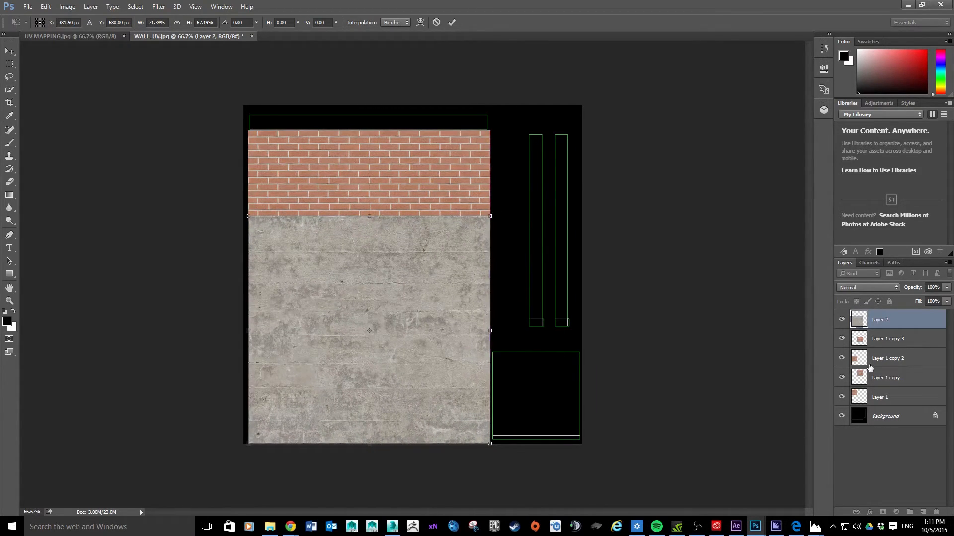
{"action": "key", "text": "Return"}
Step: Duplicate the Background UV template layer, move the copy above all other layers and set its blend mode to Lighten
{"action": "left_click_drag", "start_coordinate": [886, 418], "coordinate": [924, 512]}
{"action": "left_click_drag", "start_coordinate": [900, 419], "coordinate": [891, 321]}
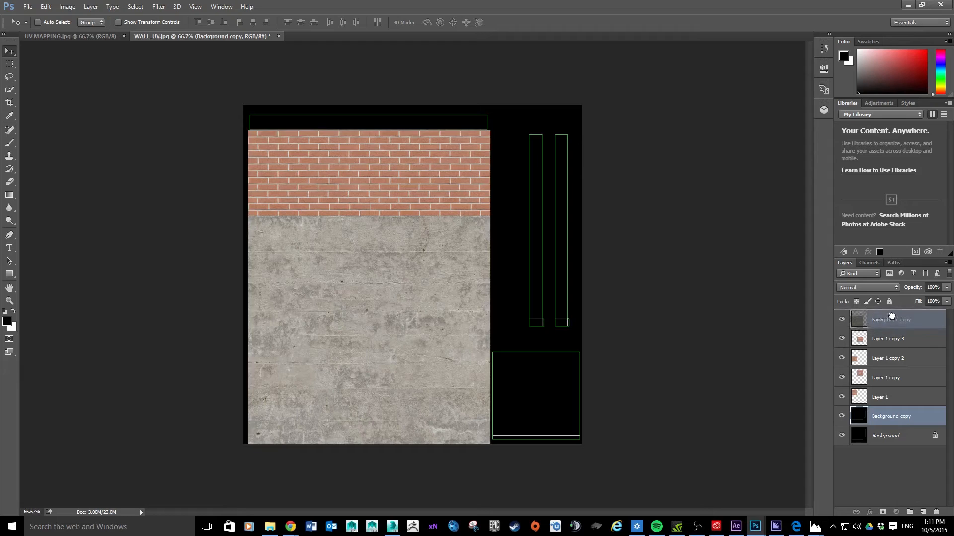
{"action": "left_click", "coordinate": [868, 287]}
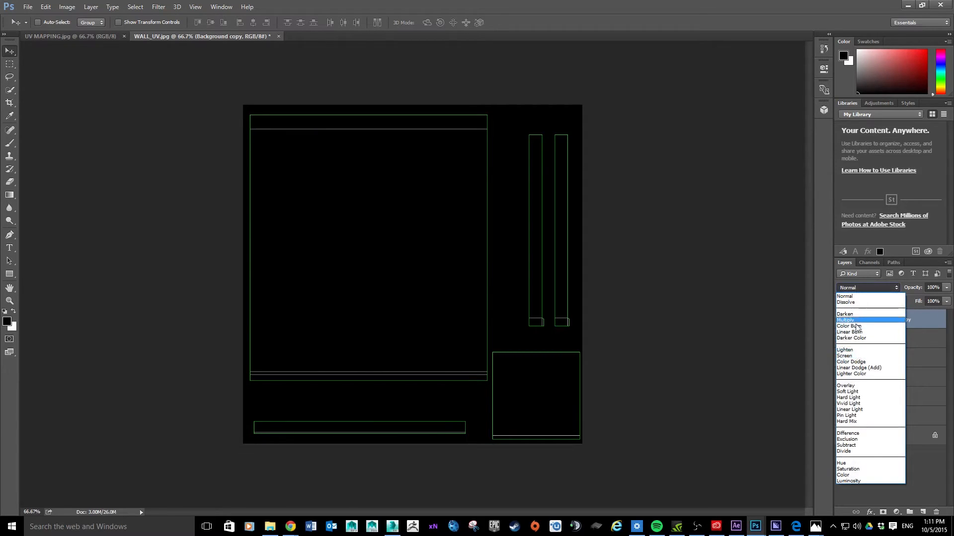
{"action": "left_click", "coordinate": [854, 314]}
{"action": "left_click", "coordinate": [861, 288]}
{"action": "left_click", "coordinate": [851, 350]}
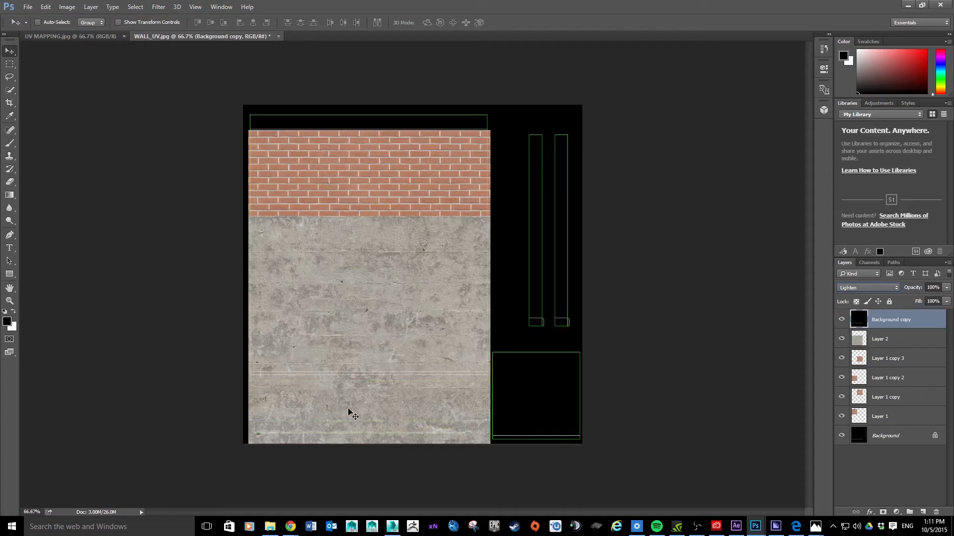
Step: Marquee-select the narrow strip at the large wall shell's base and mask the concrete layer (Layer 2) to that selection
{"action": "key", "text": "ctrl+plus"}
{"action": "key", "text": "ctrl+plus"}
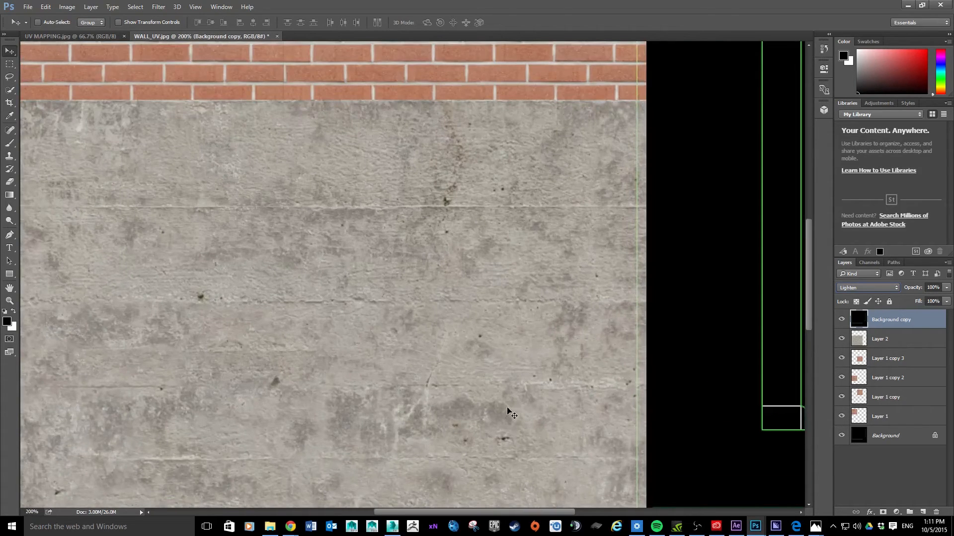
{"action": "left_click_drag", "start_coordinate": [812, 270], "coordinate": [784, 389]}
{"action": "left_click_drag", "start_coordinate": [482, 512], "coordinate": [445, 517]}
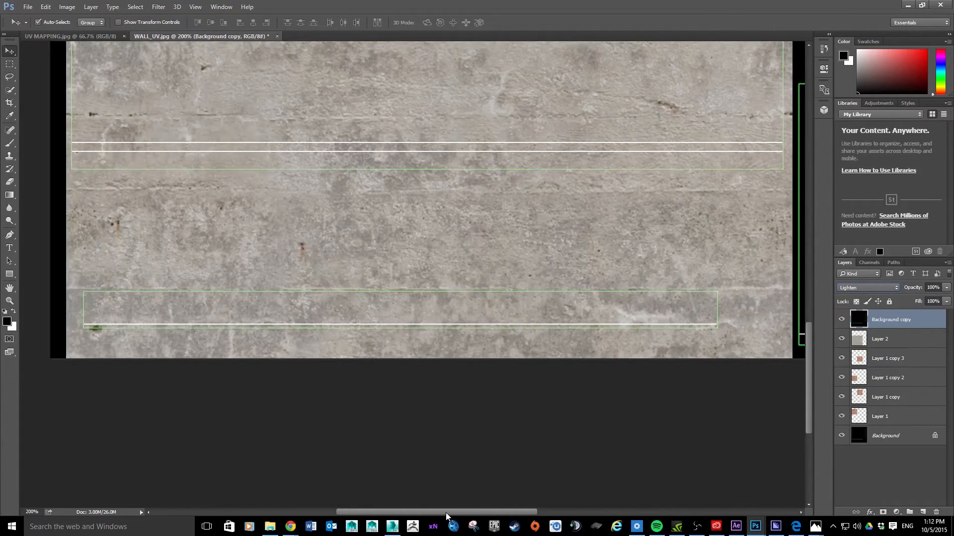
{"action": "key", "text": "ctrl+minus"}
{"action": "key", "text": "ctrl+minus"}
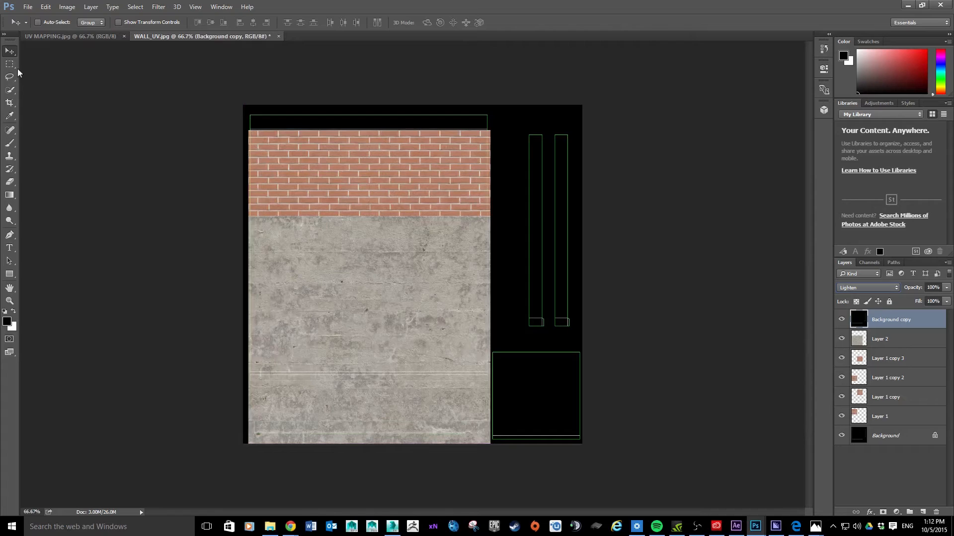
{"action": "left_click", "coordinate": [9, 64]}
{"action": "left_click_drag", "start_coordinate": [251, 371], "coordinate": [487, 383]}
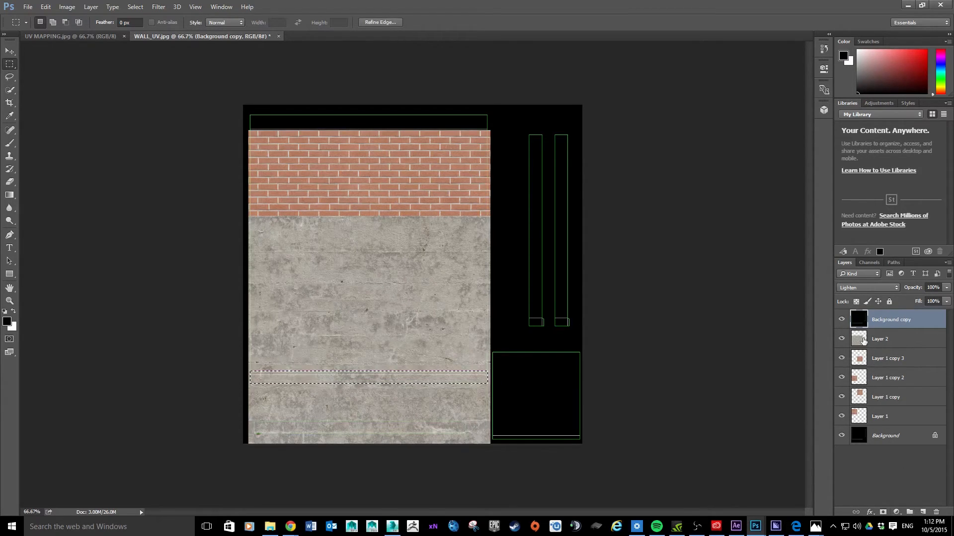
{"action": "left_click", "coordinate": [864, 339]}
{"action": "left_click", "coordinate": [882, 512]}
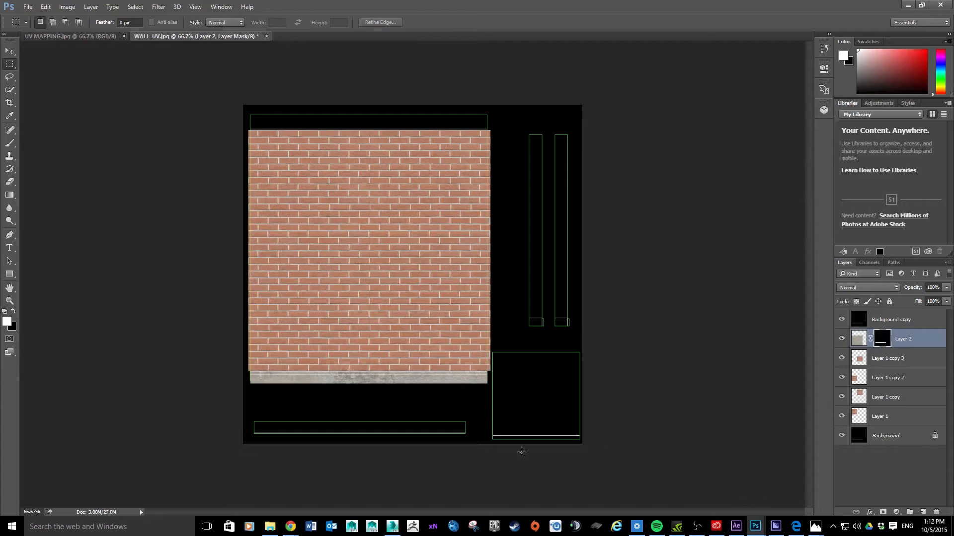
Step: Hide the Background copy layer to check the brick and concrete without the overlaid UV lines
{"action": "key", "text": "ctrl+plus"}
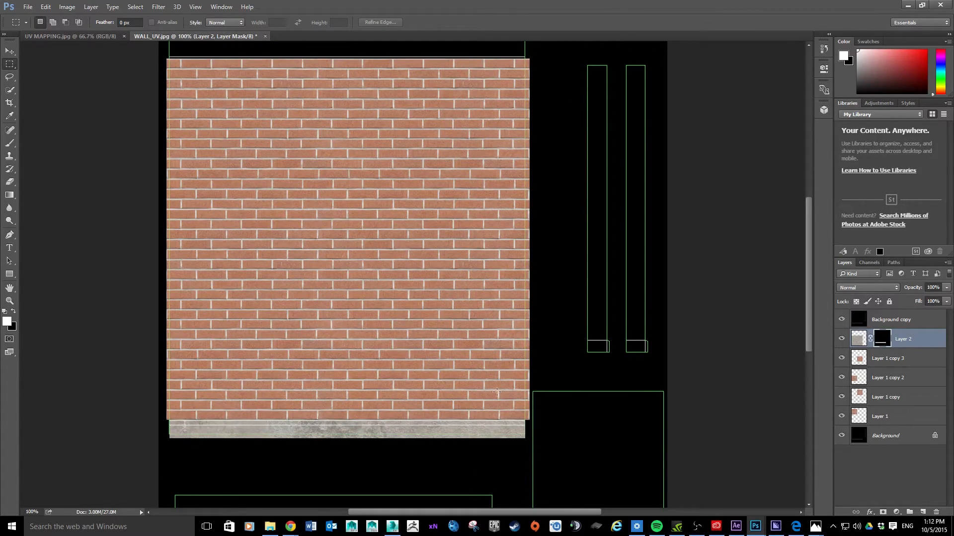
{"action": "left_click", "coordinate": [841, 321]}
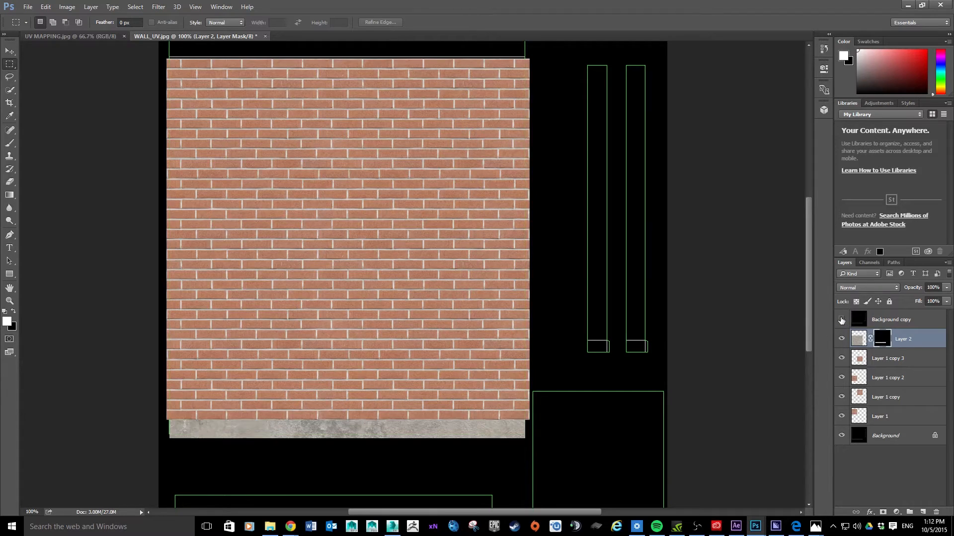
{"action": "left_click", "coordinate": [841, 320]}
{"action": "key", "text": "ctrl+minus"}
{"action": "key", "text": "ctrl+minus"}
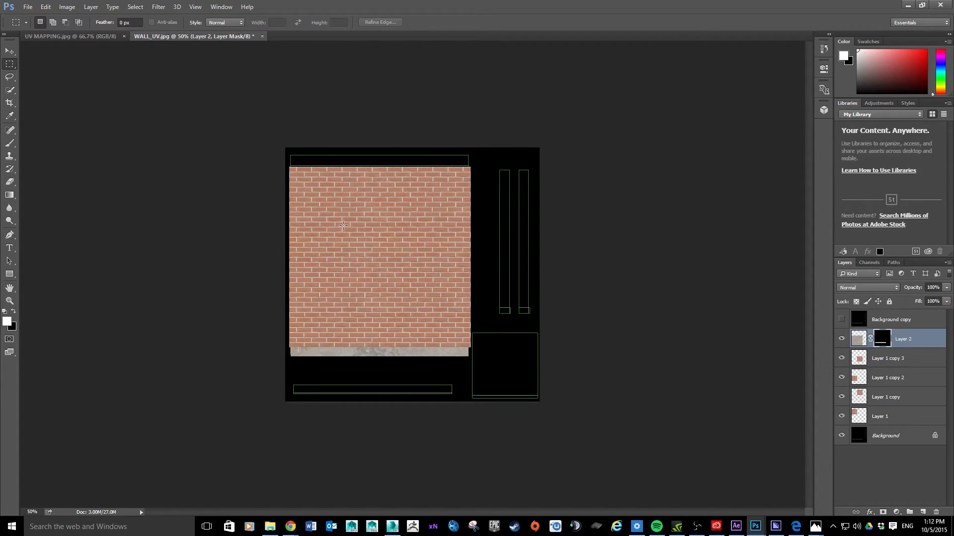
Step: Save the textured wall layout as a PNG copy named WALL_TEX in the project's sceneassets images folder
{"action": "left_click", "coordinate": [28, 7]}
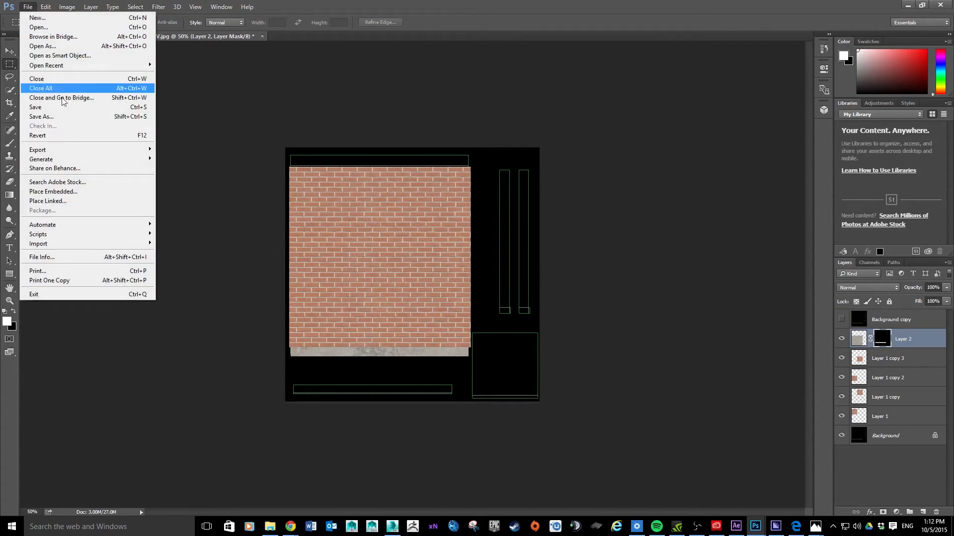
{"action": "left_click", "coordinate": [61, 117]}
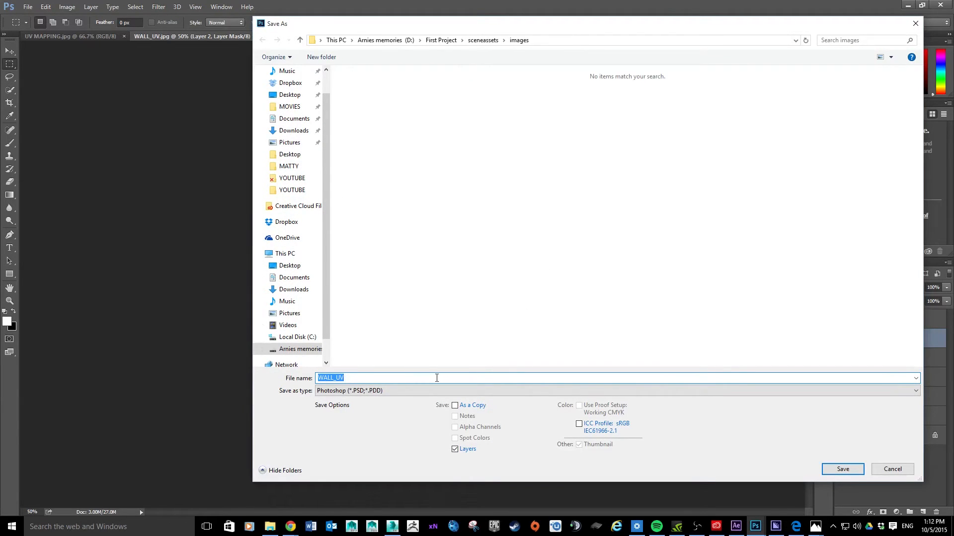
{"action": "left_click", "coordinate": [419, 391]}
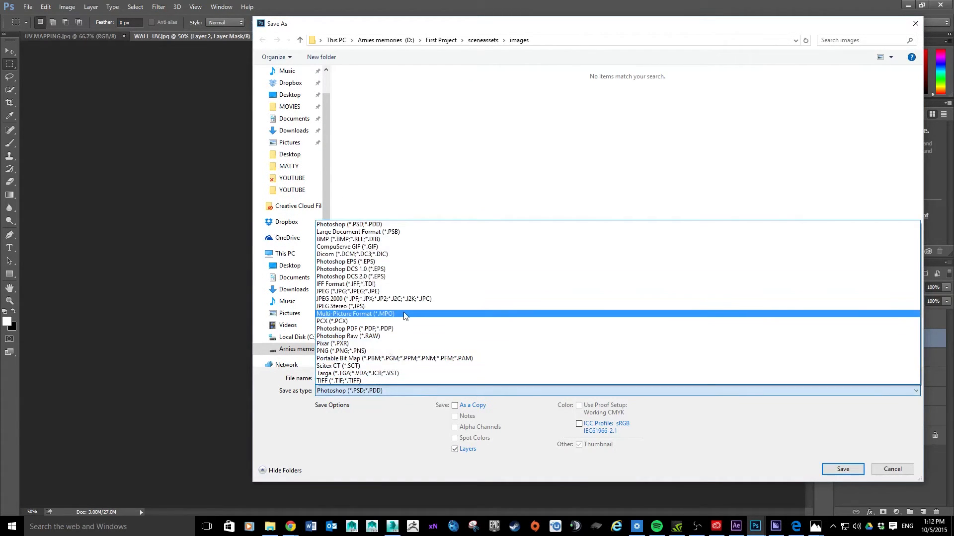
{"action": "left_click", "coordinate": [375, 351]}
{"action": "left_click", "coordinate": [353, 377]}
{"action": "left_click", "coordinate": [355, 378]}
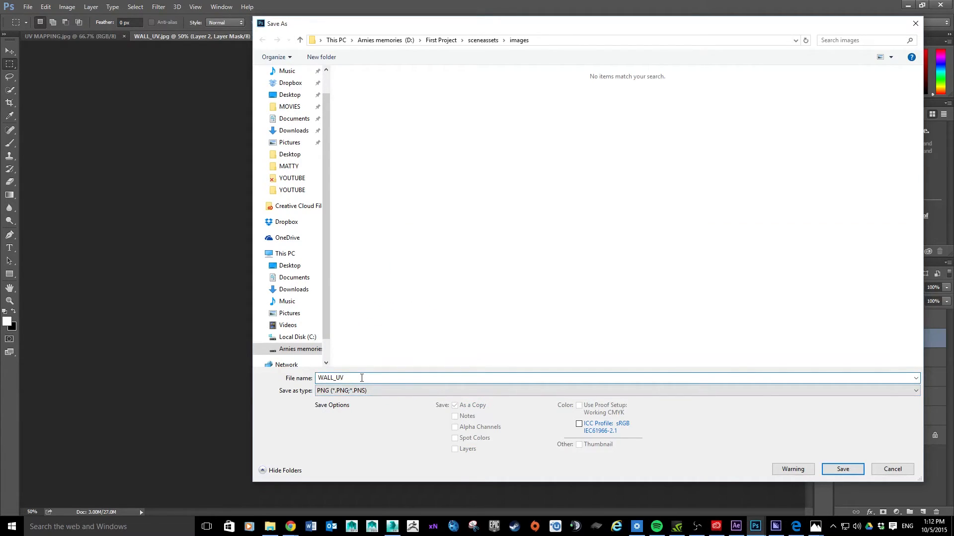
{"action": "key", "text": "BackSpace"}
{"action": "type", "text": "TEX"}
{"action": "left_click", "coordinate": [844, 471]}
{"action": "left_click", "coordinate": [505, 166]}
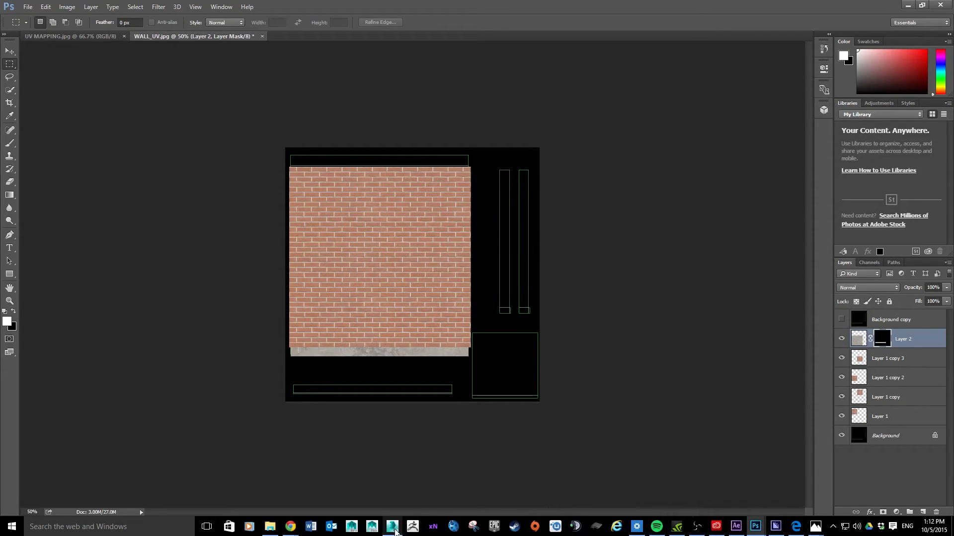
Step: Switch to 3ds Max and close the rendered UV map, the Render UVs dialog and the UV editor
{"action": "left_click", "coordinate": [392, 528]}
{"action": "left_click", "coordinate": [923, 5]}
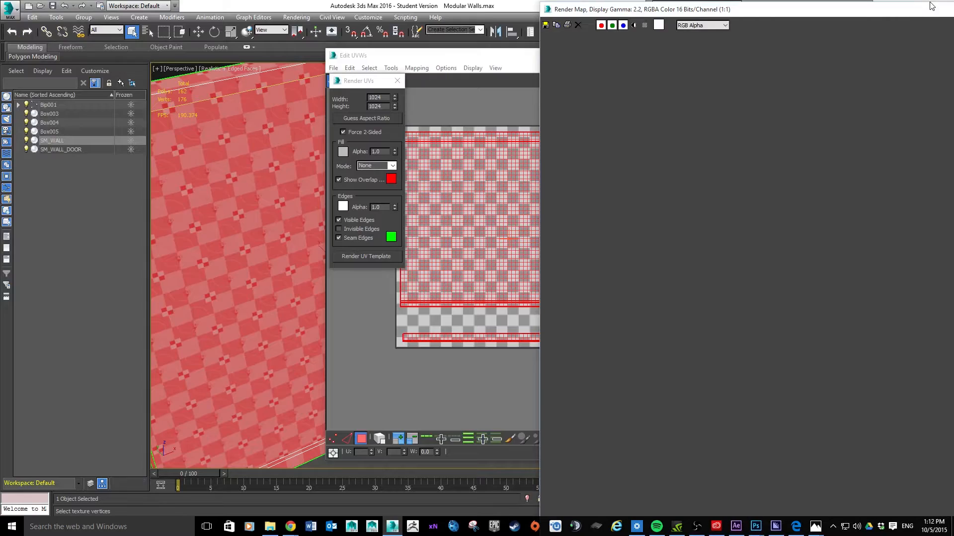
{"action": "left_click_drag", "start_coordinate": [822, 15], "coordinate": [704, 38]}
{"action": "left_click", "coordinate": [923, 32]}
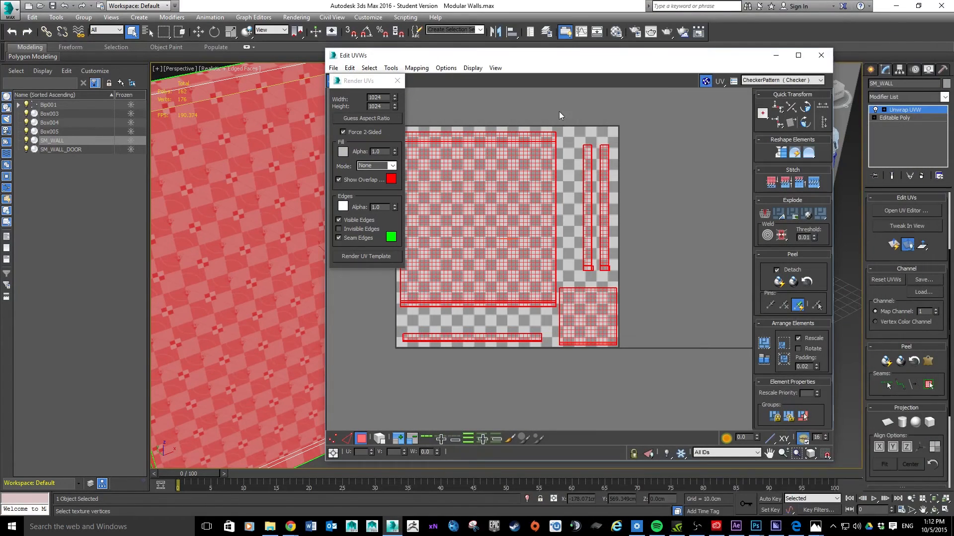
{"action": "left_click", "coordinate": [397, 81]}
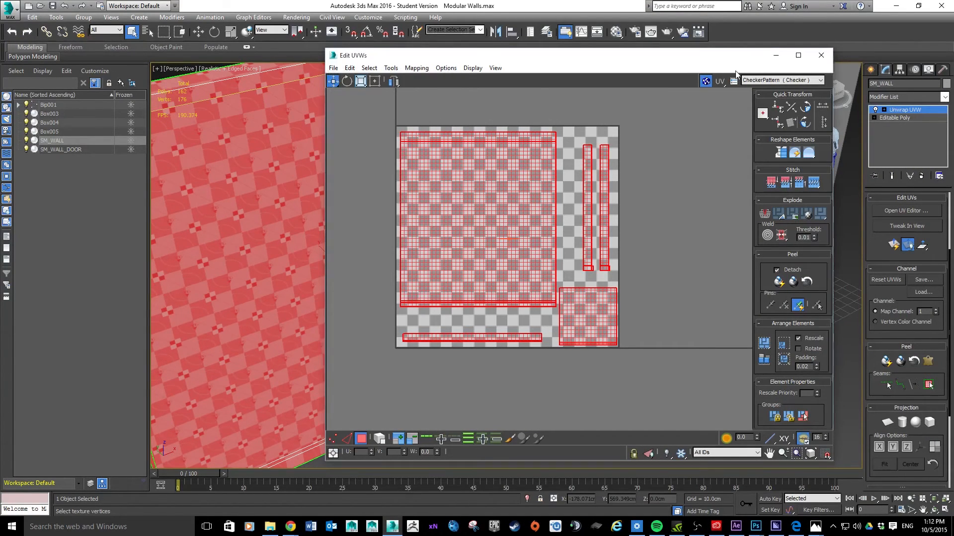
{"action": "left_click", "coordinate": [821, 55]}
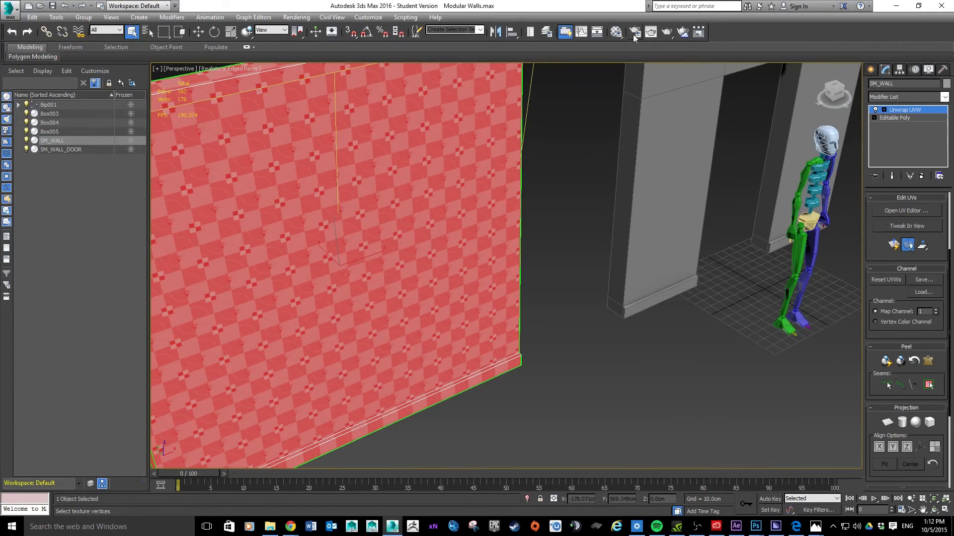
Step: Load WALL_TEX.png as the diffuse bitmap of the 02 - Default material in the Material Editor
{"action": "left_click", "coordinate": [616, 32]}
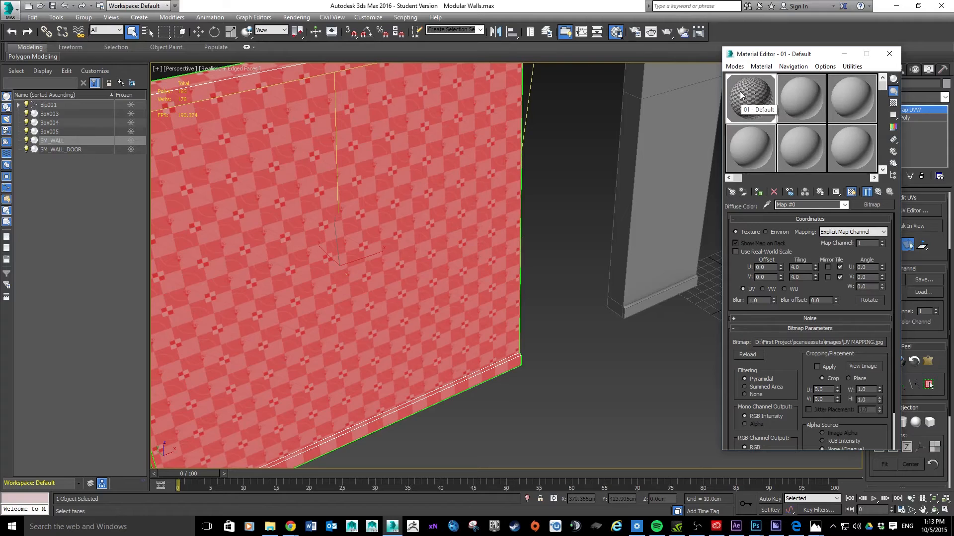
{"action": "double_click", "coordinate": [791, 94]}
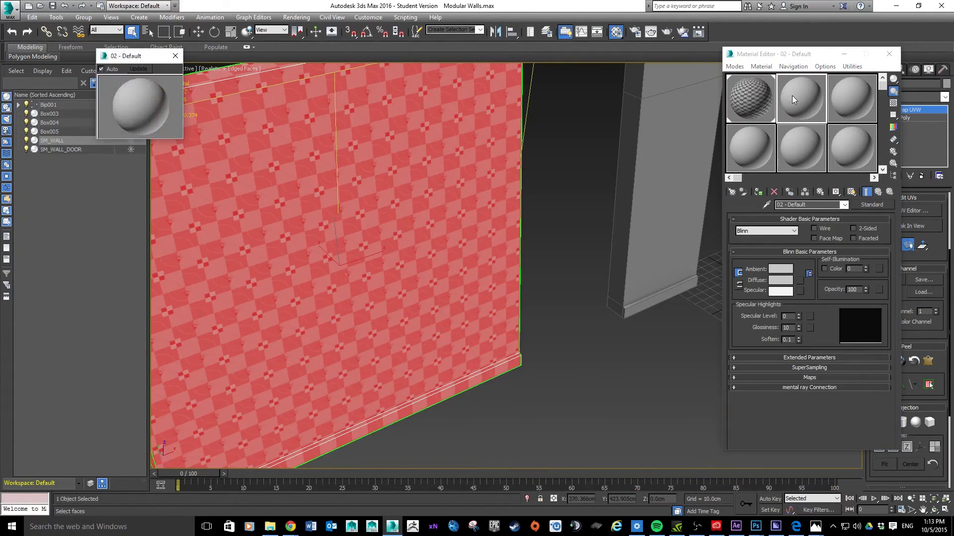
{"action": "left_click", "coordinate": [174, 55]}
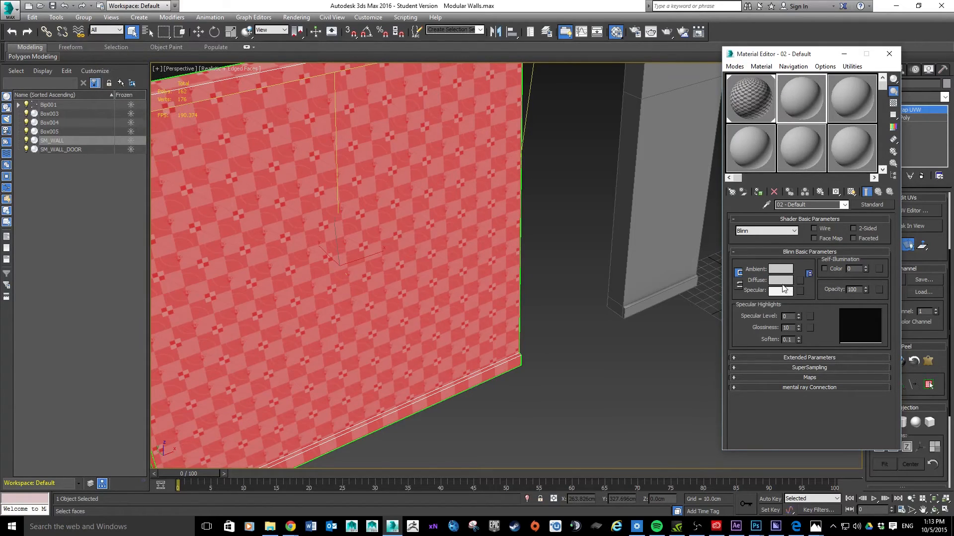
{"action": "left_click", "coordinate": [800, 280]}
{"action": "double_click", "coordinate": [394, 150]}
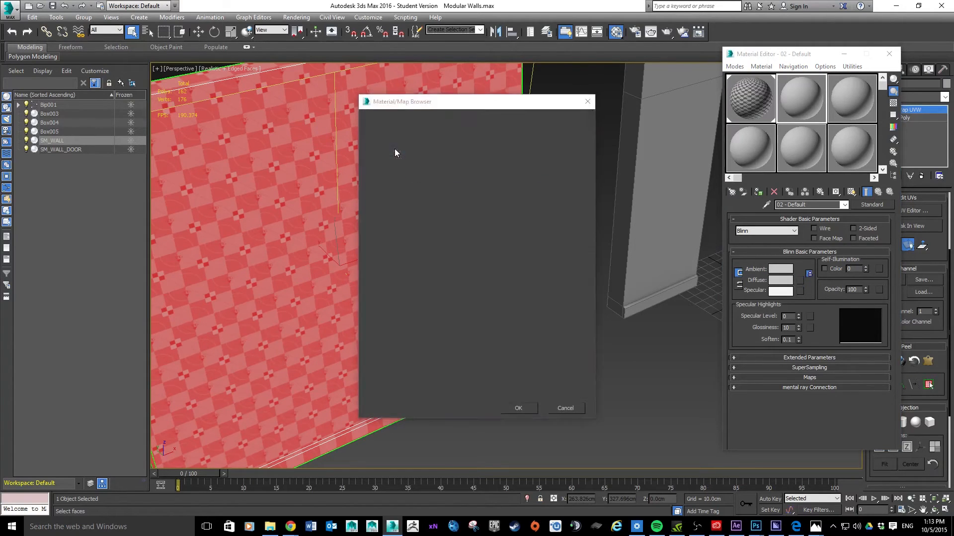
{"action": "left_click", "coordinate": [139, 77]}
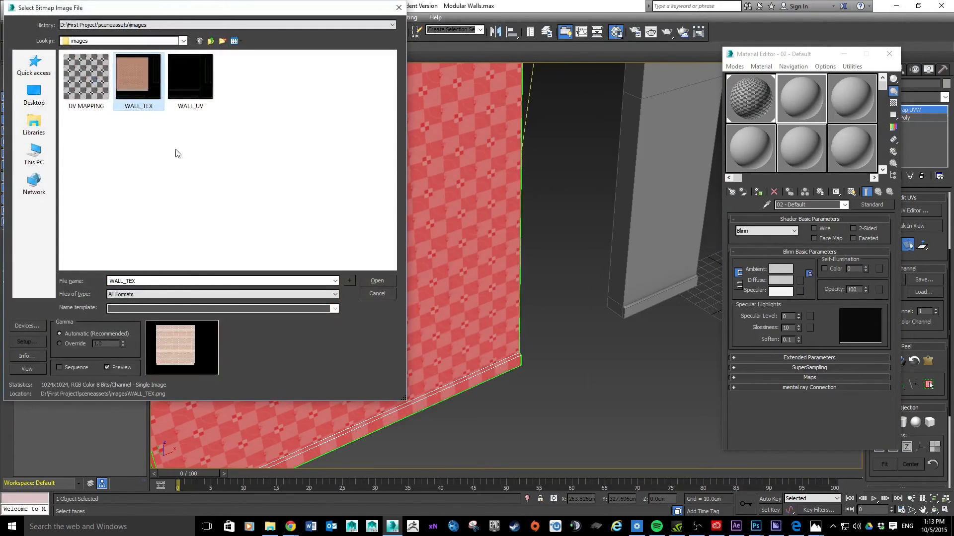
{"action": "left_click", "coordinate": [377, 280]}
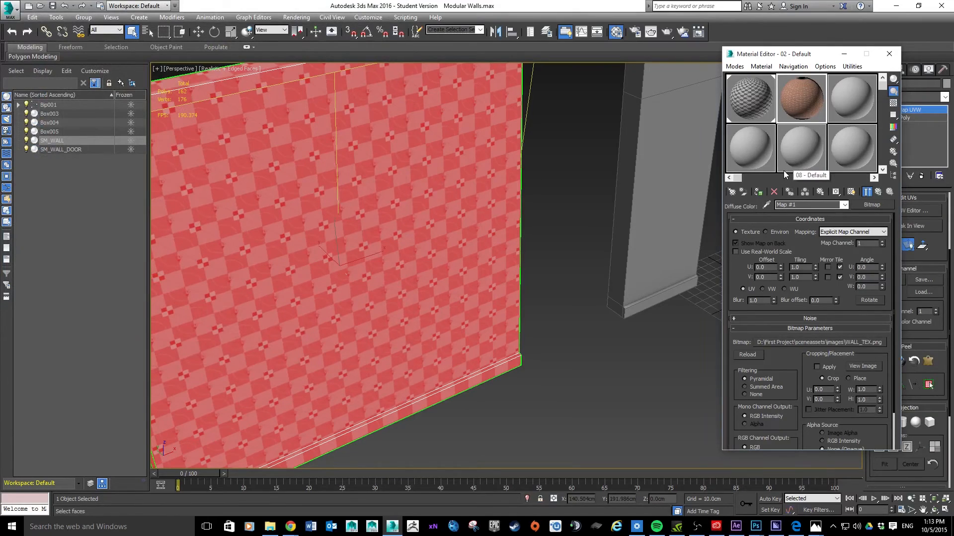
Step: Assign the 02 - Default brick material to SM_WALL, show its map in the viewport and close the Material Editor
{"action": "left_click_drag", "start_coordinate": [740, 130], "coordinate": [458, 198]}
{"action": "left_click", "coordinate": [619, 350]}
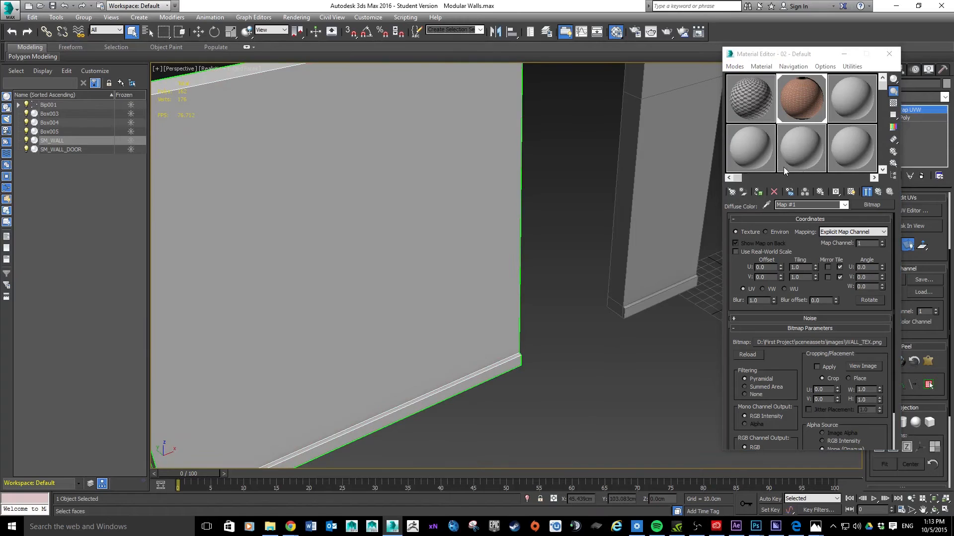
{"action": "left_click", "coordinate": [851, 192]}
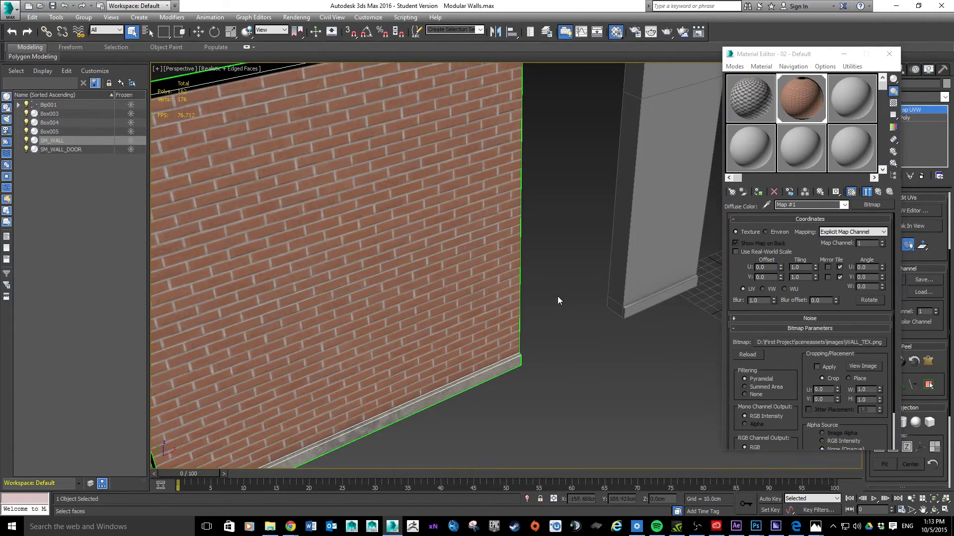
{"action": "mouse_move", "coordinate": [549, 264]}
{"action": "middle_mouse_down", "text": "alt"}
{"action": "mouse_move", "coordinate": [537, 264]}
{"action": "mouse_move", "coordinate": [520, 240]}
{"action": "mouse_move", "coordinate": [462, 266]}
{"action": "mouse_move", "coordinate": [527, 246]}
{"action": "mouse_move", "coordinate": [549, 256]}
{"action": "mouse_move", "coordinate": [538, 253]}
{"action": "middle_mouse_up", "text": "alt"}
{"action": "scroll", "coordinate": [540, 248], "scroll_direction": "down", "scroll_amount": 3}
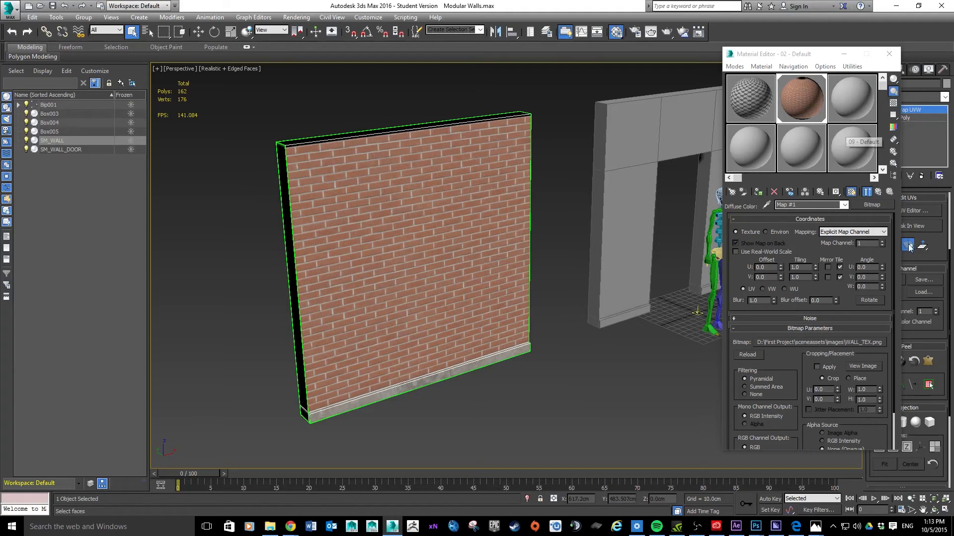
{"action": "left_click", "coordinate": [889, 53]}
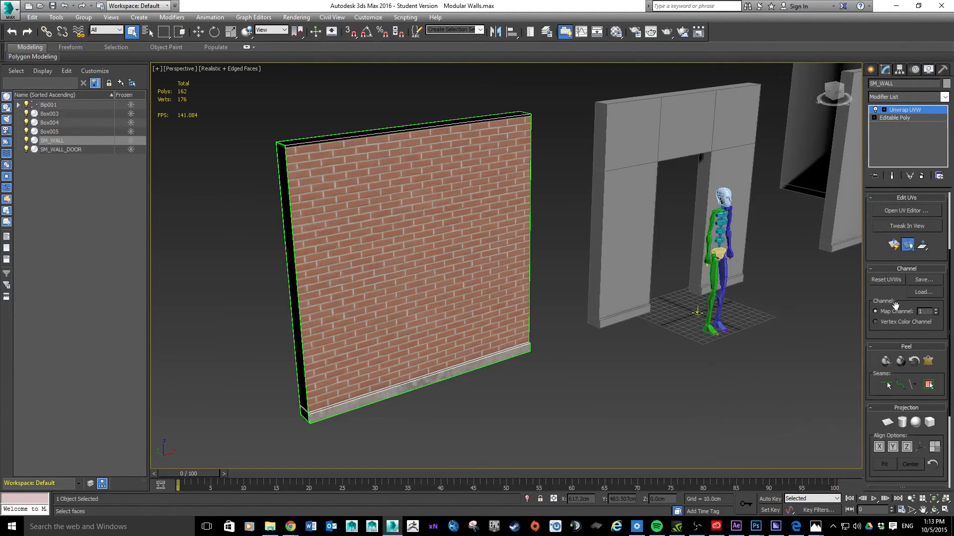
Step: Open SM_WALL's UV editor and display Map #1 (WALL_TEX.png) behind the UVs instead of the checker pattern
{"action": "scroll", "coordinate": [882, 311], "scroll_direction": "up", "scroll_amount": 1}
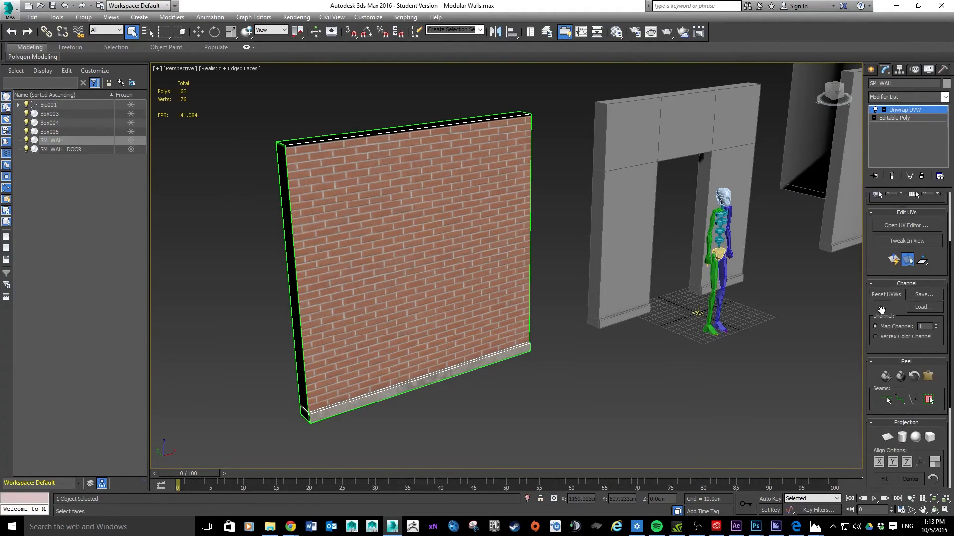
{"action": "scroll", "coordinate": [882, 311], "scroll_direction": "up", "scroll_amount": 2}
{"action": "left_click", "coordinate": [907, 255]}
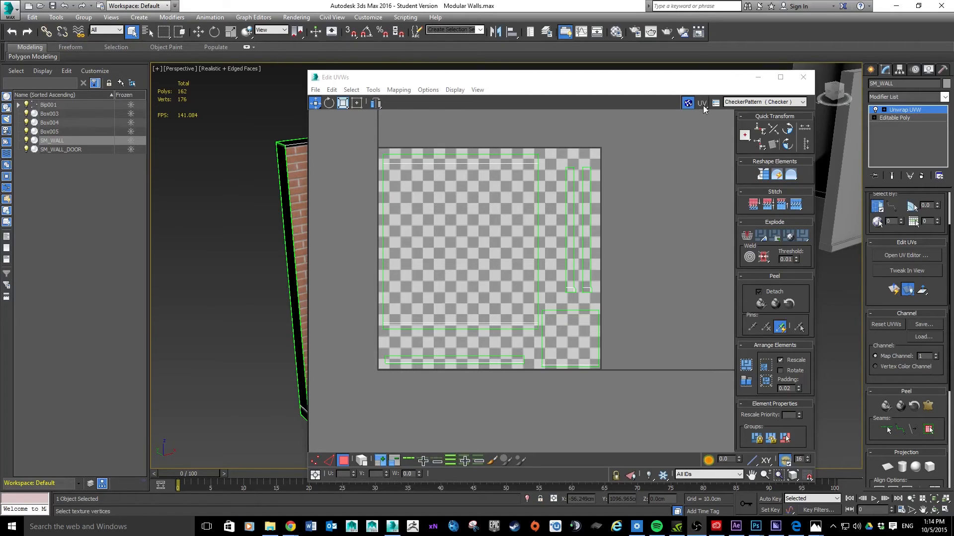
{"action": "left_click", "coordinate": [737, 103]}
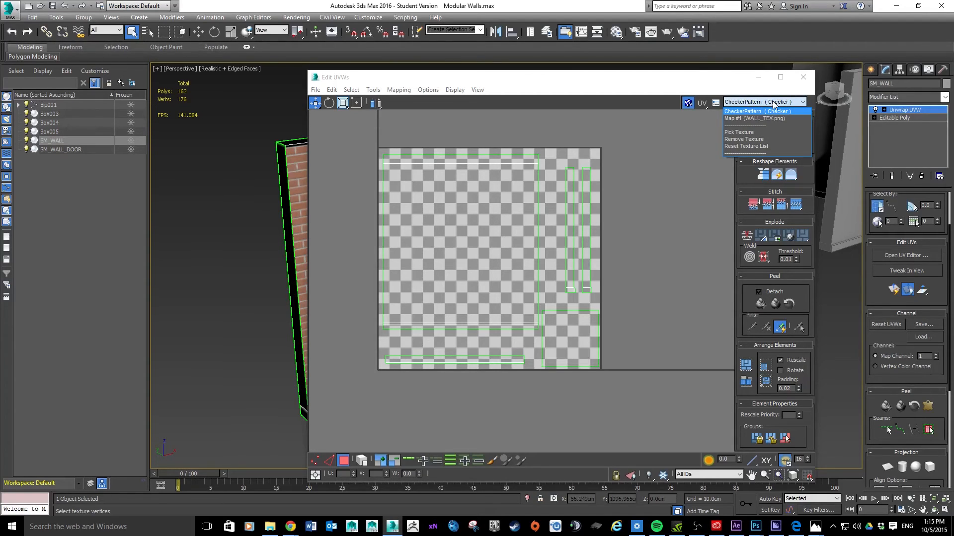
{"action": "left_click", "coordinate": [751, 146]}
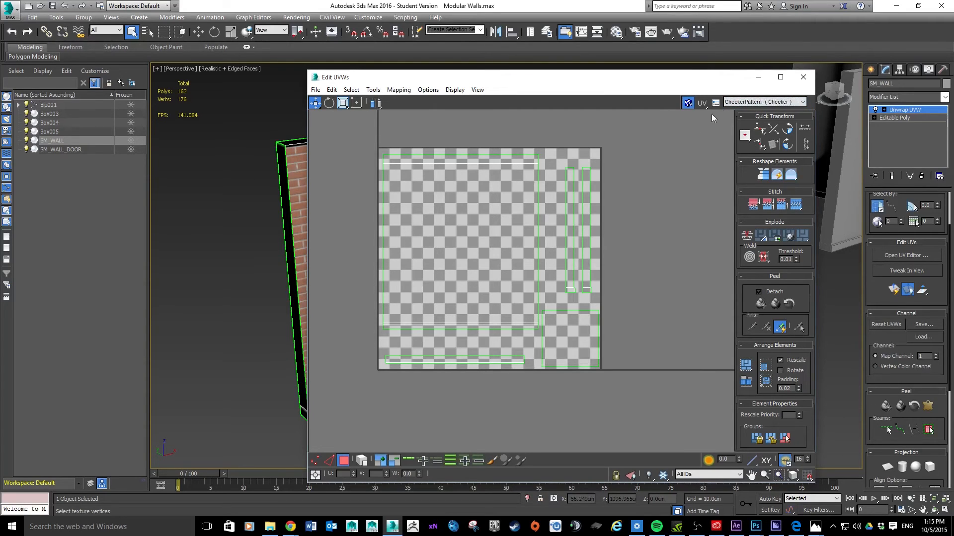
{"action": "left_click", "coordinate": [773, 103]}
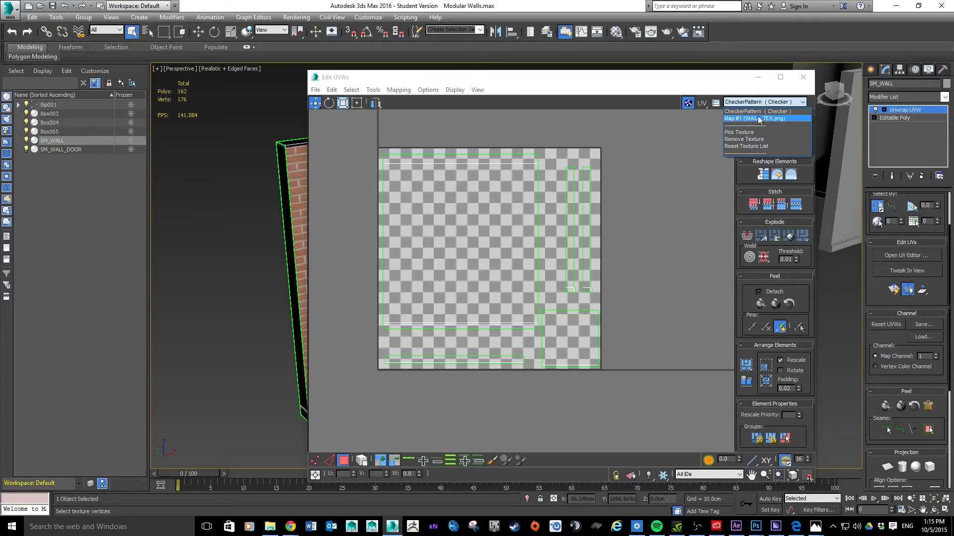
{"action": "left_click", "coordinate": [755, 119]}
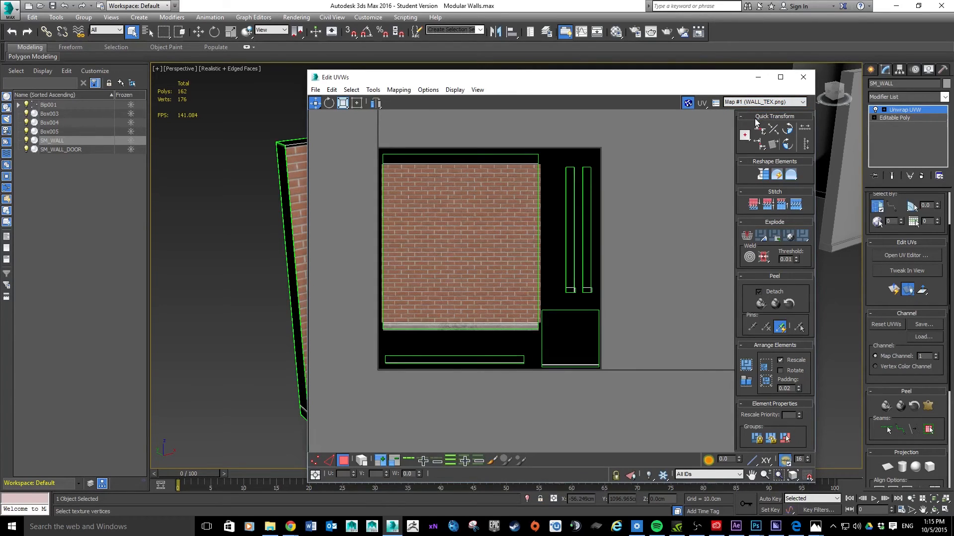
Step: Place the UV editor beside the wall in the viewport and select the horizontal UV edge just above the brick texture
{"action": "scroll", "coordinate": [563, 133], "scroll_direction": "up", "scroll_amount": 5}
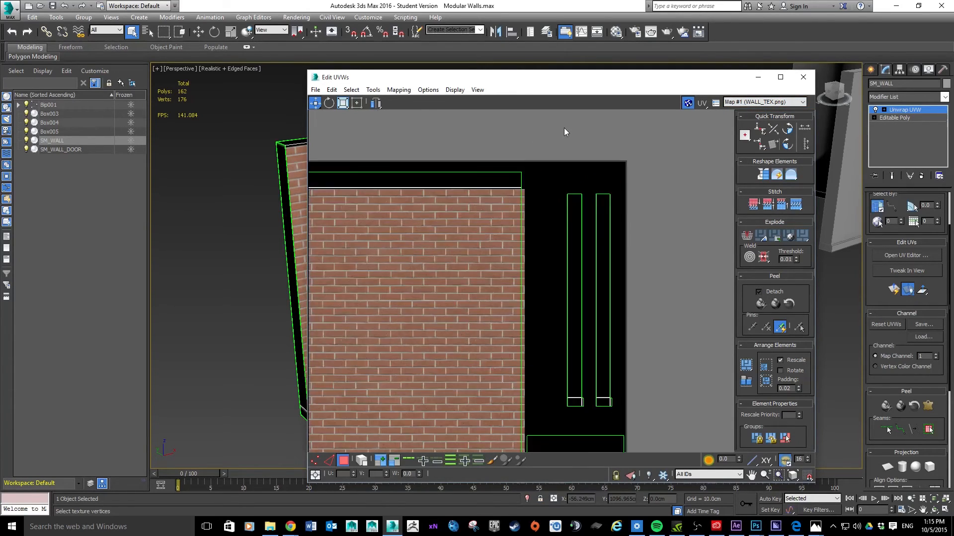
{"action": "left_click_drag", "start_coordinate": [486, 81], "coordinate": [771, 67]}
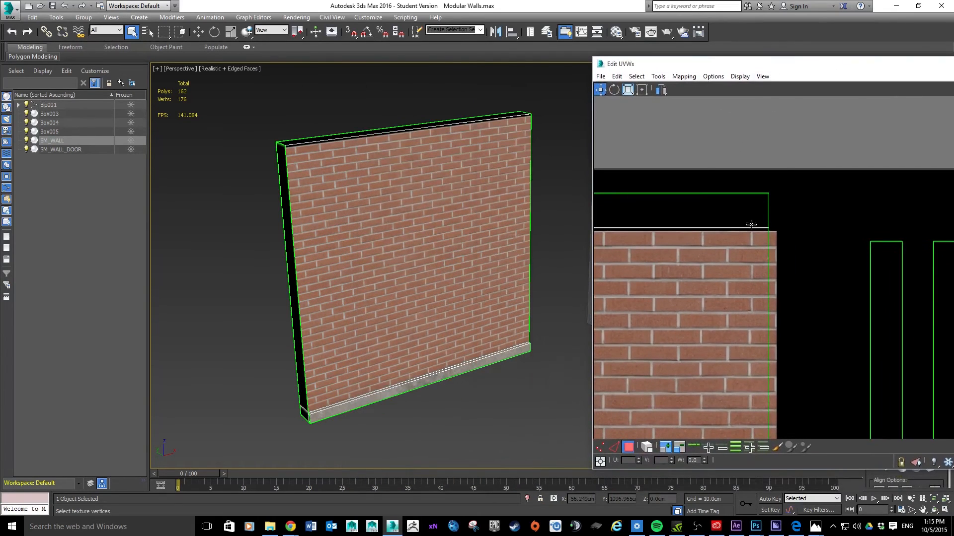
{"action": "scroll", "coordinate": [727, 225], "scroll_direction": "down", "scroll_amount": 3}
{"action": "middle_click_drag", "start_coordinate": [690, 229], "coordinate": [796, 212]}
{"action": "left_click", "coordinate": [614, 447]}
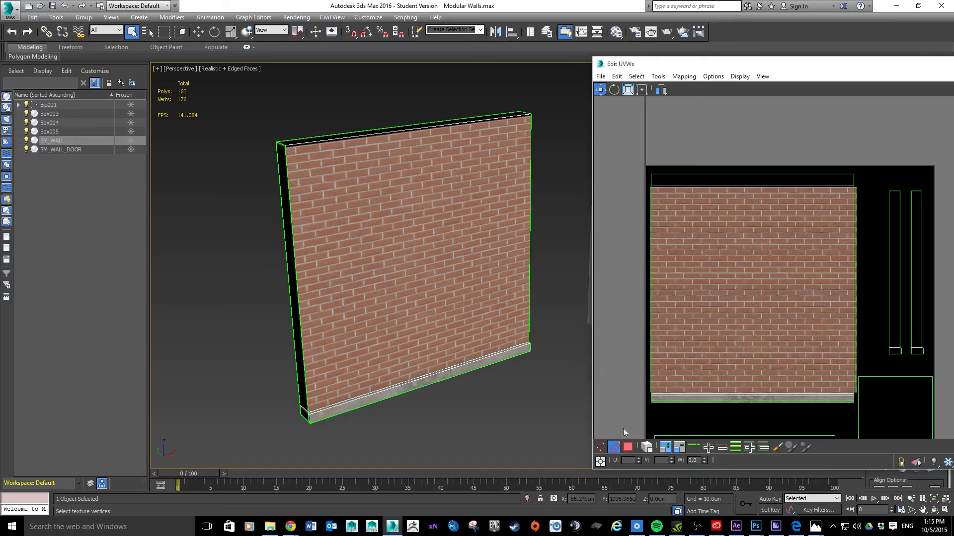
{"action": "left_click", "coordinate": [694, 186]}
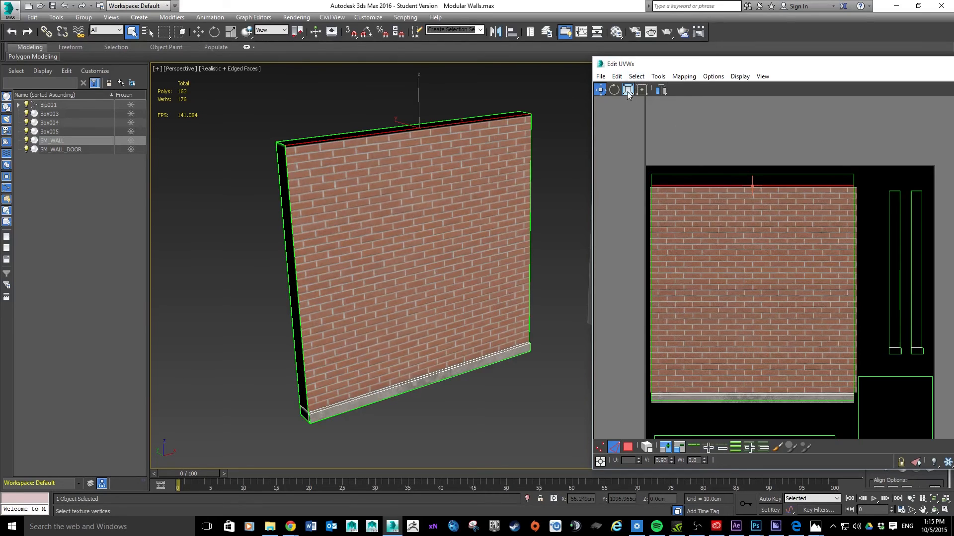
Step: Try moving the selected UV edge slightly down onto the bricks, and undo the move
{"action": "left_click", "coordinate": [601, 90]}
{"action": "left_click_drag", "start_coordinate": [763, 187], "coordinate": [763, 189]}
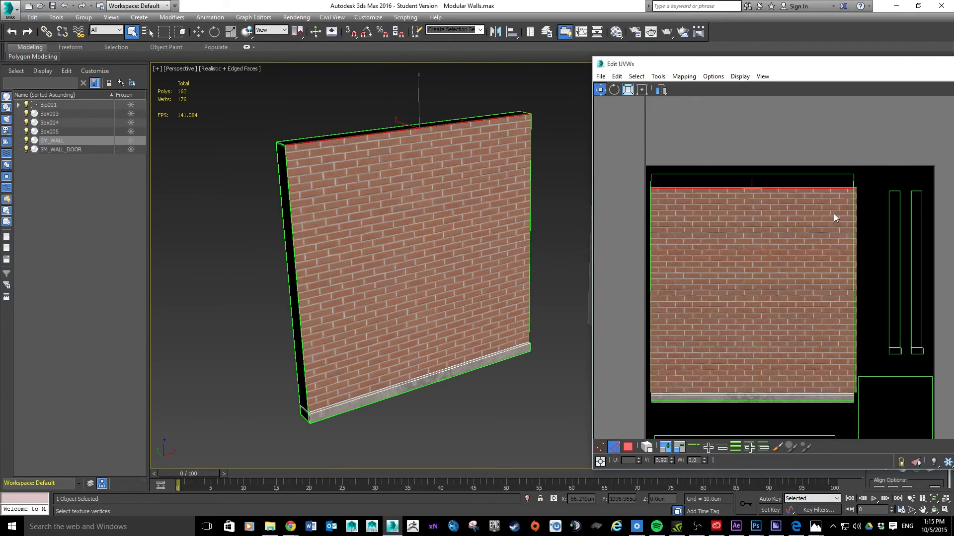
{"action": "left_click", "coordinate": [33, 17]}
{"action": "left_click", "coordinate": [44, 27]}
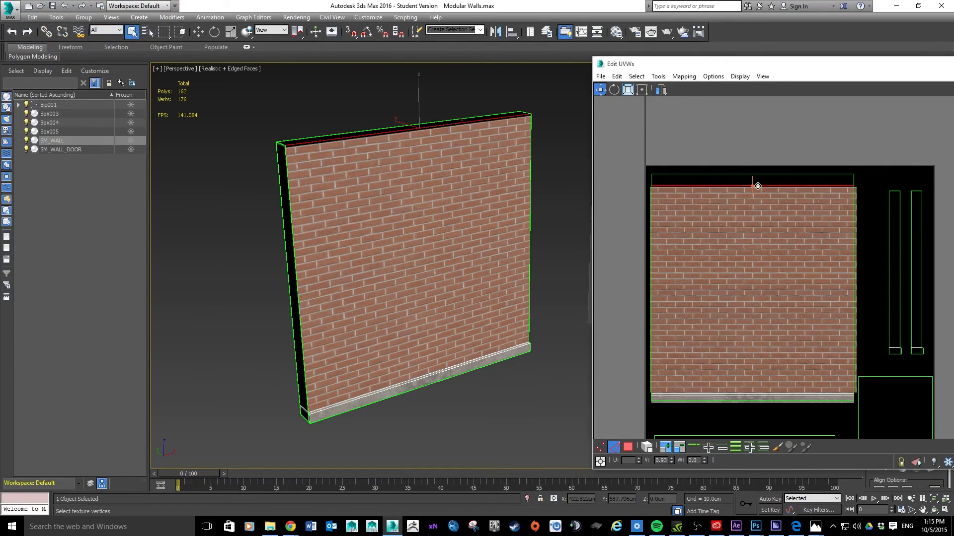
Step: Lower the selected UV edge to V 0.92 so it meets the brick texture's top, and close the UV editor
{"action": "left_click_drag", "start_coordinate": [757, 186], "coordinate": [758, 189]}
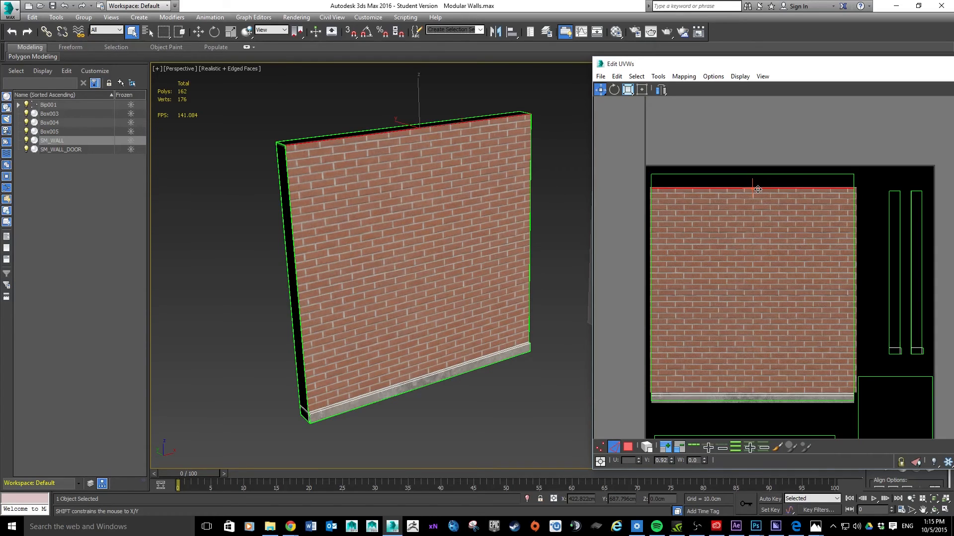
{"action": "left_click", "coordinate": [560, 376]}
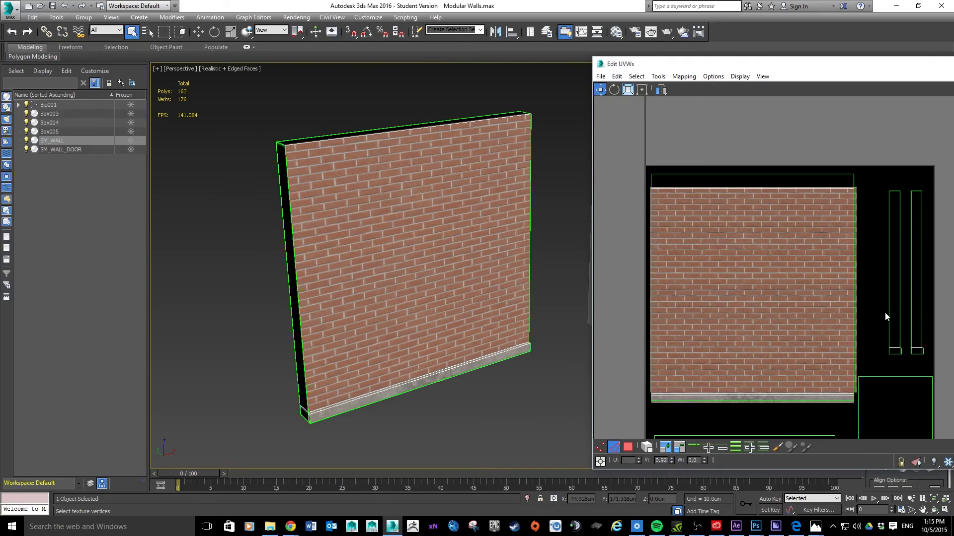
{"action": "left_click_drag", "start_coordinate": [852, 66], "coordinate": [588, 49]}
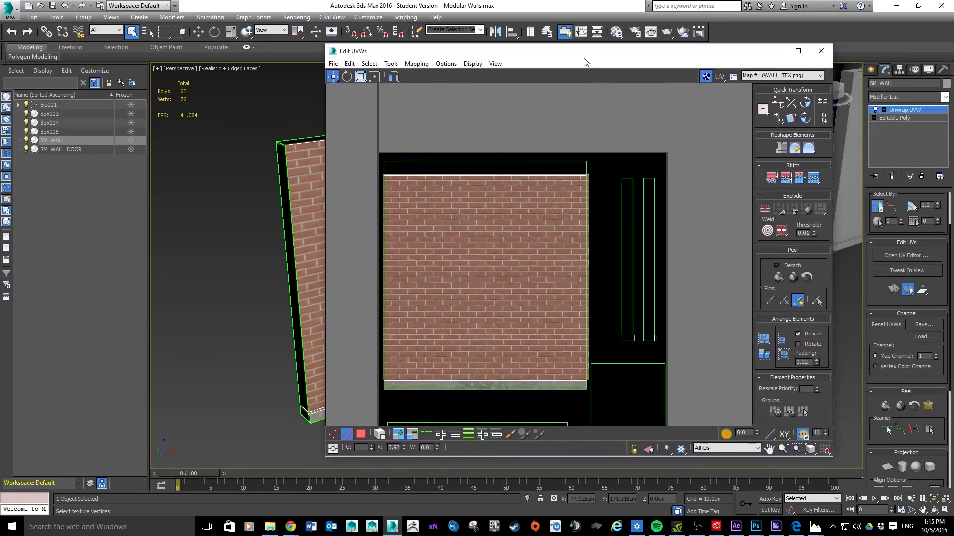
{"action": "left_click", "coordinate": [828, 56]}
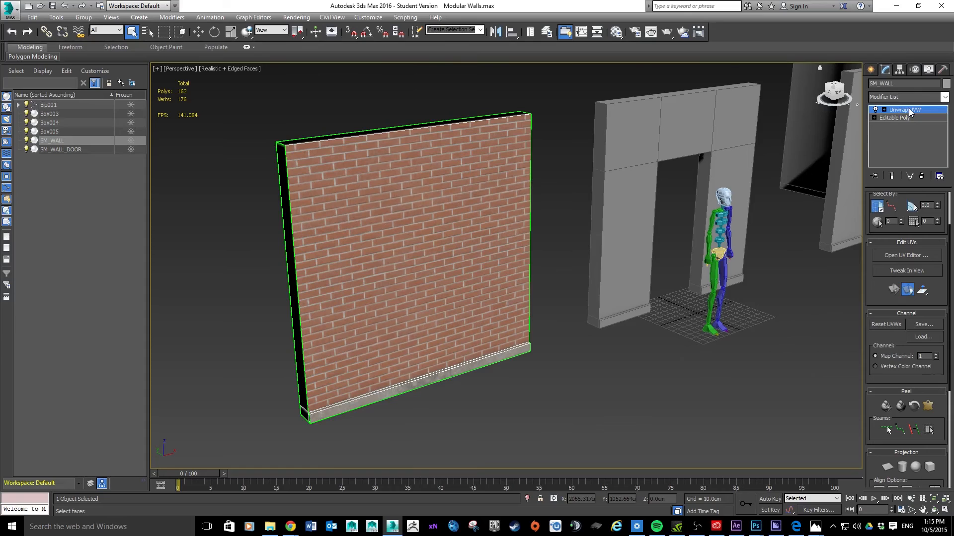
{"action": "right_click", "coordinate": [910, 111]}
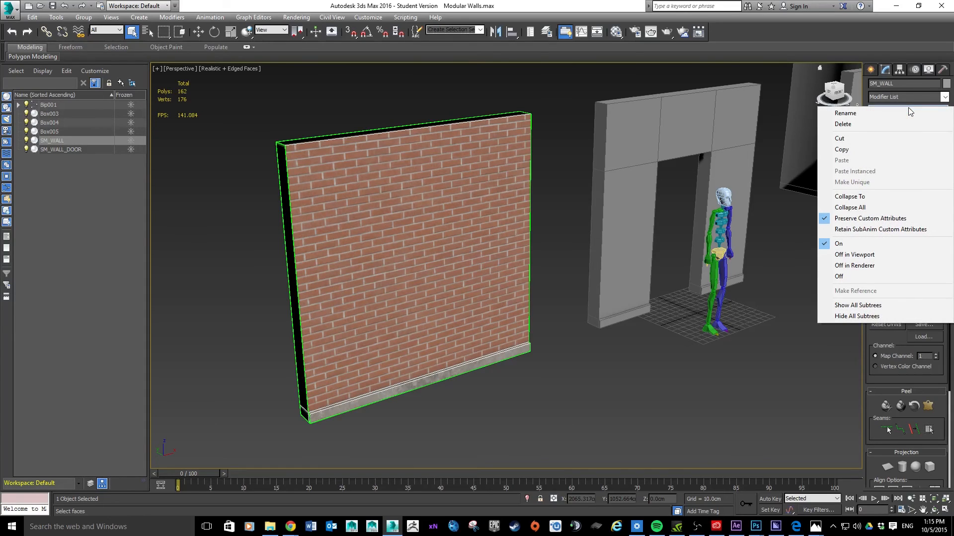
{"action": "left_click", "coordinate": [788, 85]}
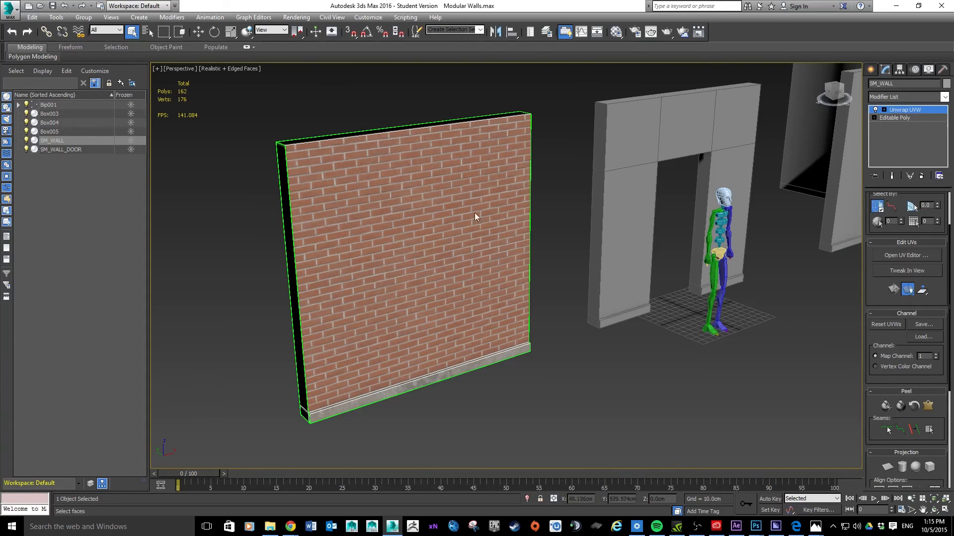
{"action": "right_click", "coordinate": [475, 199]}
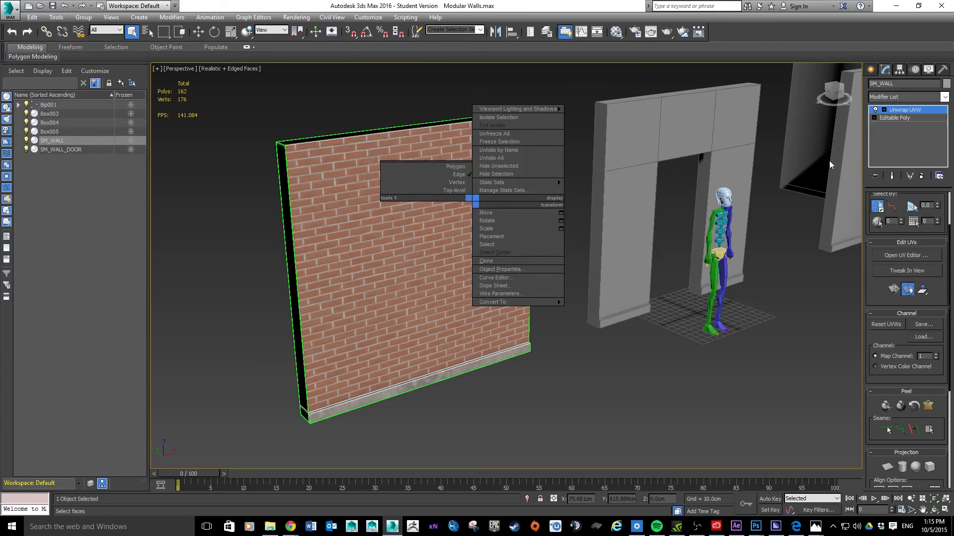
{"action": "left_click", "coordinate": [894, 118]}
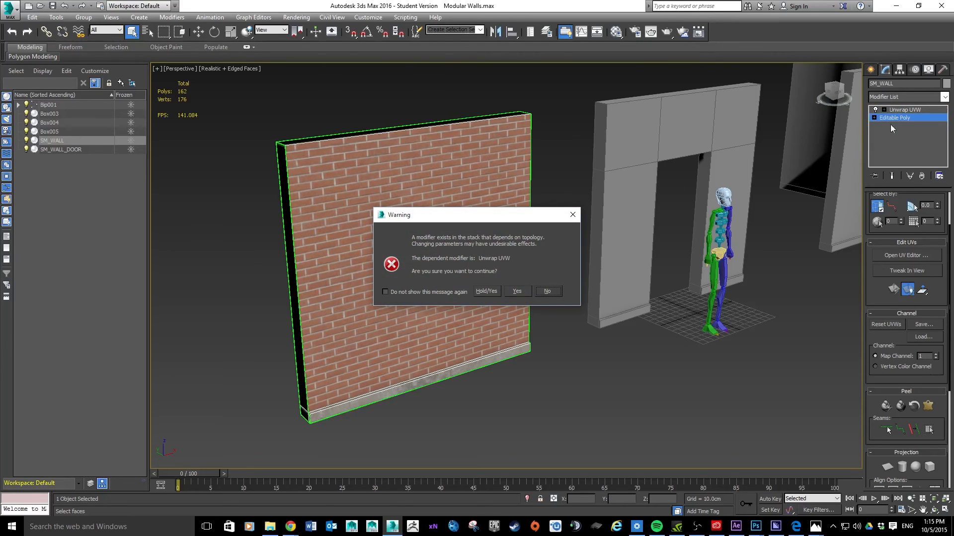
{"action": "left_click", "coordinate": [572, 214]}
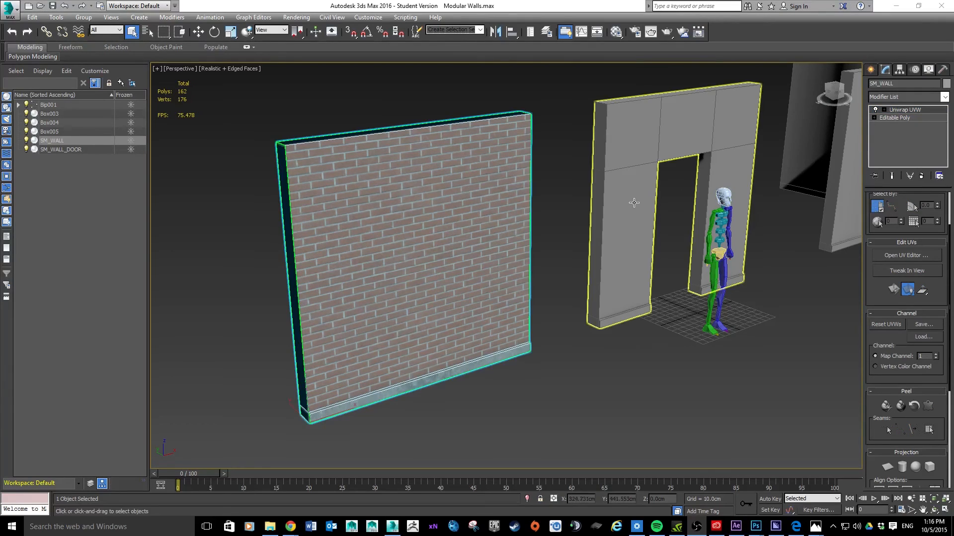
Step: Convert SM_WALL to an Editable Poly, collapsing its Unwrap UVW modifier into the mesh, and clear the selection
{"action": "left_click", "coordinate": [555, 97]}
{"action": "left_click", "coordinate": [481, 169]}
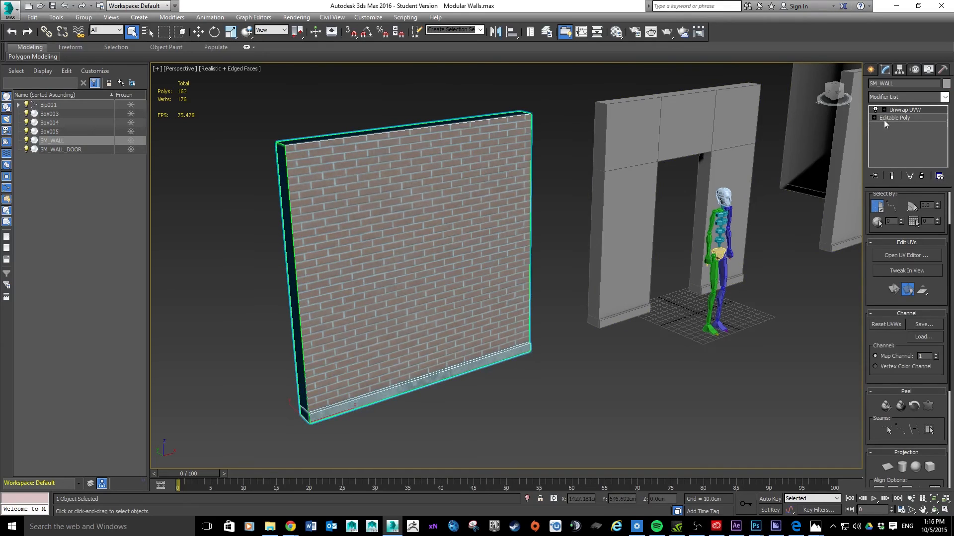
{"action": "right_click", "coordinate": [454, 194]}
{"action": "left_click", "coordinate": [459, 194]}
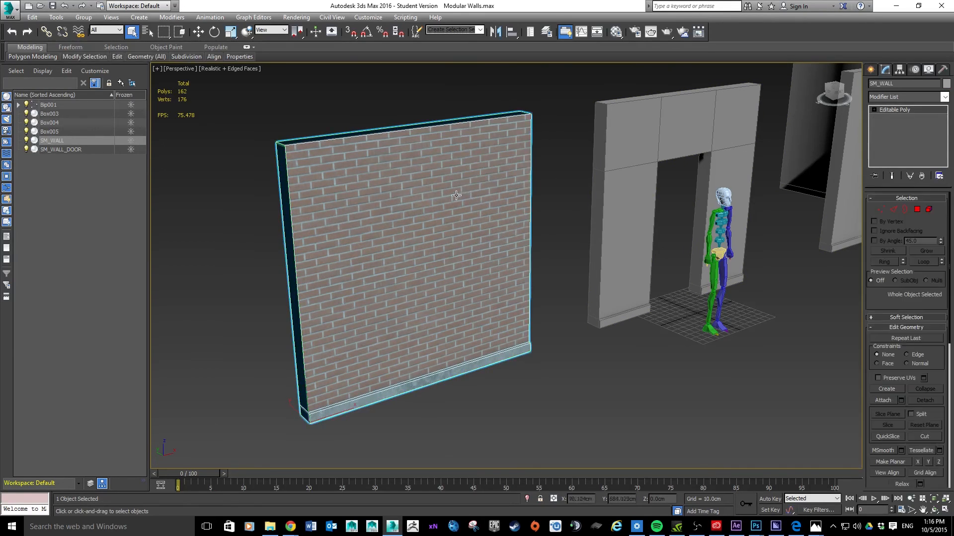
{"action": "left_click", "coordinate": [557, 404]}
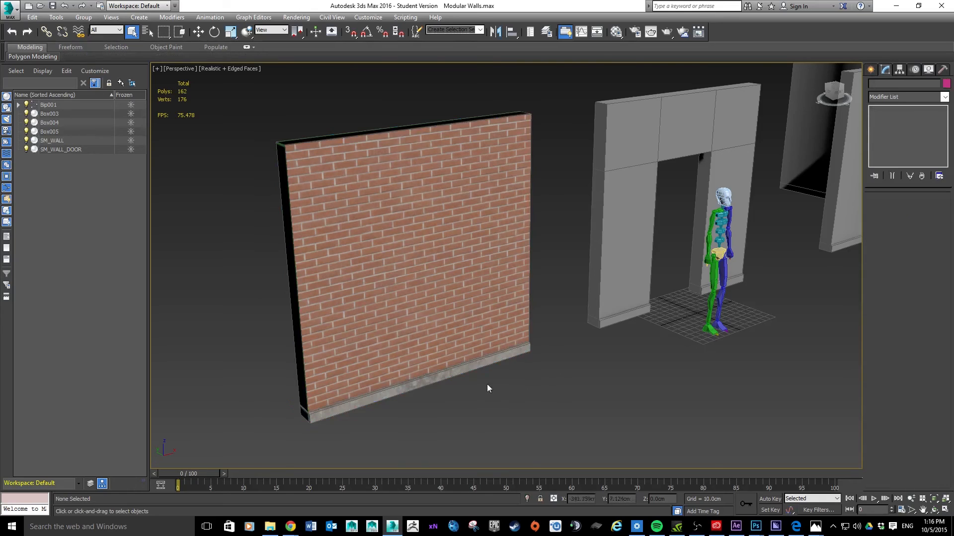
Step: Reselect the brick wall, repeat its conversion to Editable Poly, and deselect it
{"action": "right_click", "coordinate": [415, 205]}
{"action": "left_click", "coordinate": [369, 199]}
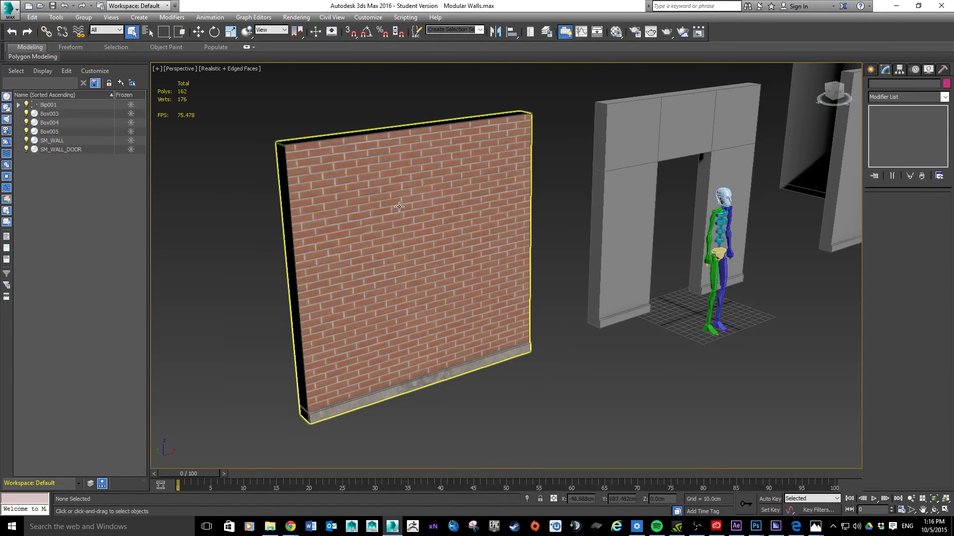
{"action": "left_click", "coordinate": [400, 206]}
{"action": "right_click", "coordinate": [425, 204]}
{"action": "mouse_move", "coordinate": [447, 299]}
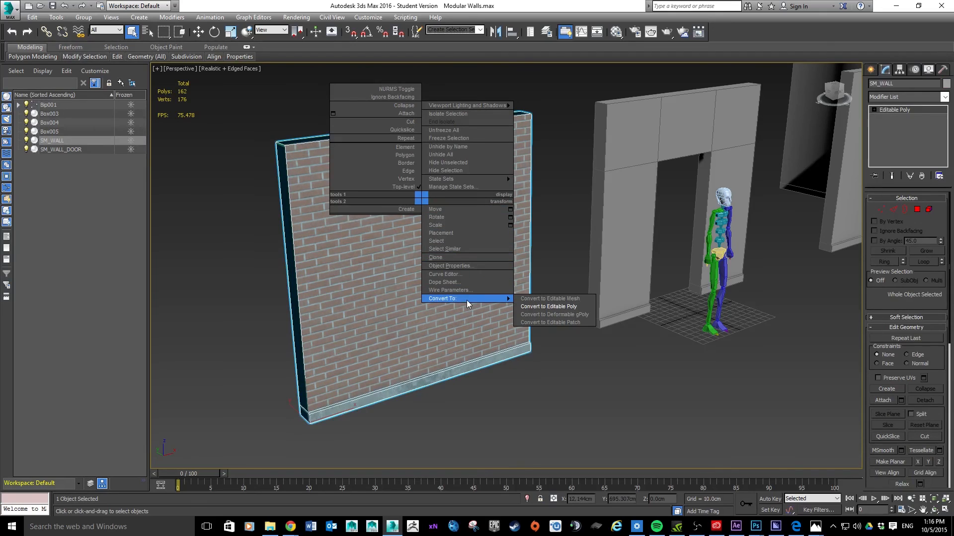
{"action": "left_click", "coordinate": [566, 308]}
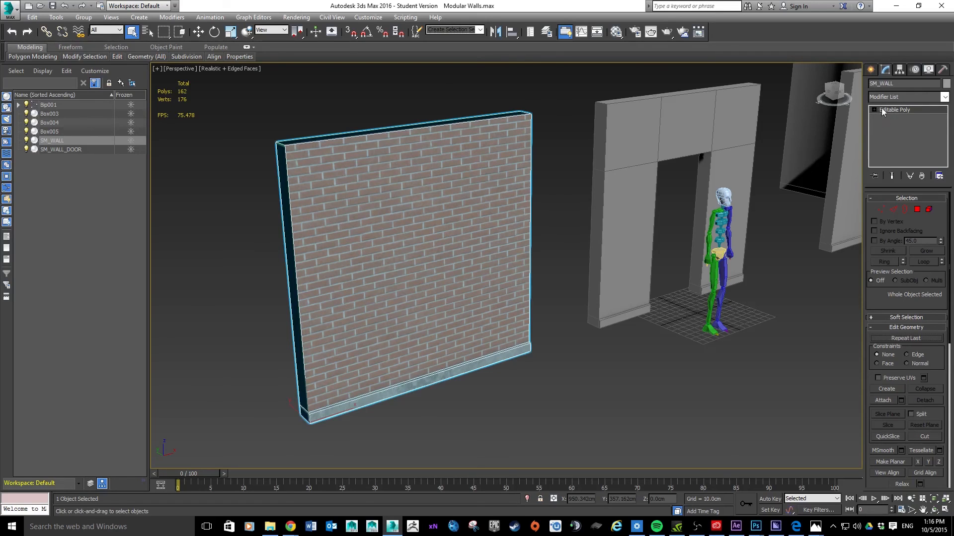
{"action": "left_click", "coordinate": [532, 318]}
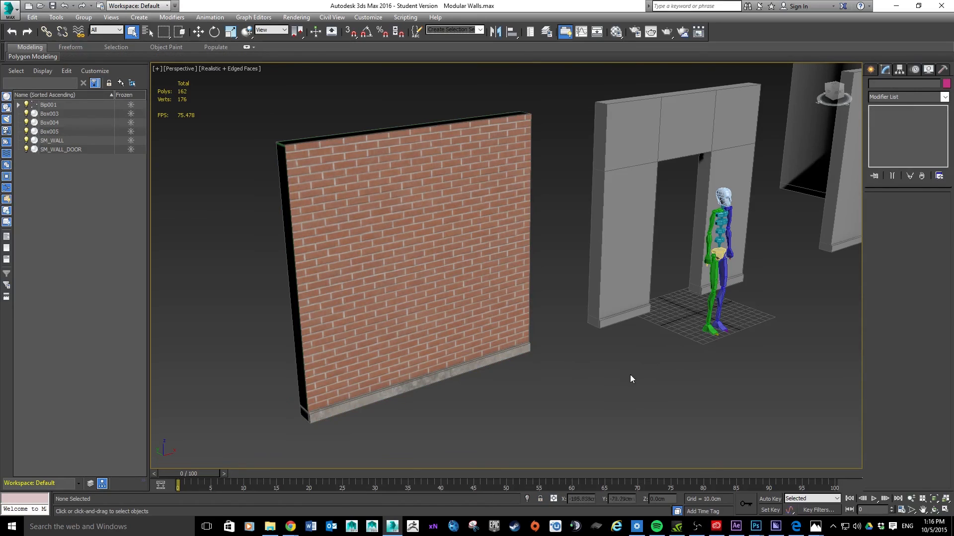